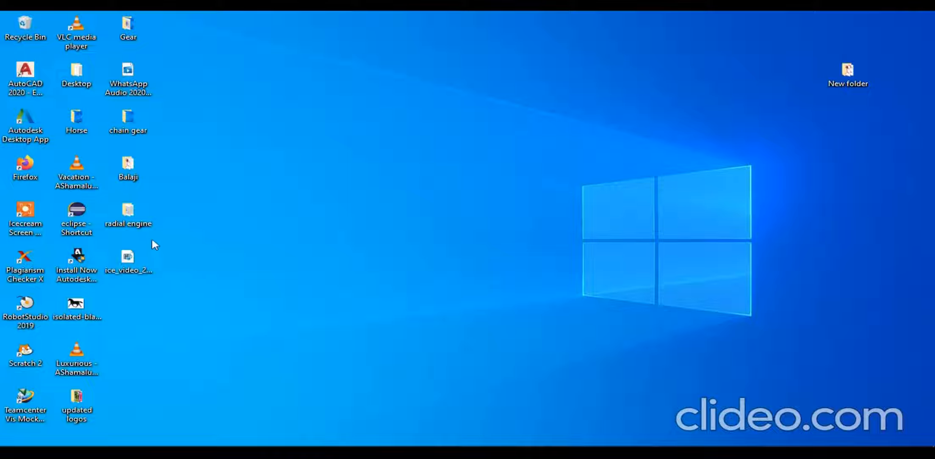
# - Open the radial engine folder on the desktop to review its part files, and close it again
pyautogui.doubleClick(128, 220)
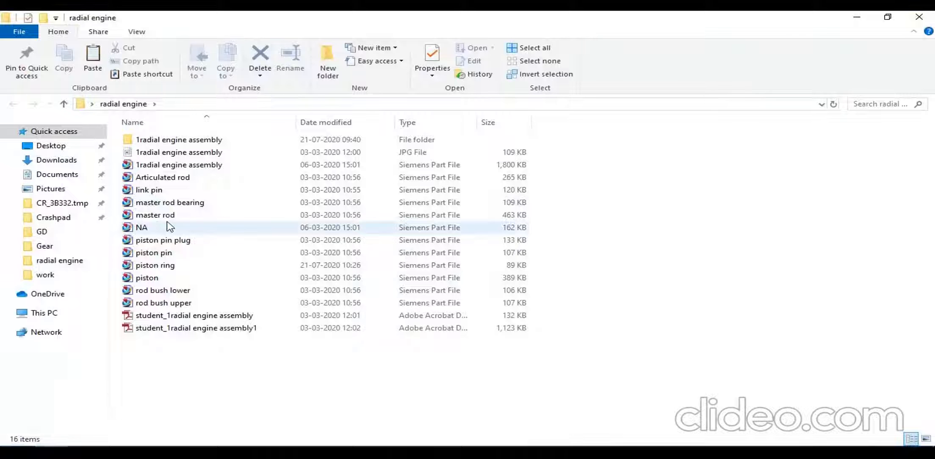
pyautogui.click(919, 17)
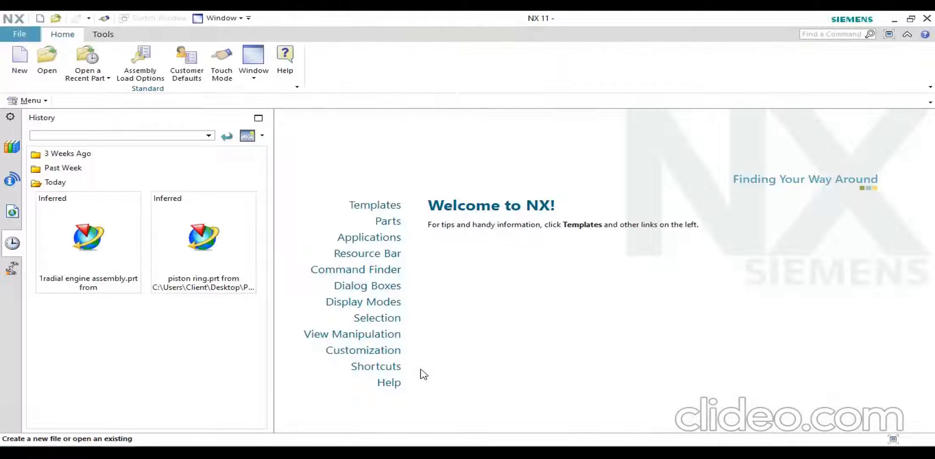
# - Start a new file from the millimetre Assembly template and name it Radial engine assembly
pyautogui.click(19, 72)
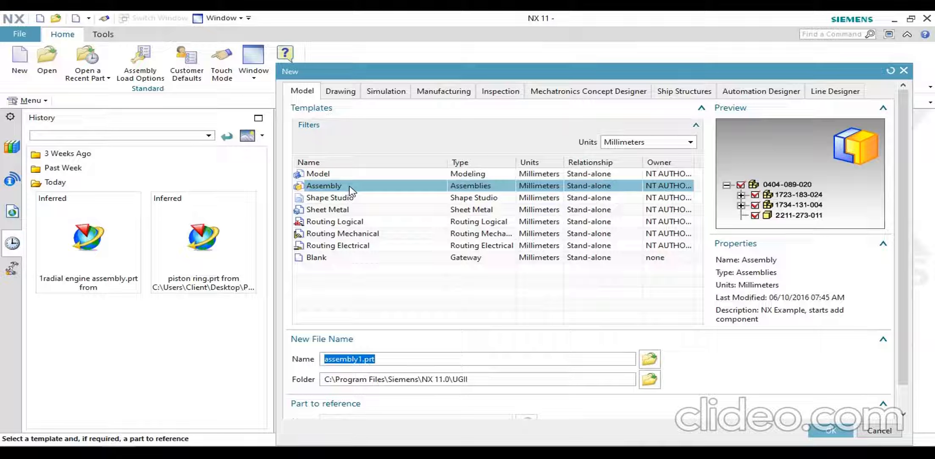
pyautogui.click(348, 175)
pyautogui.click(351, 185)
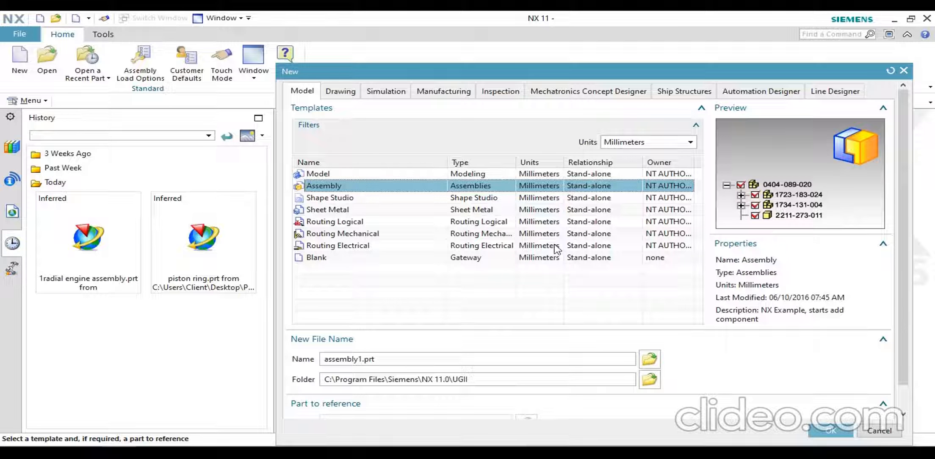
pyautogui.moveTo(362, 359); pyautogui.dragTo(295, 365)
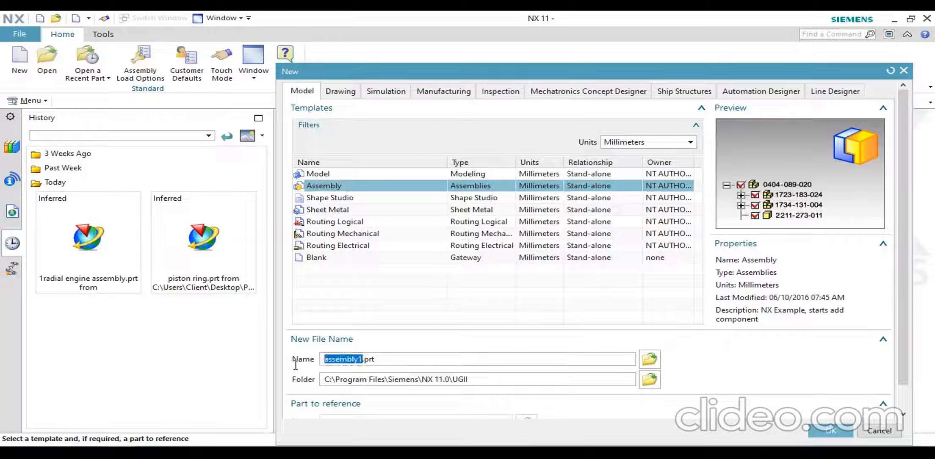
pyautogui.write('Radial engine assembly')
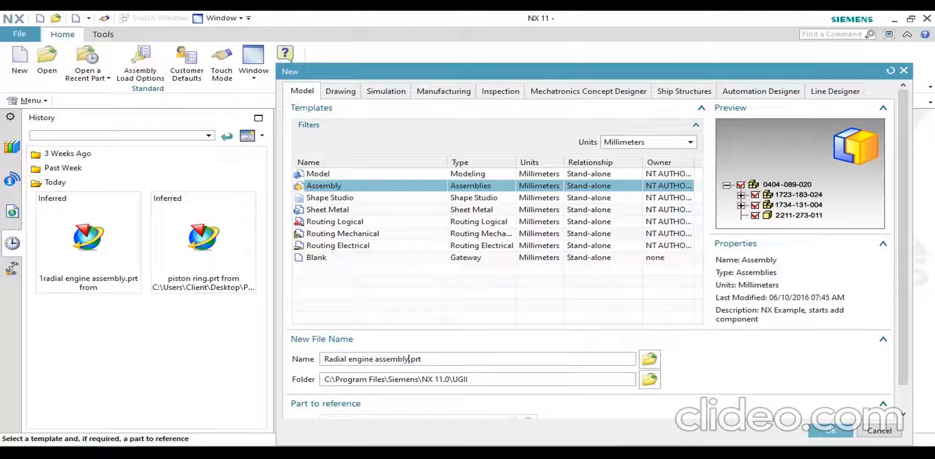
# - Set the desktop's radial engine folder as the save location, create the assembly file and dismiss the Add Component dialog
pyautogui.click(650, 359)
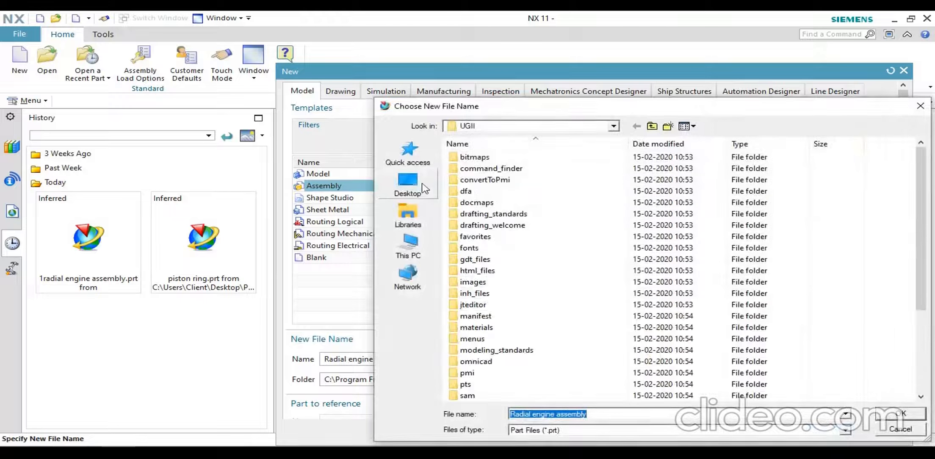
pyautogui.click(423, 188)
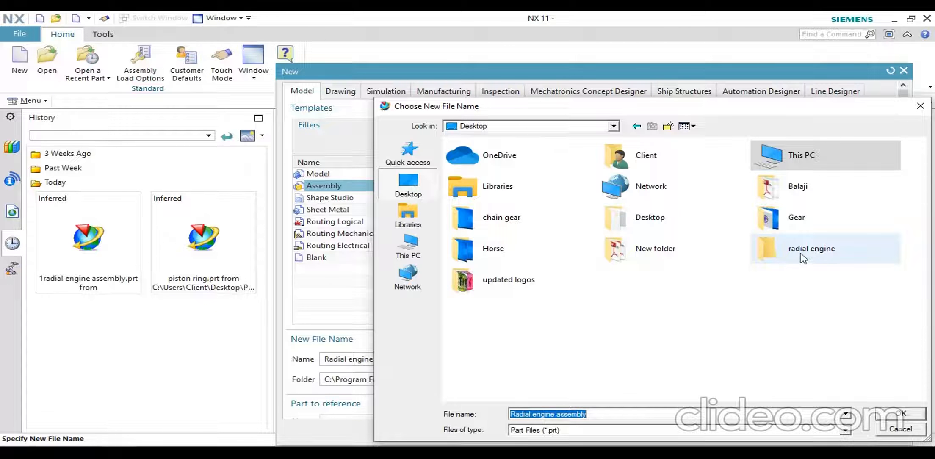
pyautogui.doubleClick(809, 250)
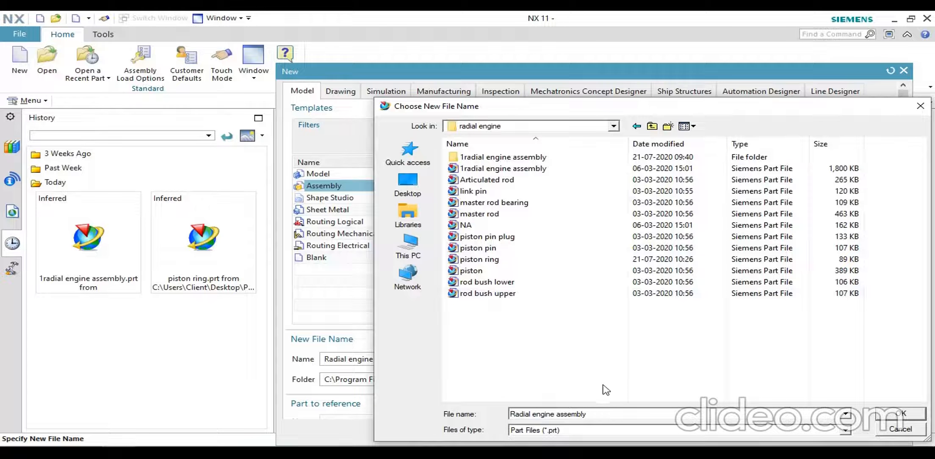
pyautogui.click(909, 414)
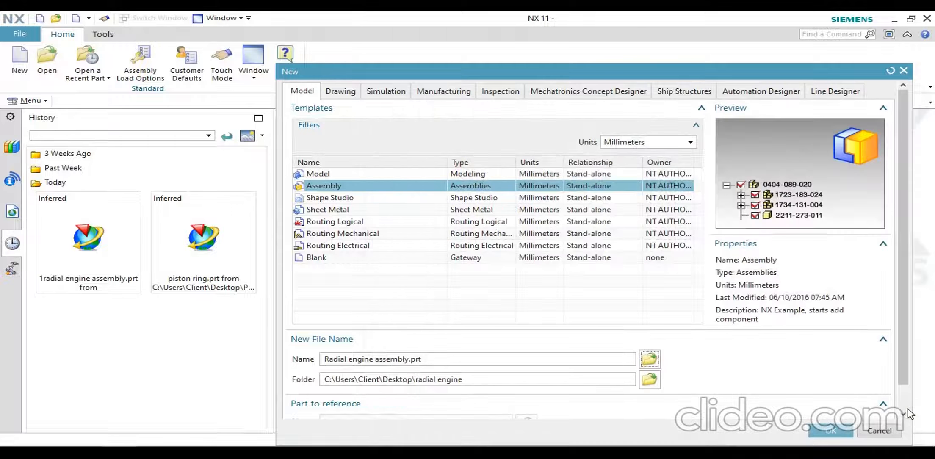
pyautogui.click(831, 431)
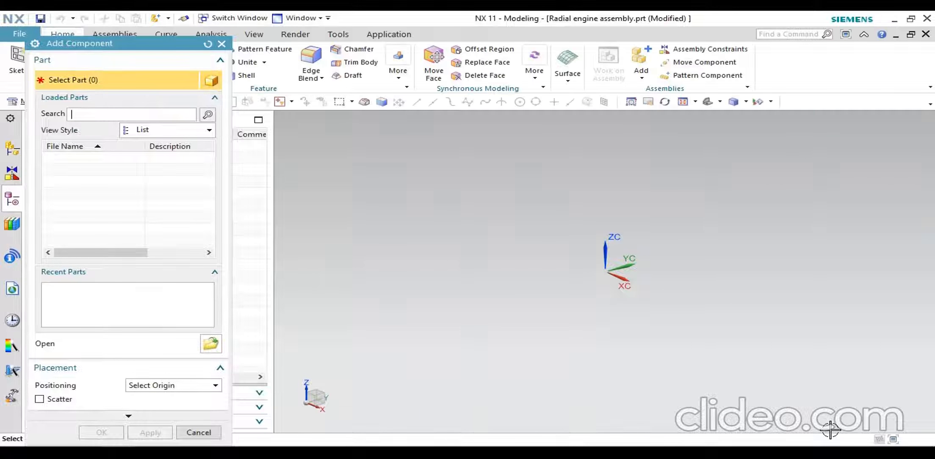
pyautogui.click(221, 44)
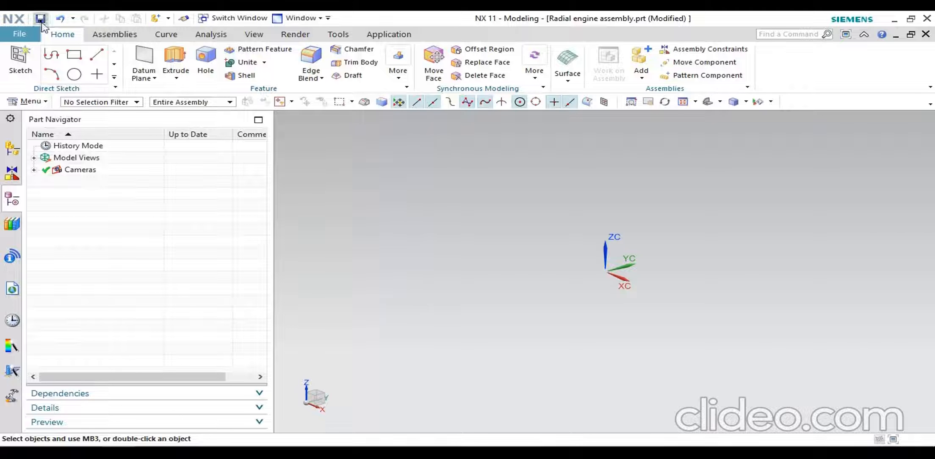
# - Start adding a component and load the master rod part from the radial engine folder
pyautogui.click(111, 40)
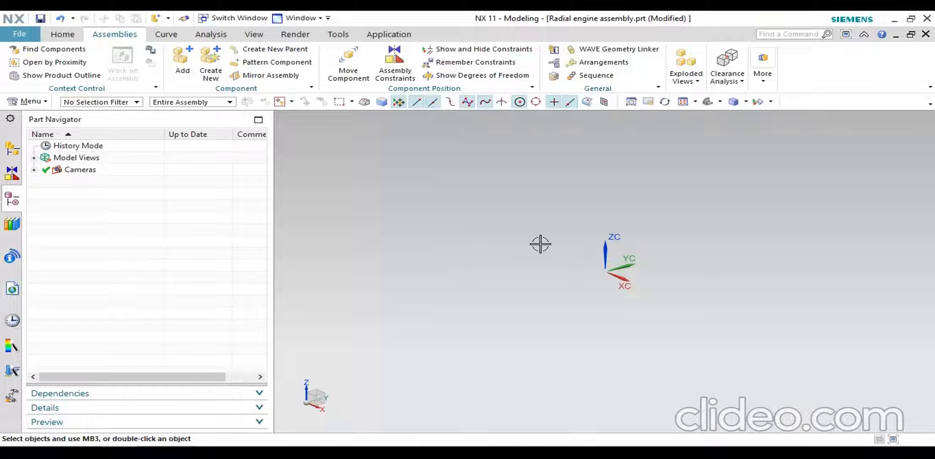
pyautogui.click(181, 76)
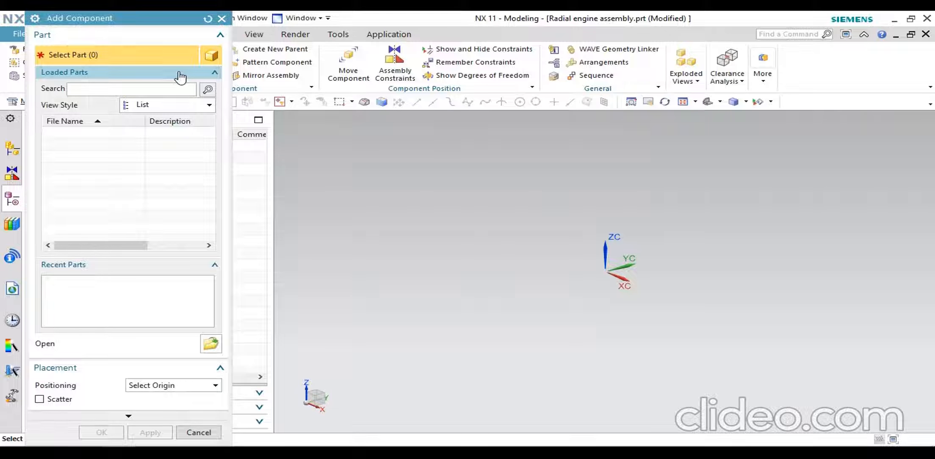
pyautogui.click(211, 347)
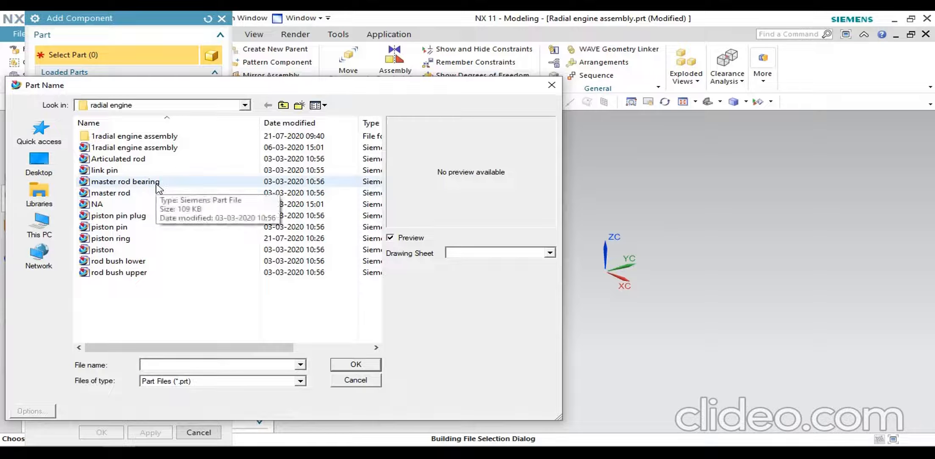
pyautogui.click(155, 195)
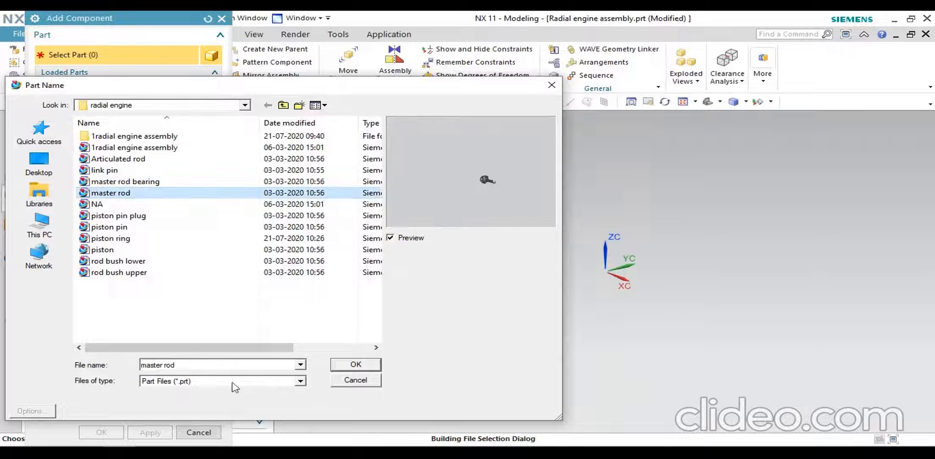
pyautogui.click(346, 365)
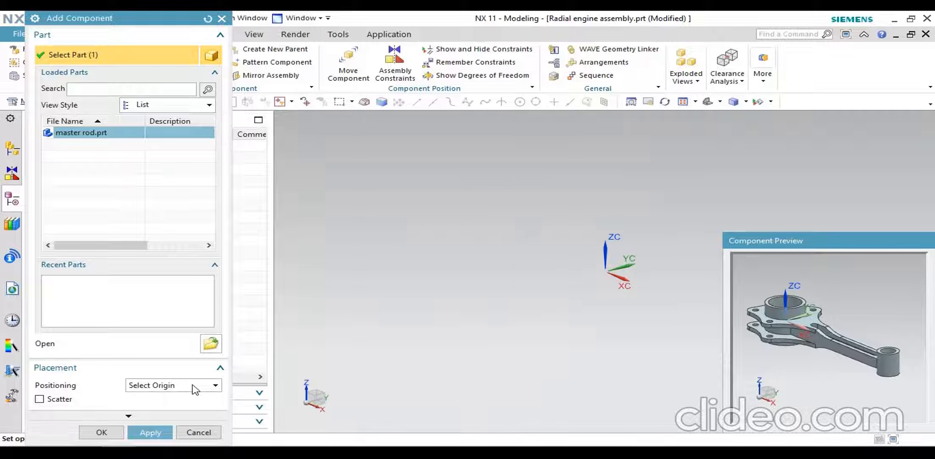
# - Try the Absolute Origin, Select Origin and By Constraints positioning options for the master rod
pyautogui.click(195, 389)
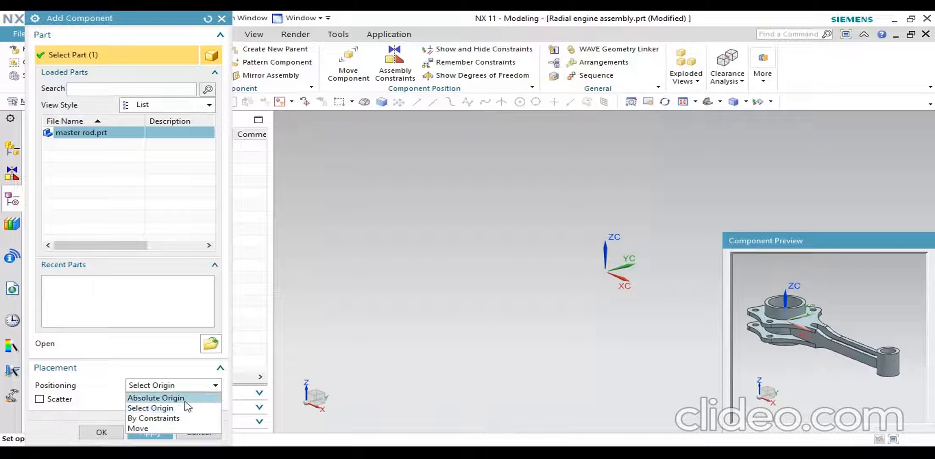
pyautogui.click(184, 396)
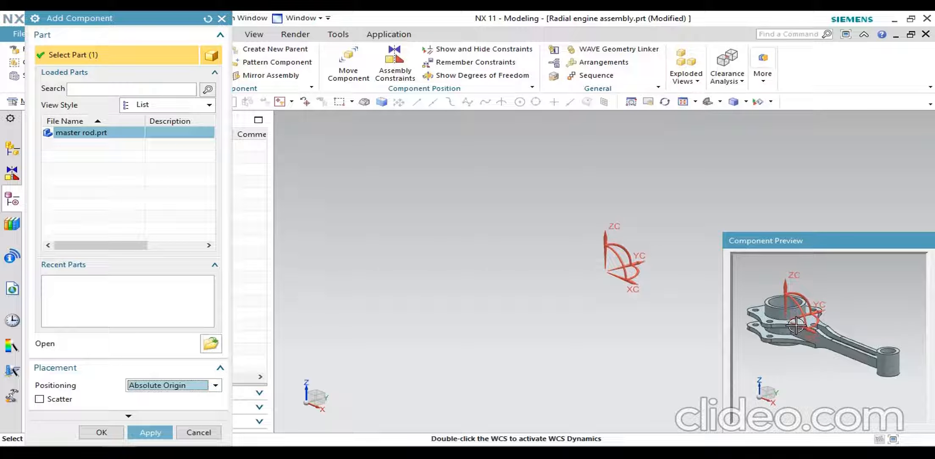
pyautogui.click(218, 389)
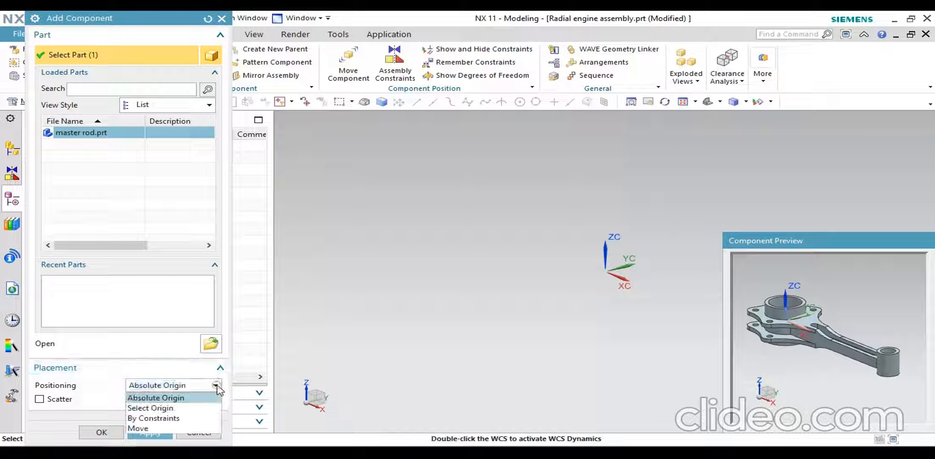
pyautogui.click(193, 409)
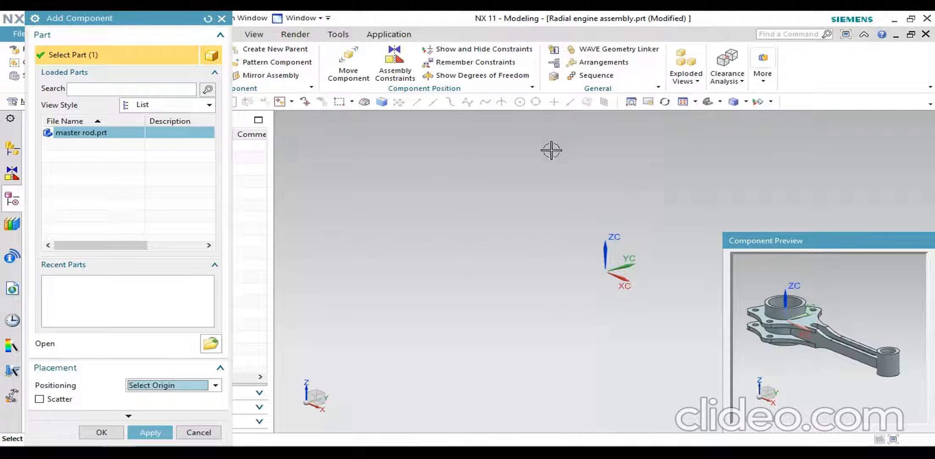
pyautogui.click(180, 386)
pyautogui.click(181, 419)
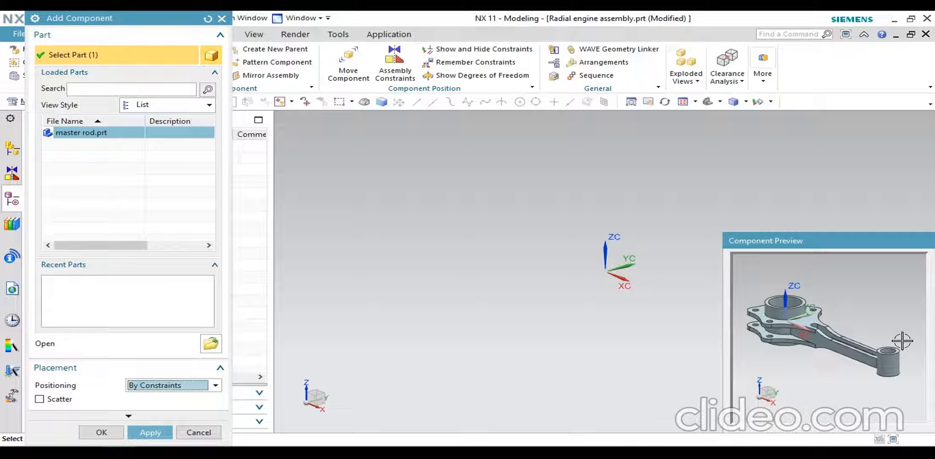
# - Place the master rod in the assembly with Absolute Origin positioning and finish adding components
pyautogui.click(185, 388)
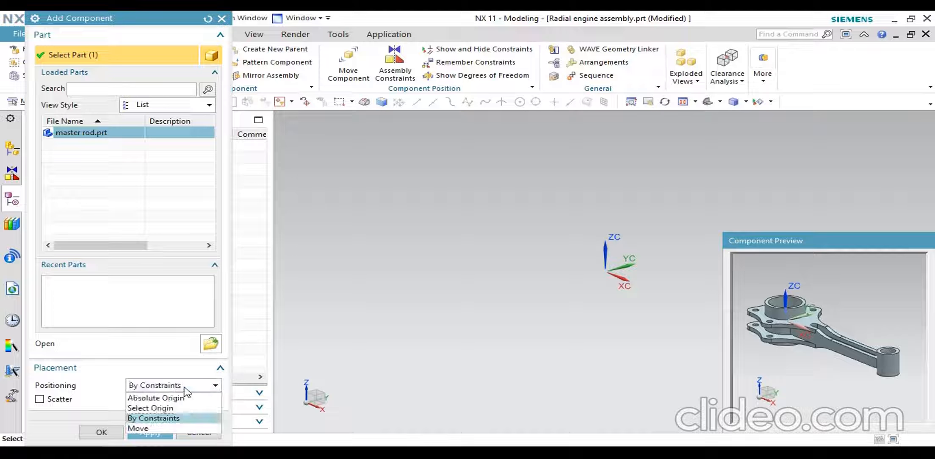
pyautogui.click(183, 397)
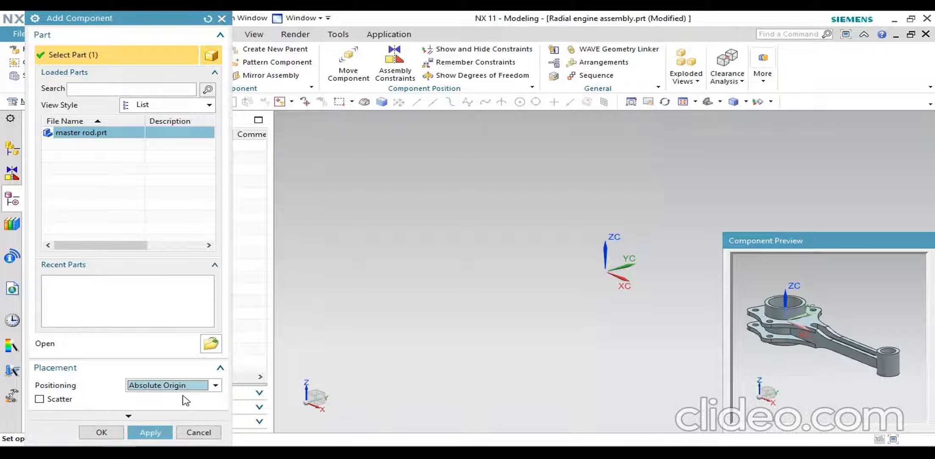
pyautogui.click(151, 433)
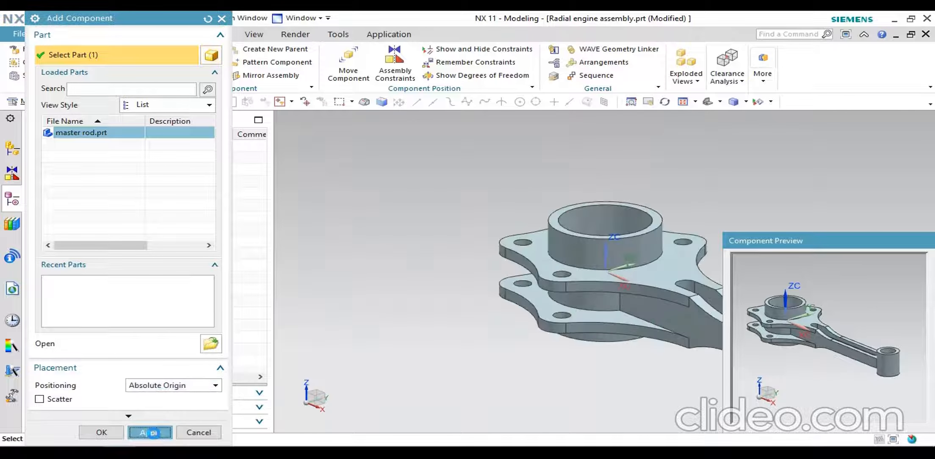
pyautogui.click(198, 432)
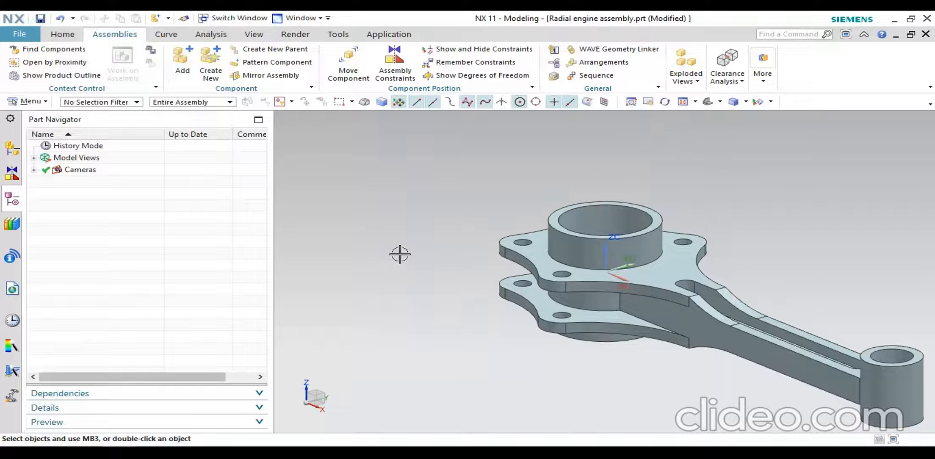
pyautogui.scroll(-2, 403, 268)
pyautogui.scroll(2, 562, 232)
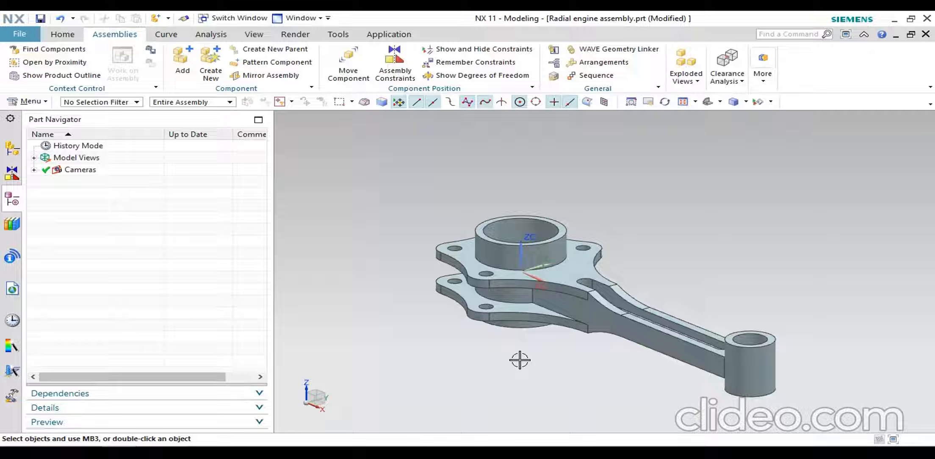
# - Open Assembly Constraints and go through the Touch Align, Concentric, Distance, Fix, Parallel and Perpendicular constraint types
pyautogui.click(398, 69)
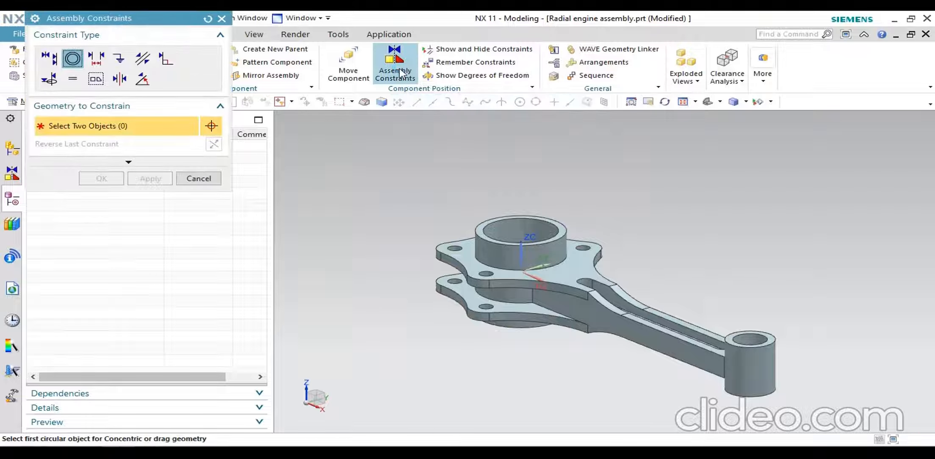
pyautogui.click(49, 58)
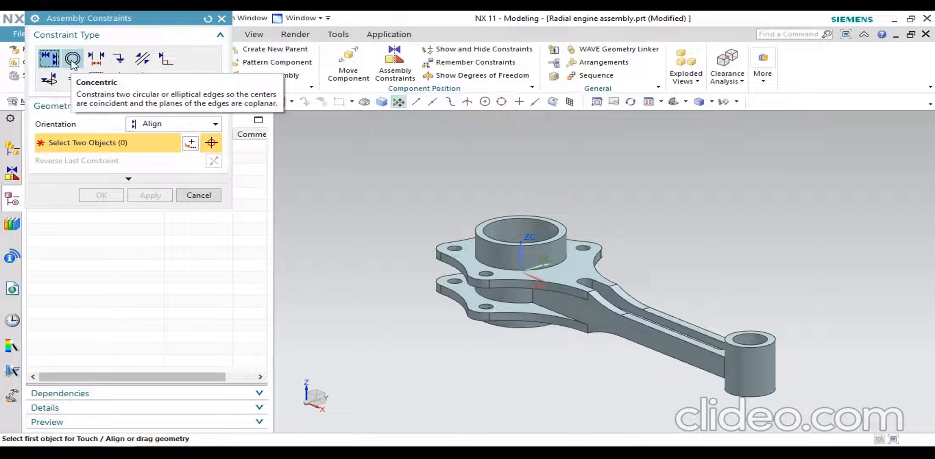
pyautogui.click(72, 60)
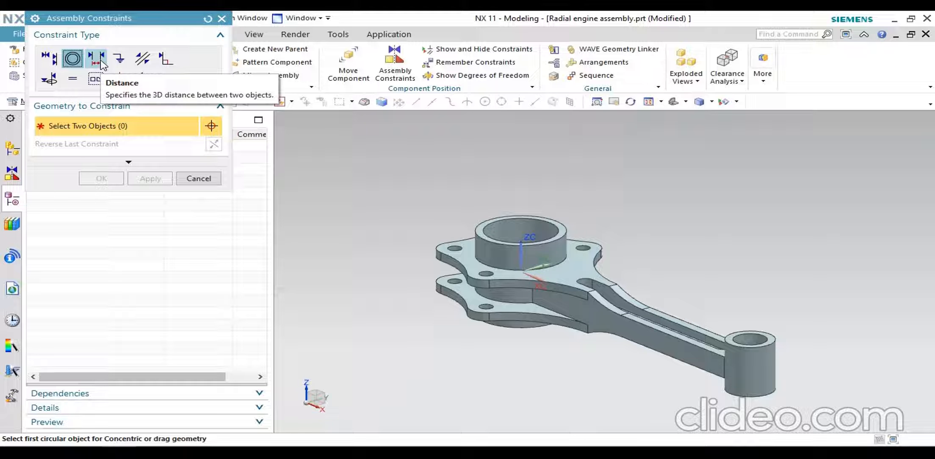
pyautogui.click(120, 59)
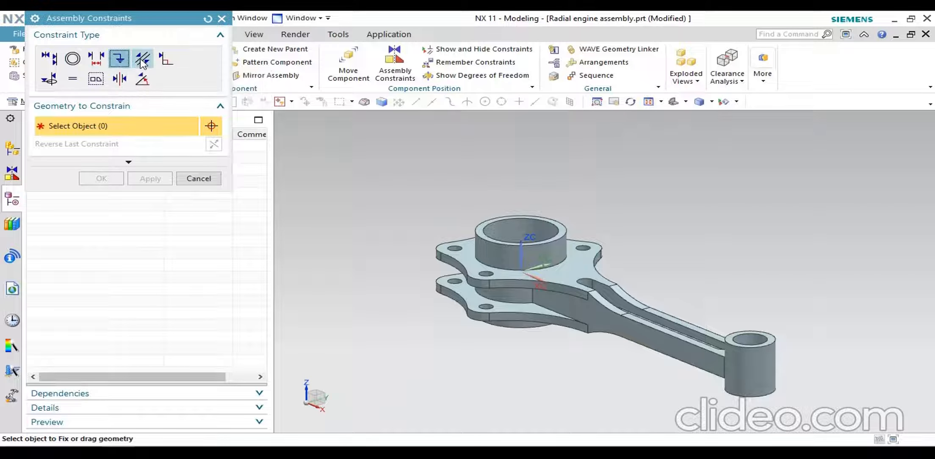
pyautogui.click(142, 58)
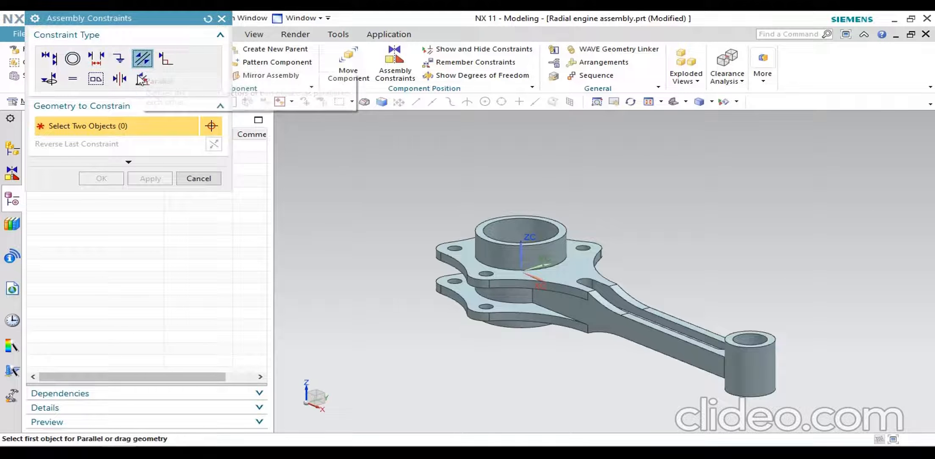
pyautogui.click(164, 65)
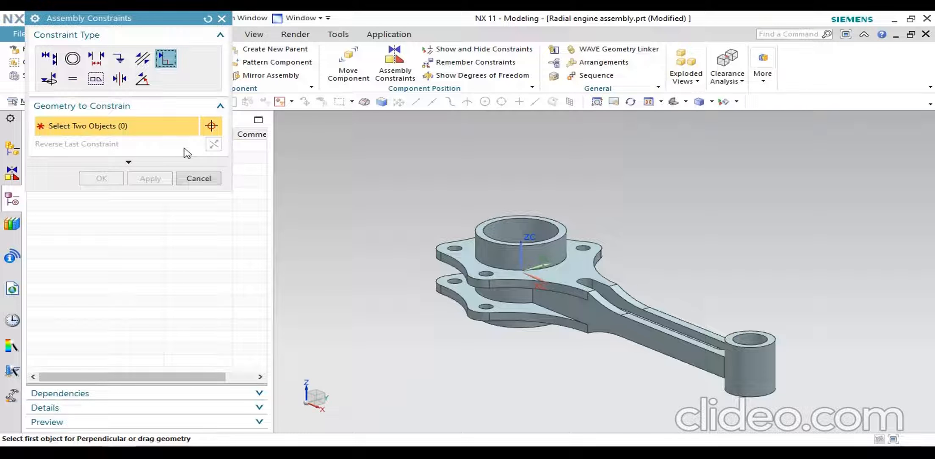
# - Apply a Fix constraint to the master rod and close Assembly Constraints
pyautogui.click(119, 58)
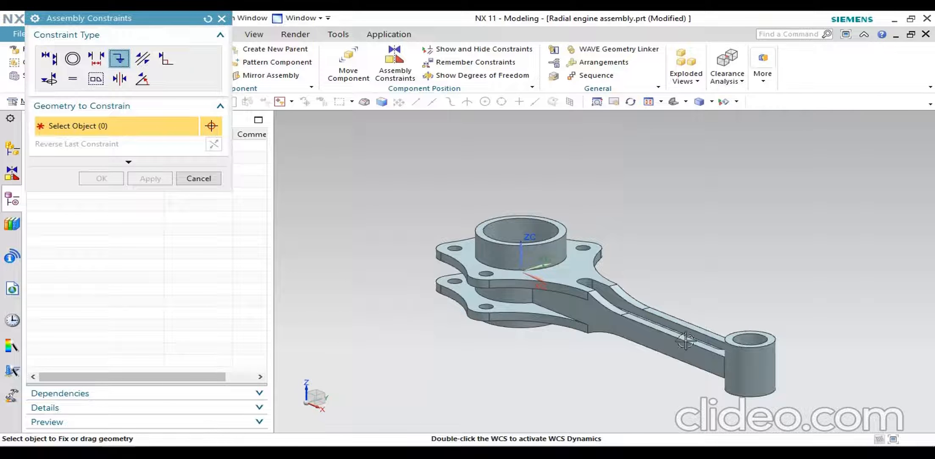
pyautogui.click(626, 295)
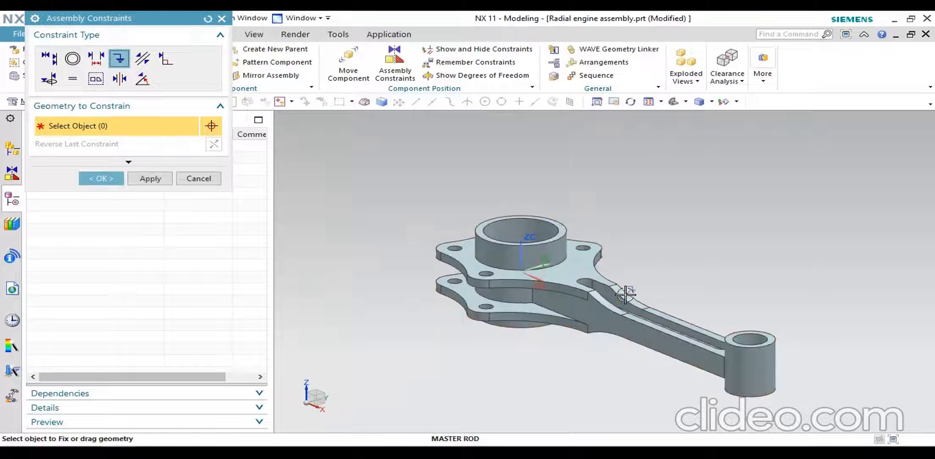
pyautogui.click(139, 181)
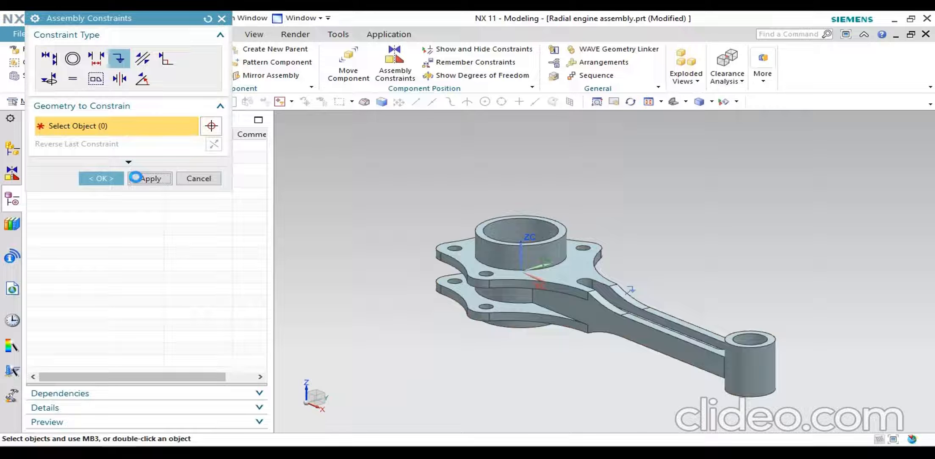
pyautogui.click(194, 179)
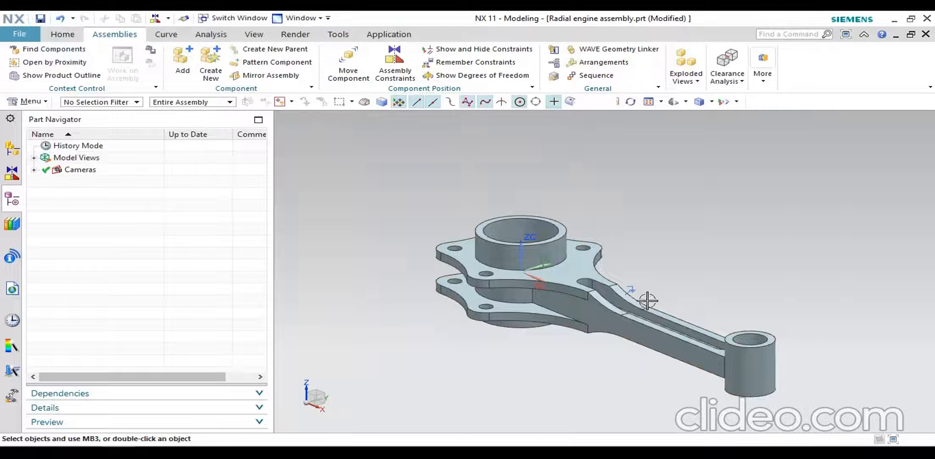
# - Inspect the Fix constraint symbol on the master rod and show the component's degrees of freedom
pyautogui.scroll(5, 658, 296)
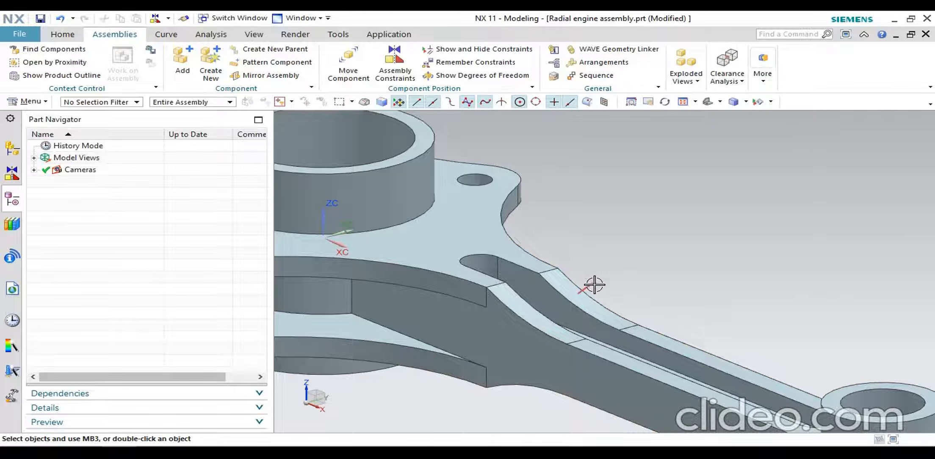
pyautogui.scroll(-5, 594, 285)
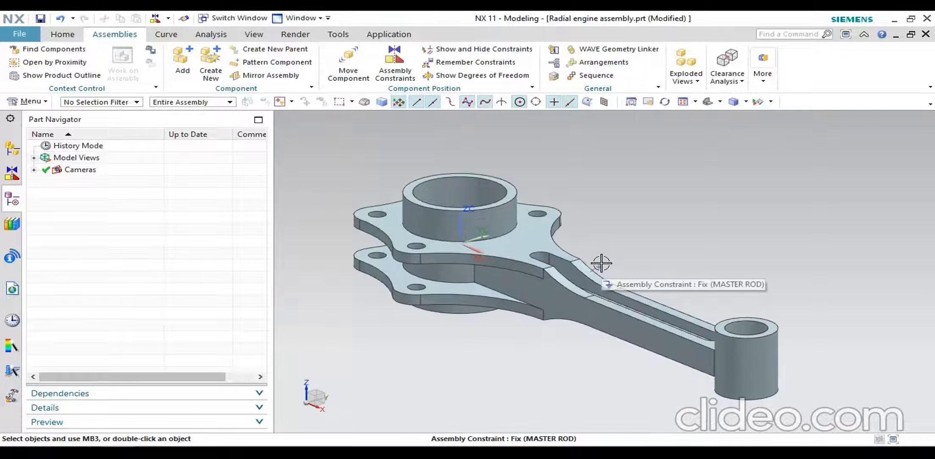
pyautogui.rightClick(524, 250)
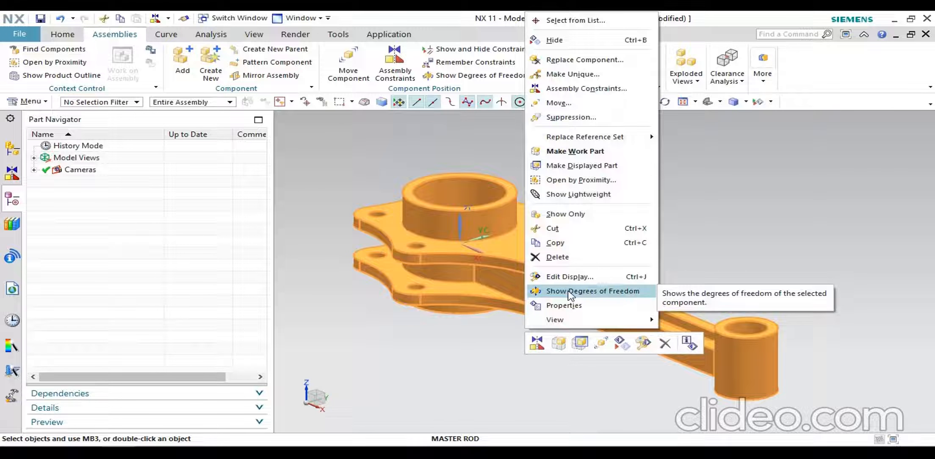
pyautogui.click(570, 293)
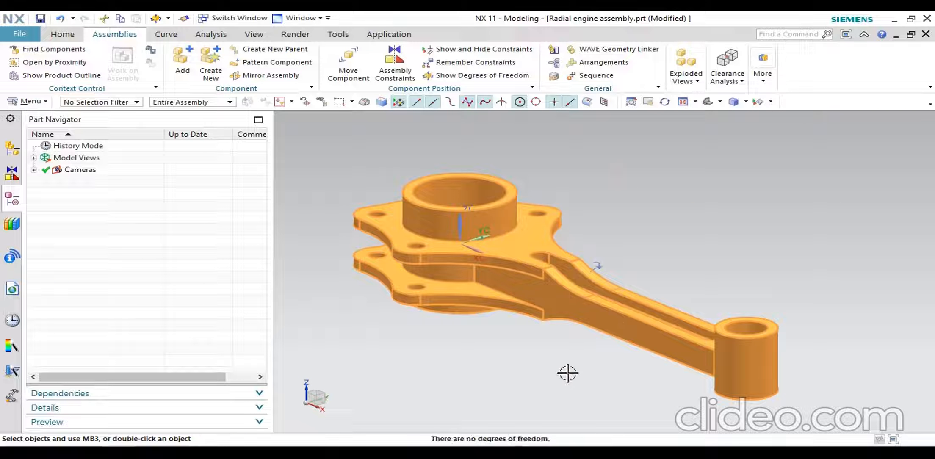
pyautogui.press('Escape')
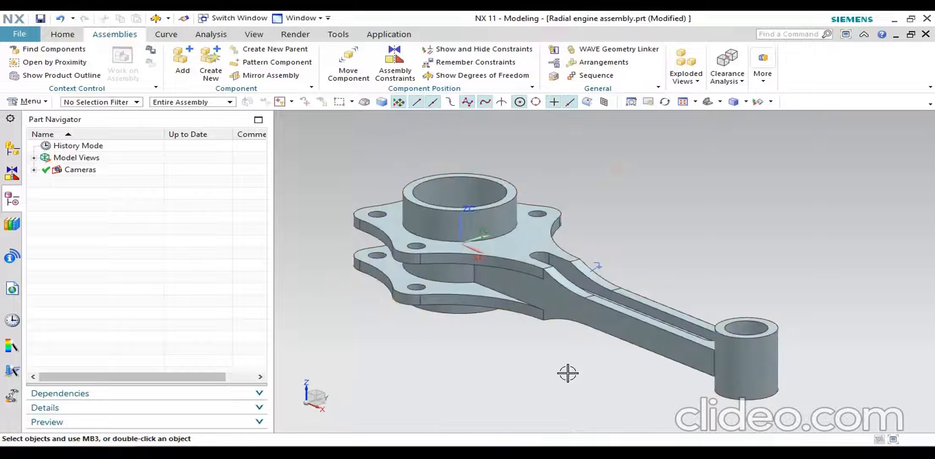
# - Start adding a component and load the master rod bearing part from the radial engine folder
pyautogui.moveTo(654, 221); pyautogui.dragTo(661, 261, button='middle')
pyautogui.scroll(-2, 662, 245)
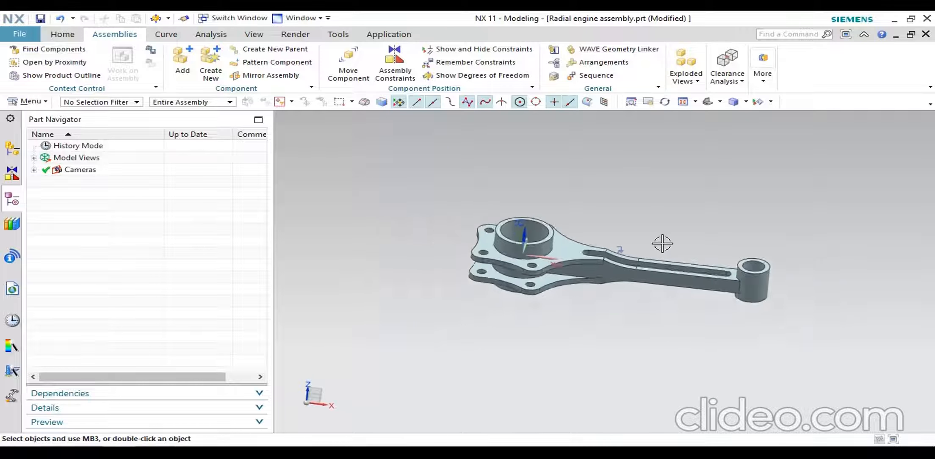
pyautogui.scroll(2, 657, 240)
pyautogui.moveTo(648, 227); pyautogui.dragTo(645, 221, button='middle')
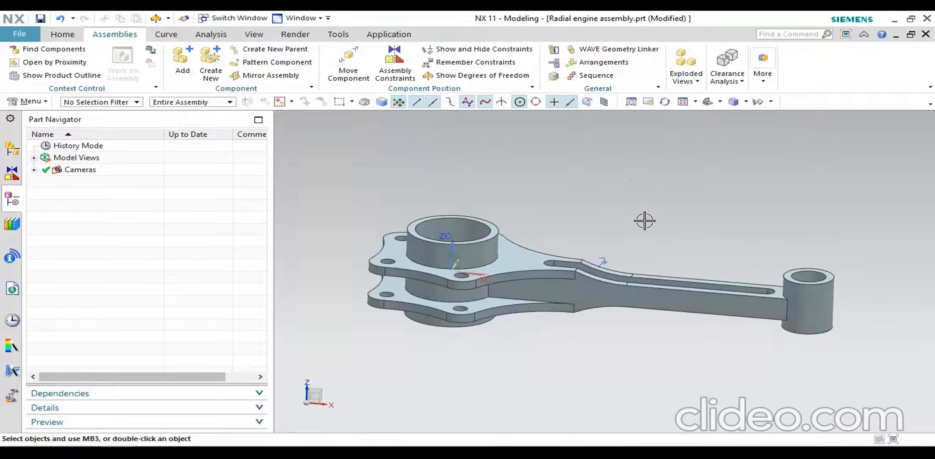
pyautogui.scroll(1, 645, 221)
pyautogui.click(182, 62)
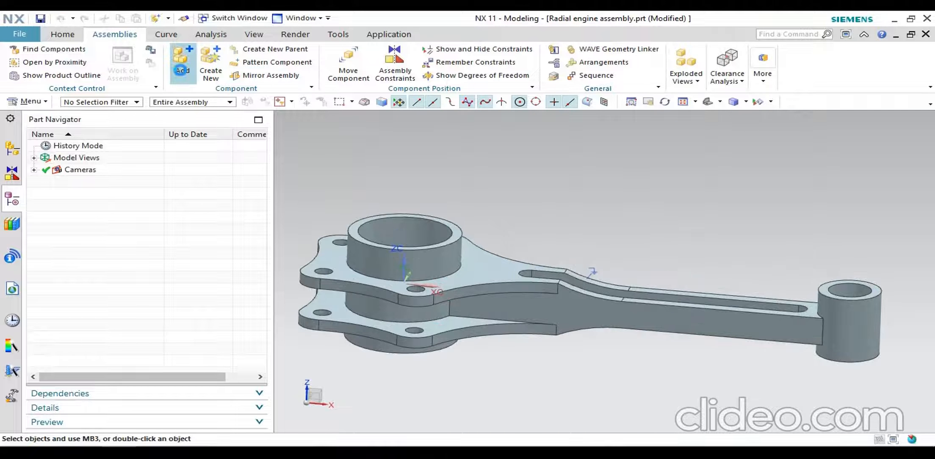
pyautogui.click(211, 343)
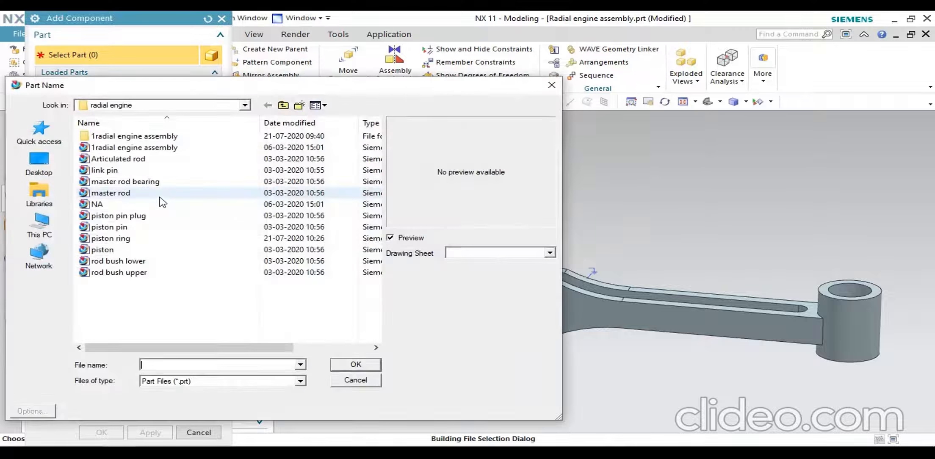
pyautogui.click(162, 182)
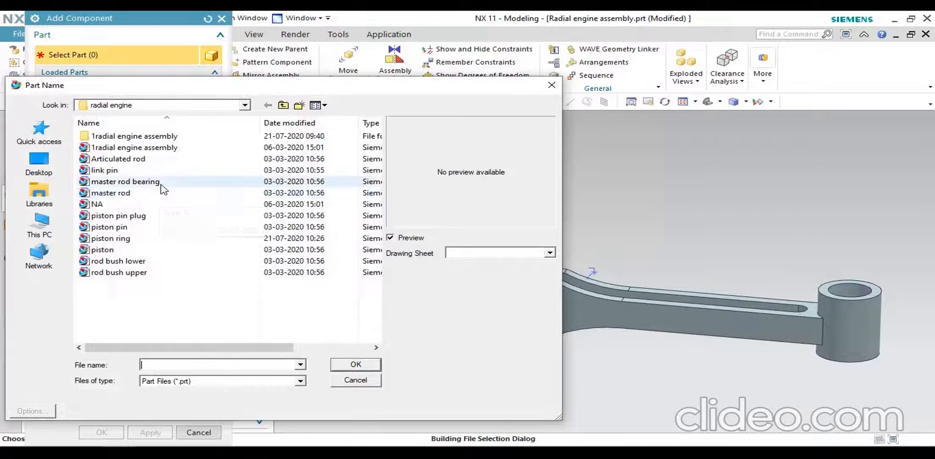
pyautogui.click(342, 363)
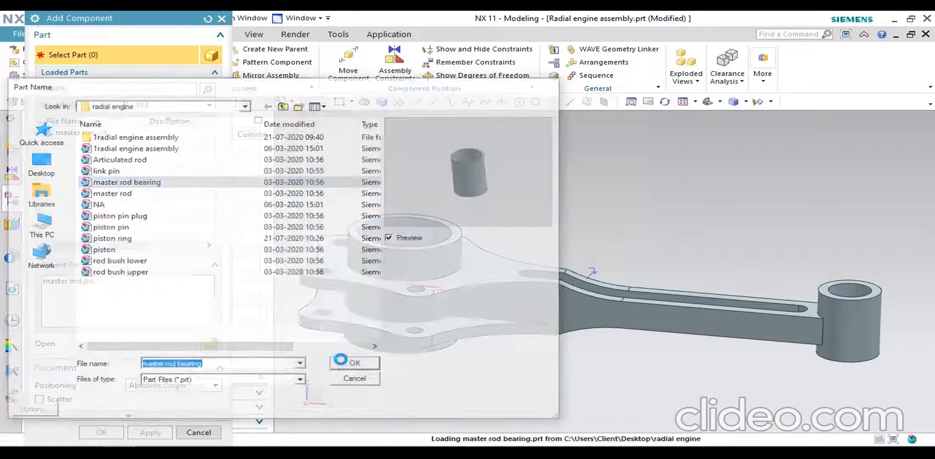
# - Place the master rod bearing with Select Origin positioning at a free point above the master rod and finish adding components
pyautogui.scroll(-2, 535, 307)
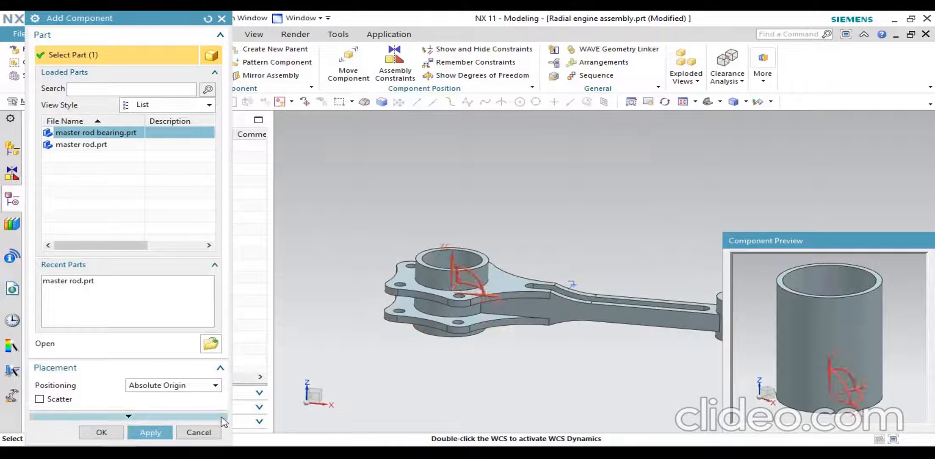
pyautogui.click(189, 385)
pyautogui.click(170, 408)
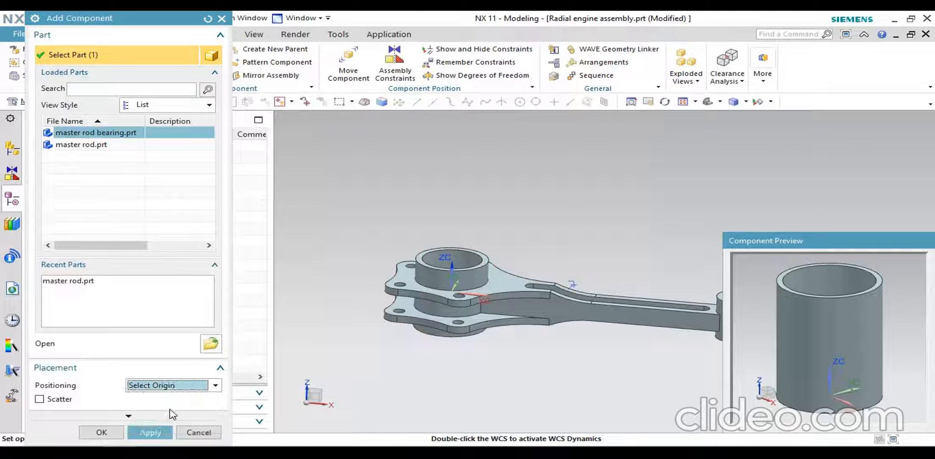
pyautogui.click(148, 433)
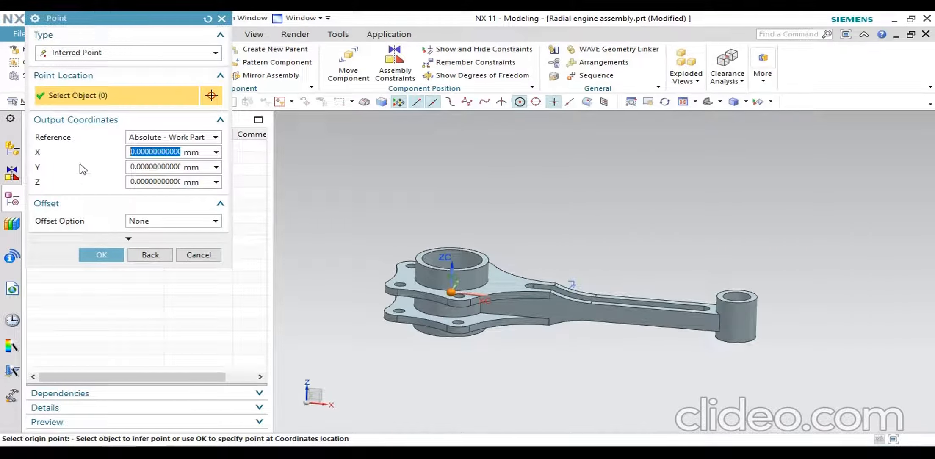
pyautogui.click(567, 162)
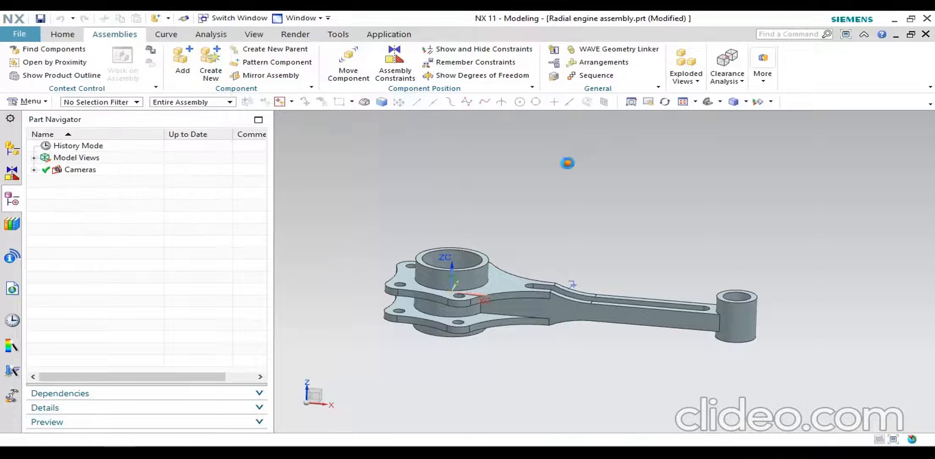
pyautogui.scroll(-2, 542, 218)
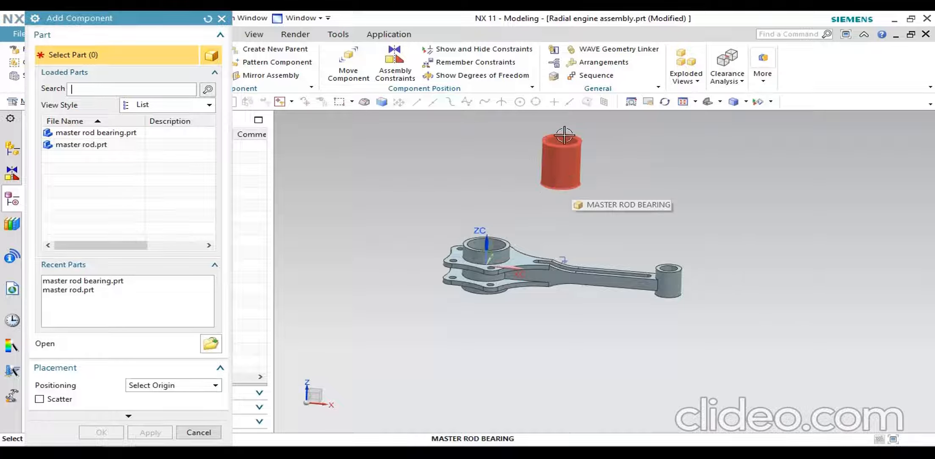
pyautogui.click(192, 432)
# - Apply a Concentric constraint between the bearing's top circular edge and the top inner edge of the master rod's large bore
pyautogui.moveTo(500, 243); pyautogui.dragTo(570, 231, button='middle')
pyautogui.scroll(-3, 533, 286)
pyautogui.scroll(3, 562, 203)
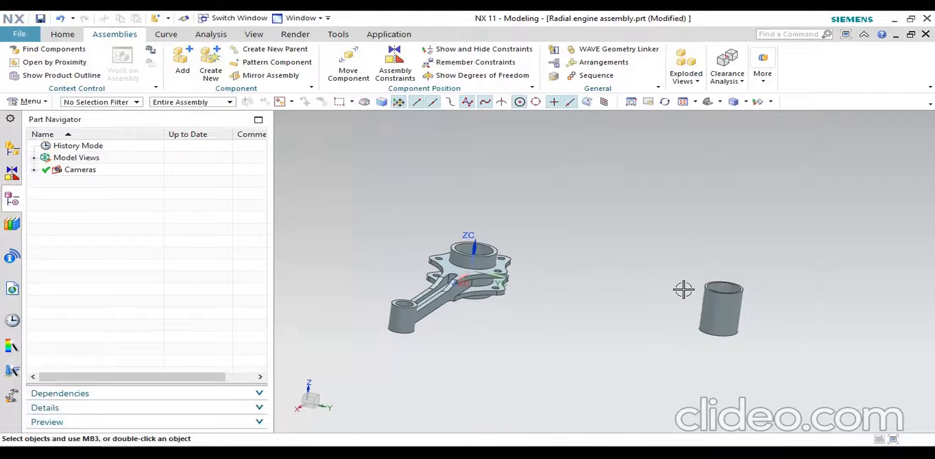
pyautogui.scroll(5, 458, 258)
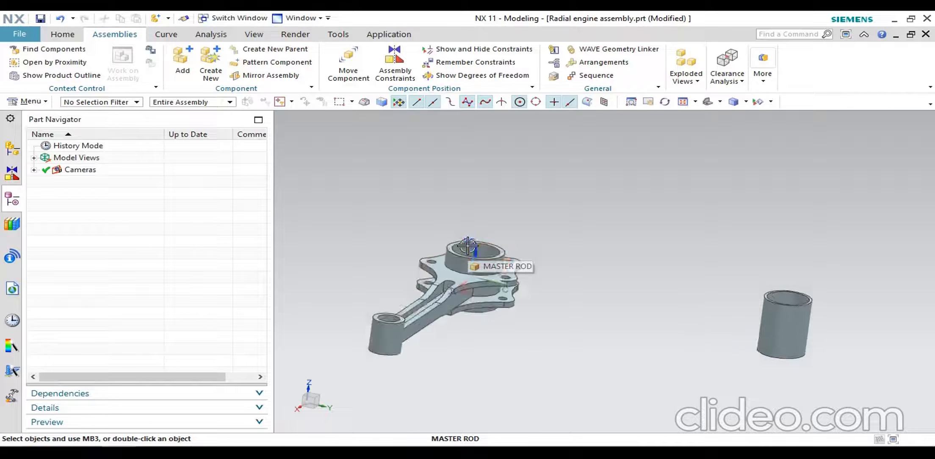
pyautogui.scroll(-5, 461, 245)
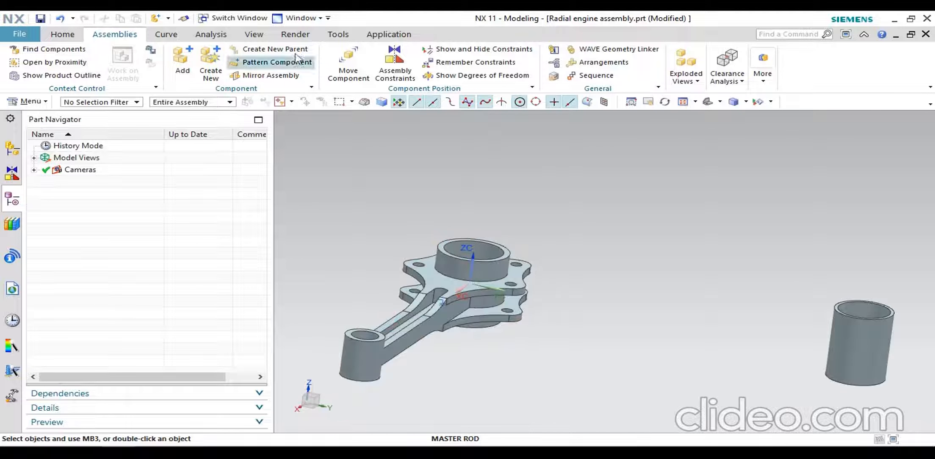
pyautogui.click(387, 70)
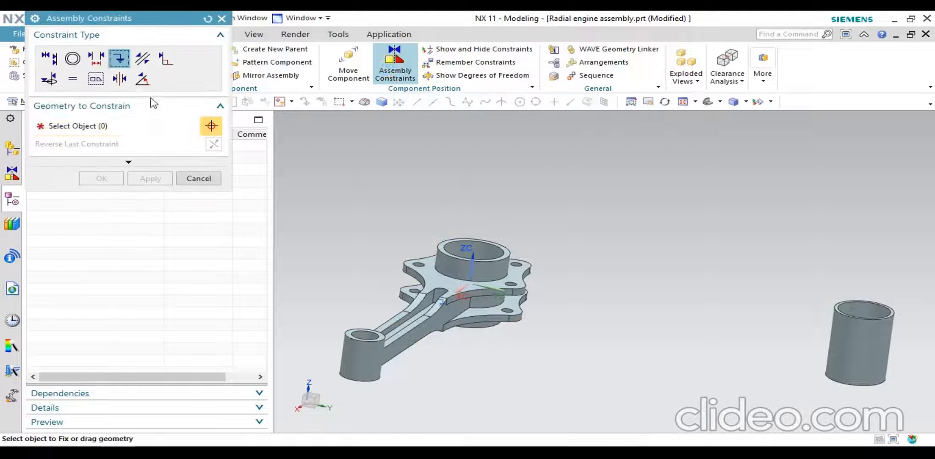
pyautogui.click(73, 59)
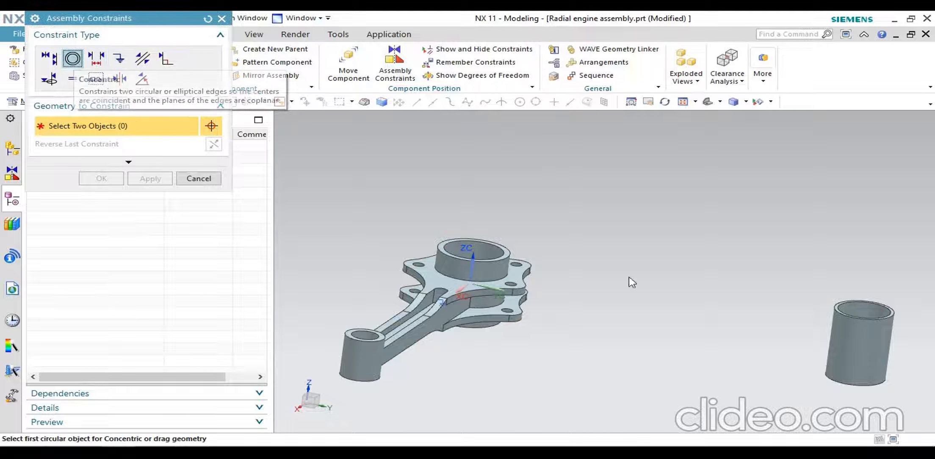
pyautogui.scroll(5, 887, 308)
pyautogui.click(787, 314)
pyautogui.scroll(-4, 859, 289)
pyautogui.scroll(-3, 859, 290)
pyautogui.scroll(6, 689, 268)
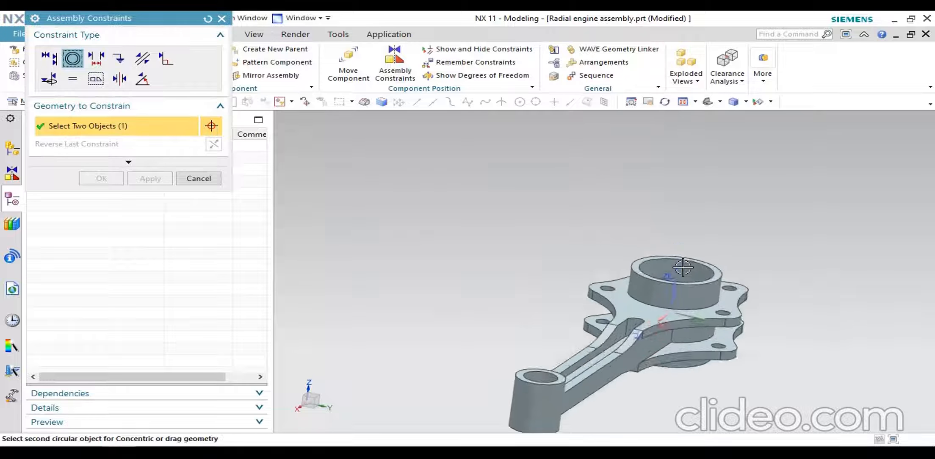
pyautogui.click(598, 251)
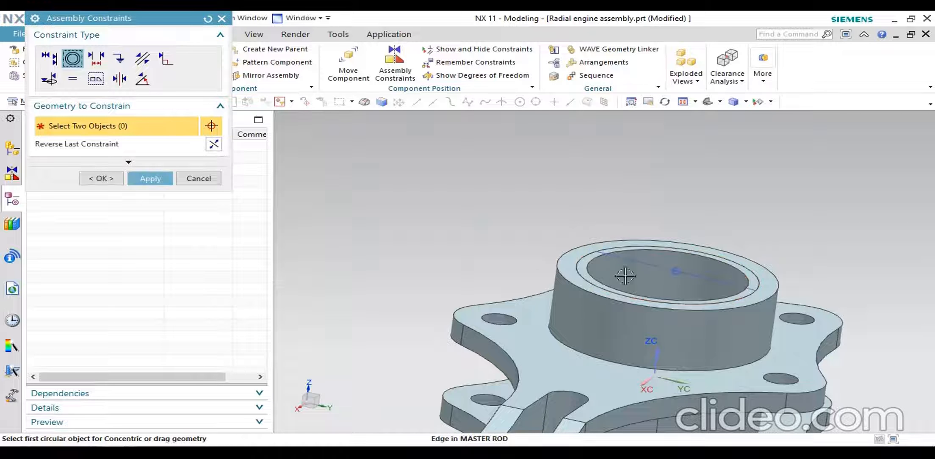
pyautogui.scroll(-2, 458, 282)
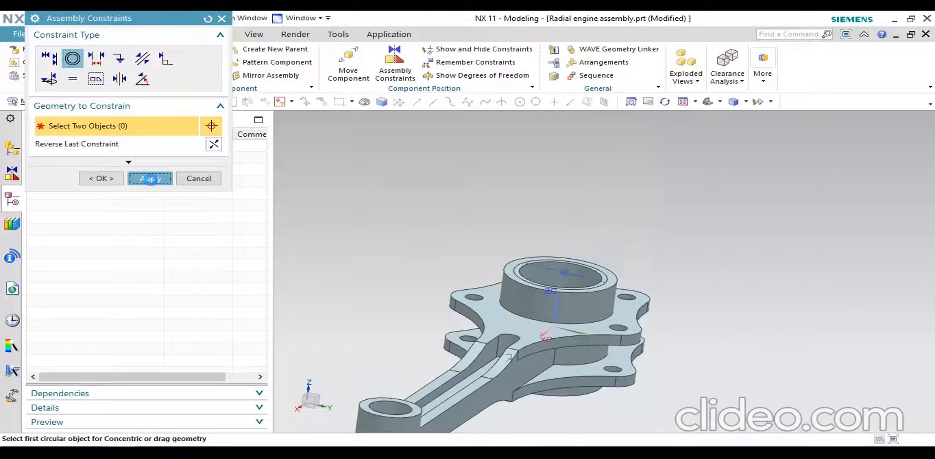
pyautogui.click(150, 179)
pyautogui.click(199, 178)
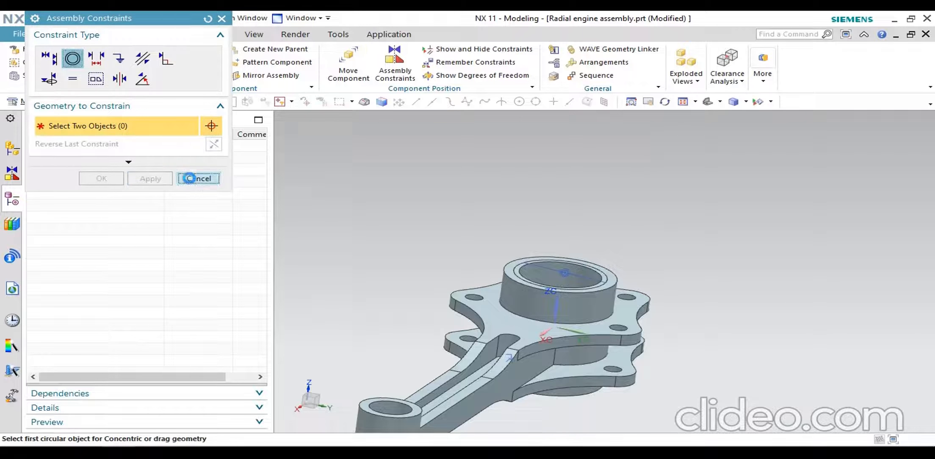
# - Start adding a component and load the Articulated rod part from the radial engine folder
pyautogui.moveTo(645, 282); pyautogui.dragTo(533, 305, button='middle')
pyautogui.scroll(2, 412, 311)
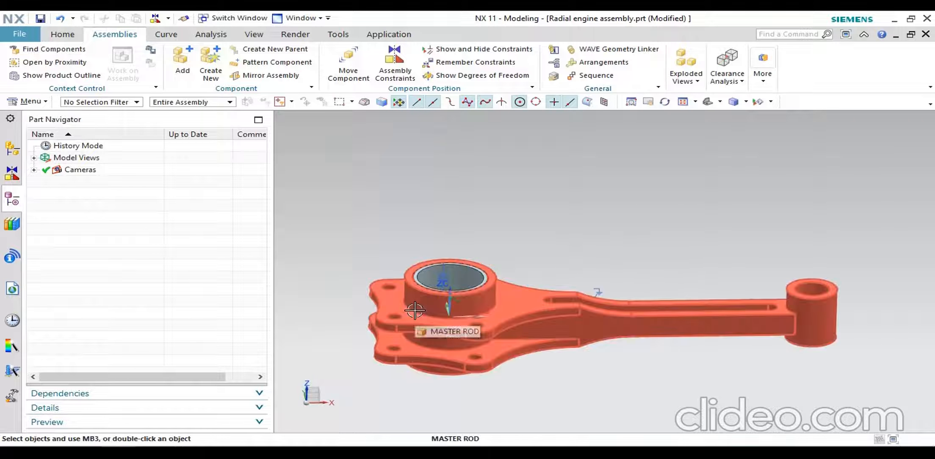
pyautogui.moveTo(479, 334); pyautogui.dragTo(513, 325, button='middle')
pyautogui.moveTo(558, 365); pyautogui.dragTo(578, 386, button='middle')
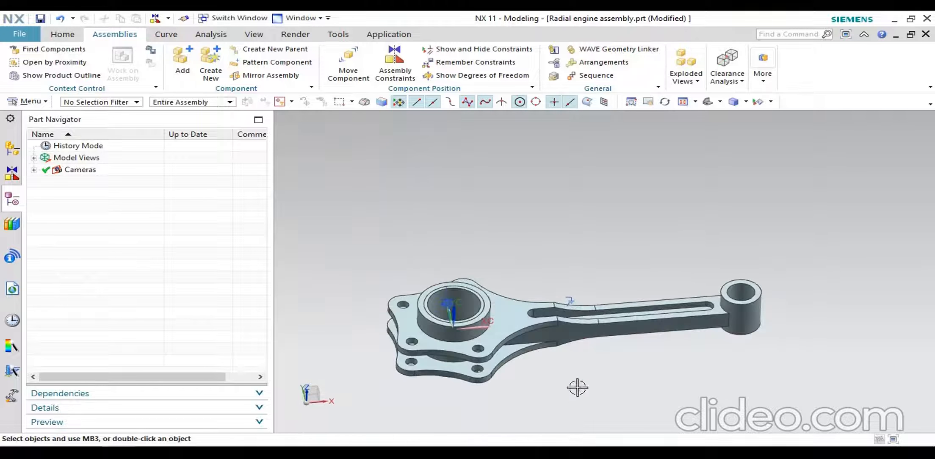
pyautogui.scroll(-2, 596, 291)
pyautogui.moveTo(596, 292); pyautogui.dragTo(601, 297, button='middle')
pyautogui.click(182, 63)
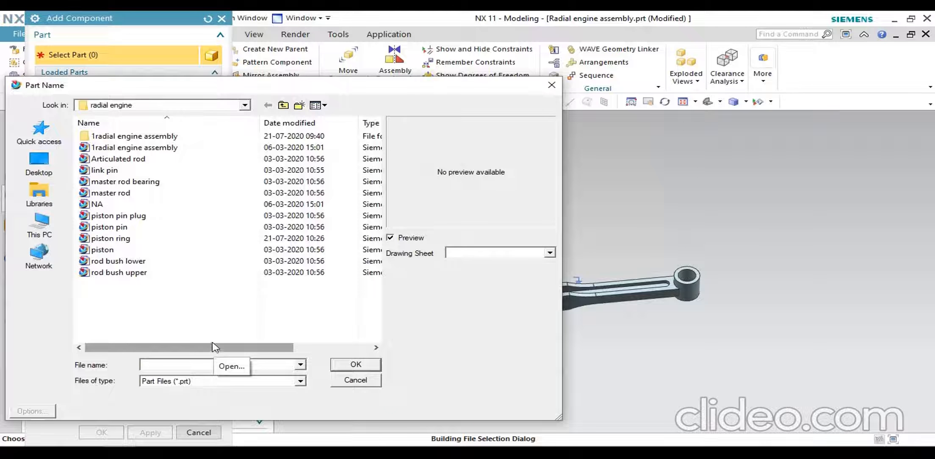
pyautogui.click(141, 160)
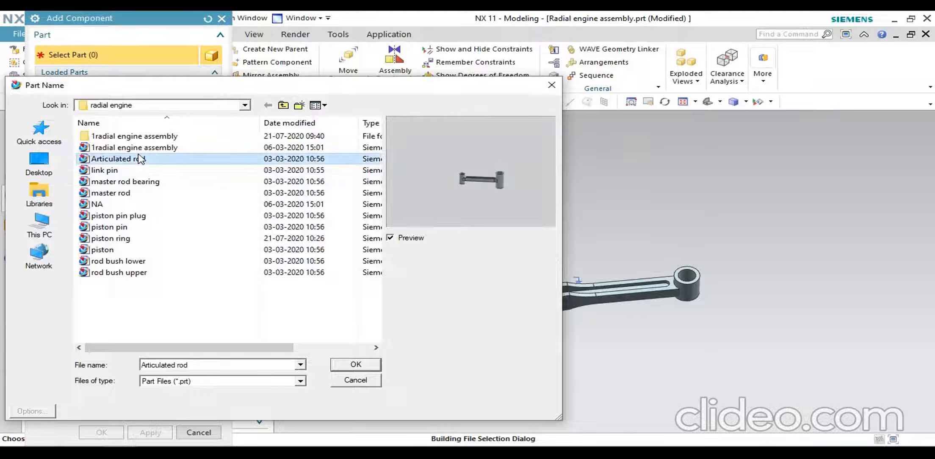
pyautogui.click(354, 365)
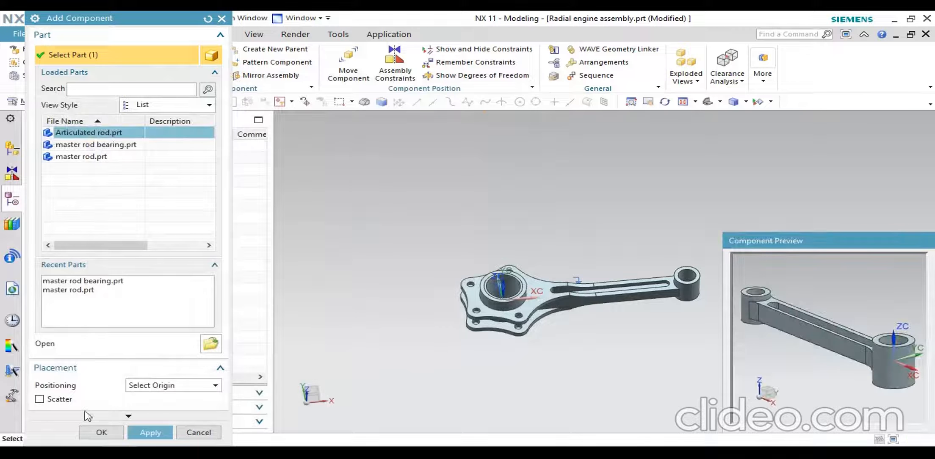
# - Place the articulated rod with Select Origin positioning at the preset point away from the master rod and finish adding components
pyautogui.click(152, 432)
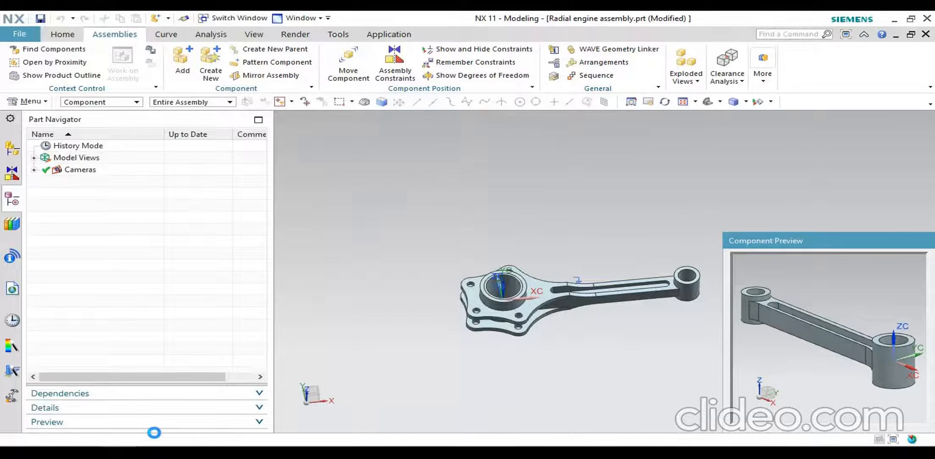
pyautogui.moveTo(566, 377); pyautogui.dragTo(521, 368, button='middle')
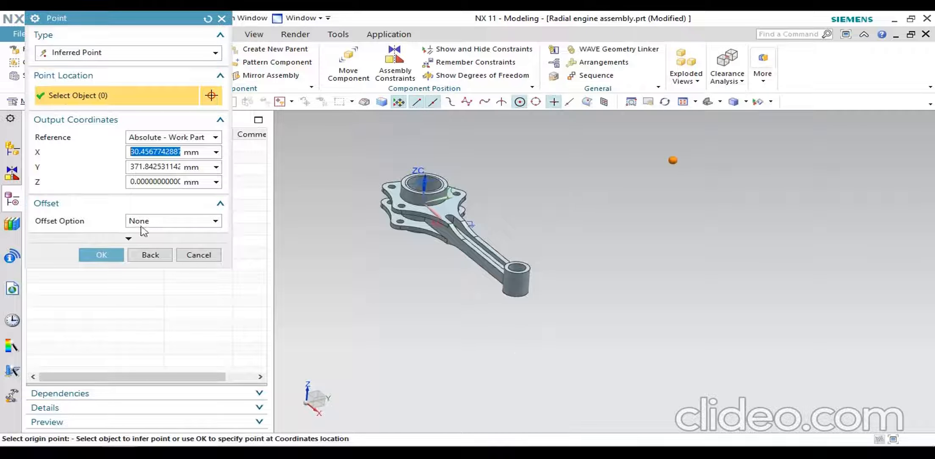
pyautogui.click(103, 255)
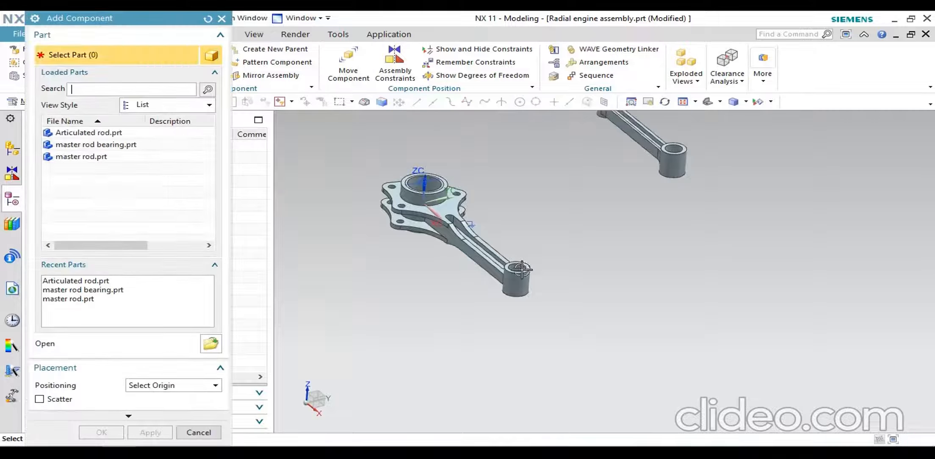
pyautogui.click(198, 432)
pyautogui.moveTo(501, 361); pyautogui.dragTo(494, 279, button='middle')
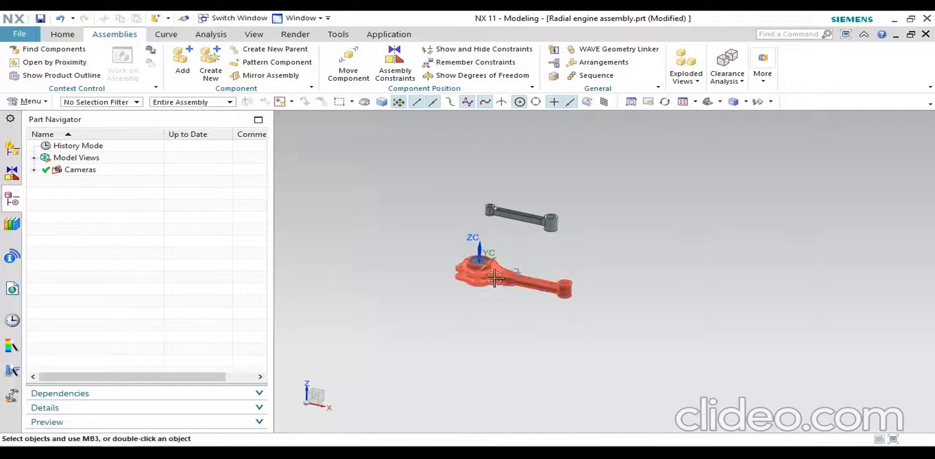
pyautogui.scroll(3, 491, 220)
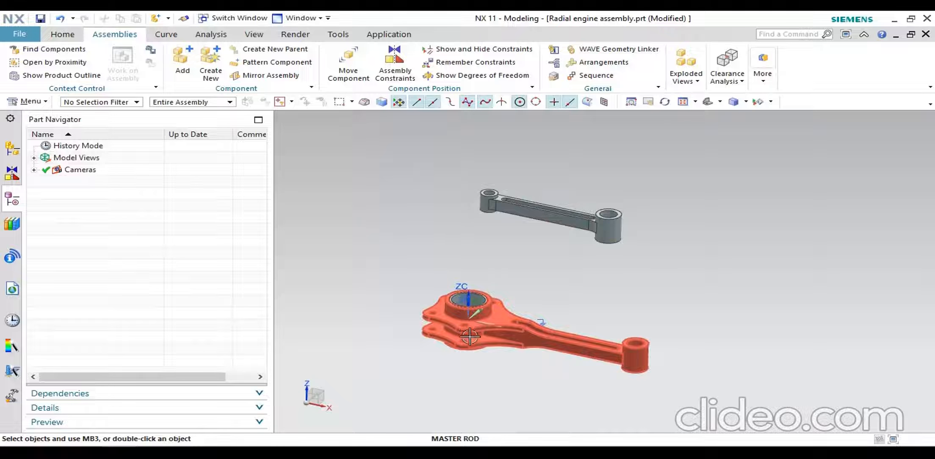
# - Apply a Touch Align constraint with Align orientation between the articulated rod's small-end hole centerline and the master rod flange hole beside the shank
pyautogui.click(404, 71)
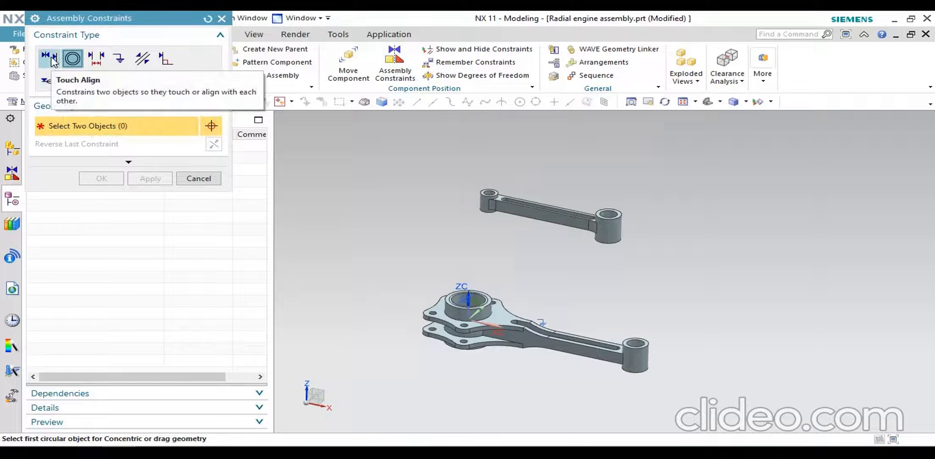
pyautogui.click(50, 59)
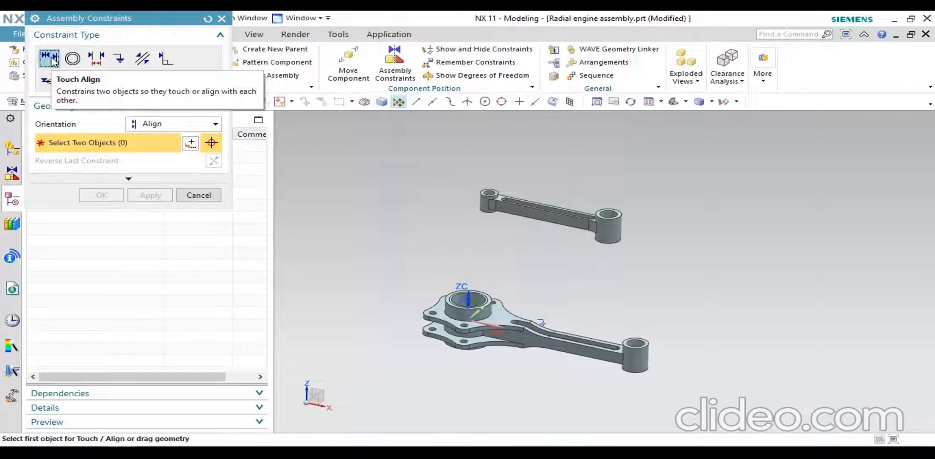
pyautogui.click(169, 128)
pyautogui.click(169, 128)
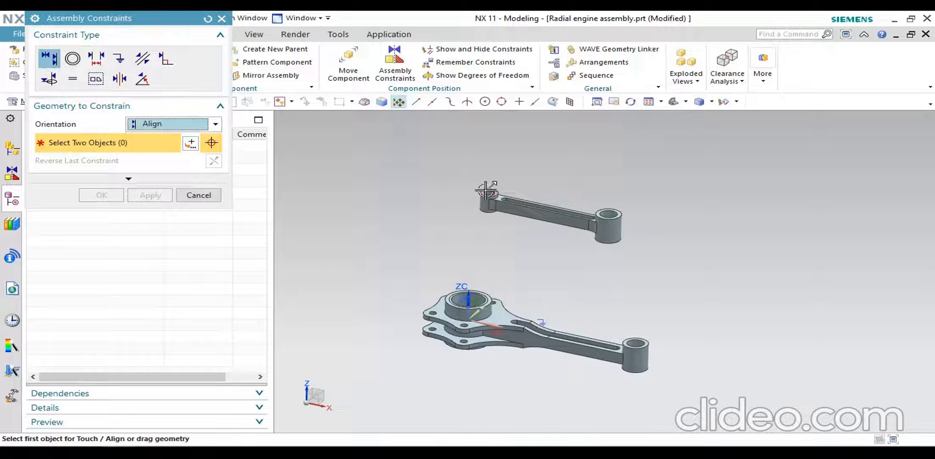
pyautogui.scroll(5, 487, 194)
pyautogui.click(506, 192)
pyautogui.scroll(-6, 506, 193)
pyautogui.moveTo(517, 297); pyautogui.dragTo(454, 300, button='middle')
pyautogui.scroll(10, 508, 284)
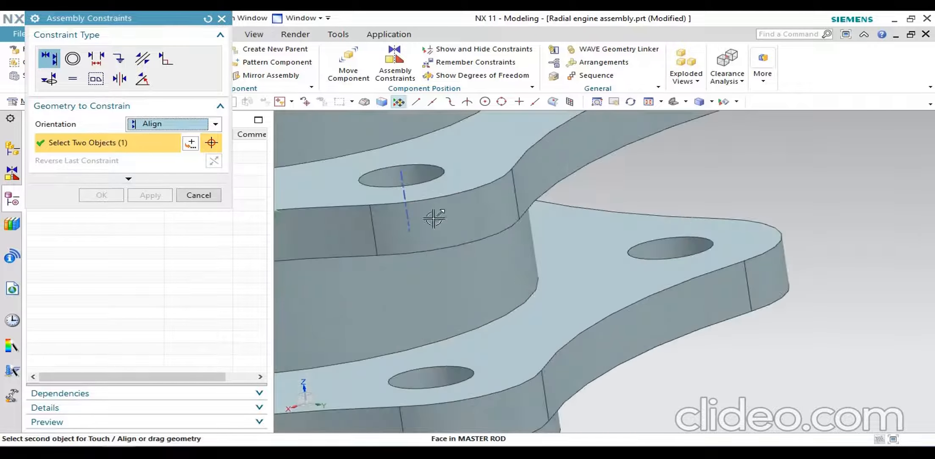
pyautogui.click(402, 175)
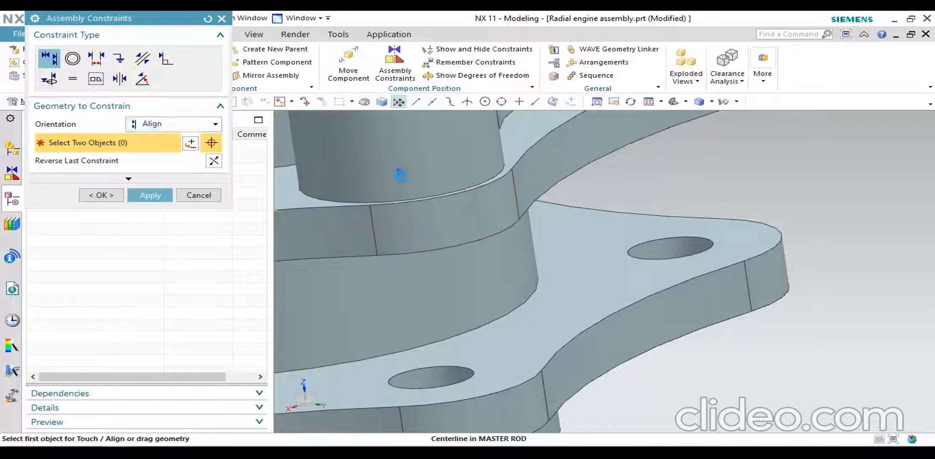
pyautogui.scroll(-5, 421, 256)
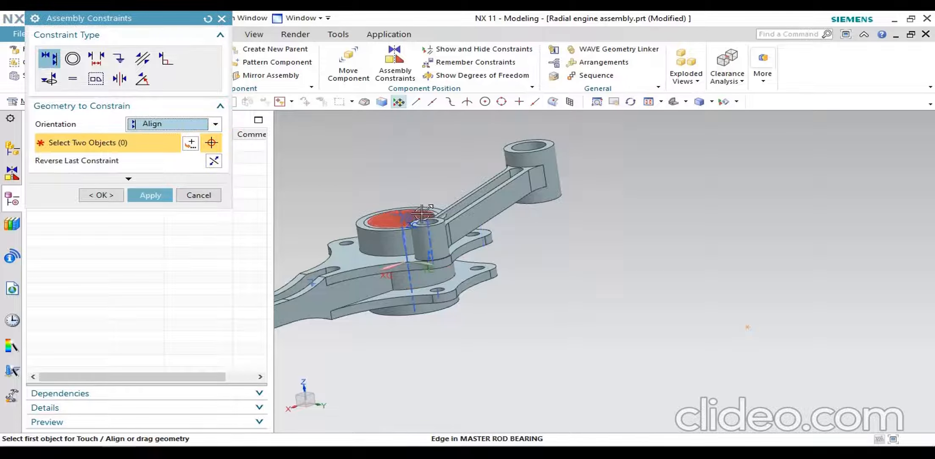
pyautogui.click(144, 196)
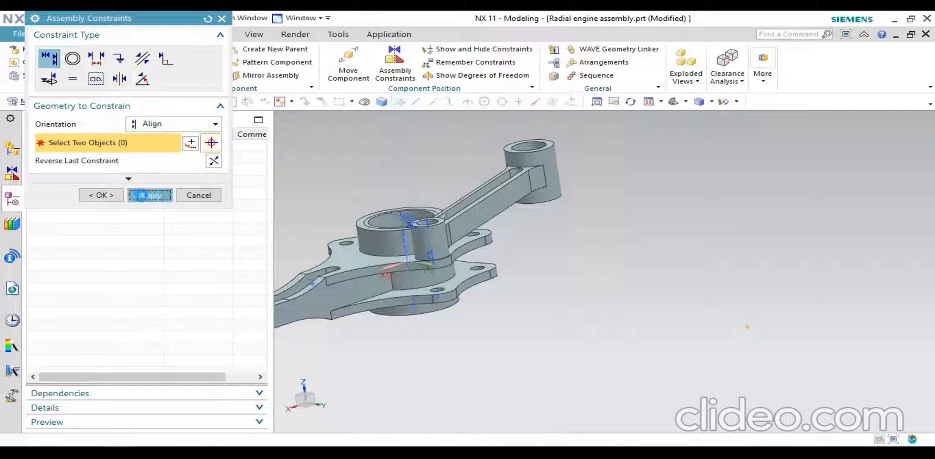
# - Apply a Touch constraint between the top face of the articulated rod's small end and the underside of the master rod's upper flange
pyautogui.click(170, 125)
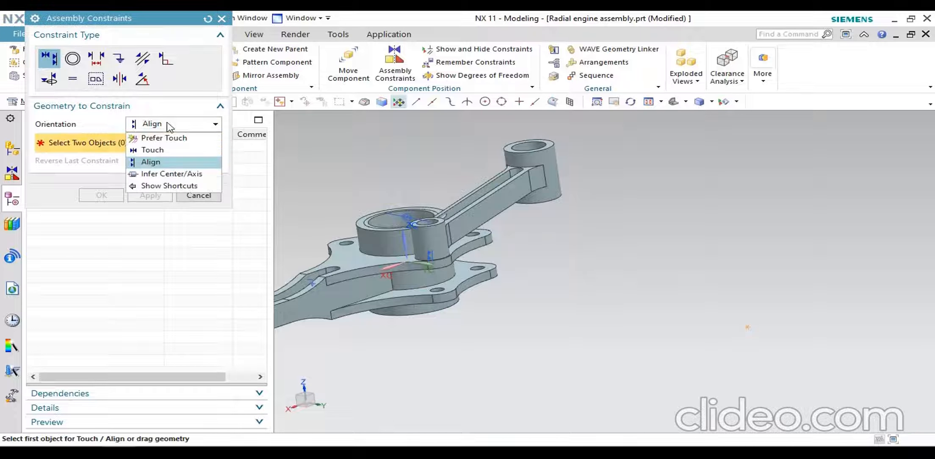
pyautogui.click(170, 151)
pyautogui.scroll(5, 385, 200)
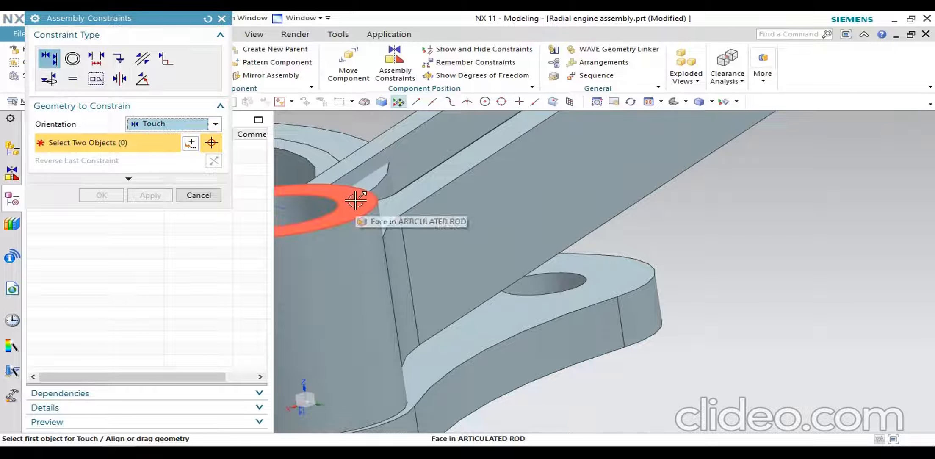
pyautogui.click(356, 201)
pyautogui.scroll(-3, 355, 201)
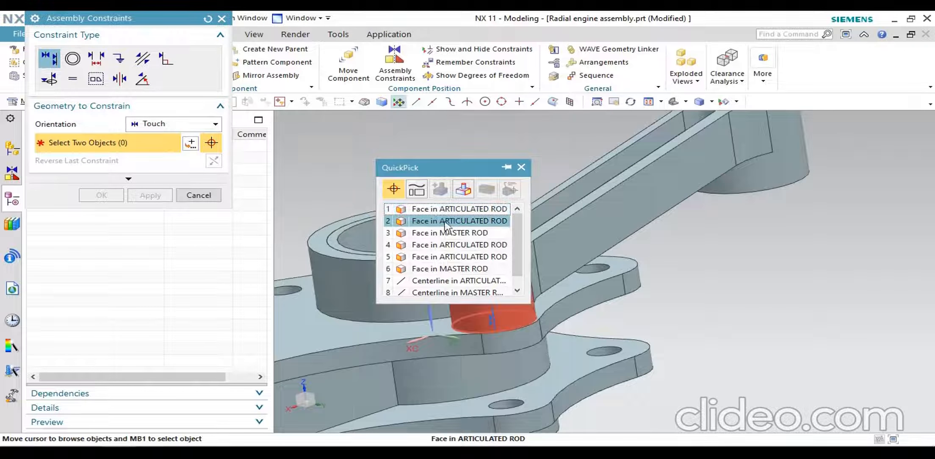
pyautogui.click(429, 212)
pyautogui.moveTo(429, 211); pyautogui.dragTo(539, 334, button='middle')
pyautogui.scroll(4, 539, 334)
pyautogui.click(493, 296)
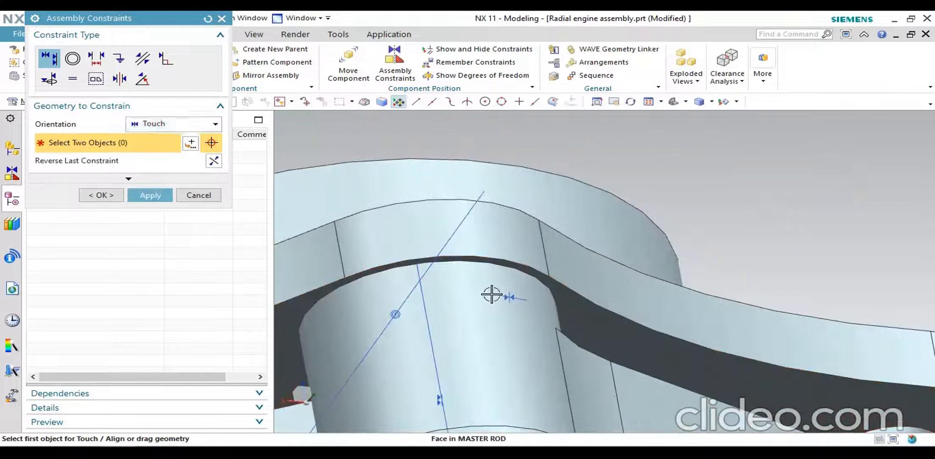
pyautogui.scroll(-3, 458, 245)
pyautogui.moveTo(458, 246); pyautogui.dragTo(319, 238, button='middle')
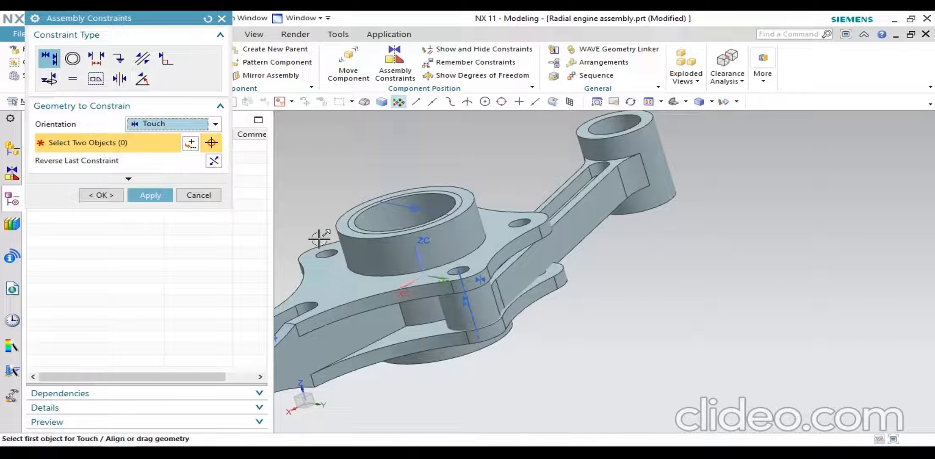
pyautogui.click(146, 196)
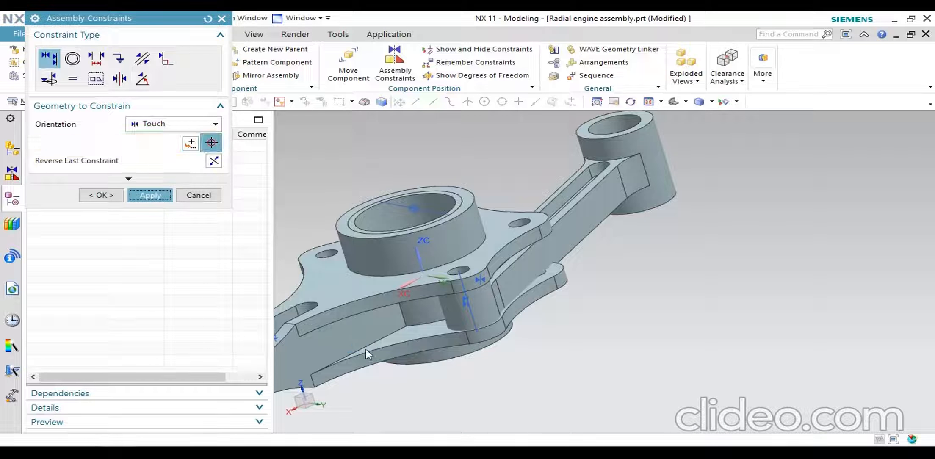
pyautogui.scroll(-3, 485, 317)
pyautogui.moveTo(484, 317); pyautogui.dragTo(436, 282, button='middle')
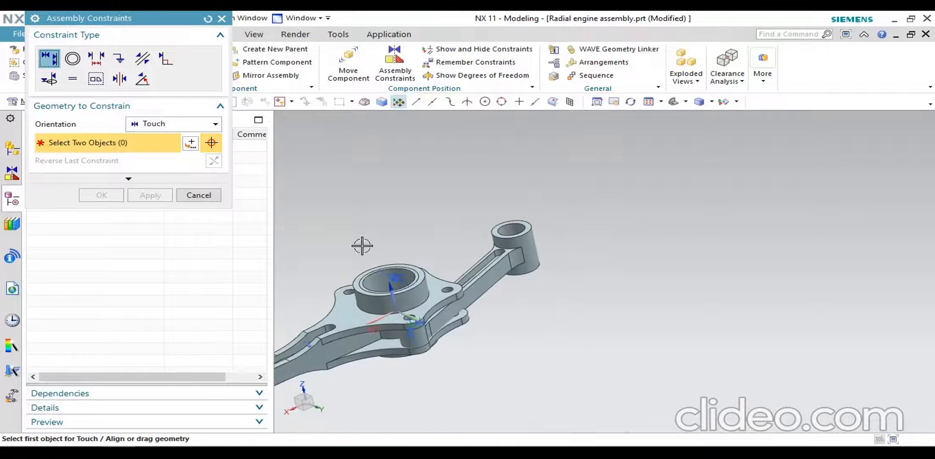
pyautogui.click(199, 195)
# - Rotate the articulated rod about its aligned flange hole with dynamic Move Component so it points outward from the master rod hub
pyautogui.rightClick(530, 244)
pyautogui.click(577, 103)
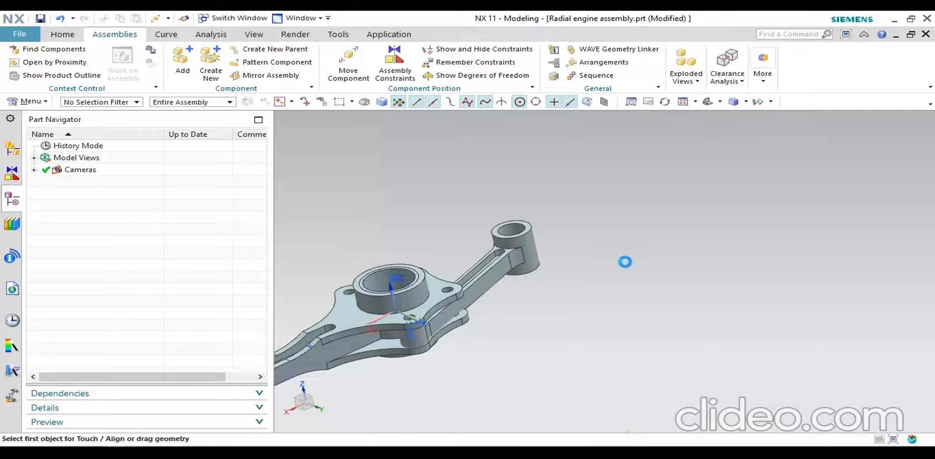
pyautogui.moveTo(695, 254)
pyautogui.mouseDown(button='middle')
pyautogui.moveTo(660, 268)
pyautogui.moveTo(672, 278)
pyautogui.moveTo(709, 250)
pyautogui.moveTo(705, 267)
pyautogui.moveTo(694, 258)
pyautogui.mouseUp(button='middle')
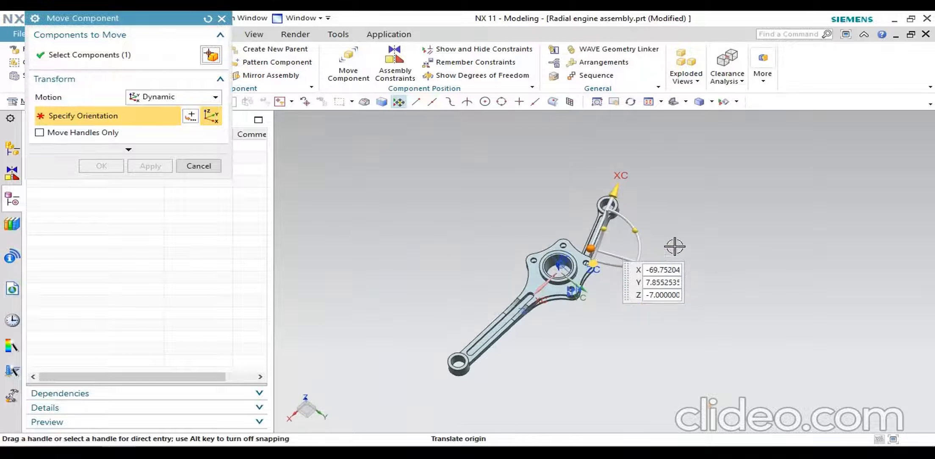
pyautogui.moveTo(637, 229); pyautogui.dragTo(647, 371)
pyautogui.click(146, 167)
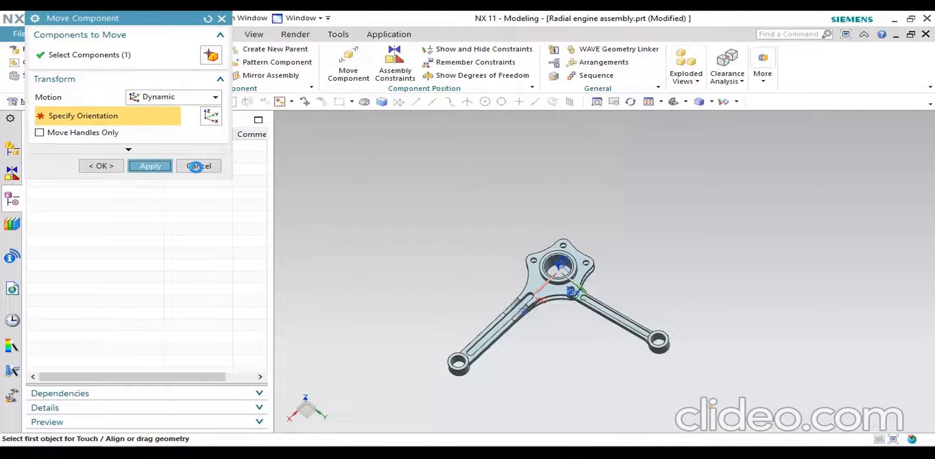
pyautogui.click(198, 166)
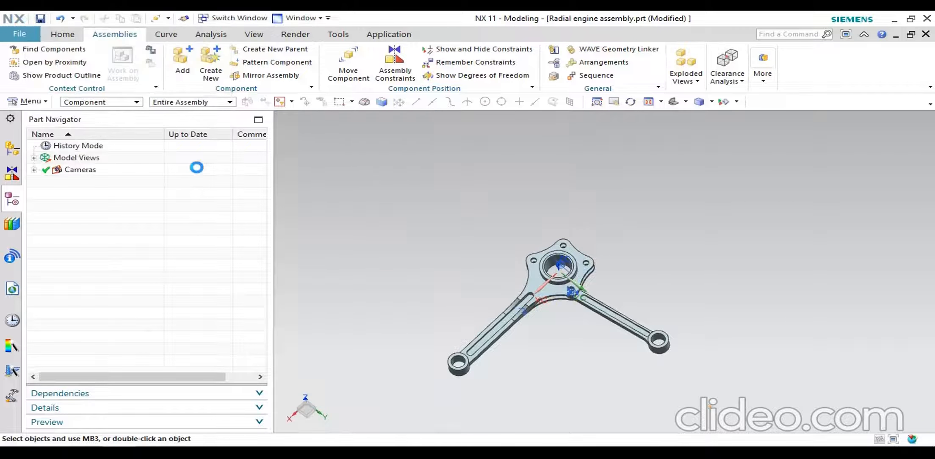
# - Add a second Articulated rod from the loaded parts, placing it at the preset origin point
pyautogui.moveTo(681, 350); pyautogui.dragTo(628, 326, button='middle')
pyautogui.scroll(3, 568, 371)
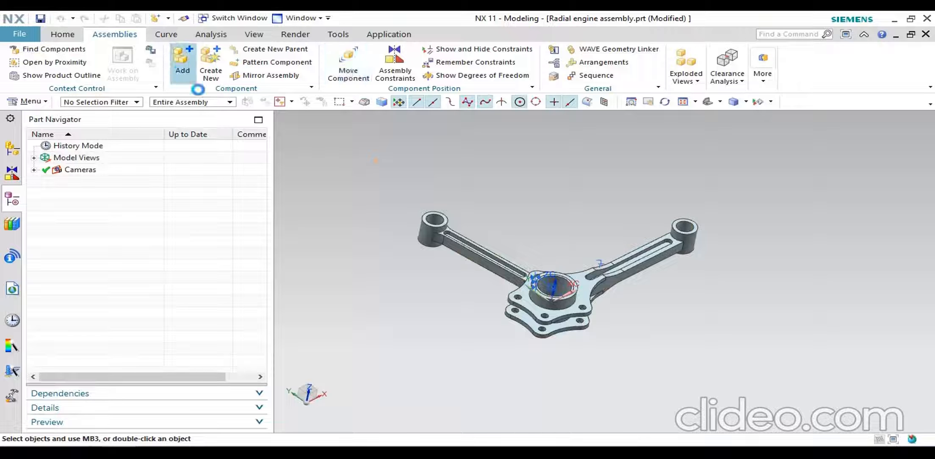
pyautogui.click(182, 68)
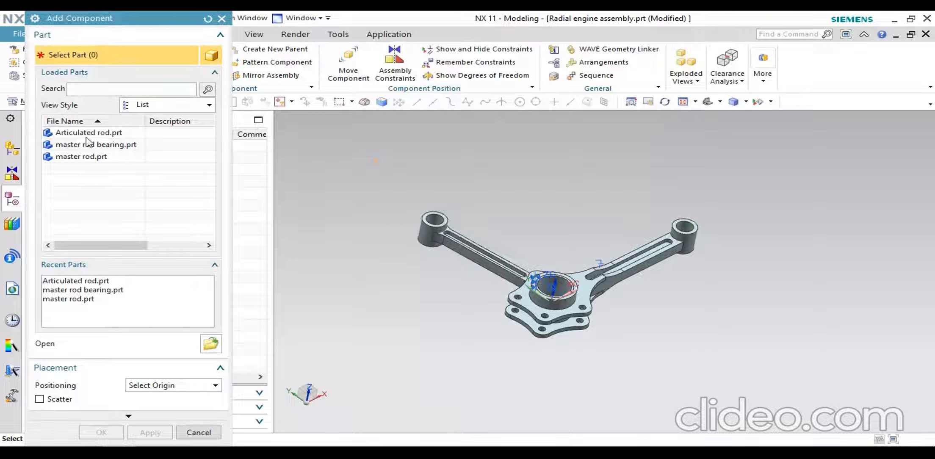
pyautogui.click(87, 133)
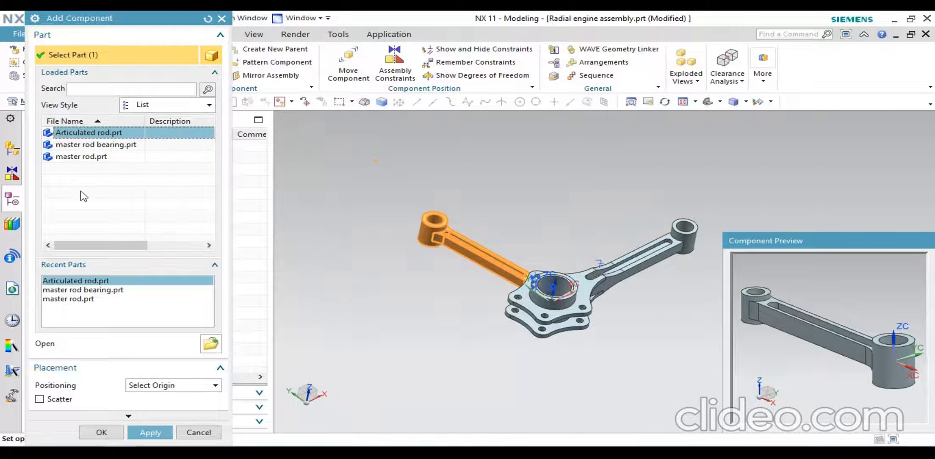
pyautogui.moveTo(105, 155)
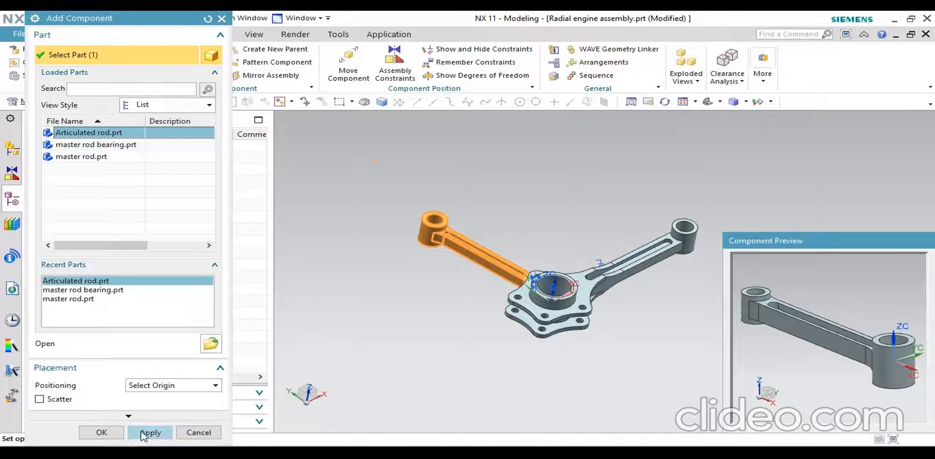
pyautogui.click(102, 432)
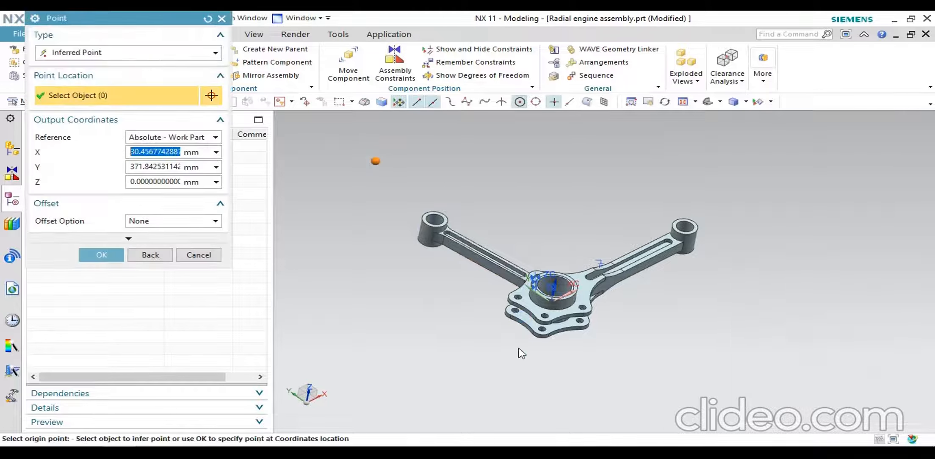
pyautogui.scroll(-3, 537, 362)
pyautogui.click(109, 261)
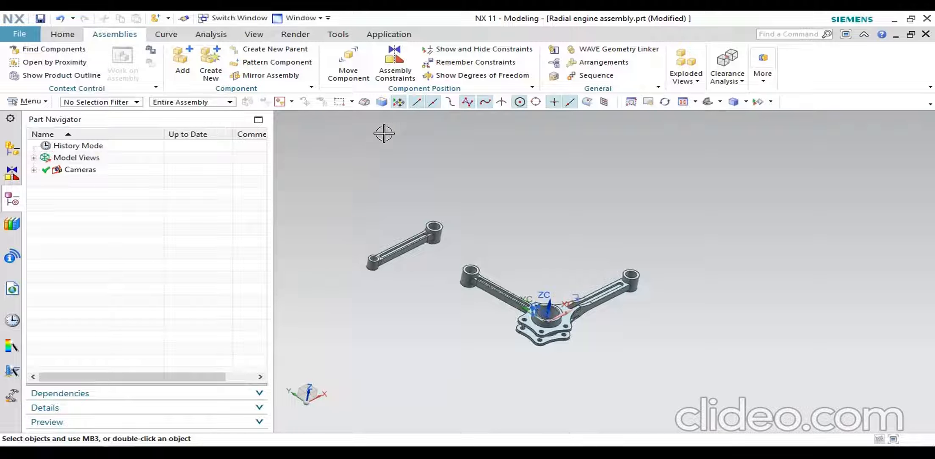
# - Apply a Touch Align constraint with Align orientation between the second articulated rod's small-end hole centerline and the master rod flange hole beside the first articulated rod
pyautogui.click(395, 63)
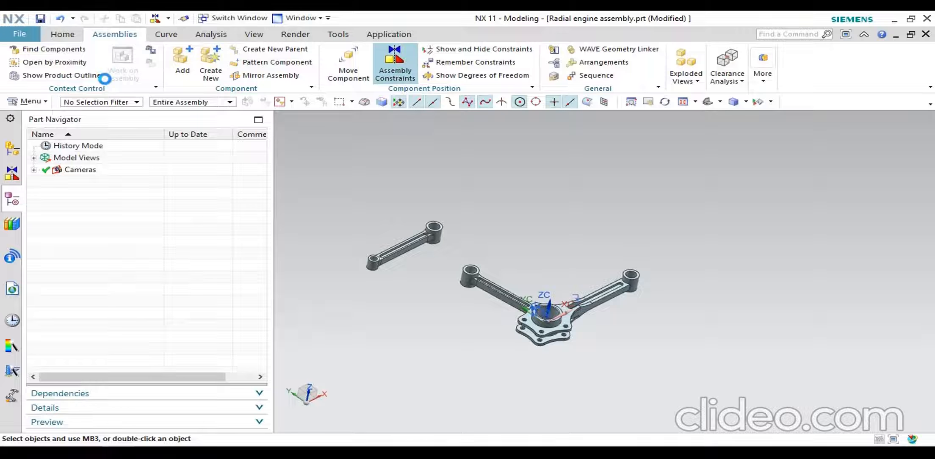
pyautogui.click(164, 124)
pyautogui.click(163, 162)
pyautogui.scroll(5, 370, 272)
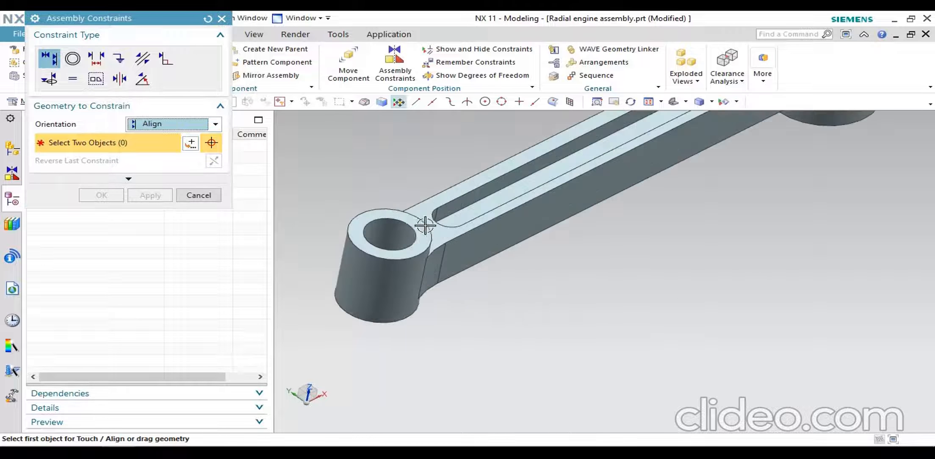
pyautogui.click(389, 235)
pyautogui.scroll(-3, 334, 196)
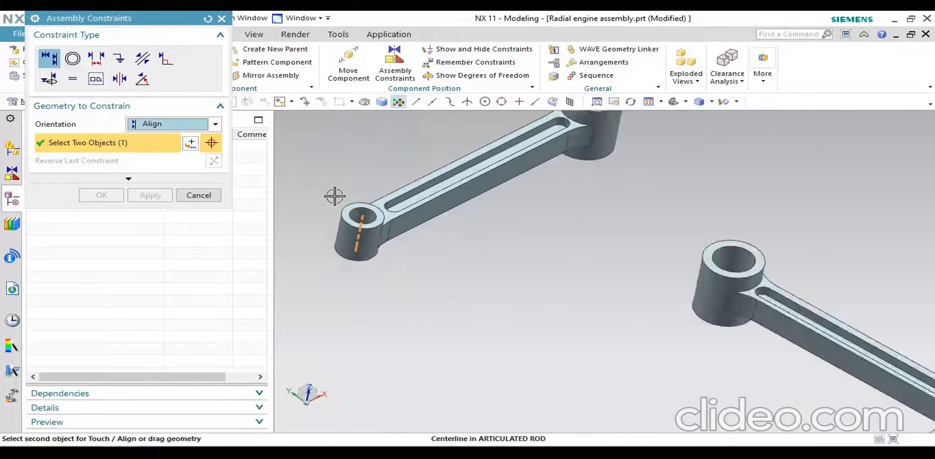
pyautogui.scroll(-3, 424, 220)
pyautogui.scroll(8, 537, 220)
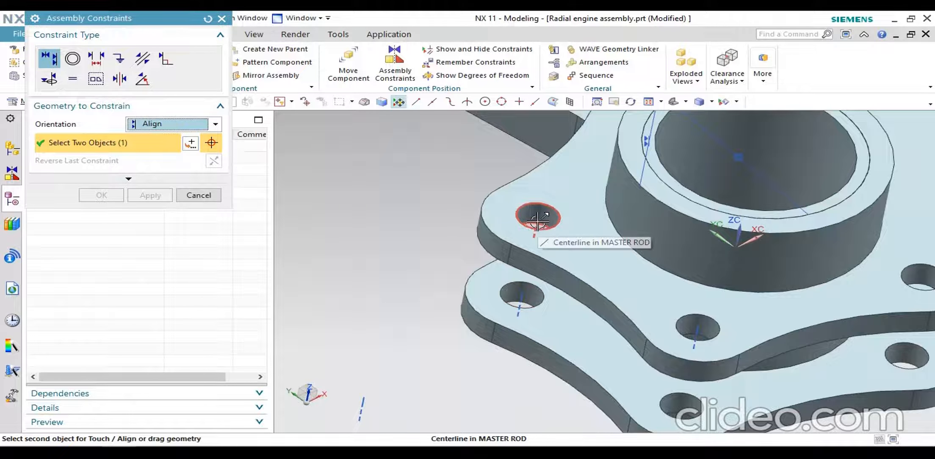
pyautogui.click(537, 219)
pyautogui.scroll(-3, 559, 249)
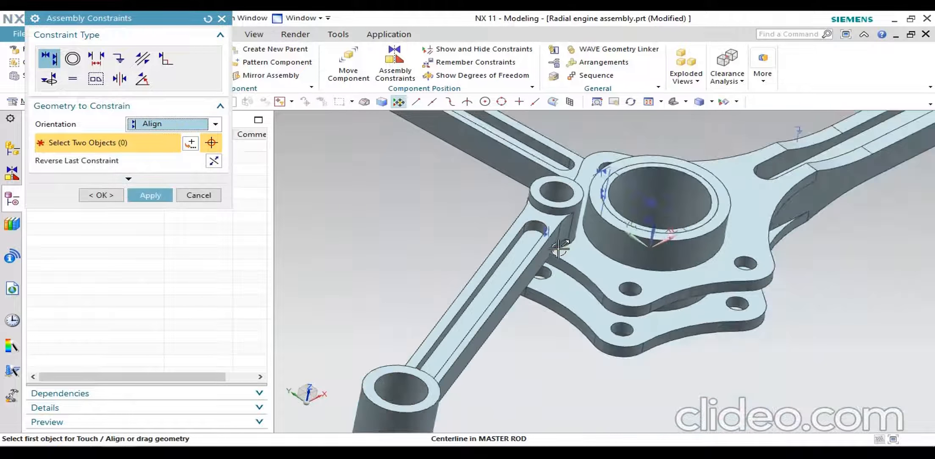
pyautogui.click(144, 195)
# - Apply a Touch constraint between the top face of the second articulated rod's small end and the underside of the master rod's upper flange
pyautogui.click(169, 123)
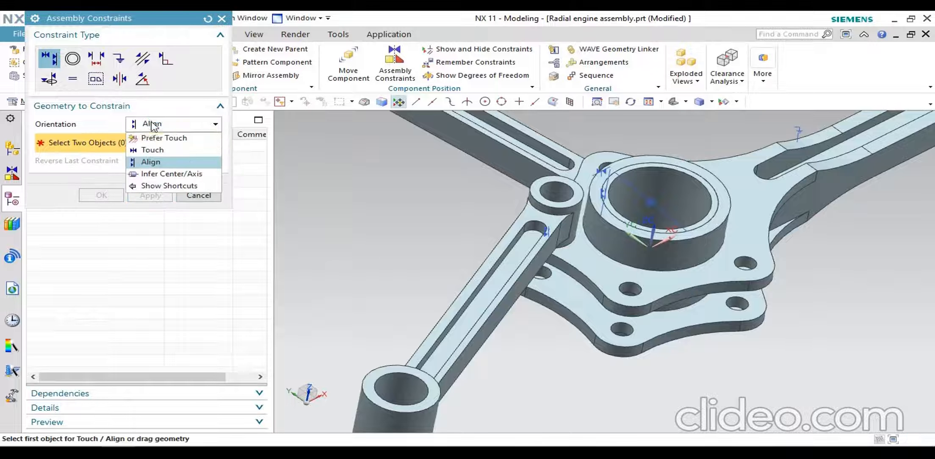
pyautogui.click(153, 147)
pyautogui.click(556, 191)
pyautogui.moveTo(555, 190); pyautogui.dragTo(555, 307, button='middle')
pyautogui.scroll(-2, 555, 306)
pyautogui.scroll(7, 555, 184)
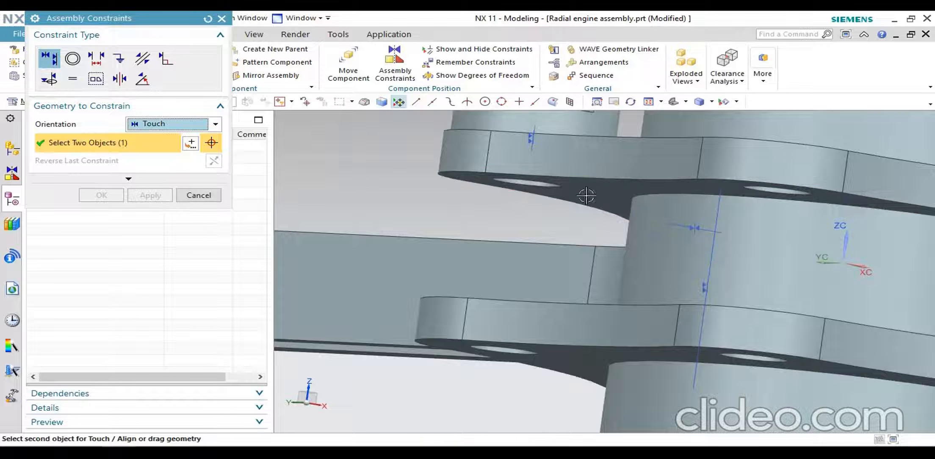
pyautogui.click(588, 197)
pyautogui.scroll(-3, 588, 197)
pyautogui.moveTo(573, 221); pyautogui.dragTo(591, 264, button='middle')
pyautogui.scroll(-3, 581, 237)
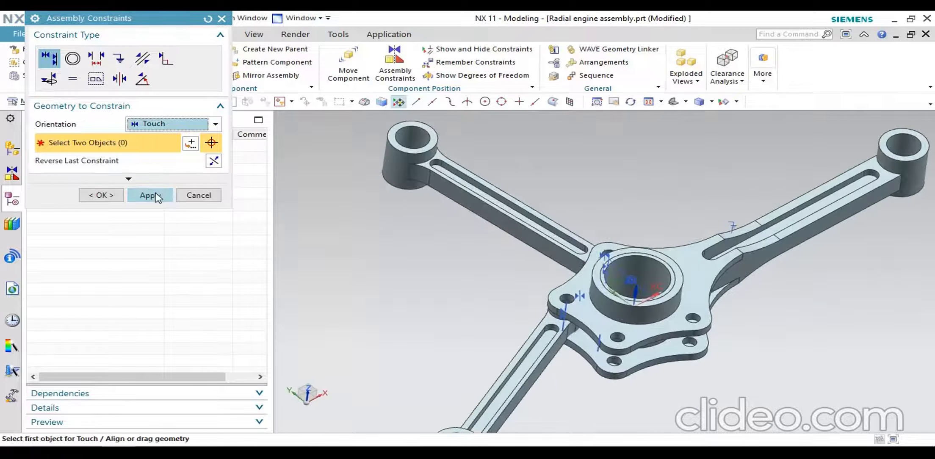
pyautogui.click(155, 193)
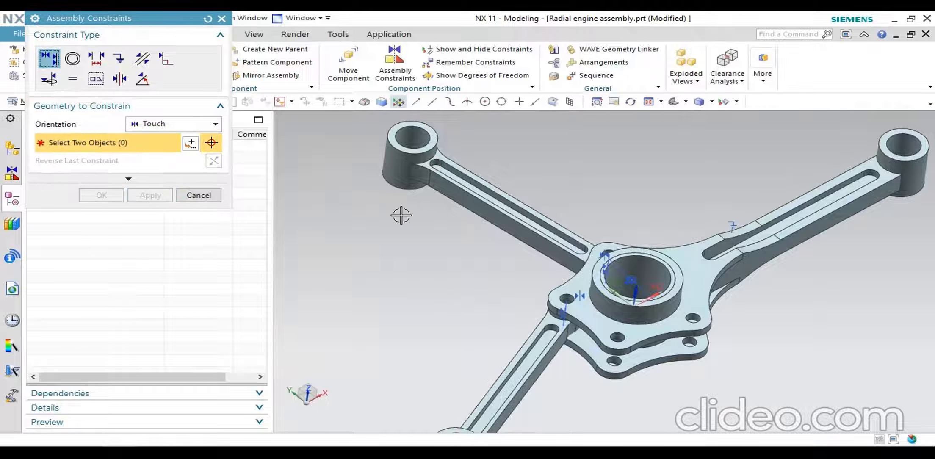
pyautogui.click(199, 195)
# - Rotate the second articulated rod with dynamic Move Component about its flange hole so it points radially outward from the master rod hub
pyautogui.scroll(-3, 439, 259)
pyautogui.moveTo(439, 259); pyautogui.dragTo(483, 243, button='middle')
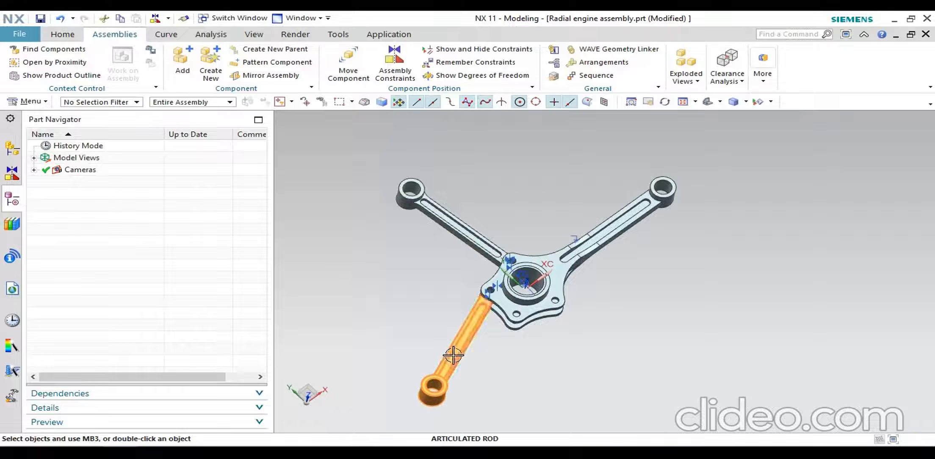
pyautogui.rightClick(472, 325)
pyautogui.click(500, 129)
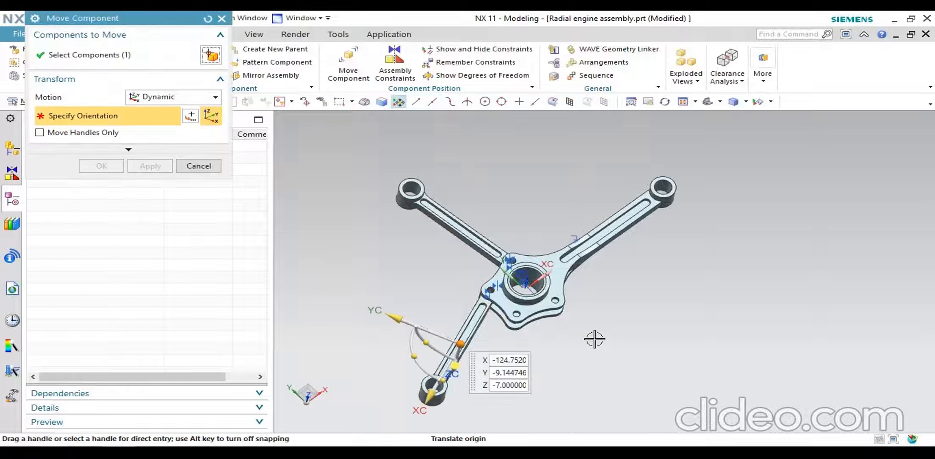
pyautogui.moveTo(410, 361); pyautogui.dragTo(370, 304)
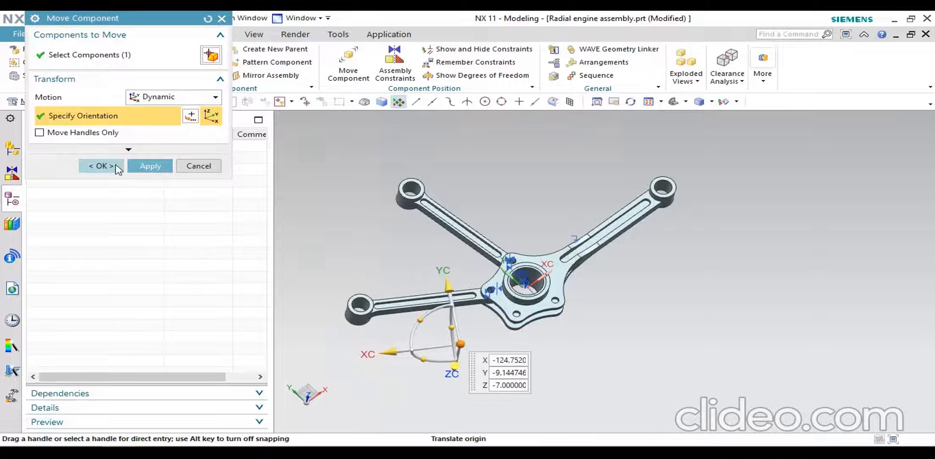
pyautogui.click(101, 166)
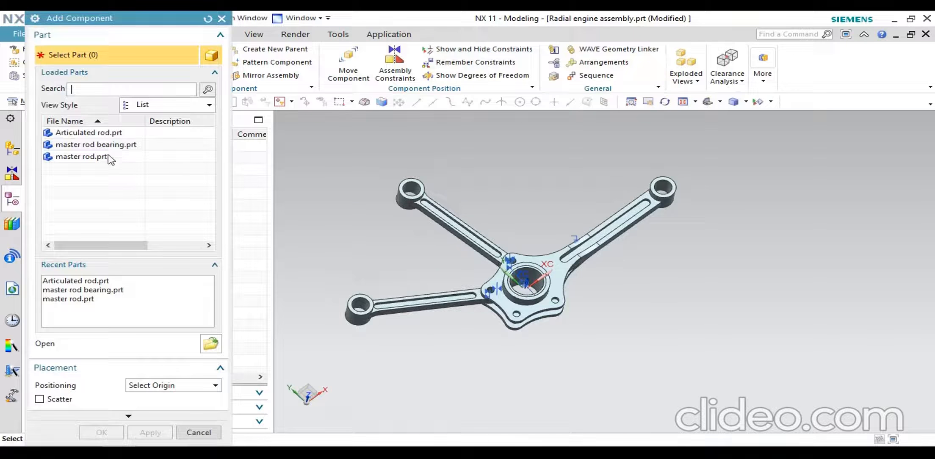
# - Add a third Articulated rod from the loaded parts, placing it at the preset origin point
pyautogui.click(86, 132)
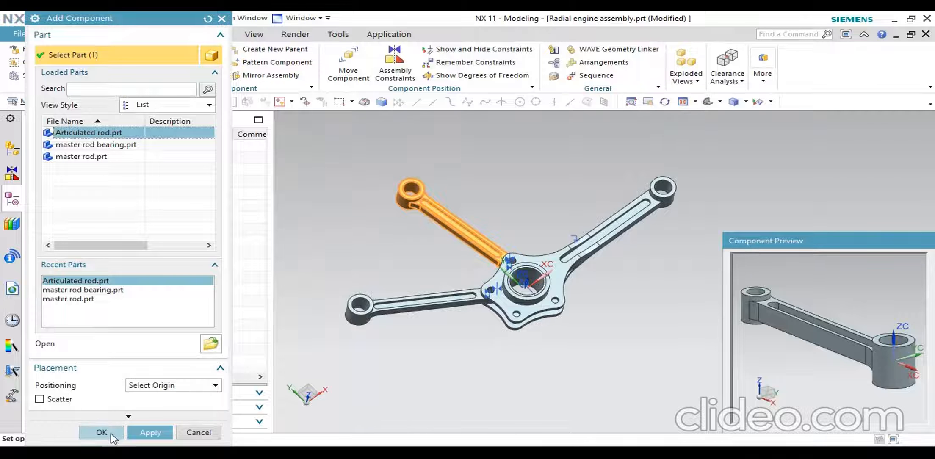
pyautogui.click(109, 432)
pyautogui.click(102, 254)
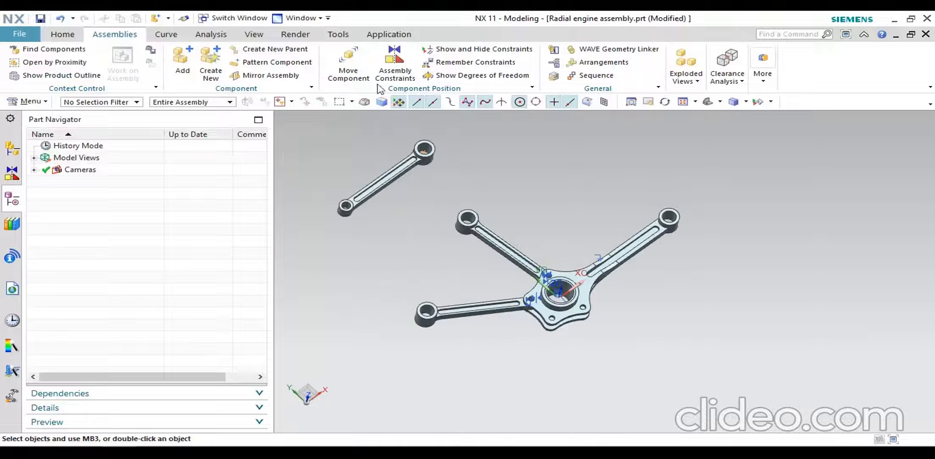
# - Align the third articulated rod's small-end hole centerline with the free master rod flange hole next to the second articulated rod
pyautogui.click(393, 64)
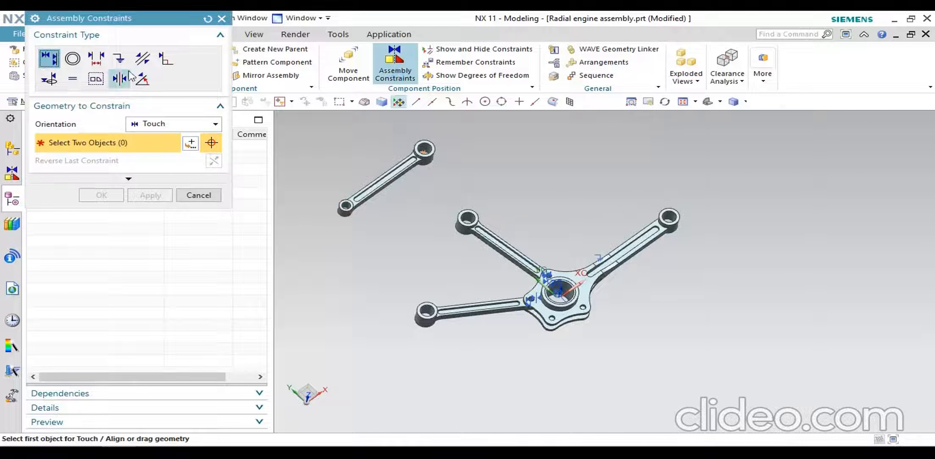
pyautogui.click(153, 125)
pyautogui.click(163, 162)
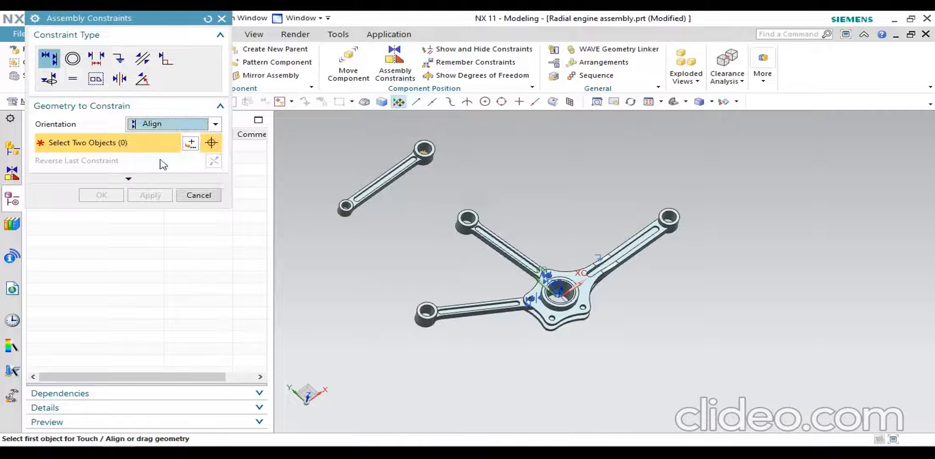
pyautogui.scroll(5, 358, 207)
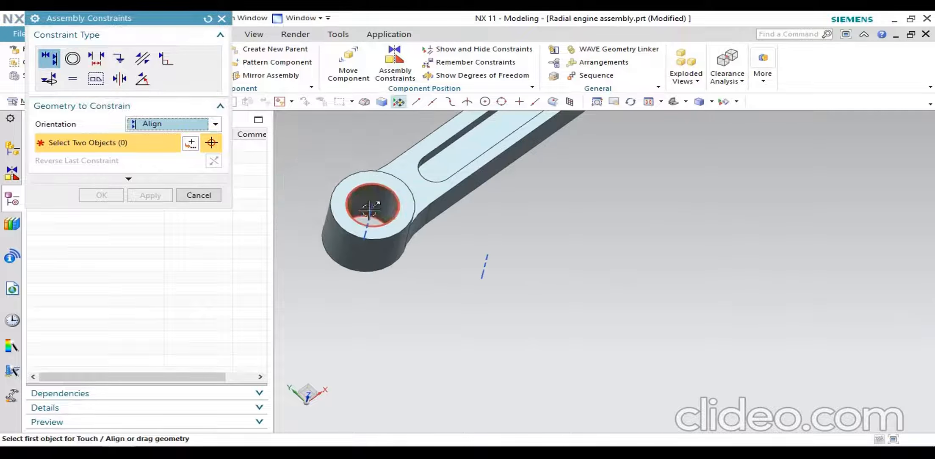
pyautogui.click(371, 211)
pyautogui.scroll(-6, 371, 208)
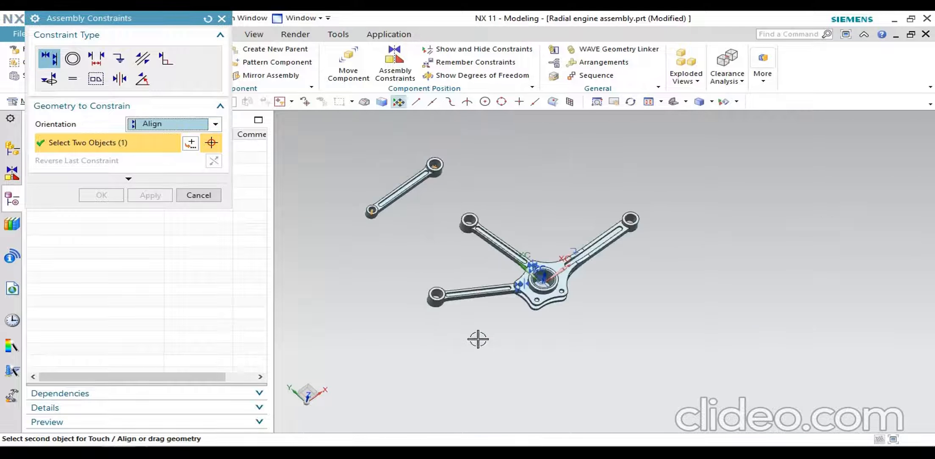
pyautogui.scroll(5, 551, 320)
pyautogui.scroll(3, 550, 319)
pyautogui.click(545, 274)
pyautogui.scroll(-3, 534, 274)
pyautogui.click(157, 195)
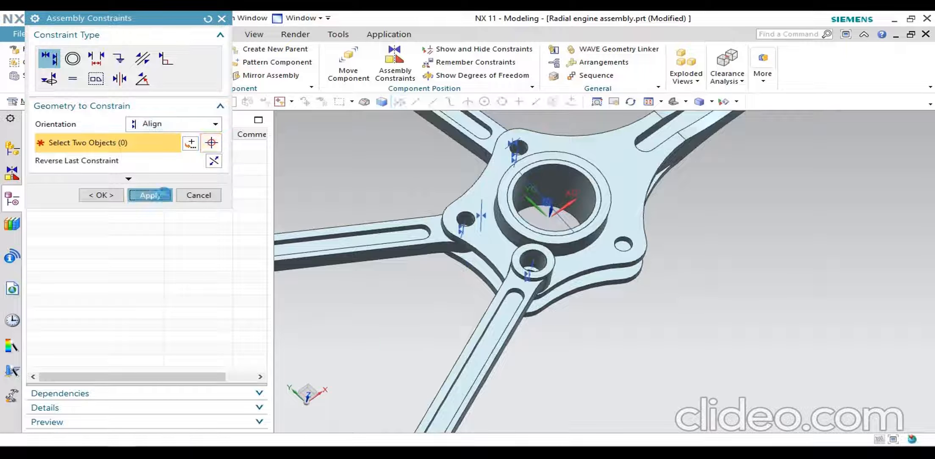
# - Apply a Touch constraint between the top face of the third articulated rod's small end and the underside of the master rod's upper flange
pyautogui.click(179, 123)
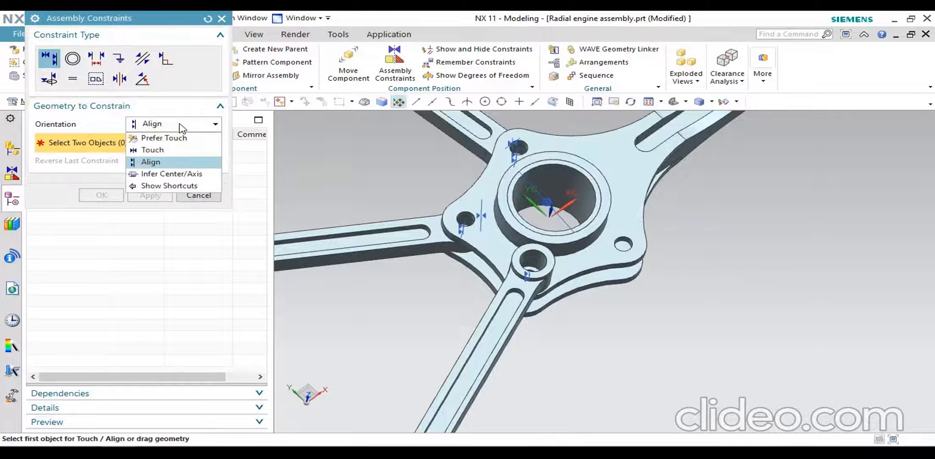
pyautogui.click(148, 146)
pyautogui.scroll(2, 556, 258)
pyautogui.click(544, 264)
pyautogui.scroll(-2, 544, 265)
pyautogui.moveTo(572, 280); pyautogui.dragTo(575, 338, button='middle')
pyautogui.scroll(-4, 575, 338)
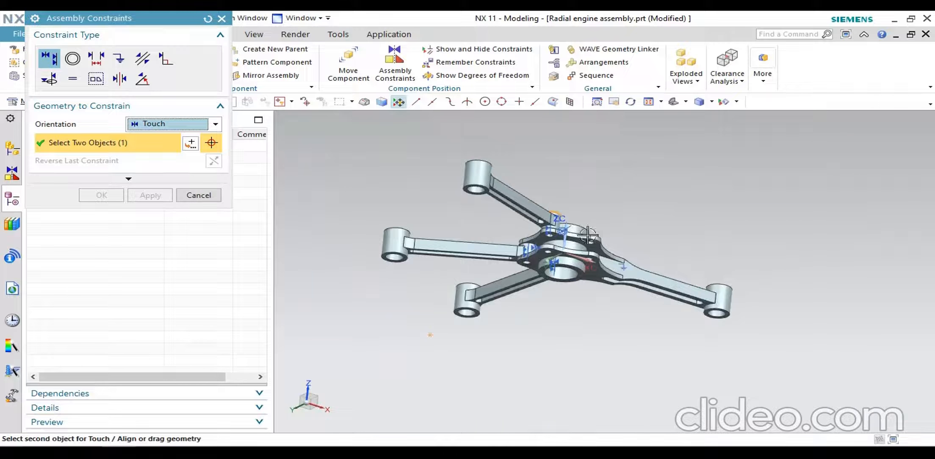
pyautogui.scroll(8, 566, 198)
pyautogui.click(542, 342)
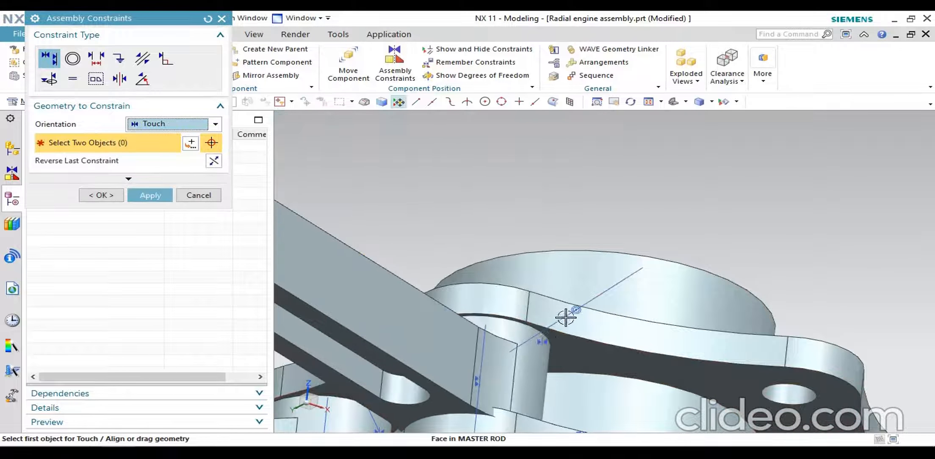
pyautogui.scroll(-5, 551, 296)
pyautogui.moveTo(513, 231); pyautogui.dragTo(497, 300, button='middle')
pyautogui.click(151, 195)
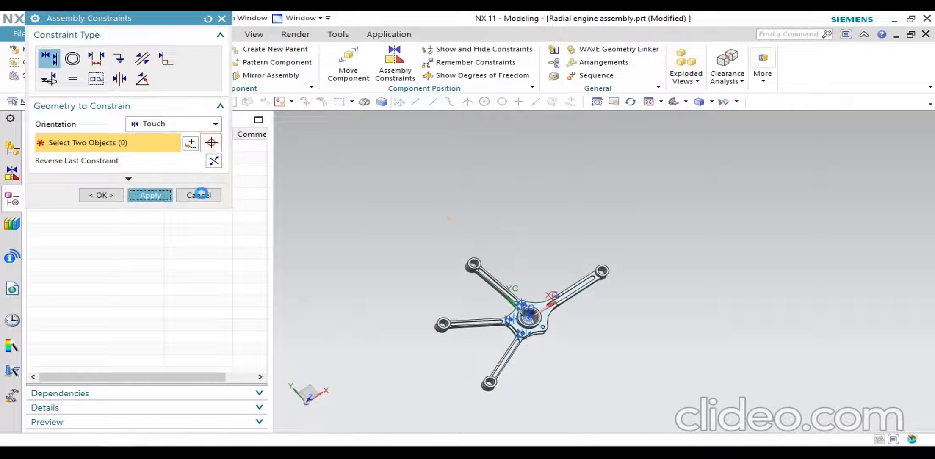
pyautogui.click(200, 195)
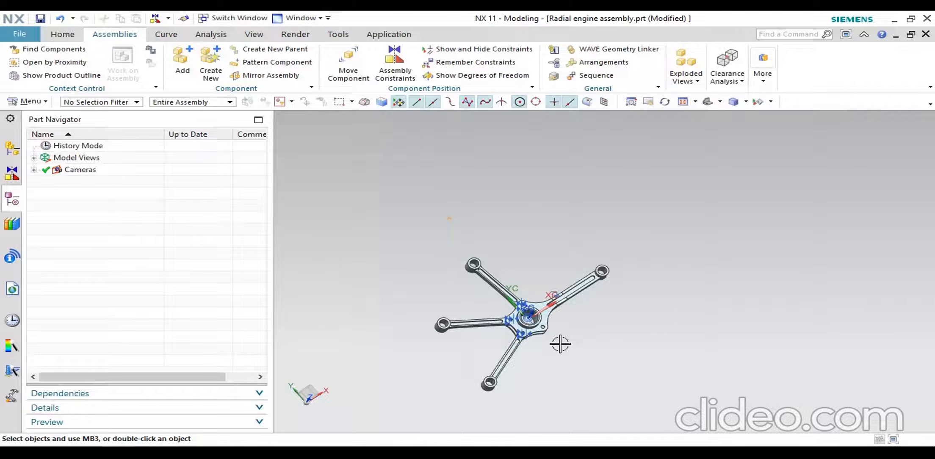
# - Add a fourth Articulated rod from the loaded parts, placing it at the preset origin point
pyautogui.scroll(4, 560, 344)
pyautogui.click(180, 54)
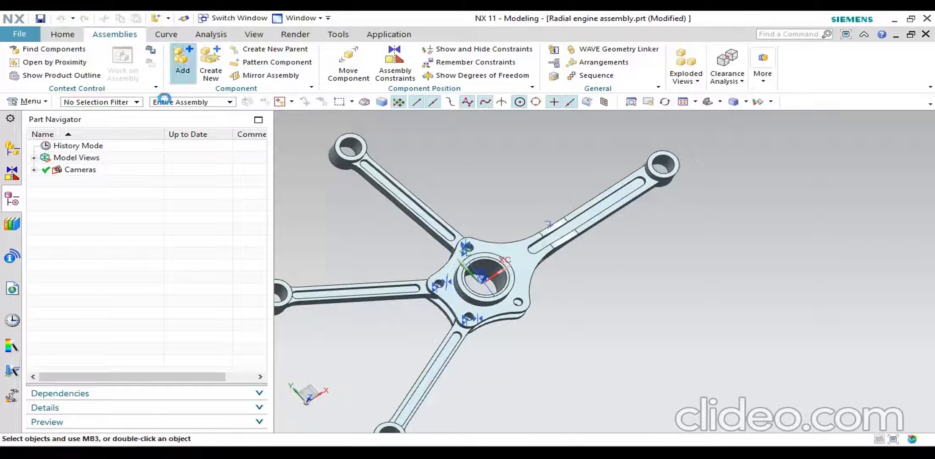
pyautogui.click(72, 133)
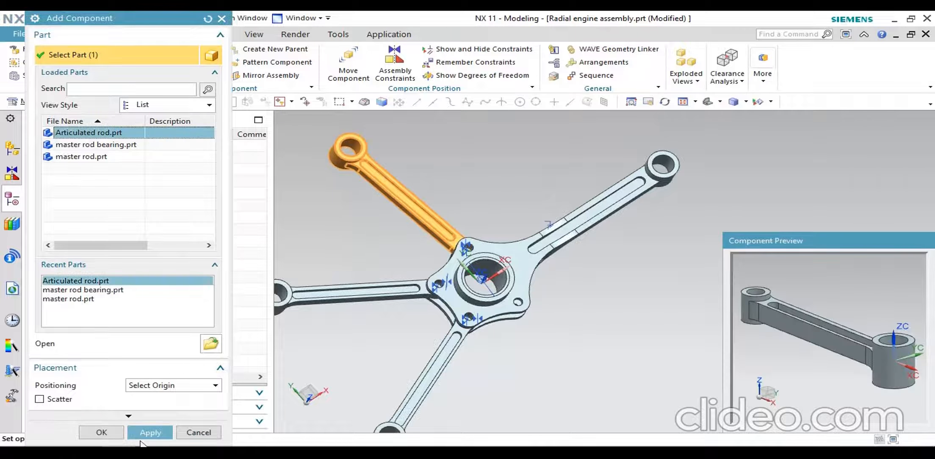
pyautogui.click(101, 432)
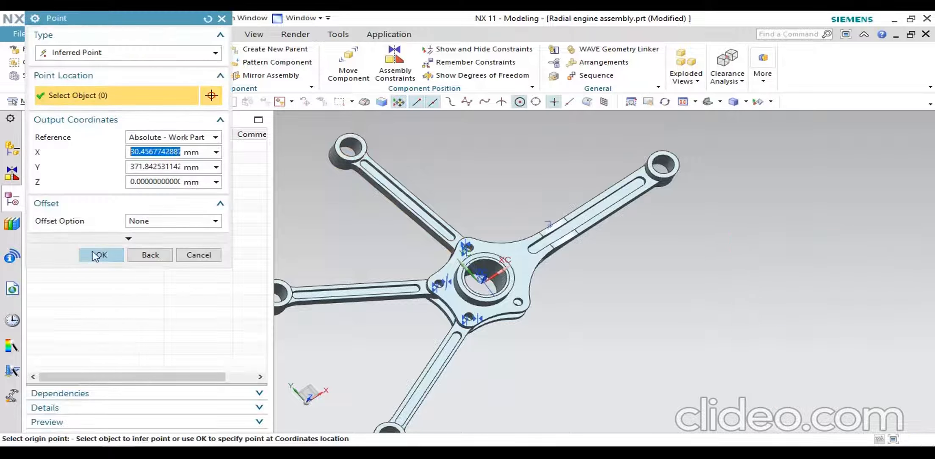
pyautogui.click(96, 255)
pyautogui.scroll(-2, 597, 323)
pyautogui.scroll(-1, 597, 324)
pyautogui.scroll(1, 588, 320)
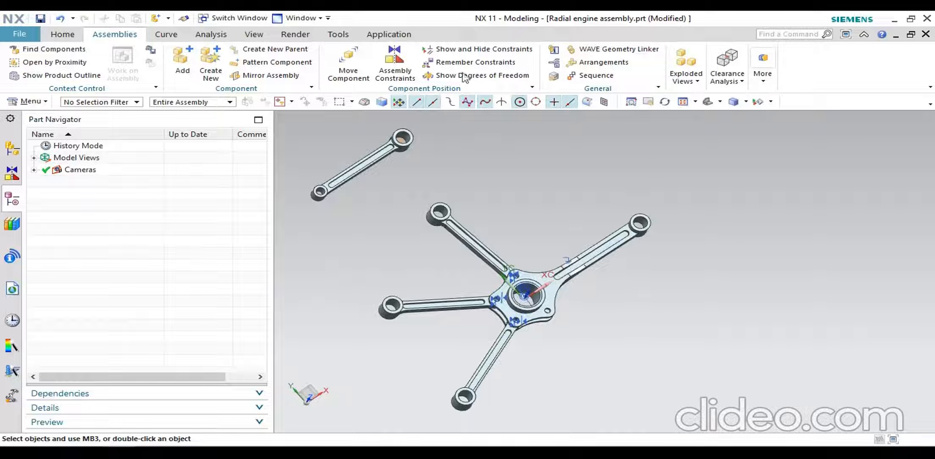
# - Align the fourth articulated rod's small-end hole centerline with the last free flange hole of the master rod
pyautogui.click(395, 64)
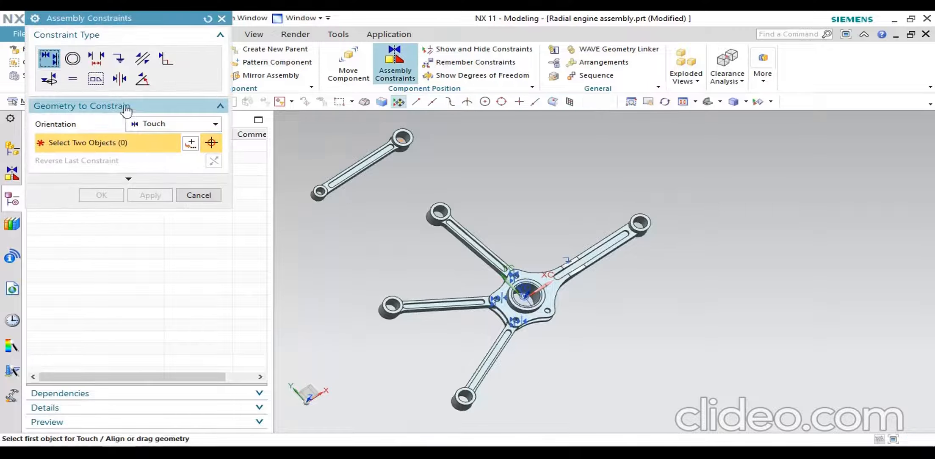
pyautogui.click(155, 128)
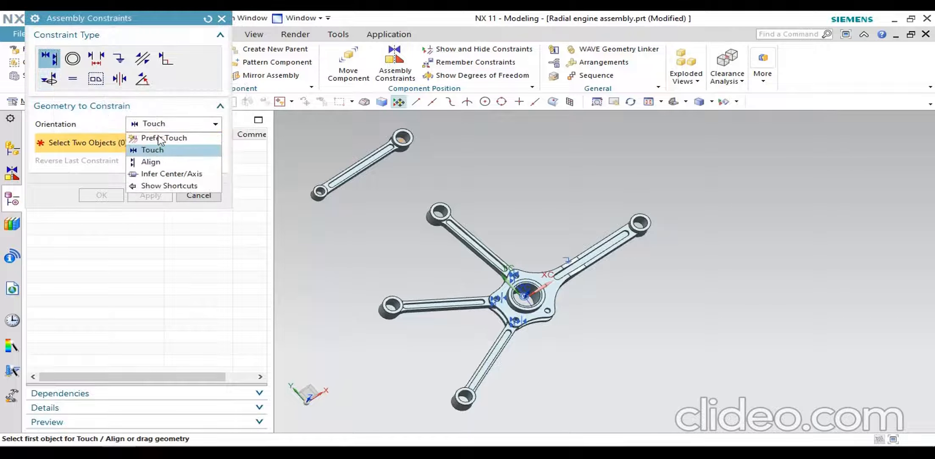
pyautogui.click(156, 165)
pyautogui.scroll(-5, 298, 196)
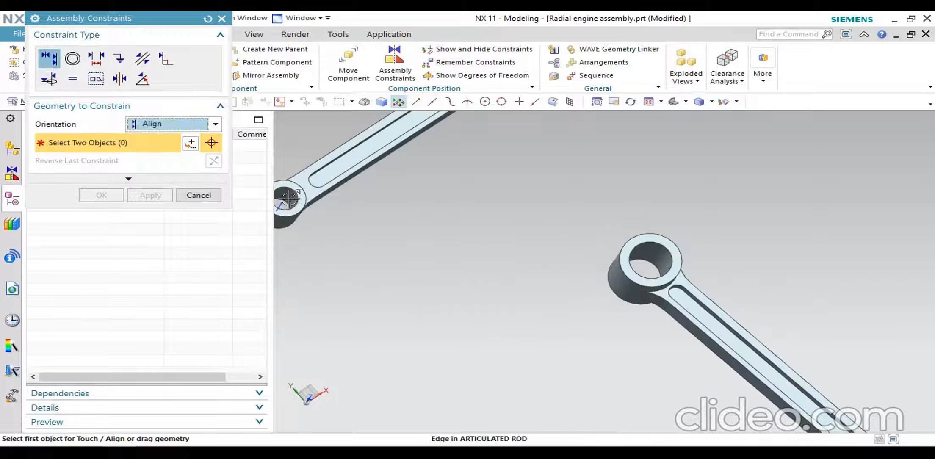
pyautogui.scroll(4, 281, 199)
pyautogui.scroll(-6, 406, 195)
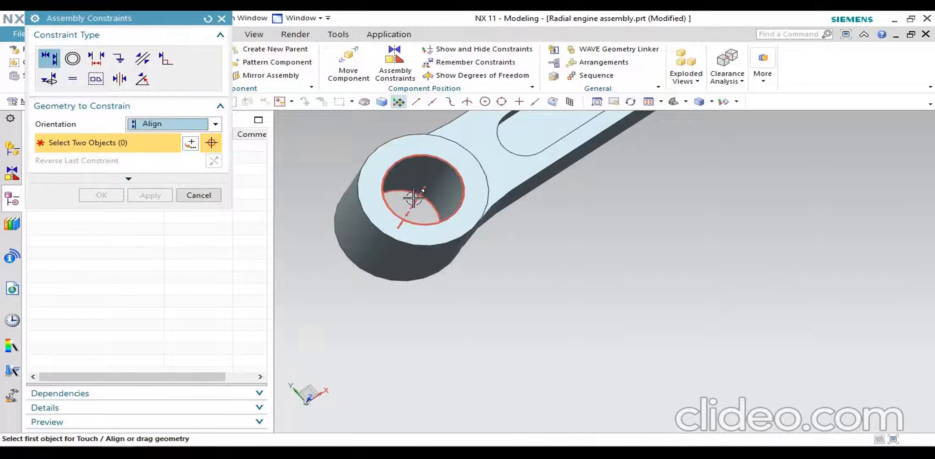
pyautogui.click(413, 197)
pyautogui.scroll(5, 413, 198)
pyautogui.scroll(-6, 567, 283)
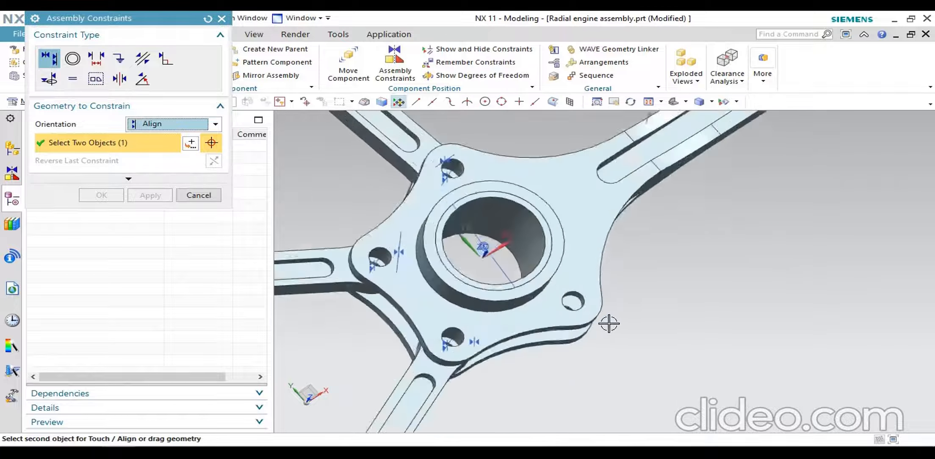
pyautogui.click(548, 283)
pyautogui.scroll(5, 588, 300)
pyautogui.click(151, 195)
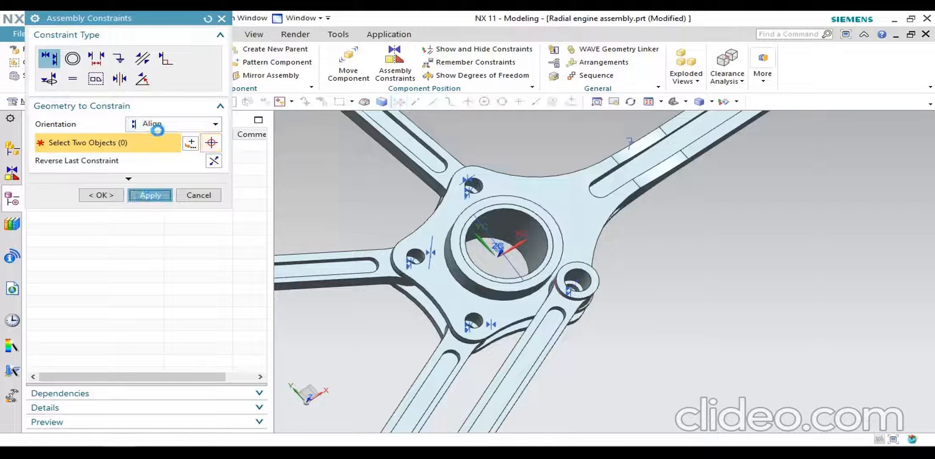
# - Apply a Touch constraint between the top face of the fourth articulated rod's small end and the underside of the master rod's upper flange
pyautogui.click(199, 124)
pyautogui.click(154, 148)
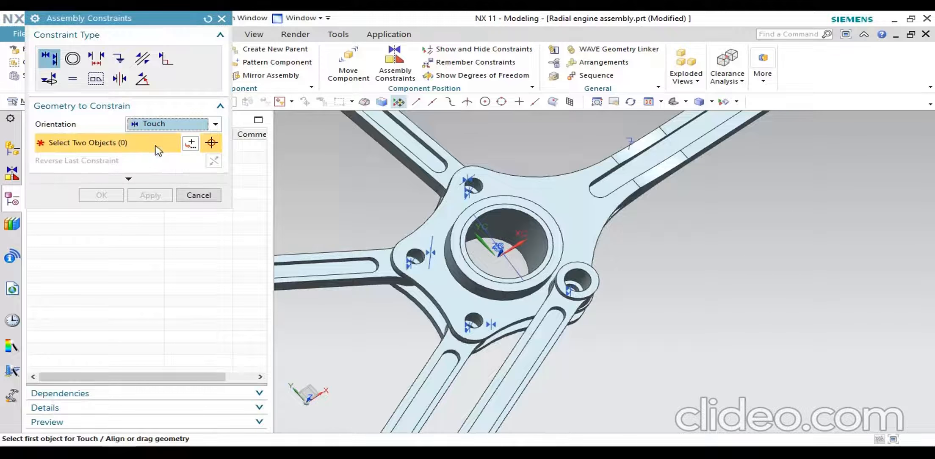
pyautogui.scroll(3, 599, 280)
pyautogui.click(595, 282)
pyautogui.scroll(-3, 595, 282)
pyautogui.moveTo(678, 330); pyautogui.dragTo(639, 266, button='middle')
pyautogui.scroll(-3, 677, 313)
pyautogui.scroll(5, 573, 201)
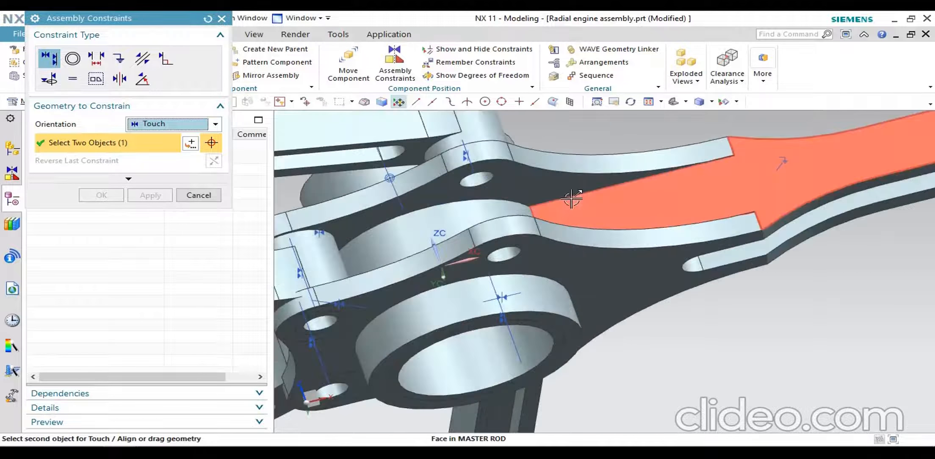
pyautogui.click(545, 188)
pyautogui.scroll(-5, 487, 236)
pyautogui.moveTo(487, 236); pyautogui.dragTo(512, 320, button='middle')
pyautogui.click(148, 194)
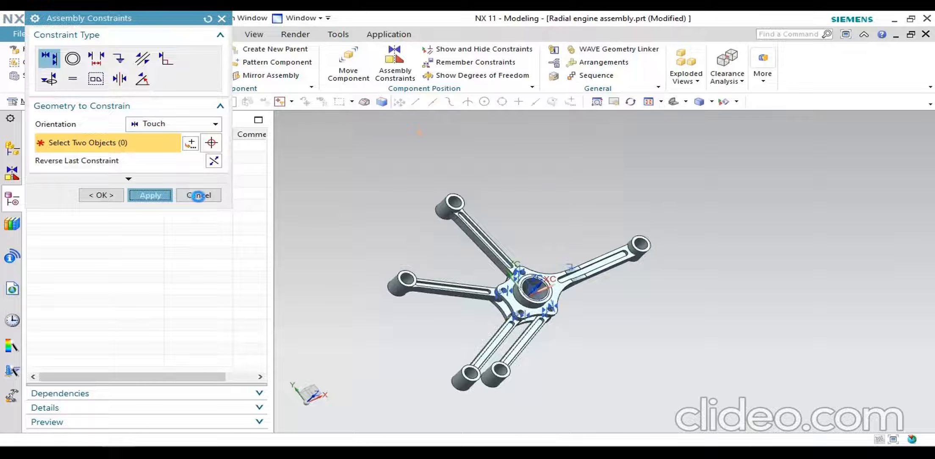
pyautogui.click(198, 195)
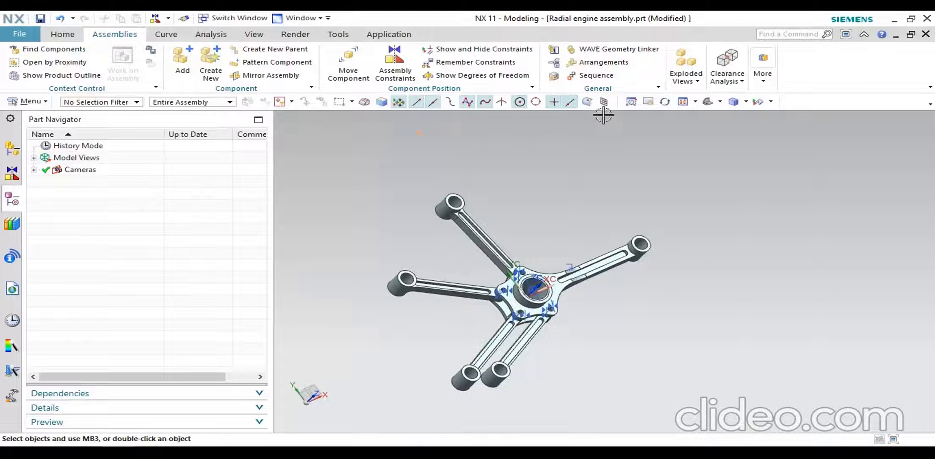
# - Rotate the fourth articulated rod about its flange hole, away from the third rod, into the open gap beside the master rod
pyautogui.scroll(3, 571, 350)
pyautogui.scroll(-3, 627, 323)
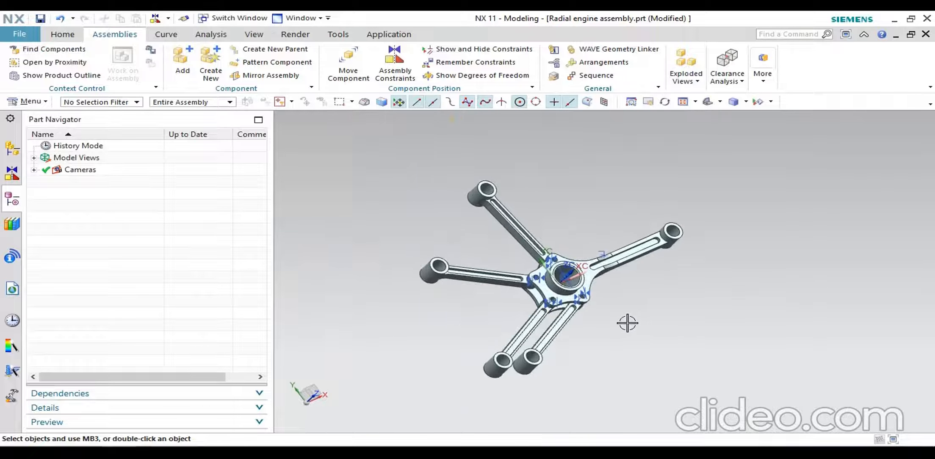
pyautogui.moveTo(627, 323); pyautogui.dragTo(604, 327, button='middle')
pyautogui.rightClick(539, 344)
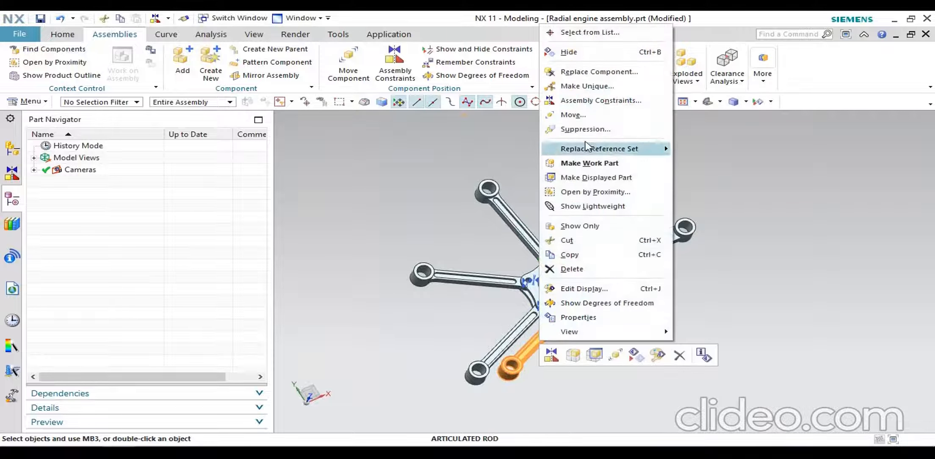
pyautogui.click(585, 115)
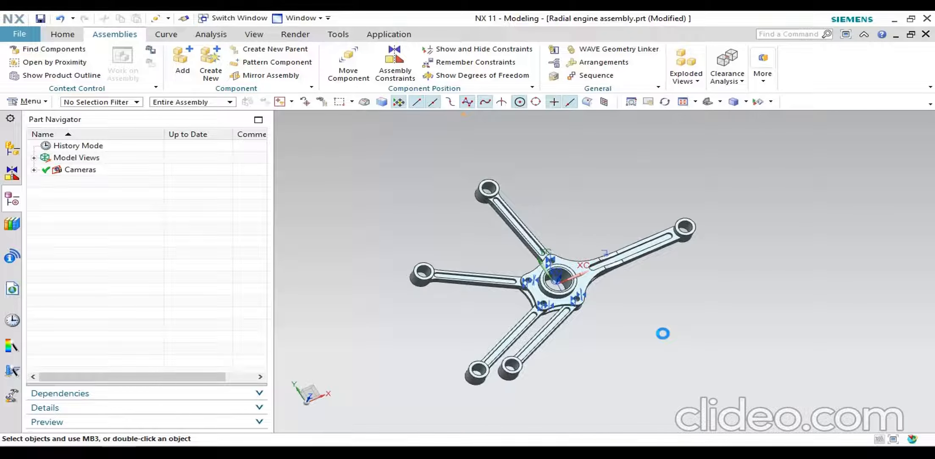
pyautogui.moveTo(656, 330); pyautogui.dragTo(645, 349, button='middle')
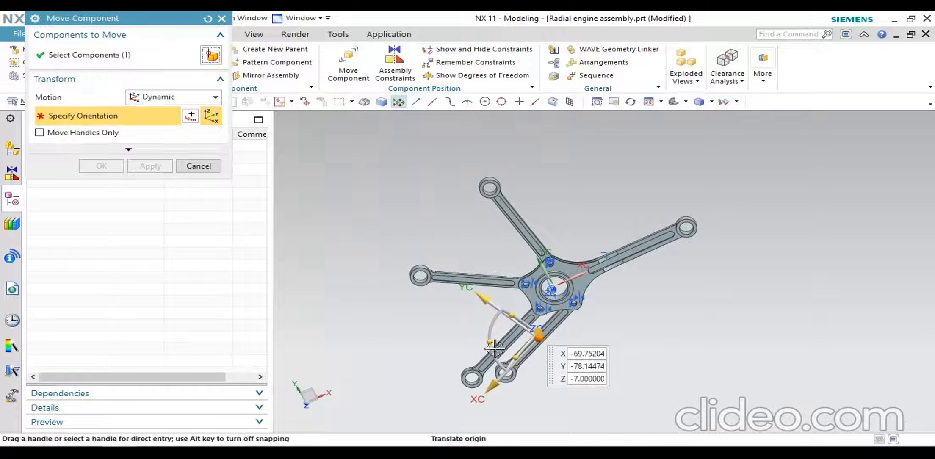
pyautogui.moveTo(487, 344); pyautogui.dragTo(530, 367)
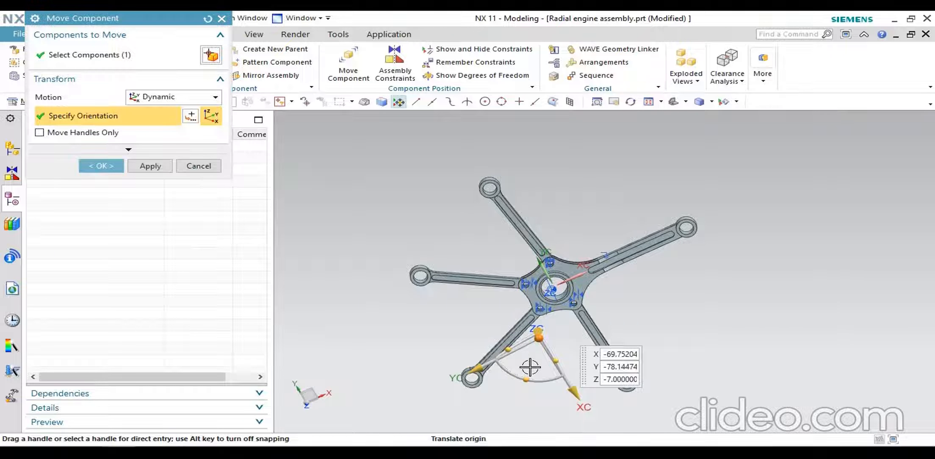
pyautogui.click(106, 167)
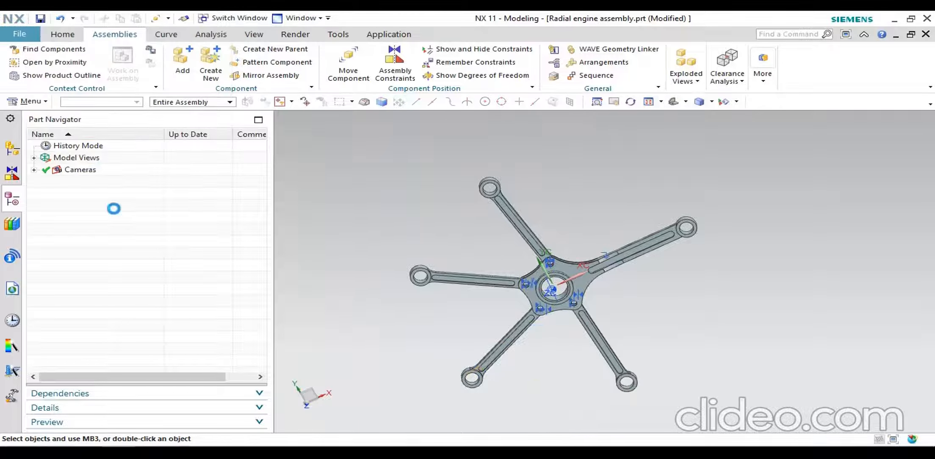
# - Add the piston part from the radial engine folder, placing it at the preset origin point
pyautogui.moveTo(538, 365); pyautogui.dragTo(496, 327, button='middle')
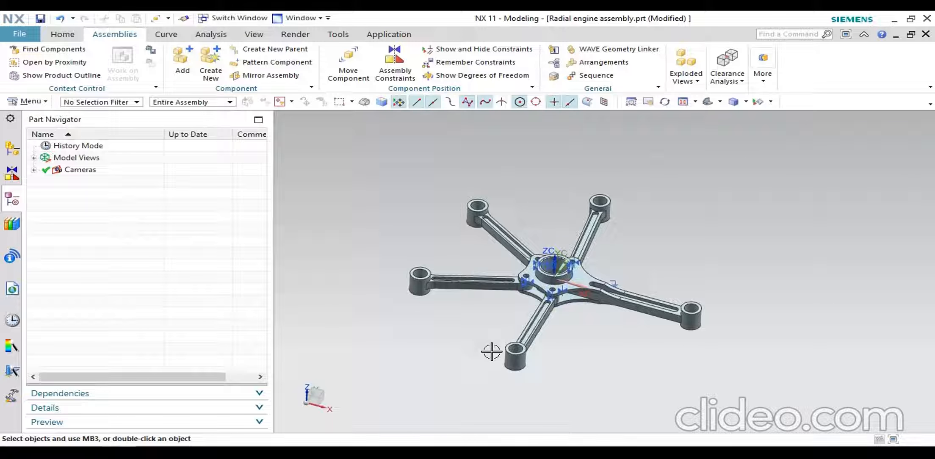
pyautogui.moveTo(599, 357)
pyautogui.mouseDown(button='middle')
pyautogui.moveTo(603, 333)
pyautogui.moveTo(602, 348)
pyautogui.mouseUp(button='middle')
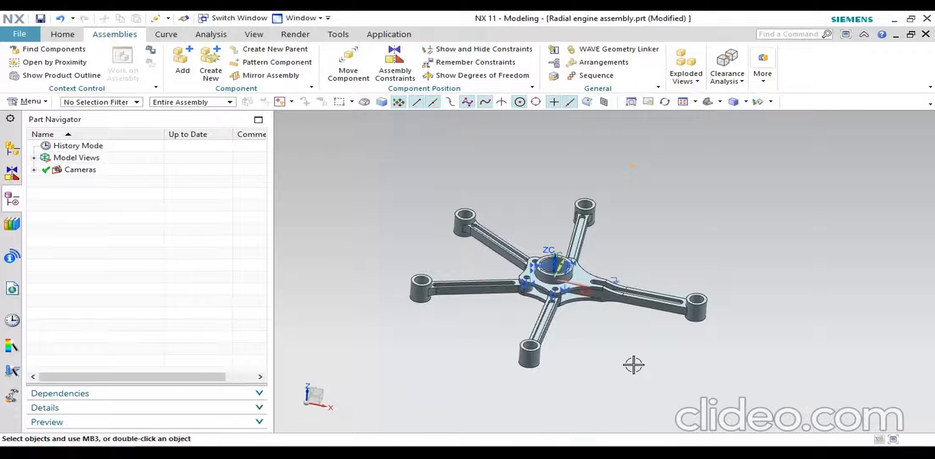
pyautogui.scroll(2, 633, 365)
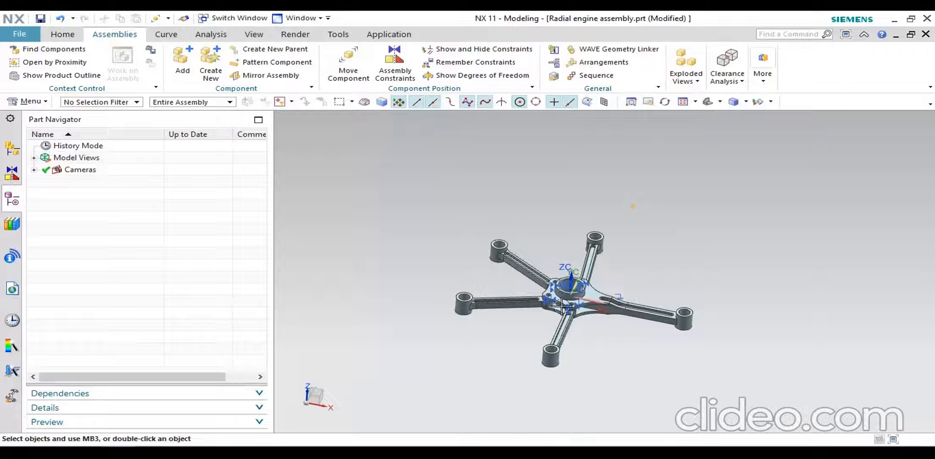
pyautogui.click(182, 64)
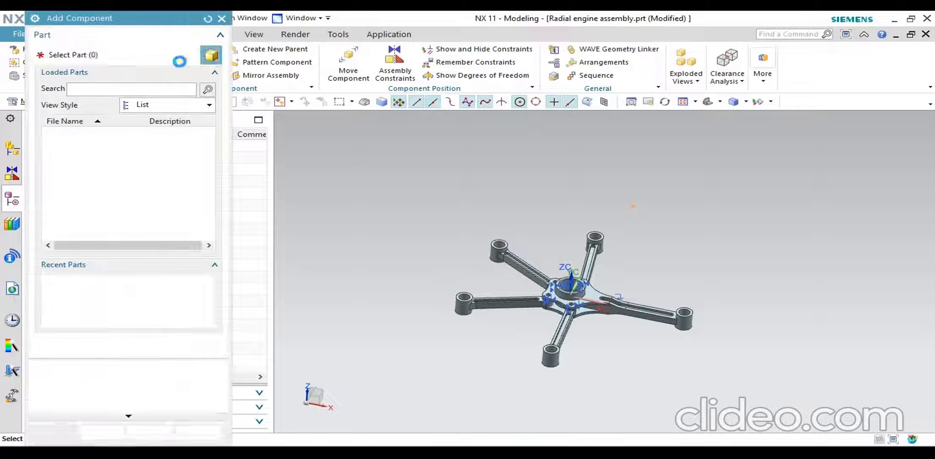
pyautogui.click(210, 346)
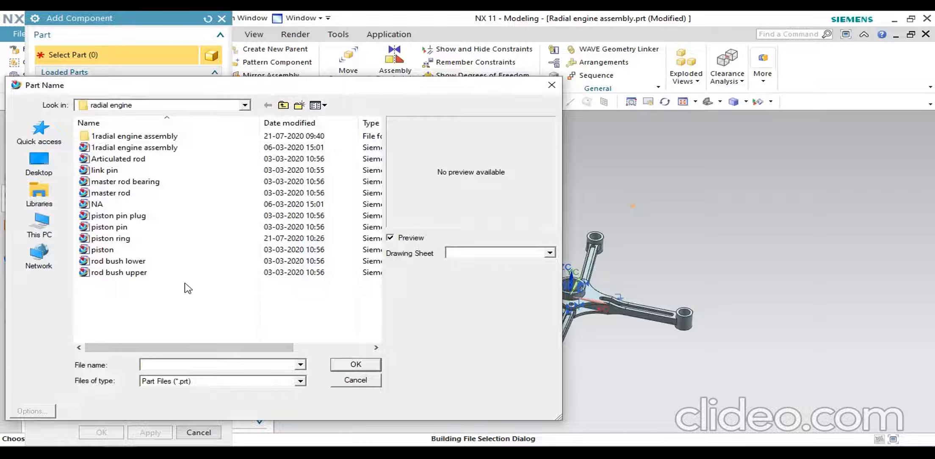
pyautogui.click(155, 253)
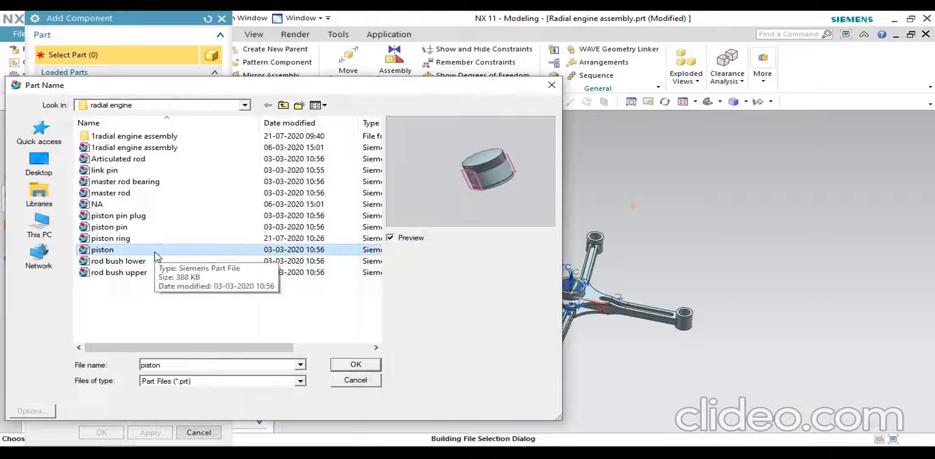
pyautogui.click(354, 364)
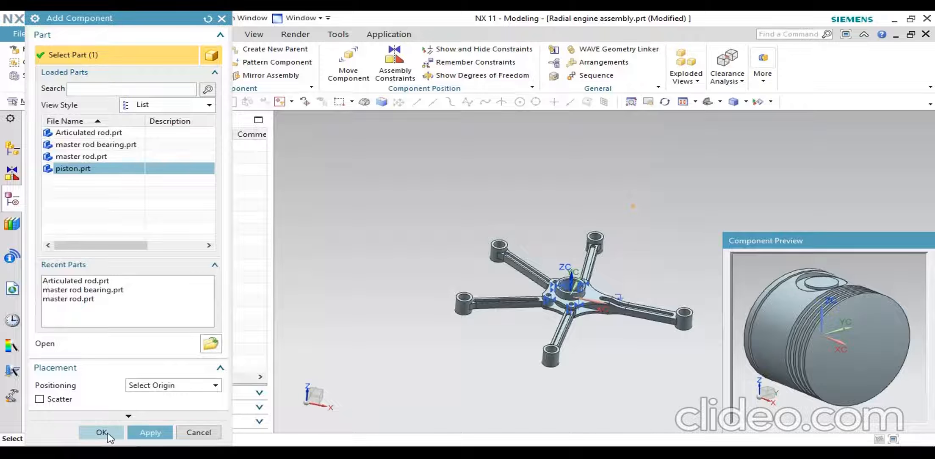
pyautogui.click(106, 432)
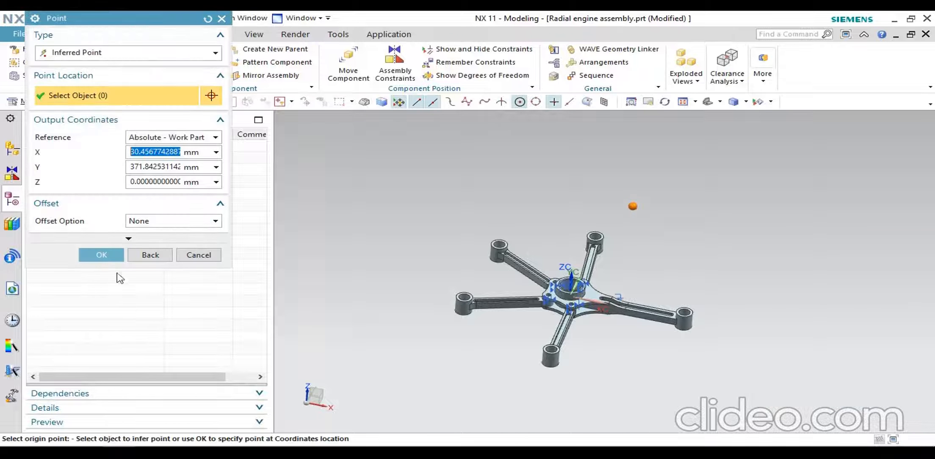
pyautogui.click(104, 255)
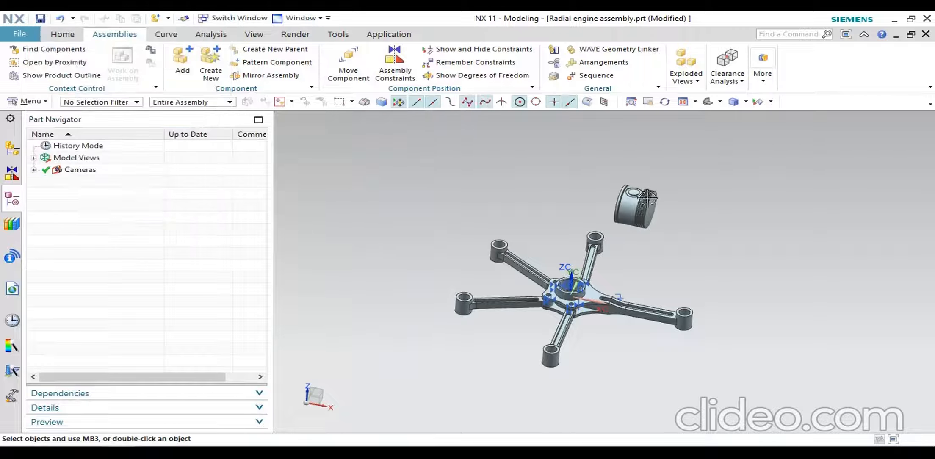
# - Rotate the piston about its ZC axis so its crown faces away from the rods and its open skirt faces them
pyautogui.scroll(2, 651, 210)
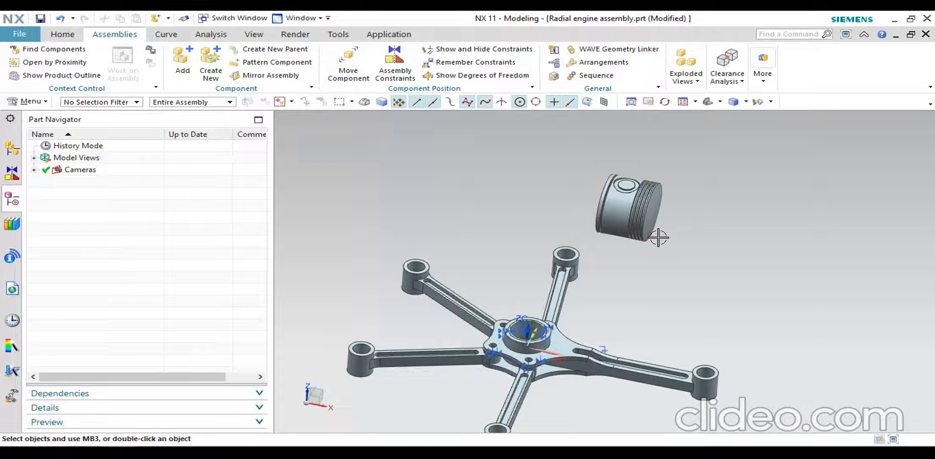
pyautogui.moveTo(660, 237); pyautogui.dragTo(661, 232, button='middle')
pyautogui.rightClick(610, 240)
pyautogui.click(641, 107)
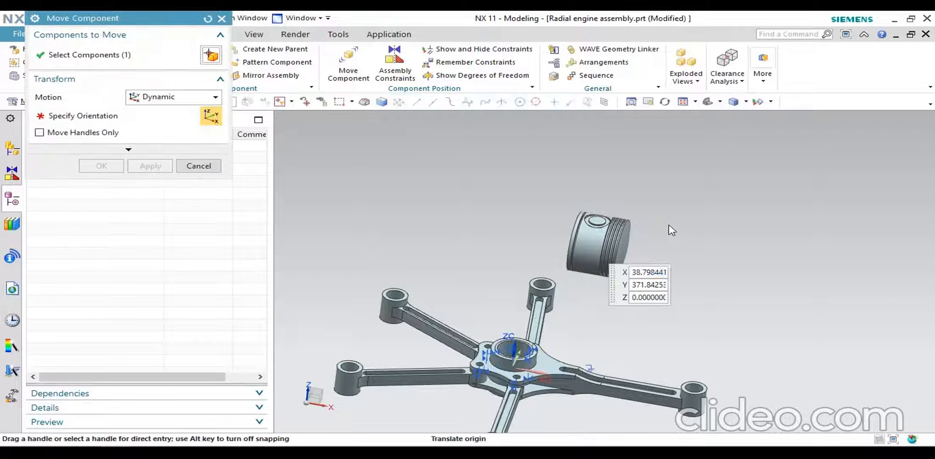
pyautogui.moveTo(667, 231); pyautogui.dragTo(667, 252, button='middle')
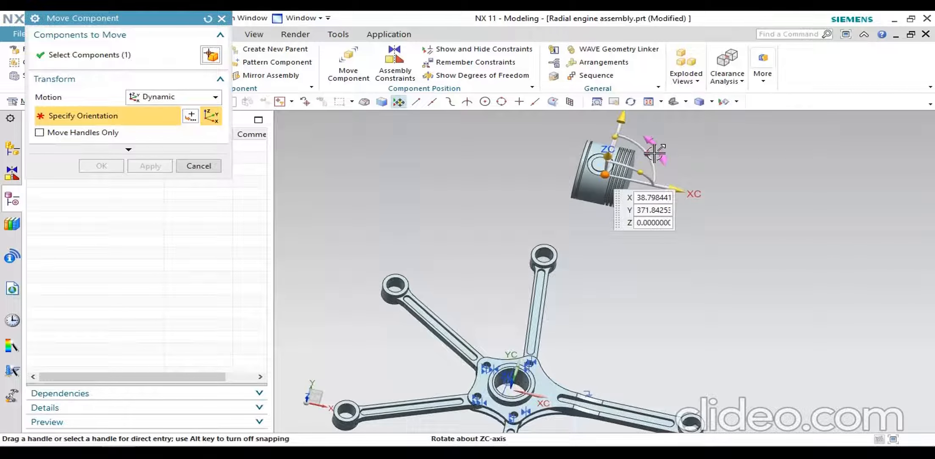
pyautogui.moveTo(654, 153); pyautogui.dragTo(584, 141)
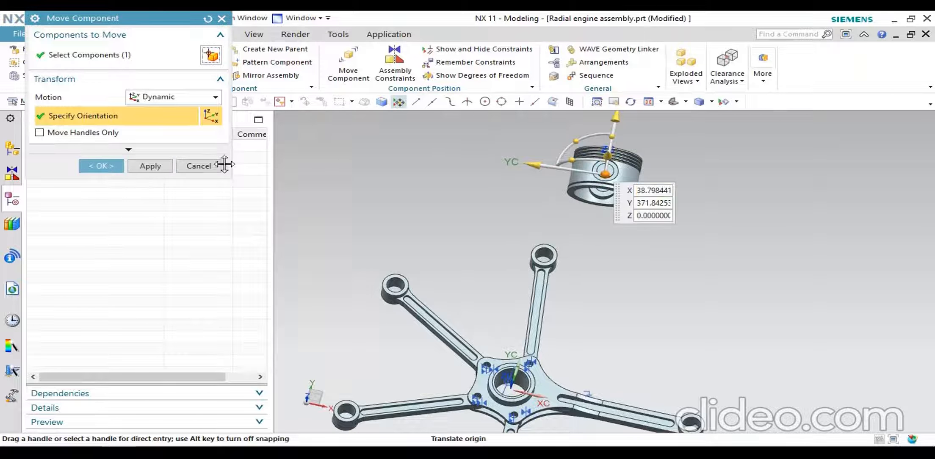
pyautogui.click(103, 166)
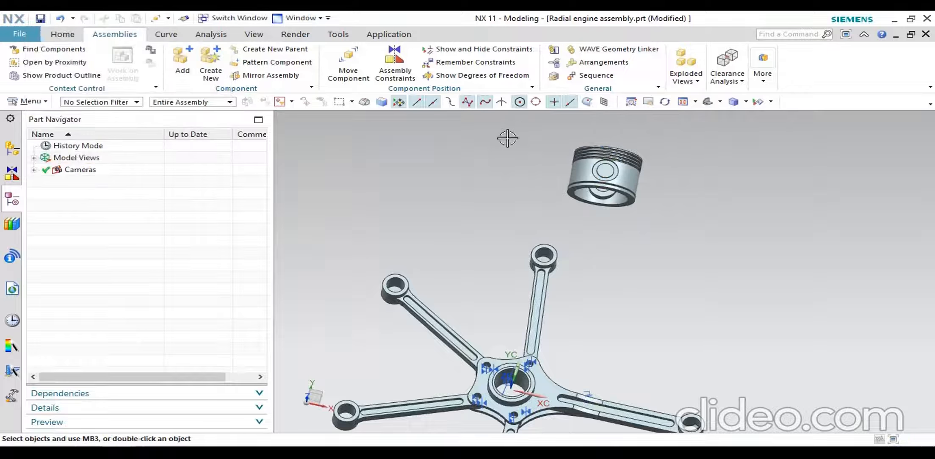
# - Add the piston pin part from the radial engine folder, placing it in the empty space above the piston
pyautogui.moveTo(686, 249); pyautogui.dragTo(681, 229, button='middle')
pyautogui.click(183, 61)
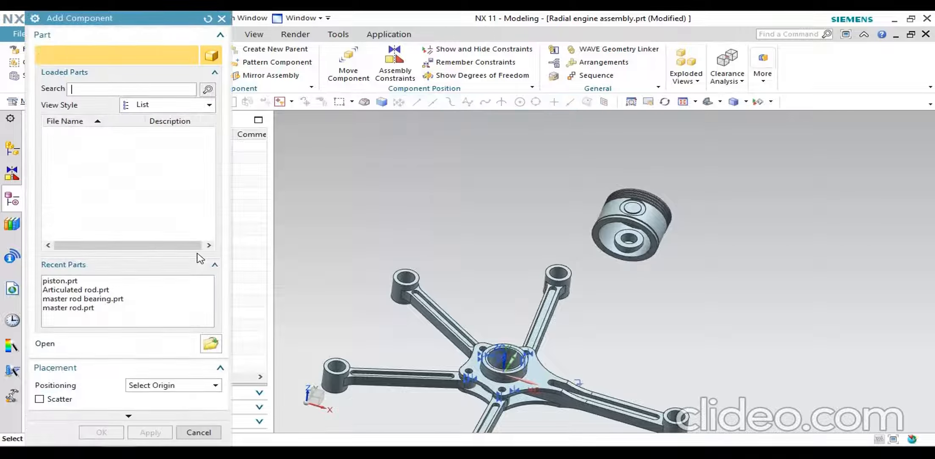
pyautogui.click(211, 344)
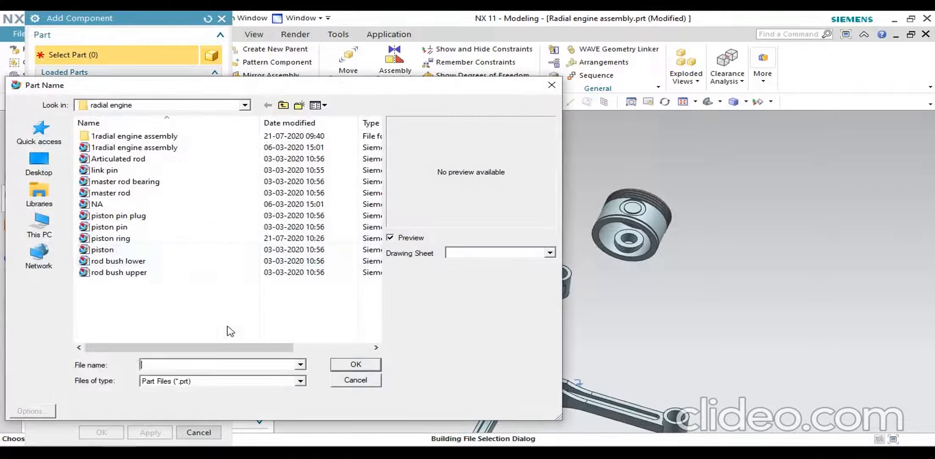
pyautogui.click(146, 216)
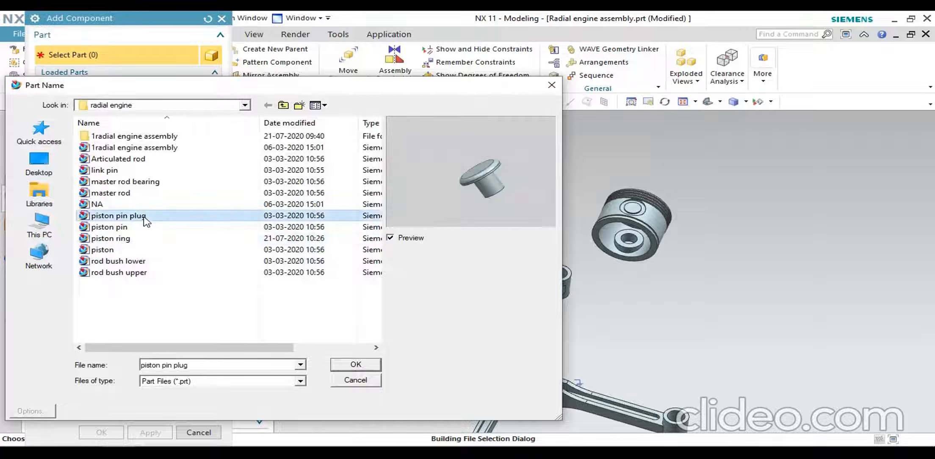
pyautogui.click(142, 228)
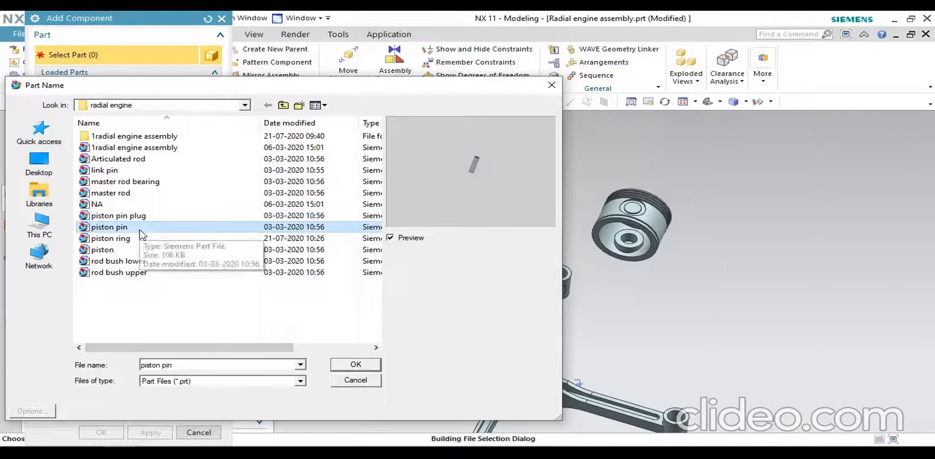
pyautogui.click(142, 239)
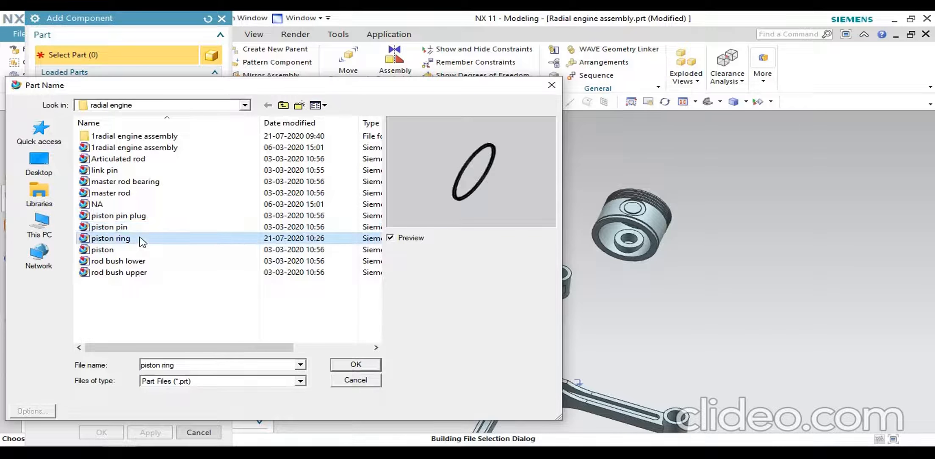
pyautogui.click(139, 228)
pyautogui.click(356, 364)
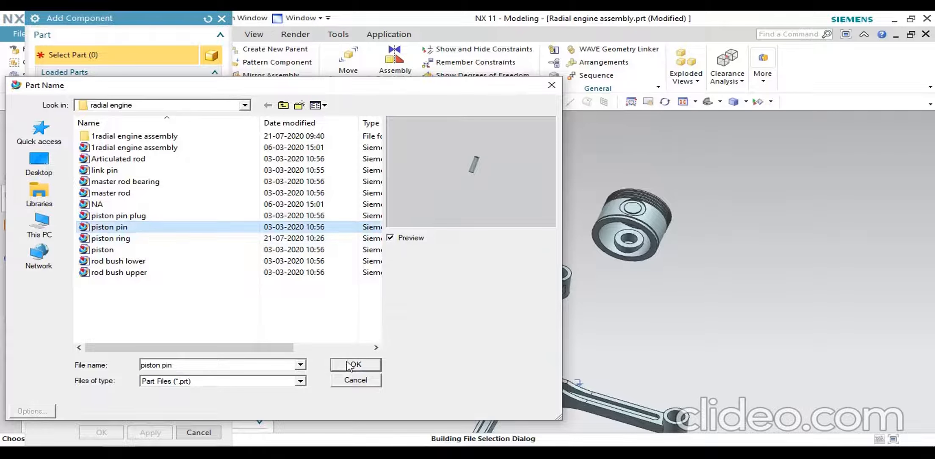
pyautogui.click(87, 431)
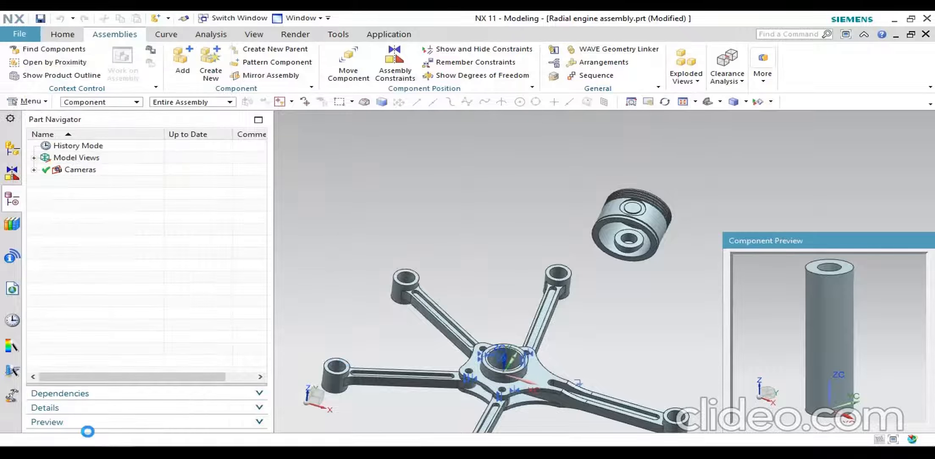
pyautogui.scroll(-3, 630, 296)
pyautogui.moveTo(631, 296); pyautogui.dragTo(635, 265, button='middle')
pyautogui.click(612, 236)
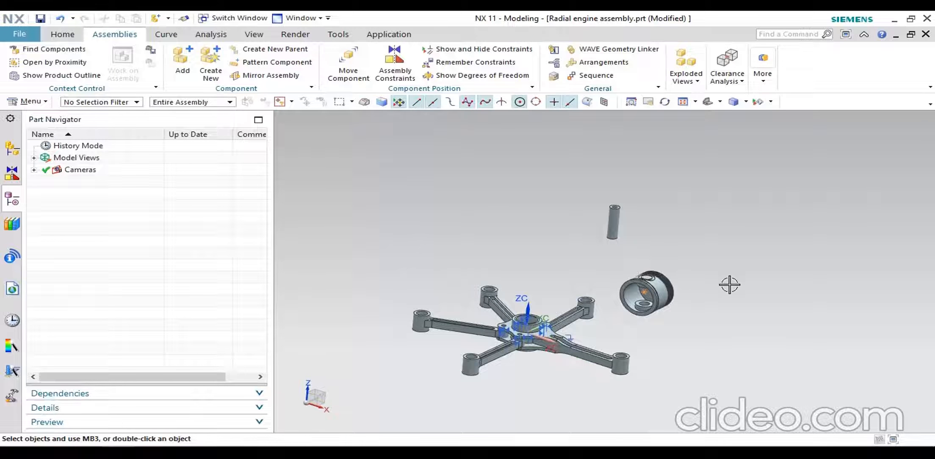
# - Constrain the piston pin's circular end edge concentric to the pin hole edge in the piston's inner boss
pyautogui.scroll(3, 646, 199)
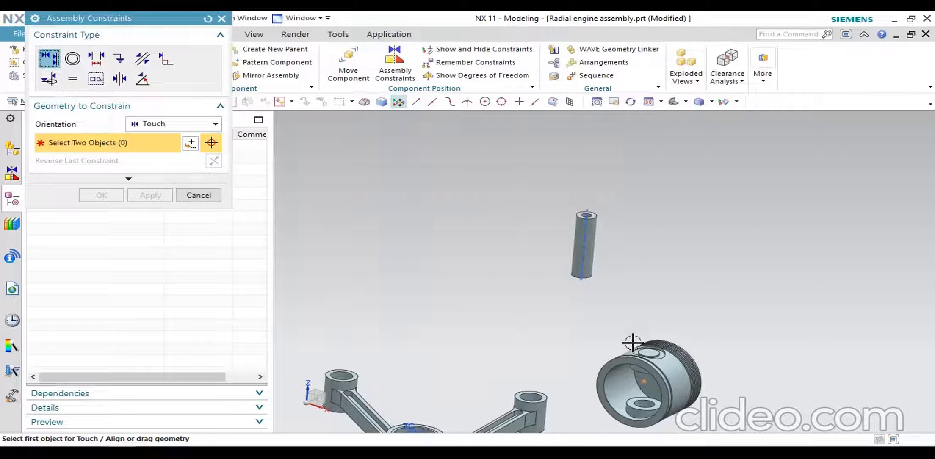
pyautogui.click(72, 59)
pyautogui.scroll(3, 612, 220)
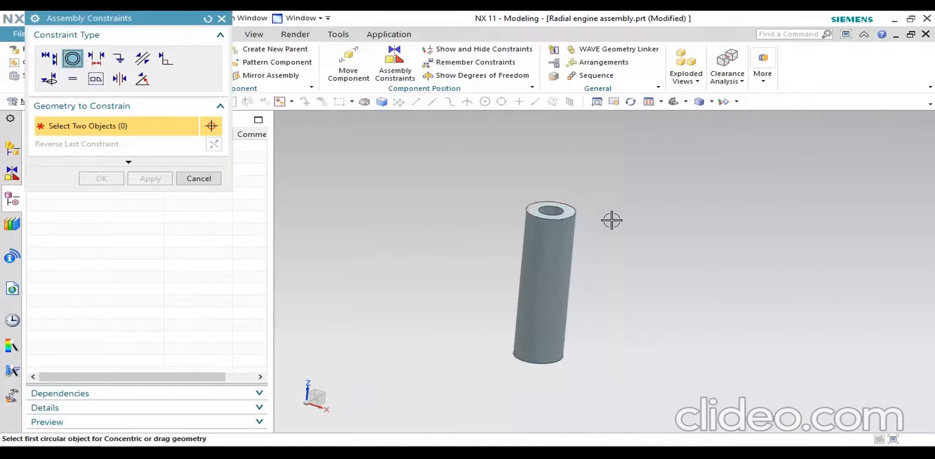
pyautogui.click(573, 216)
pyautogui.scroll(-3, 567, 212)
pyautogui.moveTo(568, 212); pyautogui.dragTo(568, 338, button='middle')
pyautogui.scroll(5, 530, 322)
pyautogui.scroll(5, 551, 381)
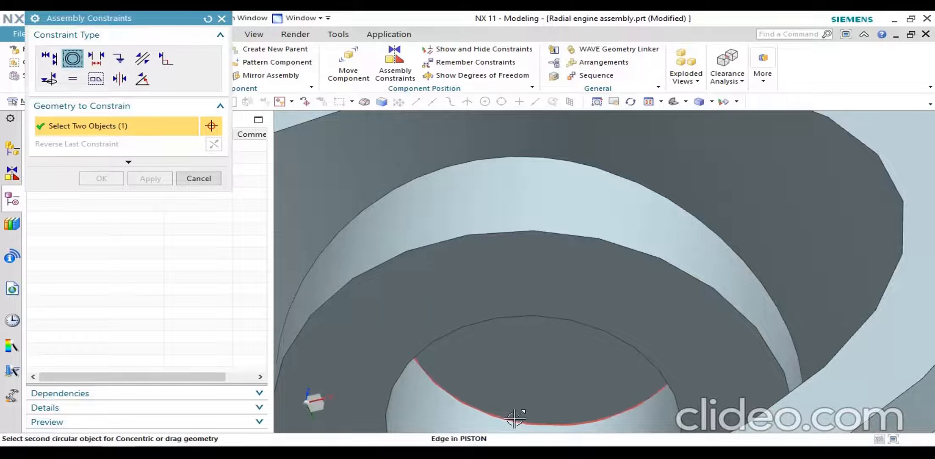
pyautogui.click(514, 418)
pyautogui.scroll(-5, 510, 270)
pyautogui.moveTo(563, 250); pyautogui.dragTo(620, 307, button='middle')
pyautogui.scroll(-2, 620, 307)
pyautogui.scroll(6, 572, 242)
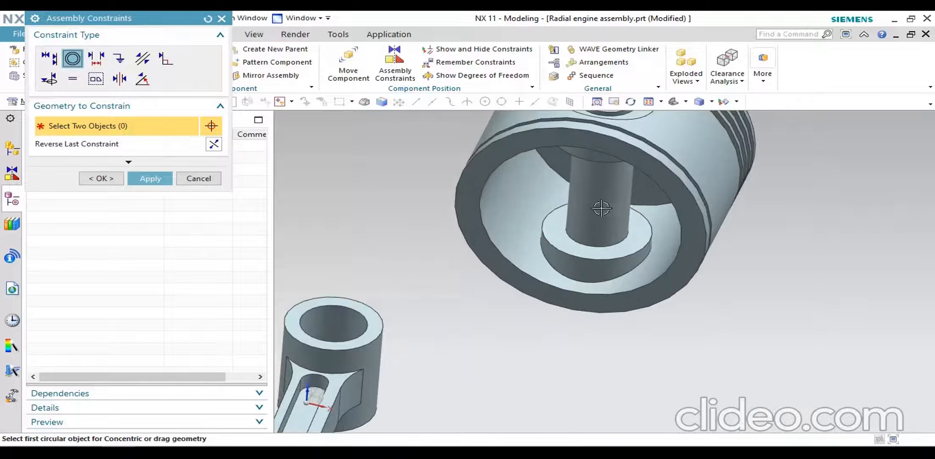
pyautogui.click(101, 178)
pyautogui.scroll(-4, 525, 309)
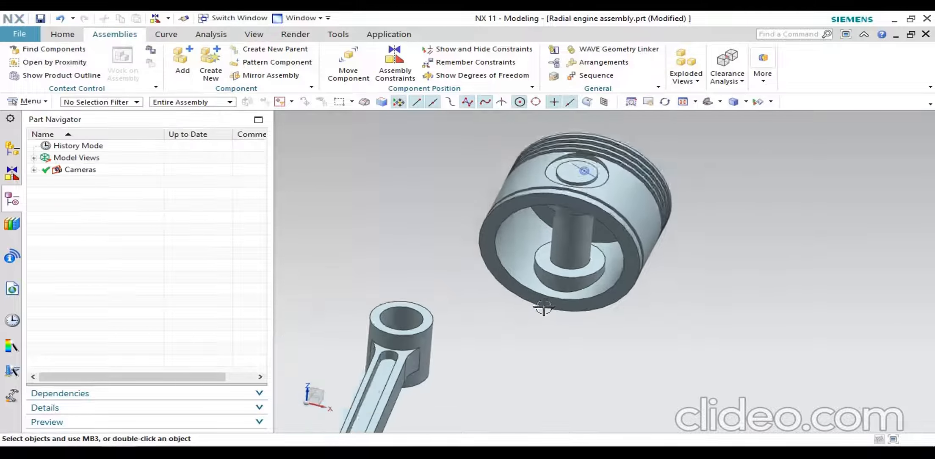
pyautogui.moveTo(605, 310)
pyautogui.mouseDown(button='middle')
pyautogui.moveTo(591, 293)
pyautogui.moveTo(598, 302)
pyautogui.mouseUp(button='middle')
pyautogui.scroll(2, 598, 302)
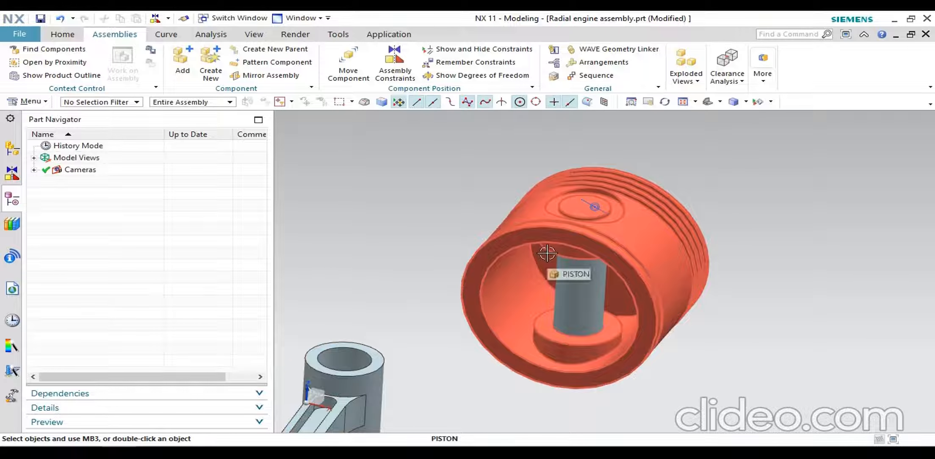
pyautogui.scroll(-1, 675, 326)
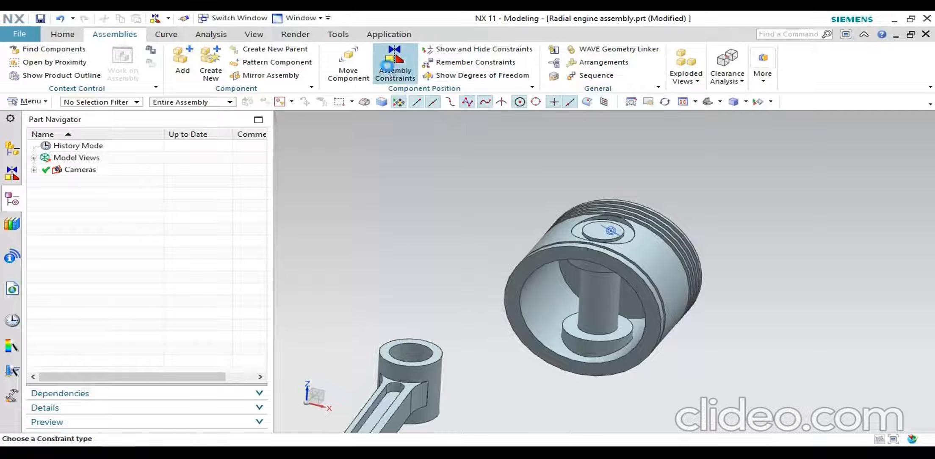
# - Open the assembly constraint settings and examine the Center constraint's subtypes, keeping 2 to 2
pyautogui.click(386, 67)
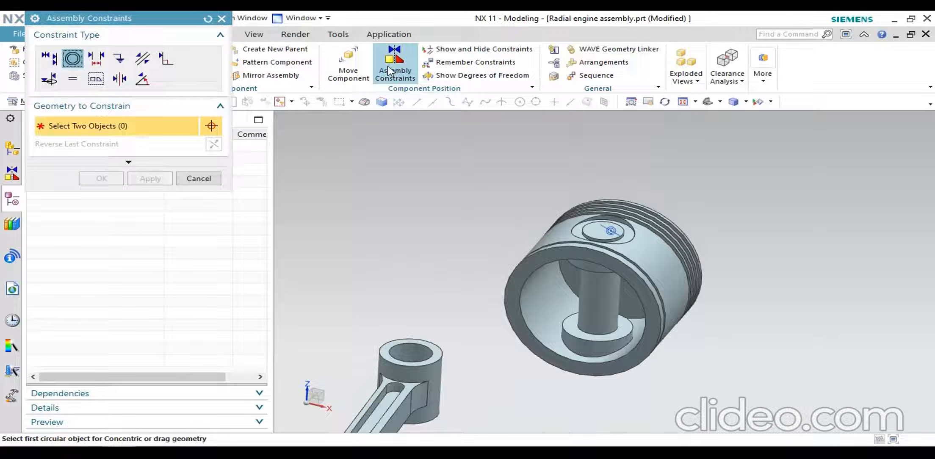
pyautogui.click(119, 80)
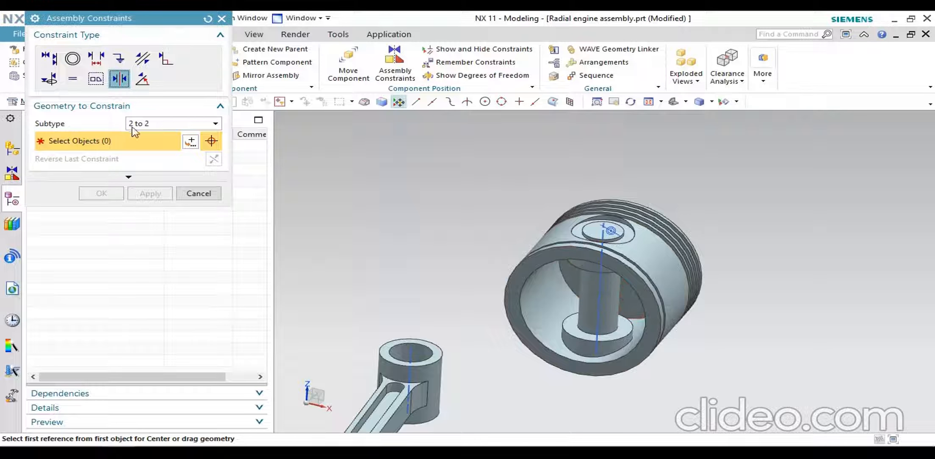
pyautogui.click(161, 125)
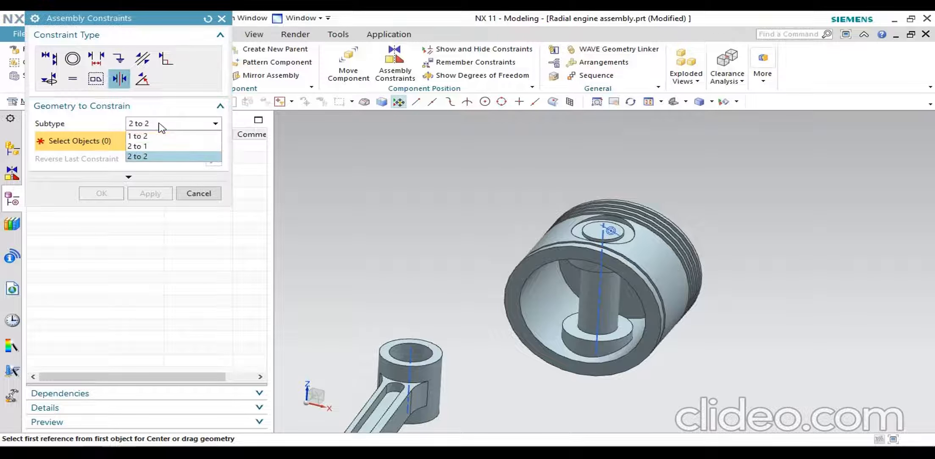
pyautogui.click(160, 158)
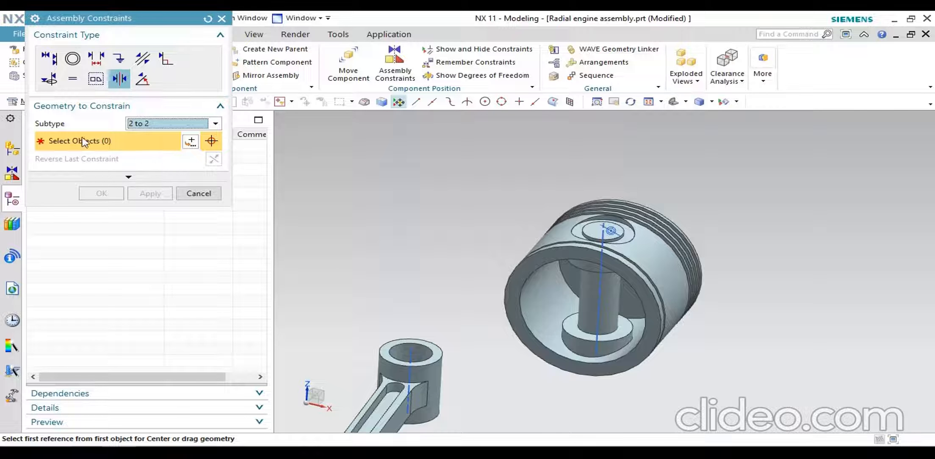
pyautogui.scroll(-3, 617, 346)
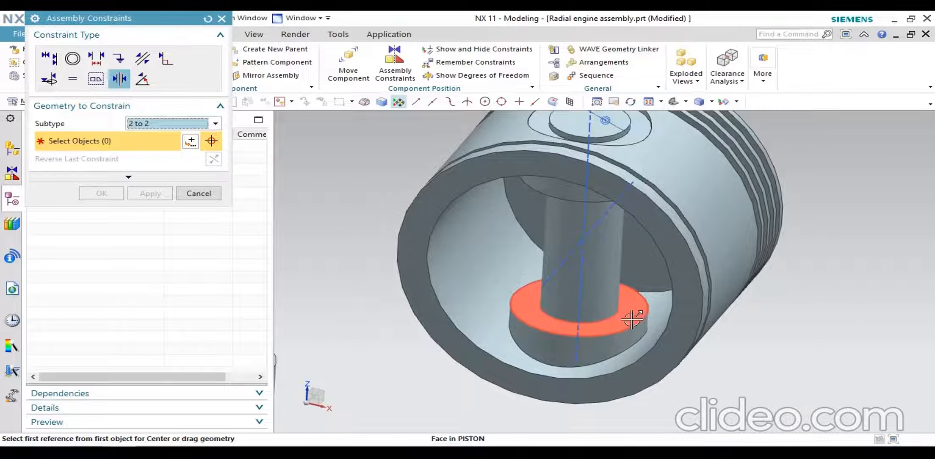
pyautogui.scroll(3, 631, 321)
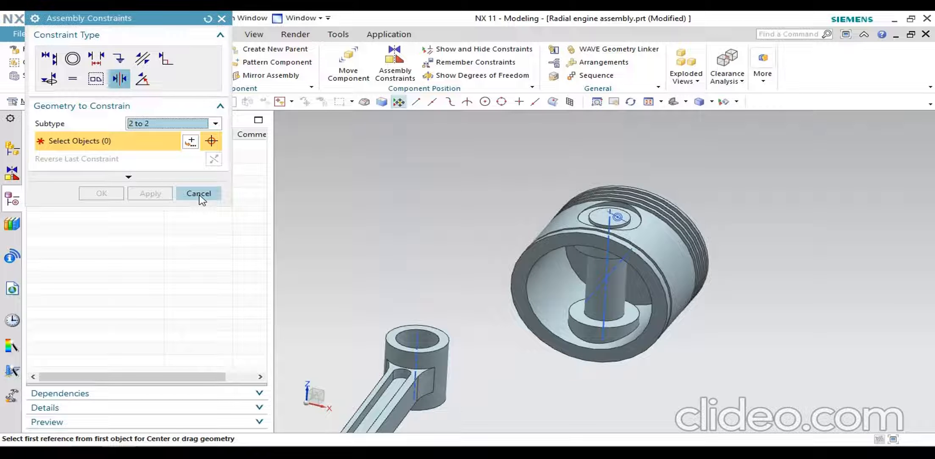
# - Align the piston pin's centreline with the centreline of the nearest articulated rod's outer end hole
pyautogui.click(49, 60)
pyautogui.click(174, 124)
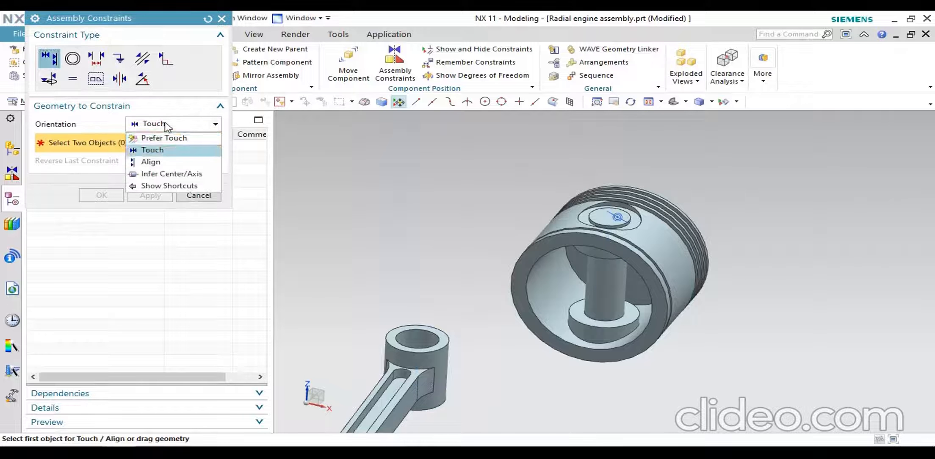
pyautogui.click(178, 162)
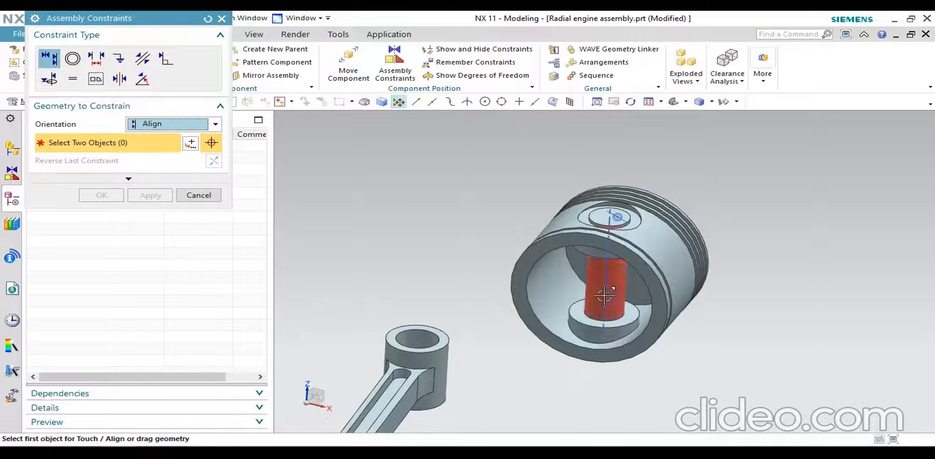
pyautogui.click(607, 309)
pyautogui.scroll(-4, 409, 351)
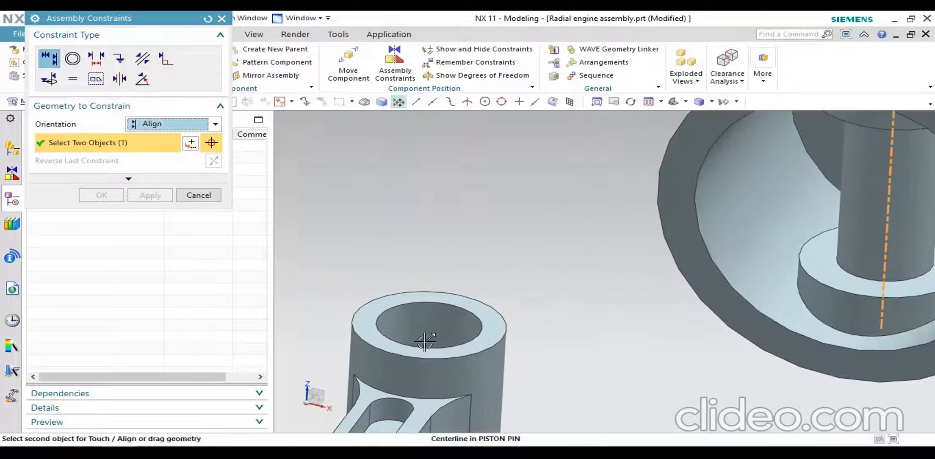
pyautogui.click(431, 334)
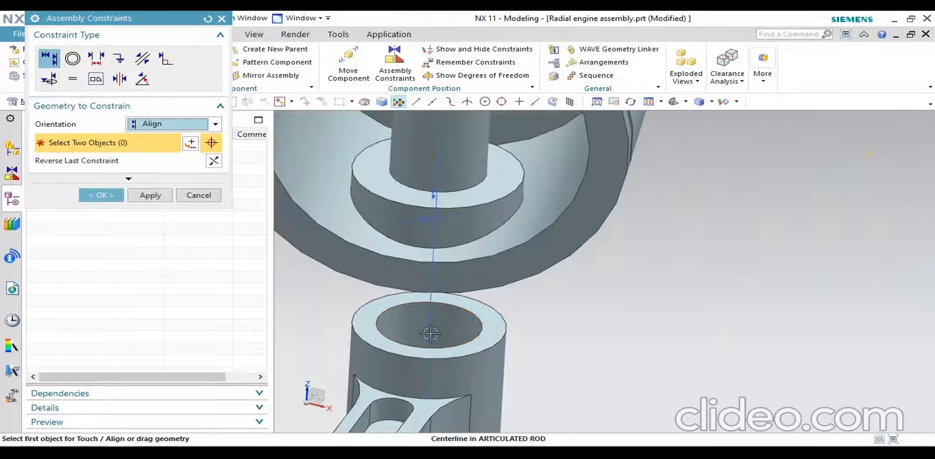
pyautogui.scroll(3, 564, 273)
pyautogui.click(149, 195)
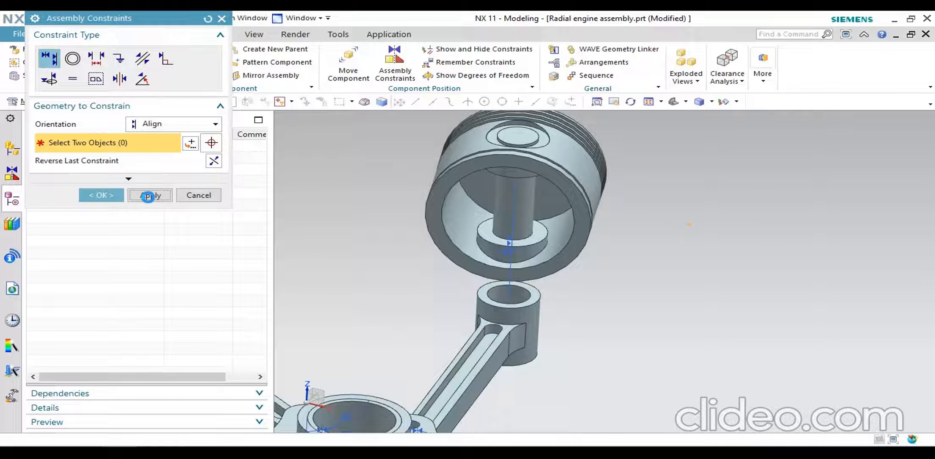
# - Start a 2 to 2 Center constraint with the facing surfaces of the piston's two inner bosses as the first pair
pyautogui.click(119, 79)
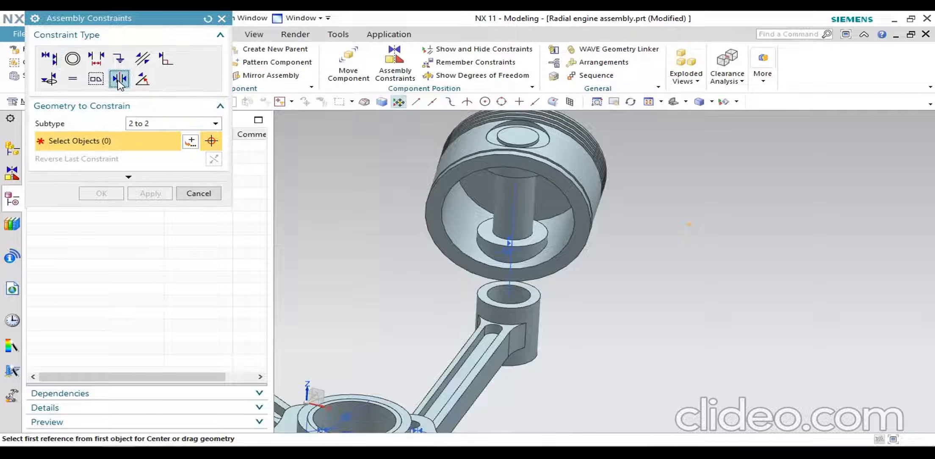
pyautogui.click(539, 237)
pyautogui.moveTo(636, 258); pyautogui.dragTo(602, 225, button='middle')
pyautogui.scroll(3, 573, 410)
pyautogui.scroll(2, 573, 410)
pyautogui.click(626, 376)
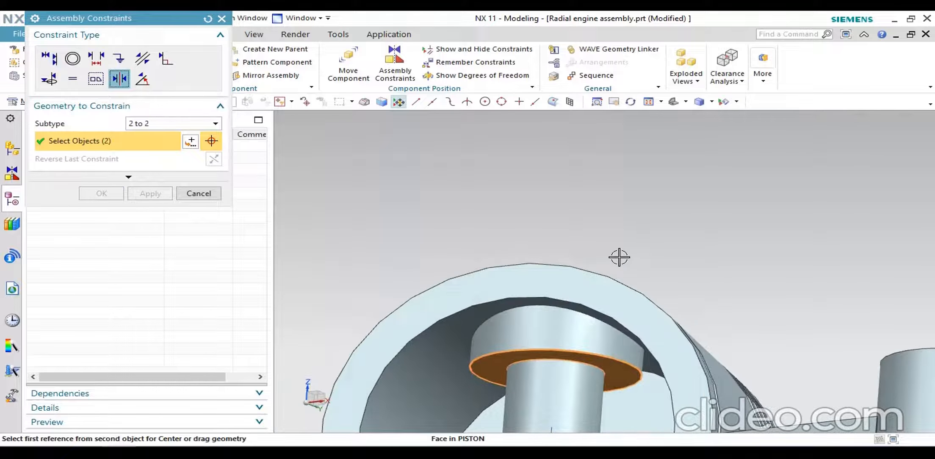
# - Complete the Center constraint with both end faces of the articulated rod's outer eye, centring the rod between the piston bosses
pyautogui.scroll(-7, 619, 259)
pyautogui.moveTo(657, 307); pyautogui.dragTo(656, 334, button='middle')
pyautogui.scroll(5, 610, 233)
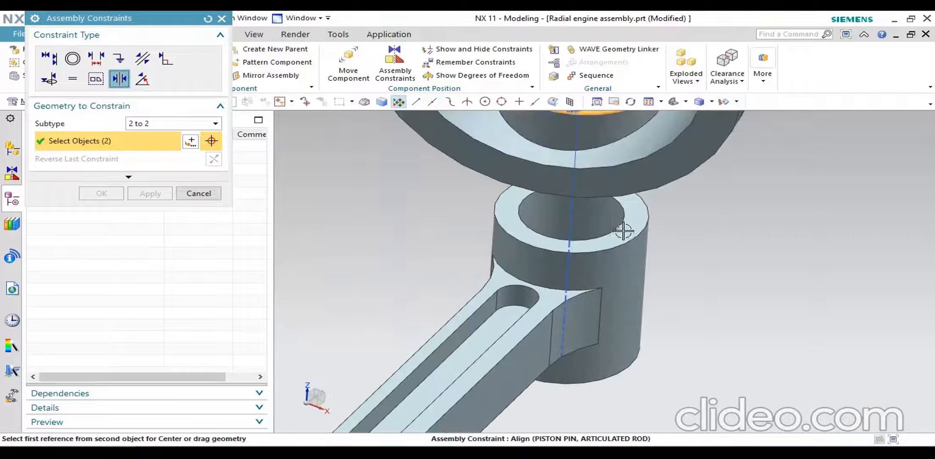
pyautogui.click(638, 224)
pyautogui.scroll(-3, 655, 307)
pyautogui.moveTo(661, 339); pyautogui.dragTo(643, 288, button='middle')
pyautogui.scroll(-4, 641, 286)
pyautogui.scroll(5, 642, 383)
pyautogui.click(637, 383)
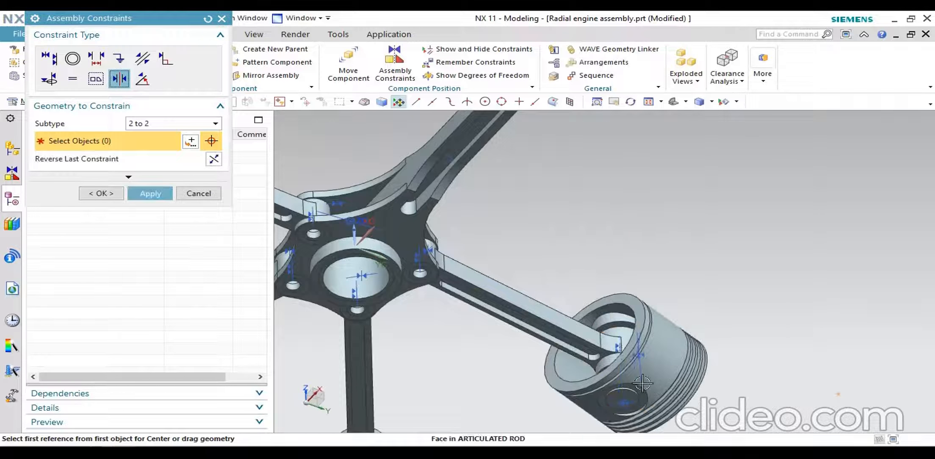
pyautogui.scroll(-5, 529, 204)
pyautogui.moveTo(529, 203); pyautogui.dragTo(566, 254, button='middle')
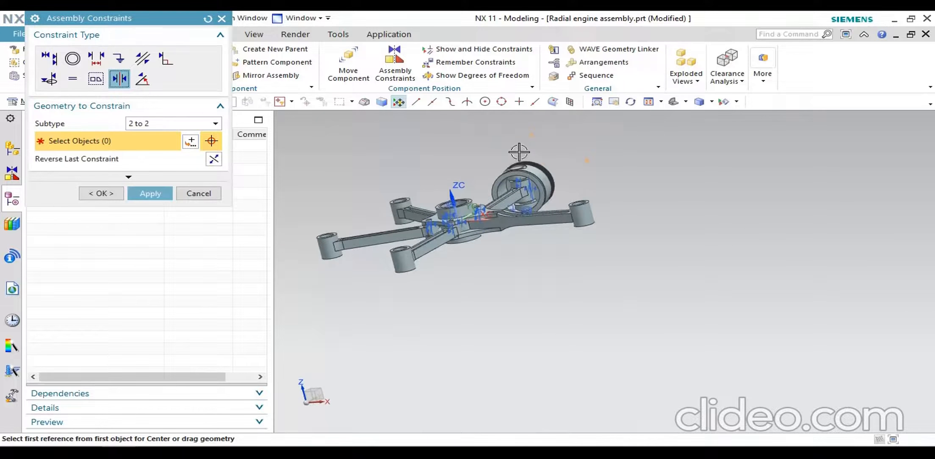
pyautogui.scroll(5, 531, 194)
pyautogui.scroll(2, 504, 207)
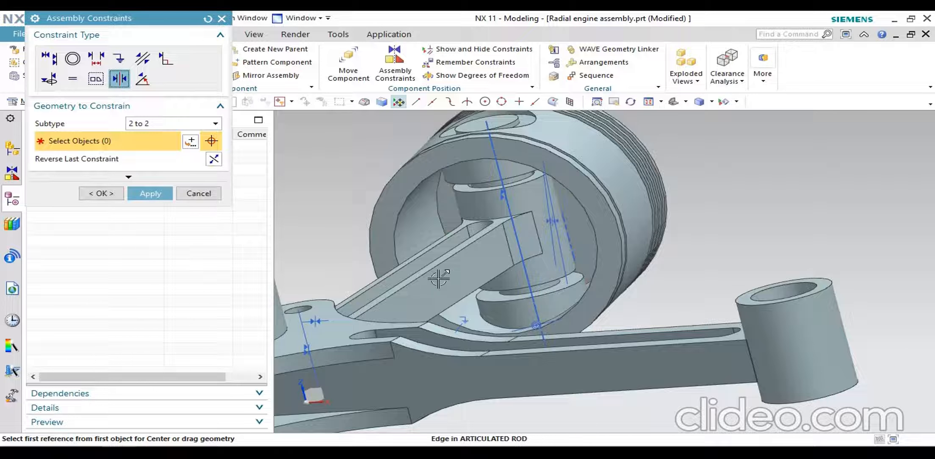
pyautogui.click(139, 195)
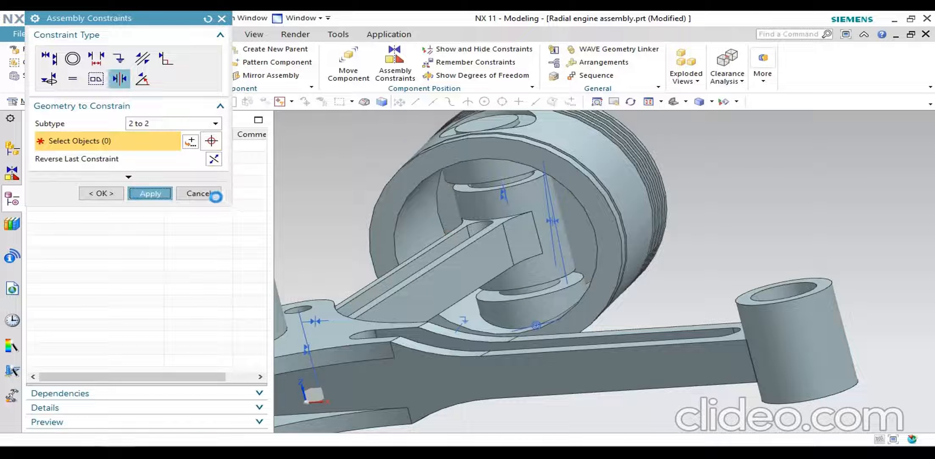
pyautogui.click(199, 195)
# - Try to rotate the piston about its ZC axis with Move Component, and discard the unapplied change
pyautogui.scroll(-5, 616, 249)
pyautogui.moveTo(616, 249); pyautogui.dragTo(631, 271, button='middle')
pyautogui.scroll(5, 545, 174)
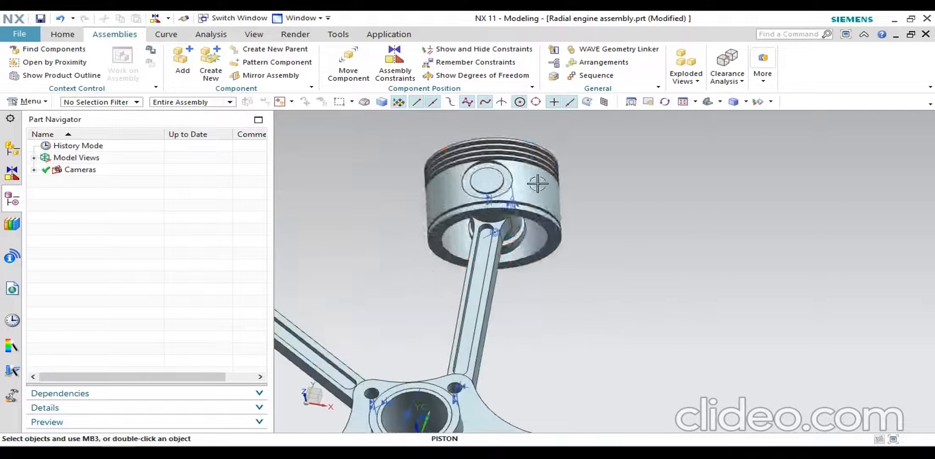
pyautogui.rightClick(545, 174)
pyautogui.click(602, 218)
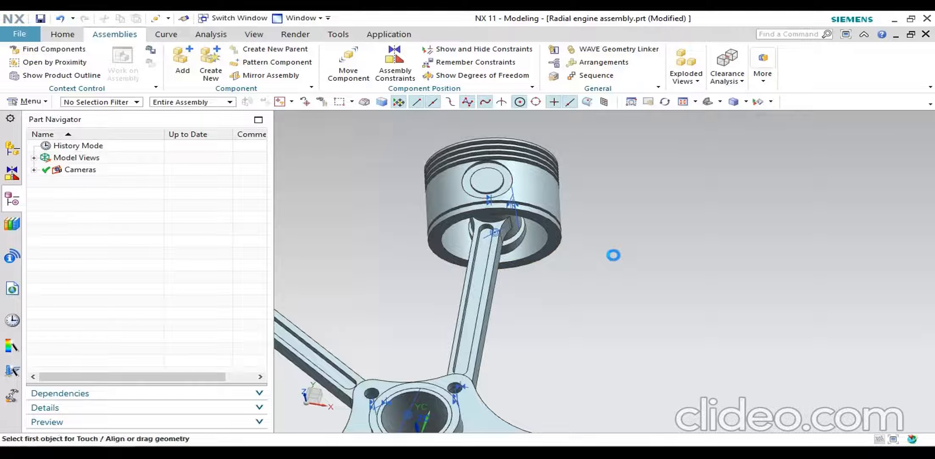
pyautogui.moveTo(573, 199); pyautogui.dragTo(643, 235, button='middle')
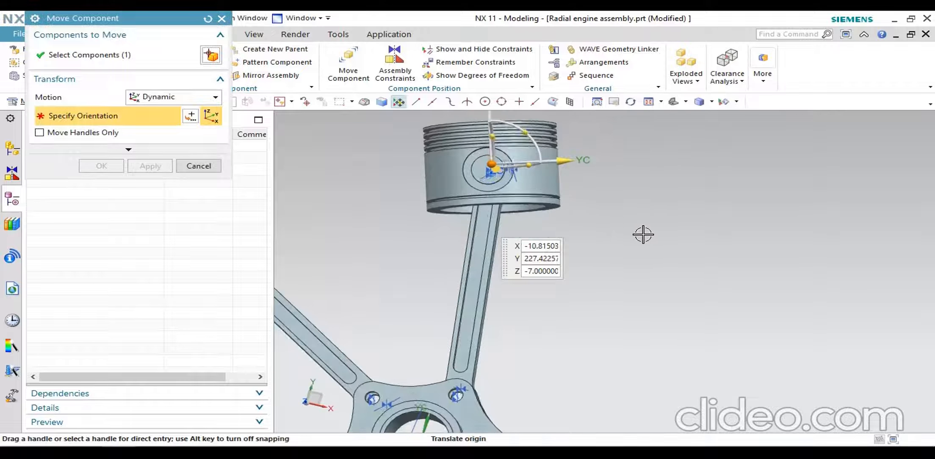
pyautogui.scroll(-1, 643, 235)
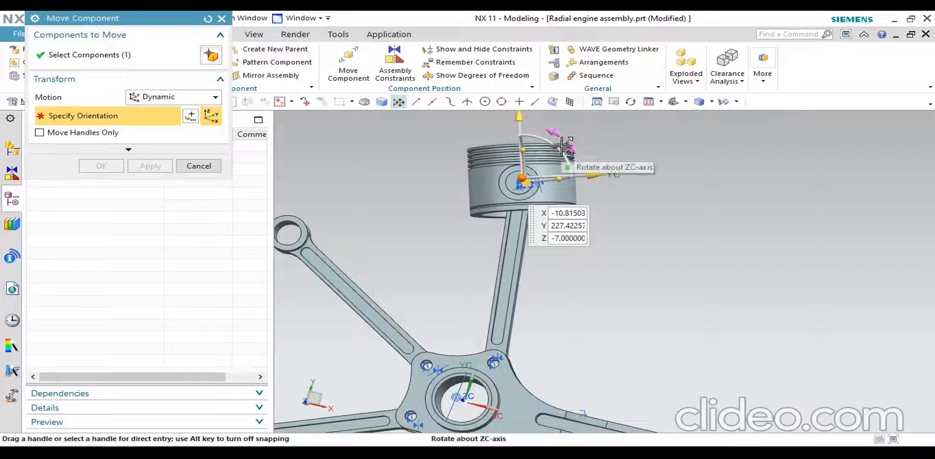
pyautogui.moveTo(564, 148)
pyautogui.mouseDown()
pyautogui.moveTo(568, 155)
pyautogui.moveTo(560, 147)
pyautogui.mouseUp()
pyautogui.moveTo(559, 148); pyautogui.dragTo(281, 181, button='middle')
pyautogui.click(199, 166)
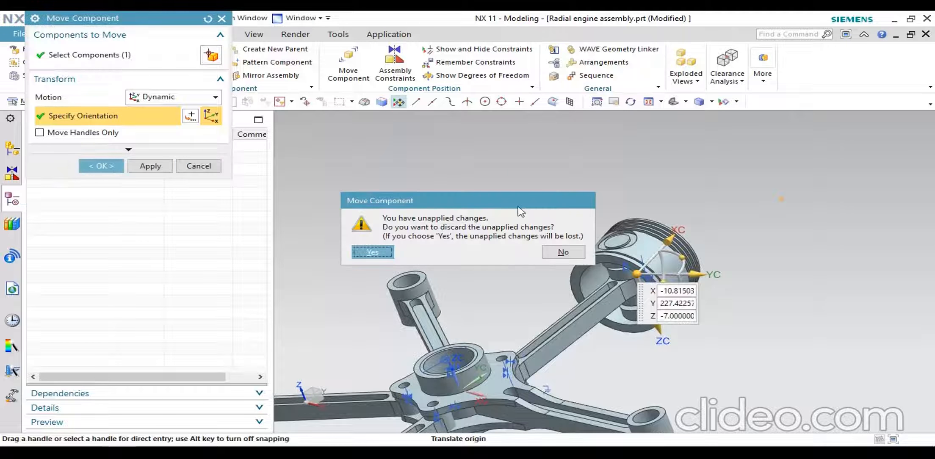
pyautogui.click(373, 252)
# - Add a second piston and piston pin together from the loaded parts, accepting the offered origin point
pyautogui.moveTo(529, 237)
pyautogui.mouseDown(button='middle')
pyautogui.moveTo(574, 225)
pyautogui.moveTo(653, 286)
pyautogui.moveTo(668, 263)
pyautogui.moveTo(650, 288)
pyautogui.mouseUp(button='middle')
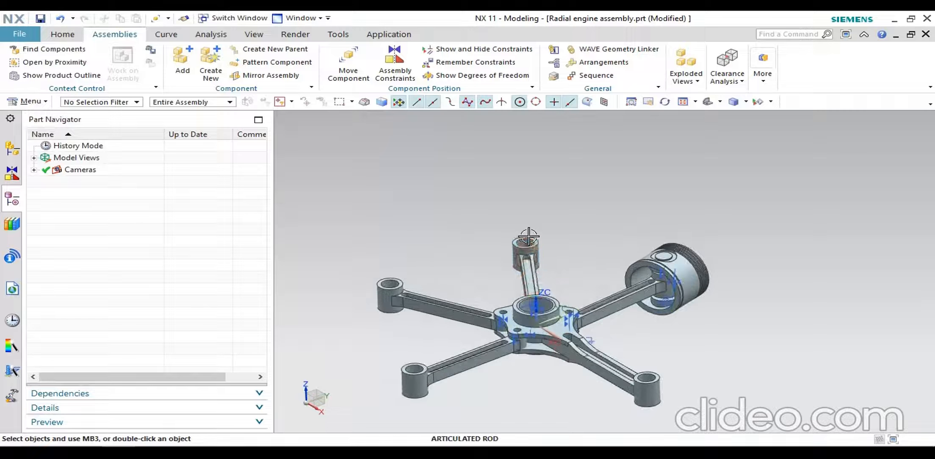
pyautogui.click(182, 63)
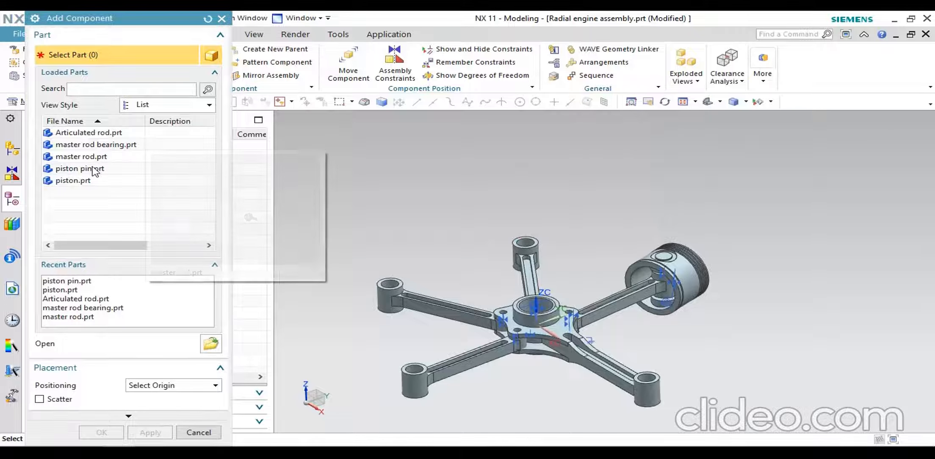
pyautogui.click(87, 168)
pyautogui.keyDown('ctrl'); pyautogui.click(83, 181); pyautogui.keyUp('ctrl')
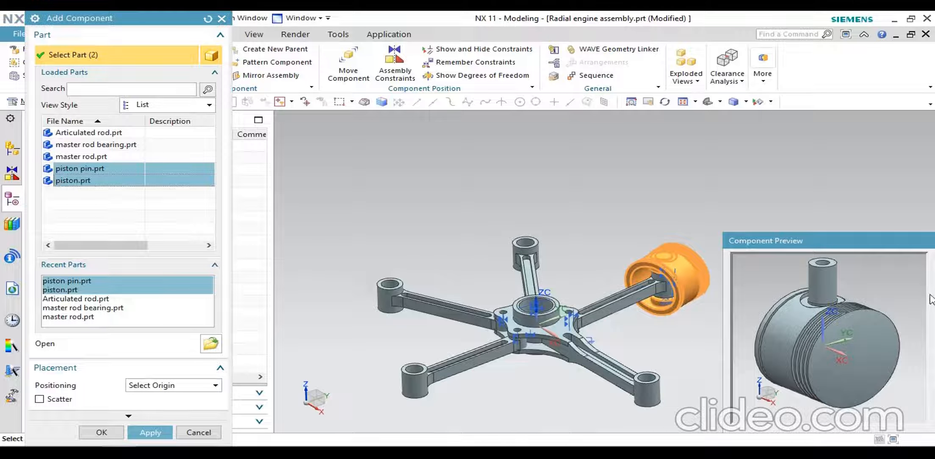
pyautogui.click(101, 432)
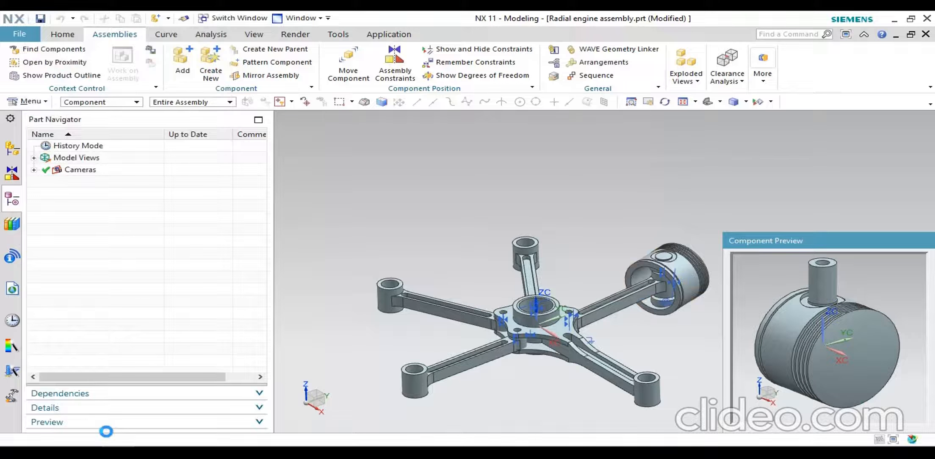
pyautogui.click(102, 255)
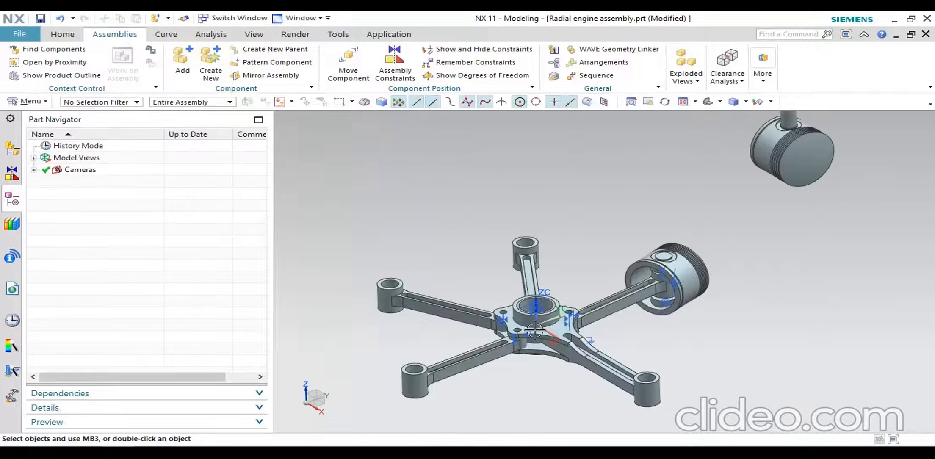
# - Apply a Concentric constraint between the second piston pin's inner end edge and the hole edge of the piston's opposite inner boss
pyautogui.scroll(-3, 602, 284)
pyautogui.moveTo(603, 285); pyautogui.dragTo(564, 334, button='middle')
pyautogui.scroll(3, 459, 332)
pyautogui.scroll(3, 459, 331)
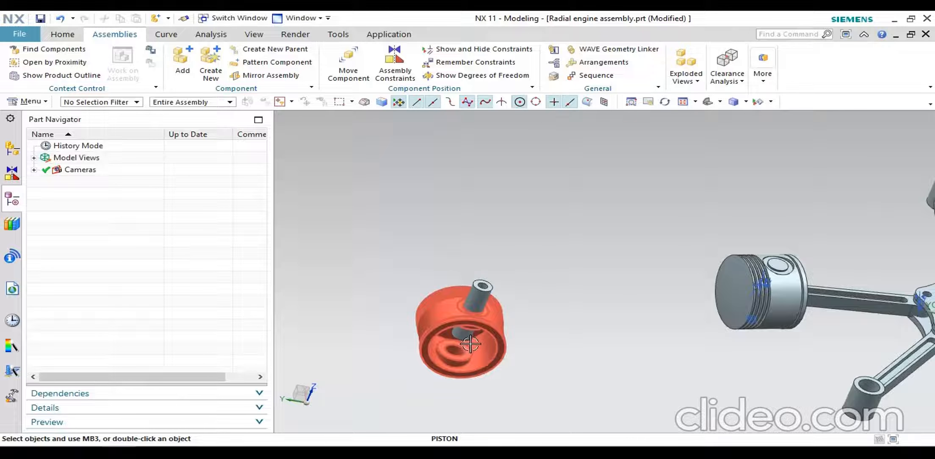
pyautogui.moveTo(471, 339); pyautogui.dragTo(472, 307, button='middle')
pyautogui.scroll(-3, 472, 307)
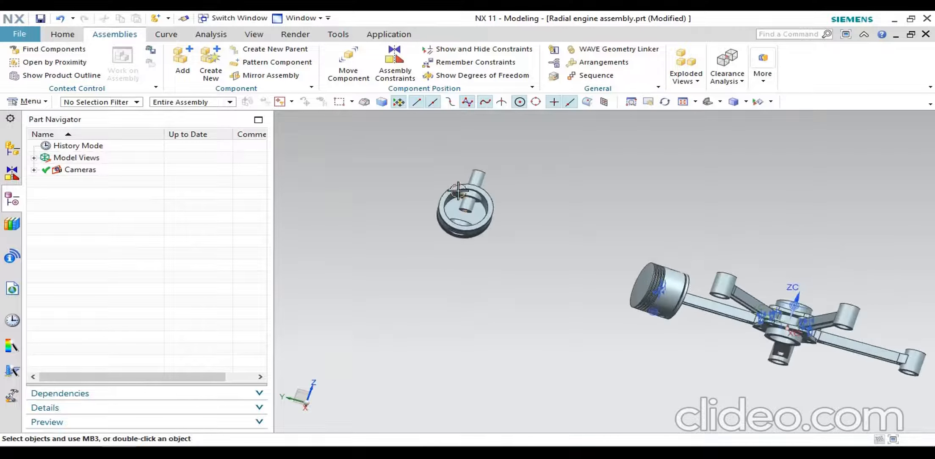
pyautogui.scroll(3, 458, 191)
pyautogui.click(395, 64)
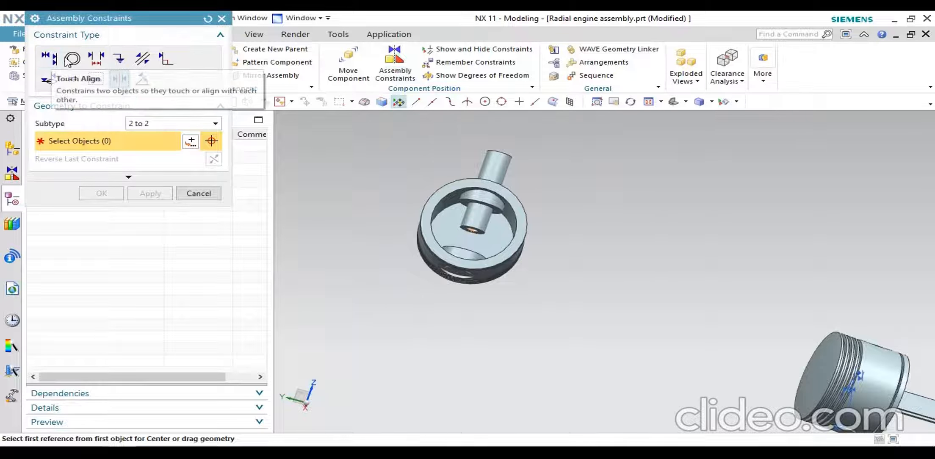
pyautogui.click(72, 59)
pyautogui.scroll(4, 479, 220)
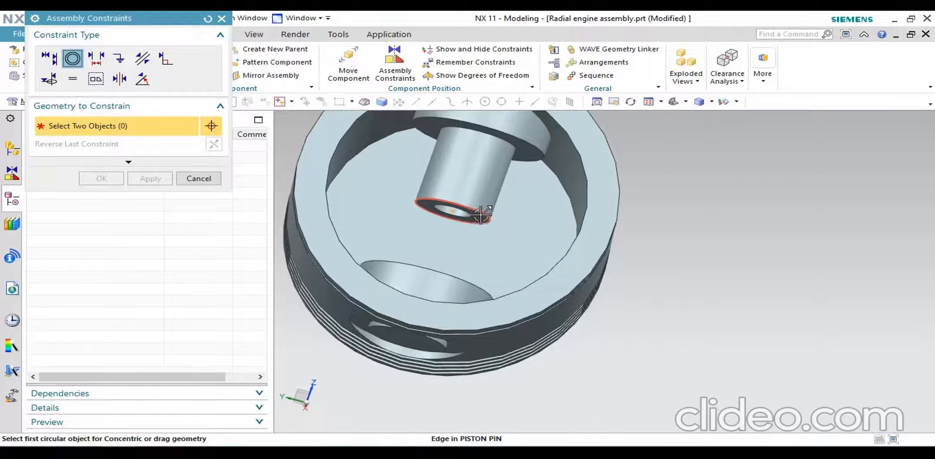
pyautogui.click(480, 215)
pyautogui.scroll(-5, 480, 215)
pyautogui.moveTo(480, 216); pyautogui.dragTo(454, 285, button='middle')
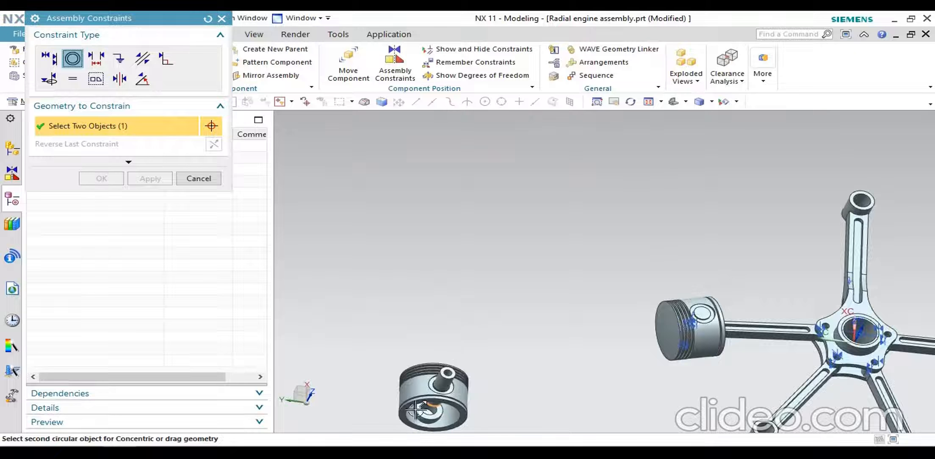
pyautogui.scroll(6, 415, 410)
pyautogui.click(460, 413)
pyautogui.scroll(-5, 467, 313)
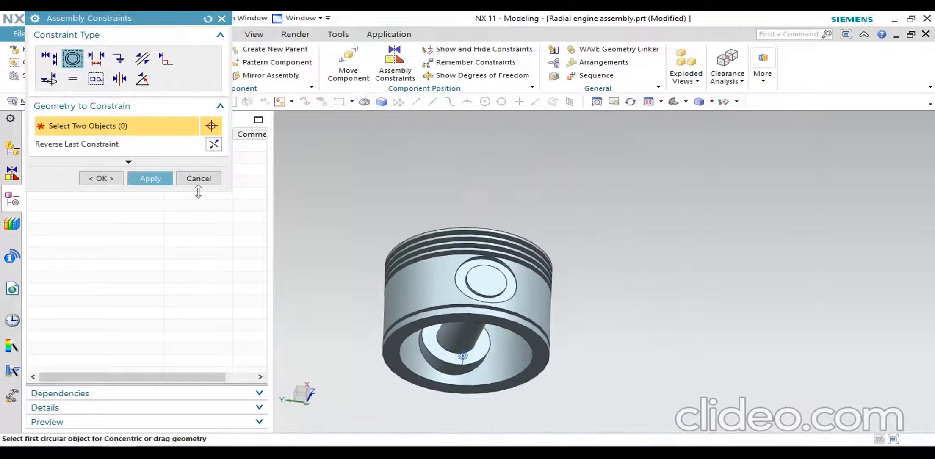
pyautogui.click(149, 179)
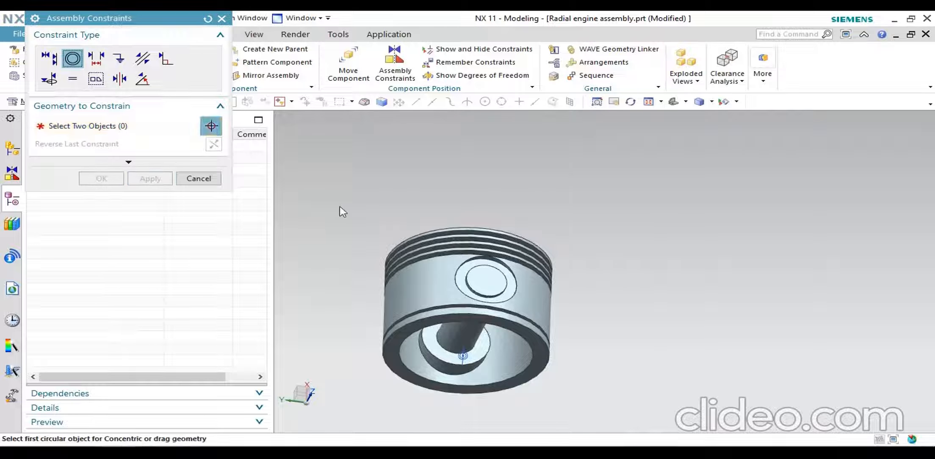
# - Align the second piston's pin-bore centreline with the outer-eye centreline of the articulated rod next to the completed piston
pyautogui.scroll(-4, 340, 208)
pyautogui.scroll(2, 392, 262)
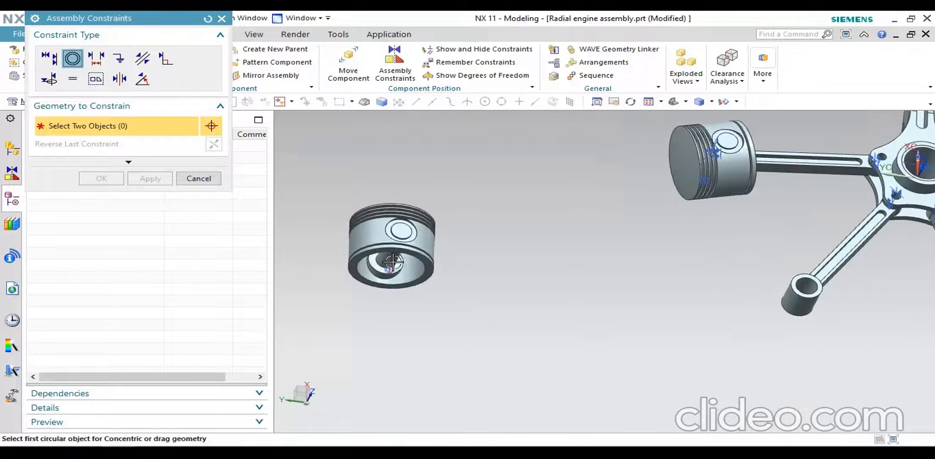
pyautogui.moveTo(444, 253); pyautogui.dragTo(415, 237, button='middle')
pyautogui.click(58, 59)
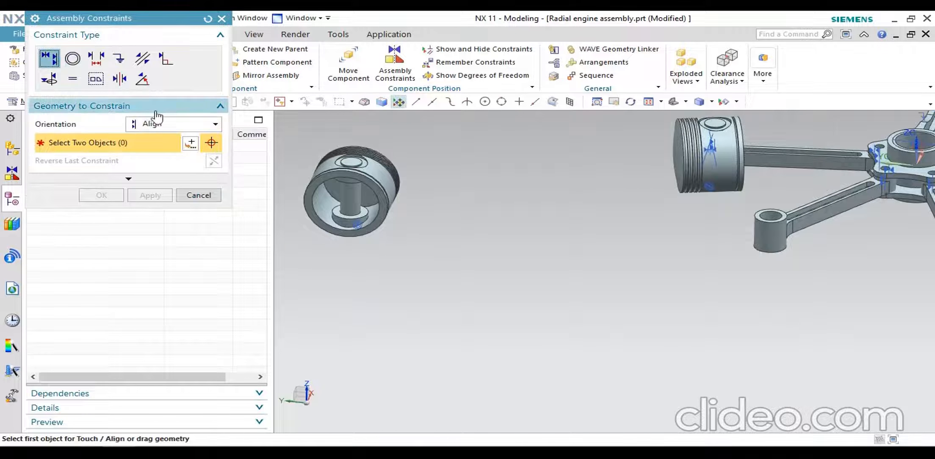
pyautogui.scroll(5, 311, 196)
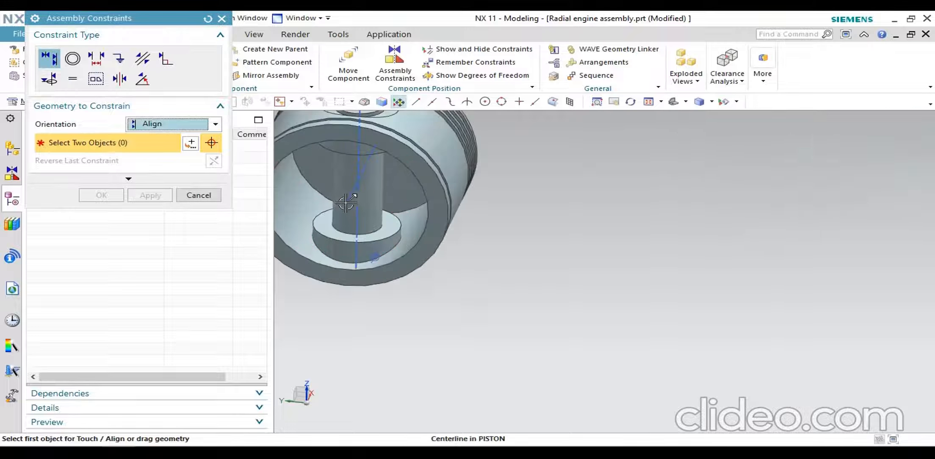
pyautogui.click(359, 210)
pyautogui.scroll(-6, 354, 238)
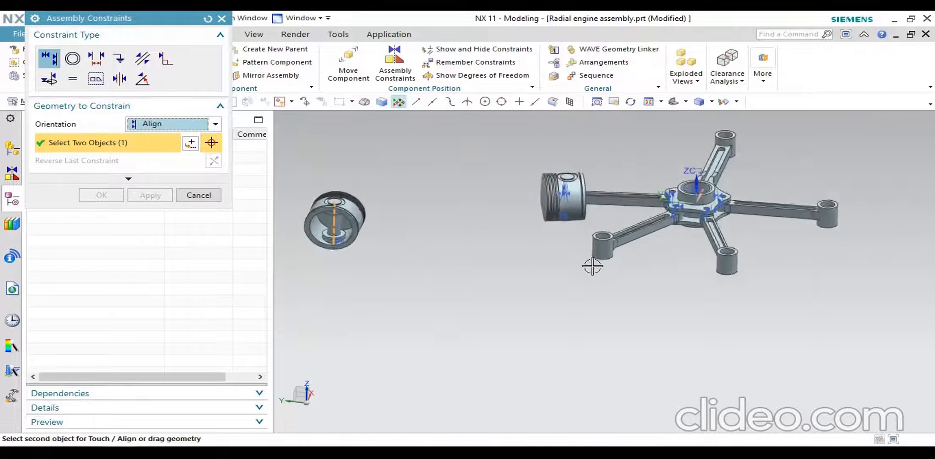
pyautogui.scroll(5, 690, 254)
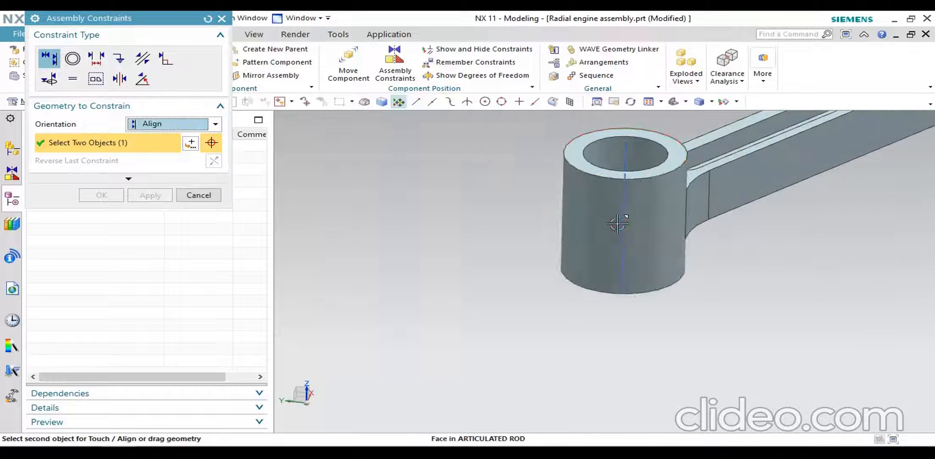
pyautogui.click(625, 155)
pyautogui.scroll(-5, 560, 223)
pyautogui.moveTo(672, 234); pyautogui.dragTo(592, 227, button='middle')
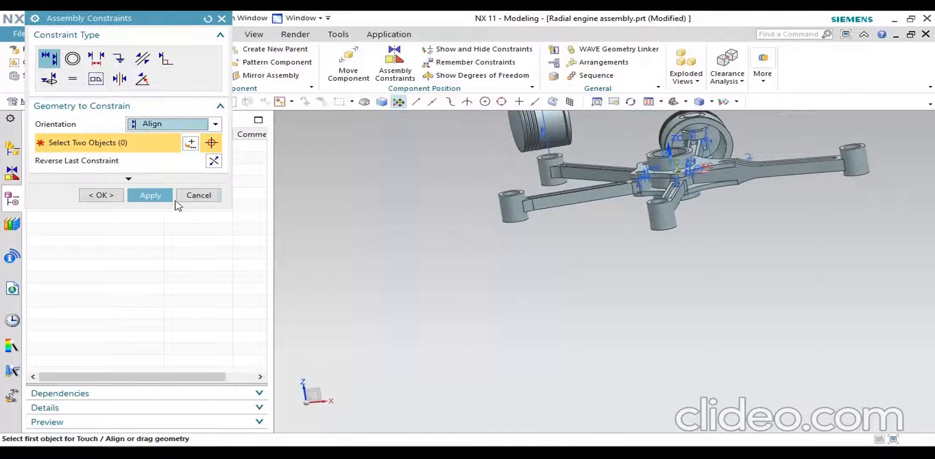
pyautogui.click(160, 196)
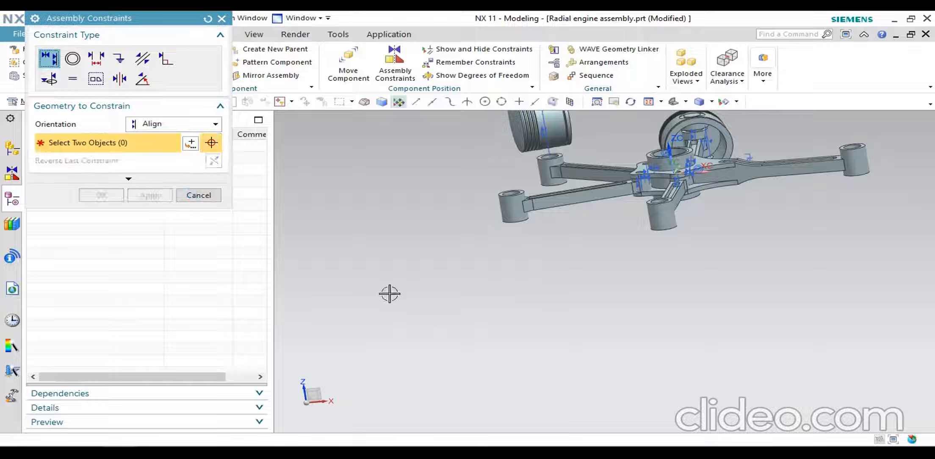
pyautogui.scroll(-2, 398, 286)
pyautogui.moveTo(483, 273); pyautogui.dragTo(475, 306, button='middle')
pyautogui.click(200, 195)
# - Rotate the second piston about its ZC axis with Move Component until its crown points away from the master rod hub
pyautogui.scroll(-2, 434, 289)
pyautogui.moveTo(573, 235); pyautogui.dragTo(526, 250, button='middle')
pyautogui.scroll(6, 535, 183)
pyautogui.rightClick(416, 144)
pyautogui.click(481, 215)
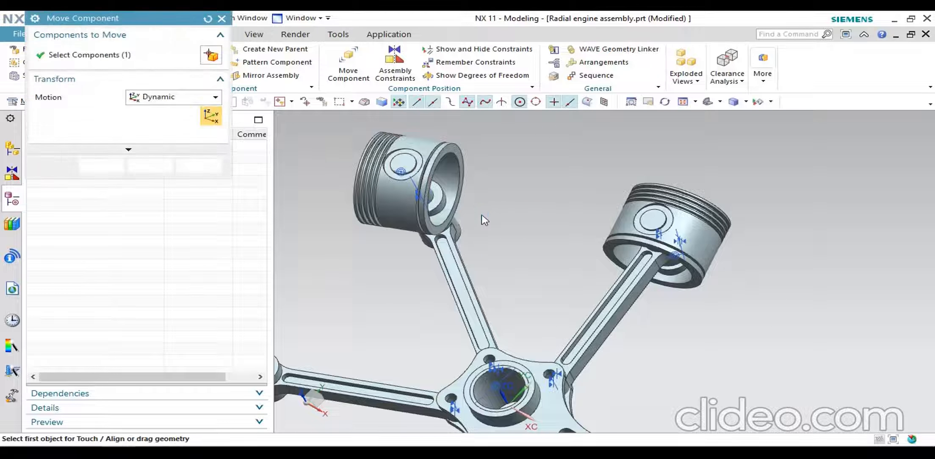
pyautogui.moveTo(382, 152); pyautogui.dragTo(414, 153)
pyautogui.moveTo(478, 227); pyautogui.dragTo(627, 210, button='middle')
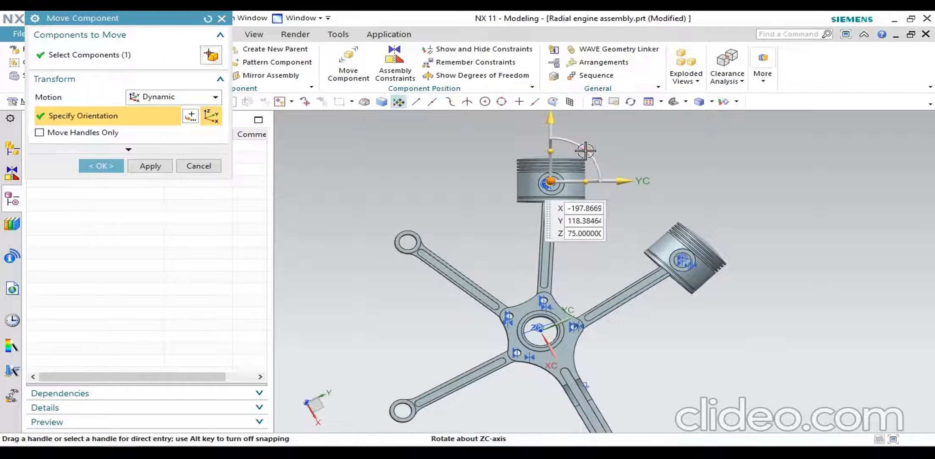
pyautogui.moveTo(587, 153); pyautogui.dragTo(583, 154)
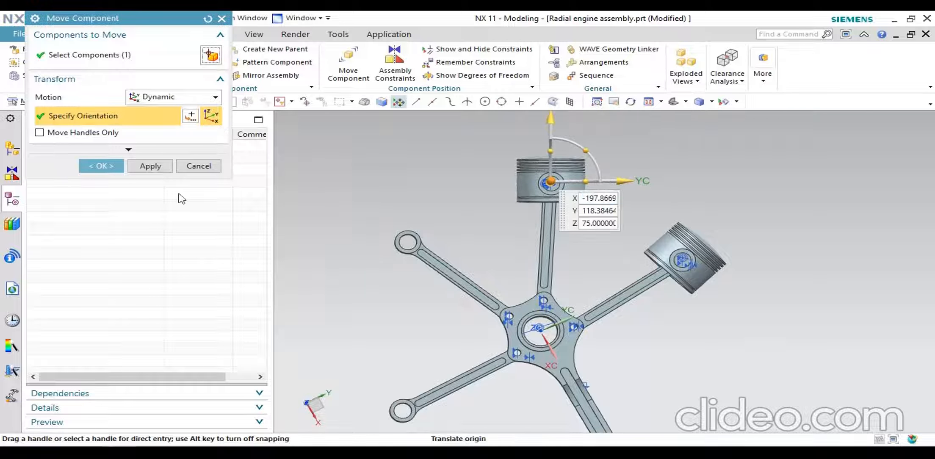
pyautogui.click(105, 166)
# - Start a 2 to 2 Center constraint with the facing surfaces of the second piston's two inner bosses as the first pair
pyautogui.moveTo(520, 297); pyautogui.dragTo(539, 248, button='middle')
pyautogui.scroll(3, 538, 248)
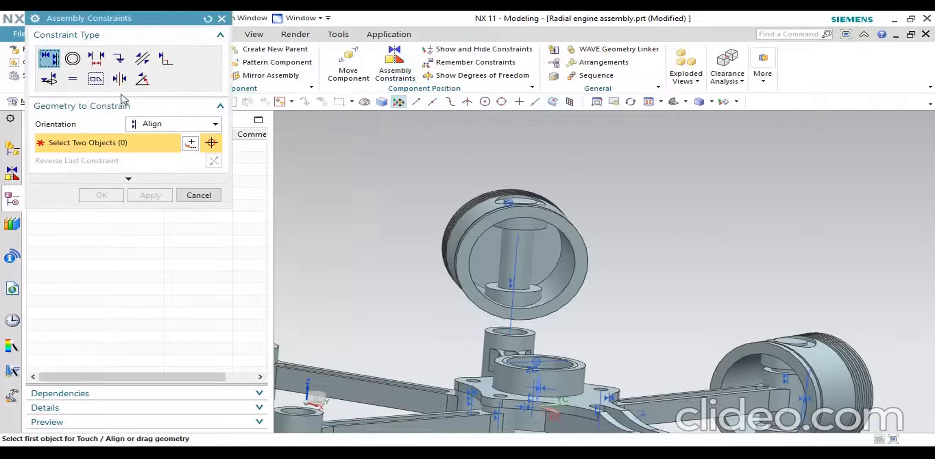
pyautogui.click(119, 78)
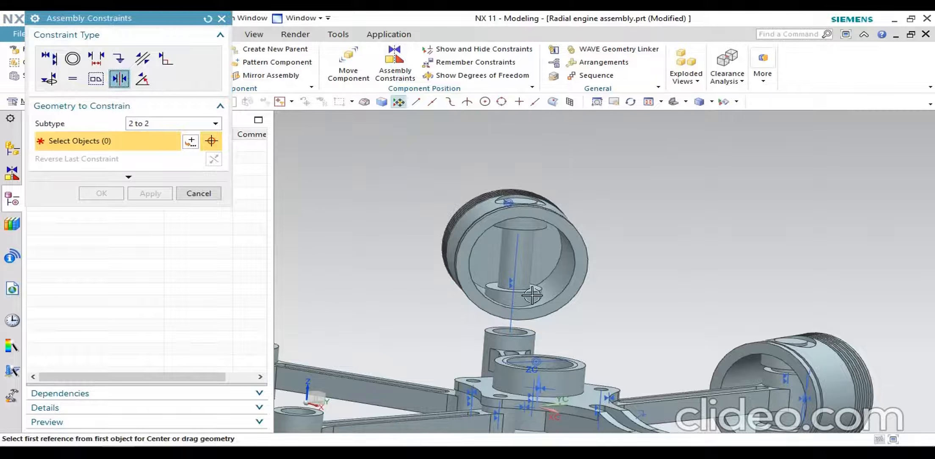
pyautogui.scroll(2, 532, 295)
pyautogui.click(534, 279)
pyautogui.moveTo(535, 279); pyautogui.dragTo(508, 263, button='middle')
pyautogui.scroll(3, 530, 299)
pyautogui.click(529, 300)
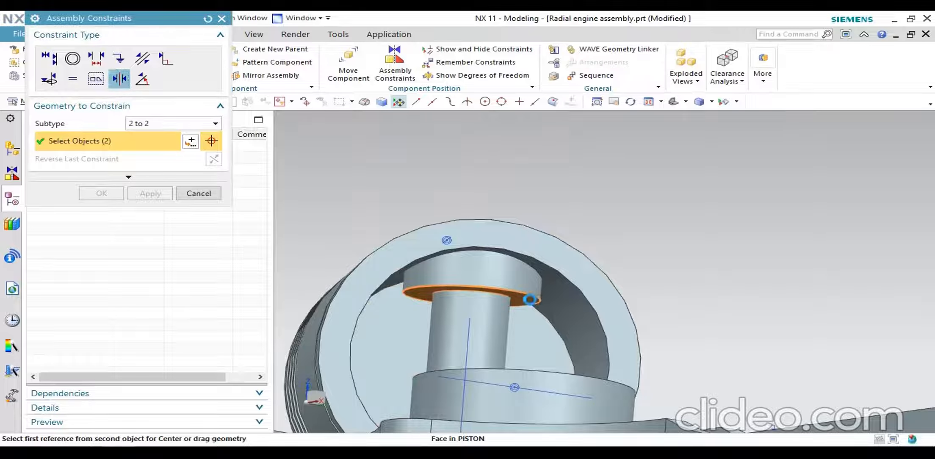
# - Complete the Center constraint with both end faces of the second articulated rod's outer eye and apply it
pyautogui.scroll(-3, 529, 300)
pyautogui.scroll(4, 508, 209)
pyautogui.click(426, 184)
pyautogui.scroll(-4, 417, 251)
pyautogui.moveTo(417, 251); pyautogui.dragTo(488, 332, button='middle')
pyautogui.scroll(3, 482, 326)
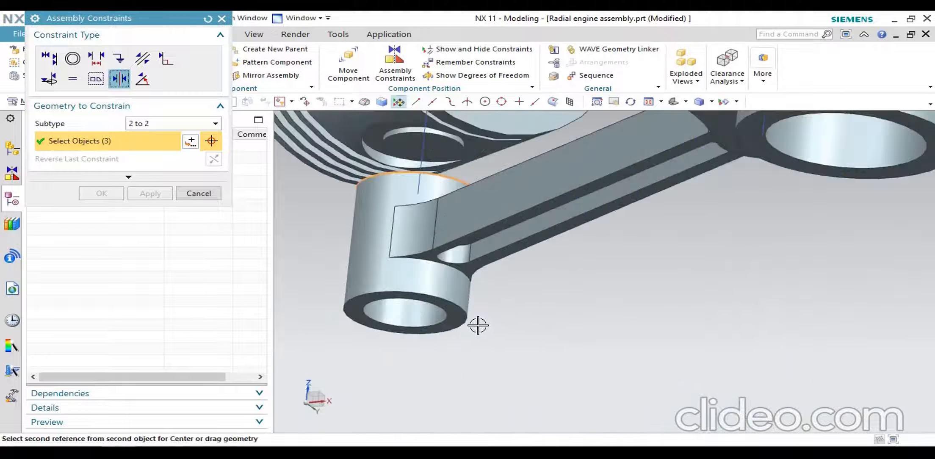
pyautogui.click(457, 323)
pyautogui.moveTo(488, 299); pyautogui.dragTo(476, 317, button='middle')
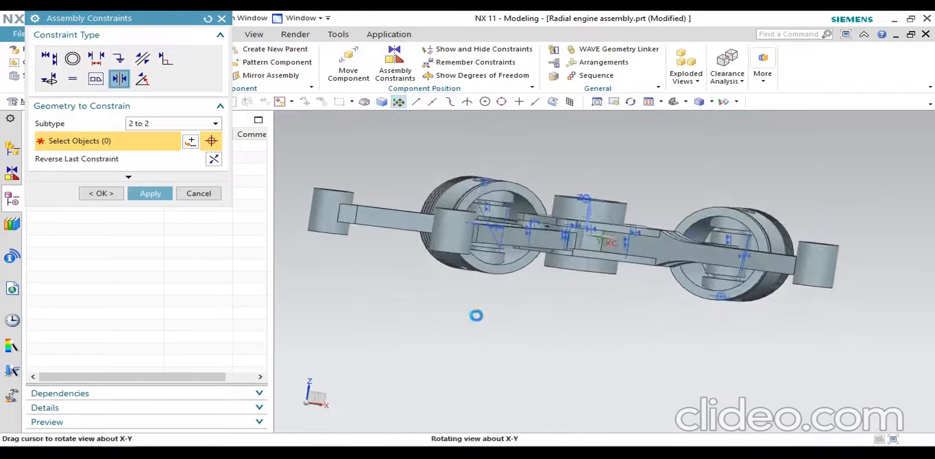
pyautogui.click(150, 193)
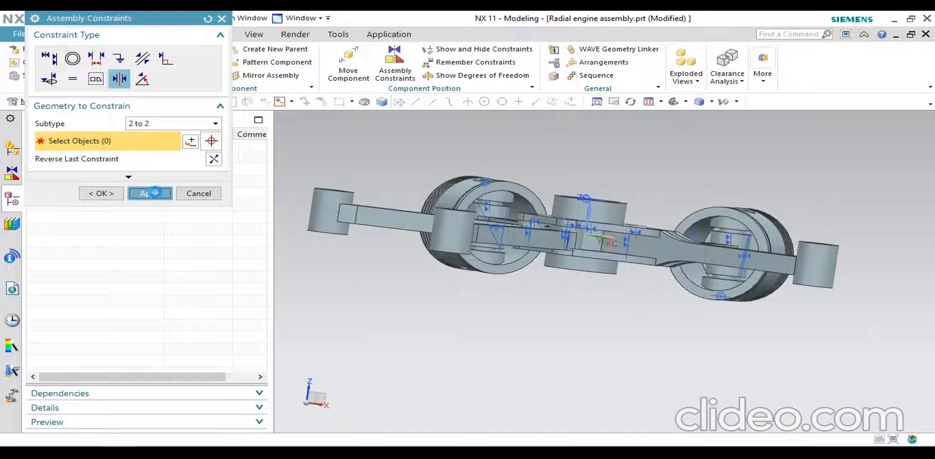
pyautogui.click(197, 194)
# - Add a third piston and piston pin together from the loaded parts, accepting the offered origin point
pyautogui.moveTo(593, 311); pyautogui.dragTo(612, 290, button='middle')
pyautogui.click(182, 64)
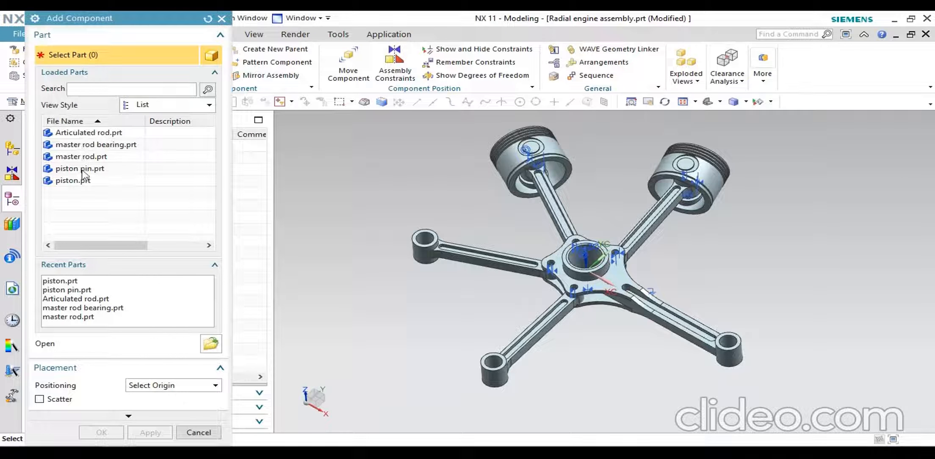
pyautogui.click(84, 171)
pyautogui.keyDown('ctrl'); pyautogui.click(81, 182); pyautogui.keyUp('ctrl')
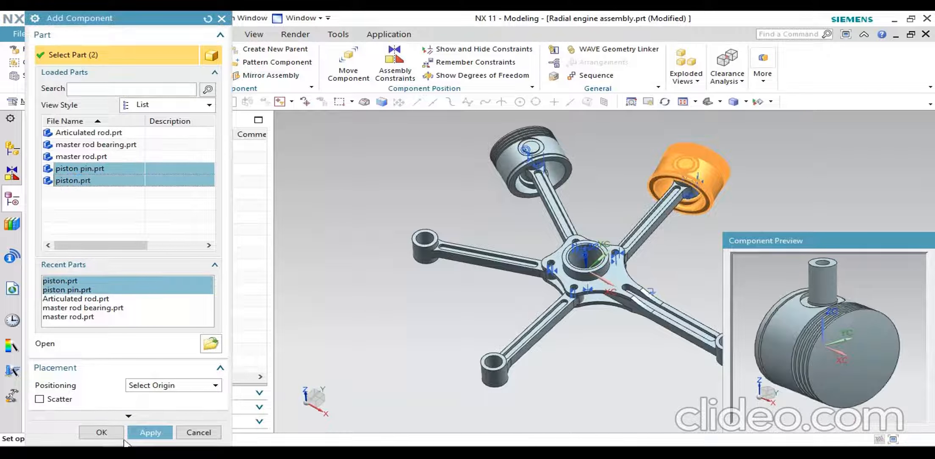
pyautogui.click(111, 433)
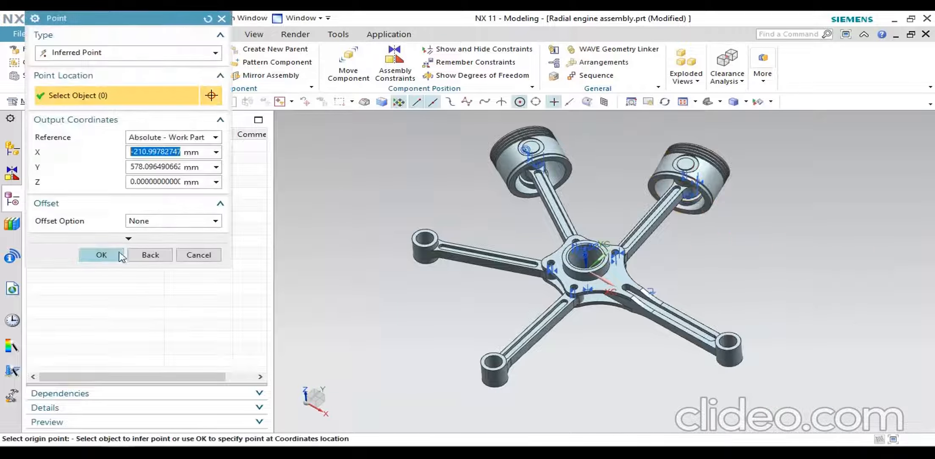
pyautogui.click(105, 256)
# - Apply a Concentric constraint between the third piston pin's inner end edge and the hole edge of the piston's opposite inner boss
pyautogui.scroll(-3, 572, 335)
pyautogui.moveTo(639, 297); pyautogui.dragTo(568, 305, button='middle')
pyautogui.scroll(2, 513, 307)
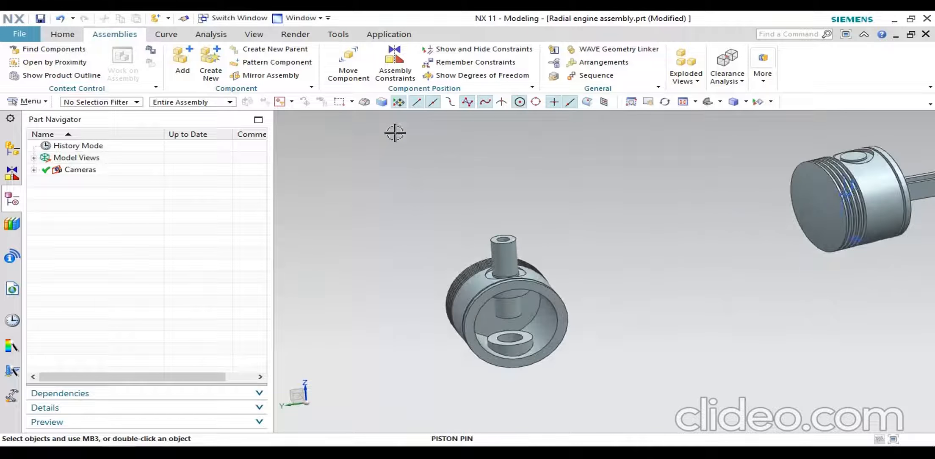
pyautogui.click(398, 71)
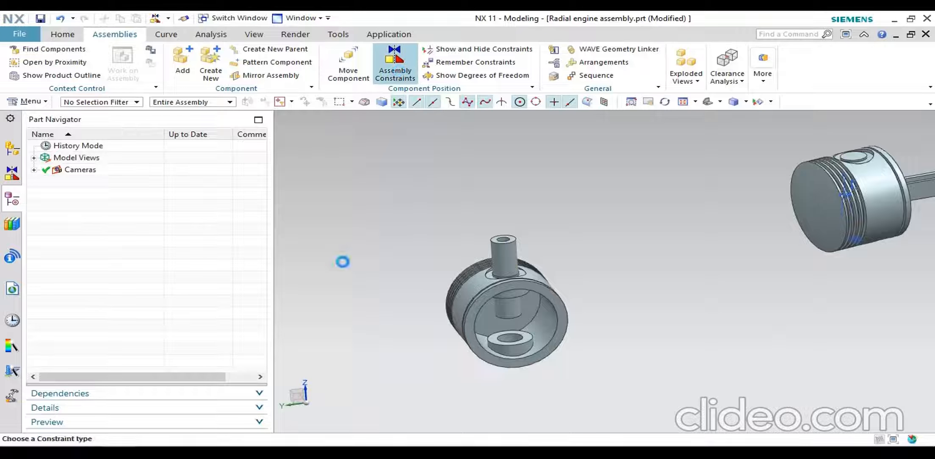
pyautogui.click(49, 58)
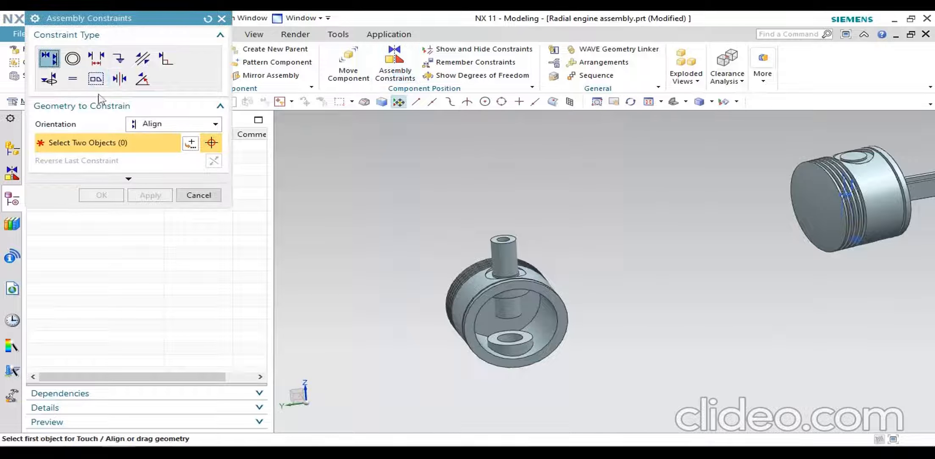
pyautogui.click(72, 58)
pyautogui.moveTo(520, 303)
pyautogui.mouseDown(button='middle')
pyautogui.moveTo(515, 274)
pyautogui.moveTo(526, 305)
pyautogui.moveTo(509, 295)
pyautogui.mouseUp(button='middle')
pyautogui.scroll(5, 457, 215)
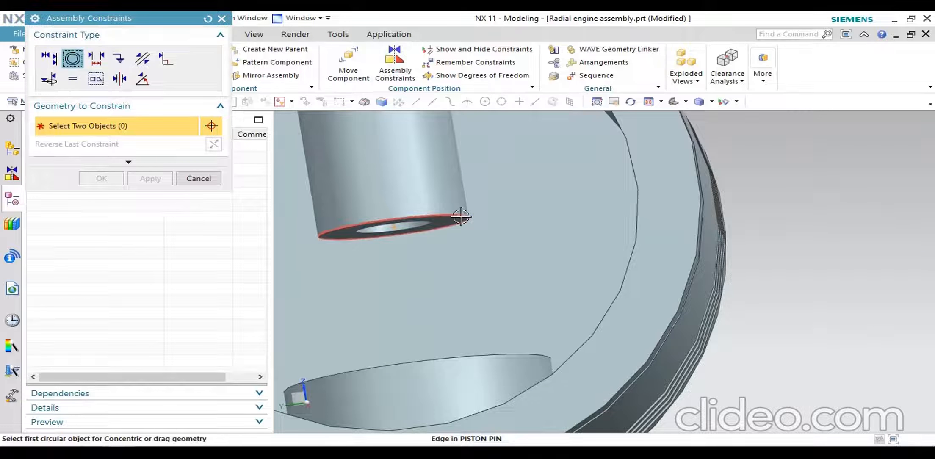
pyautogui.click(461, 217)
pyautogui.scroll(-10, 460, 217)
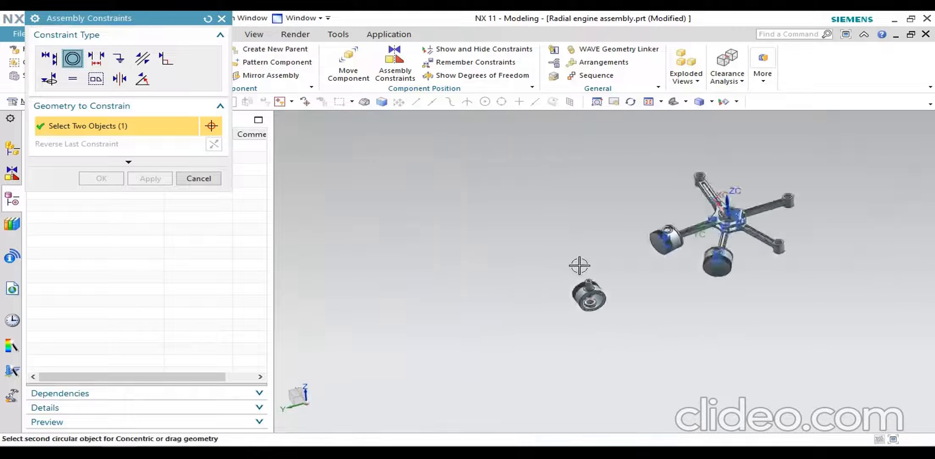
pyautogui.scroll(8, 584, 316)
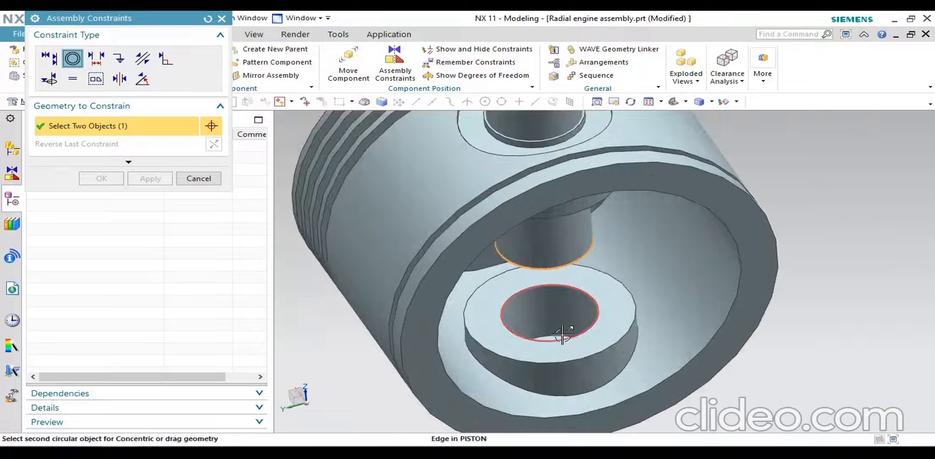
pyautogui.moveTo(569, 316)
pyautogui.mouseDown()
pyautogui.moveTo(658, 292)
pyautogui.moveTo(578, 307)
pyautogui.moveTo(567, 329)
pyautogui.mouseUp()
pyautogui.scroll(5, 551, 341)
pyautogui.click(571, 336)
pyautogui.click(143, 177)
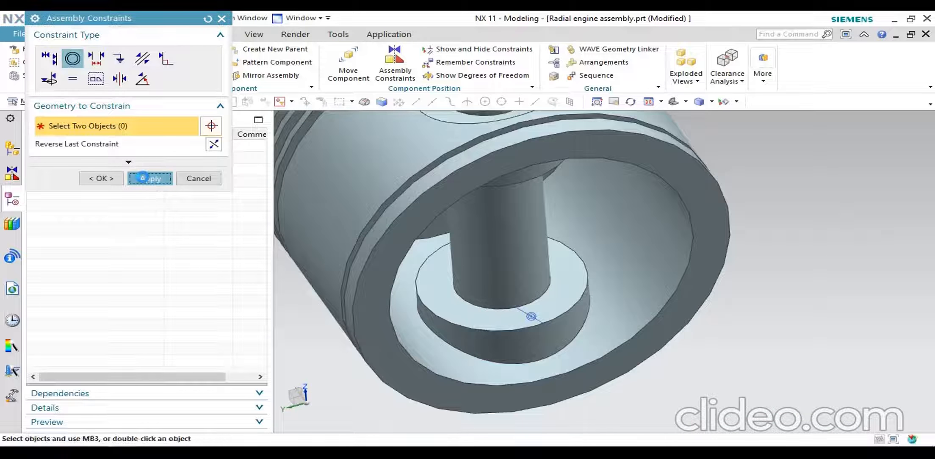
# - Start a Touch Align constraint with the Align orientation for the third piston
pyautogui.click(54, 60)
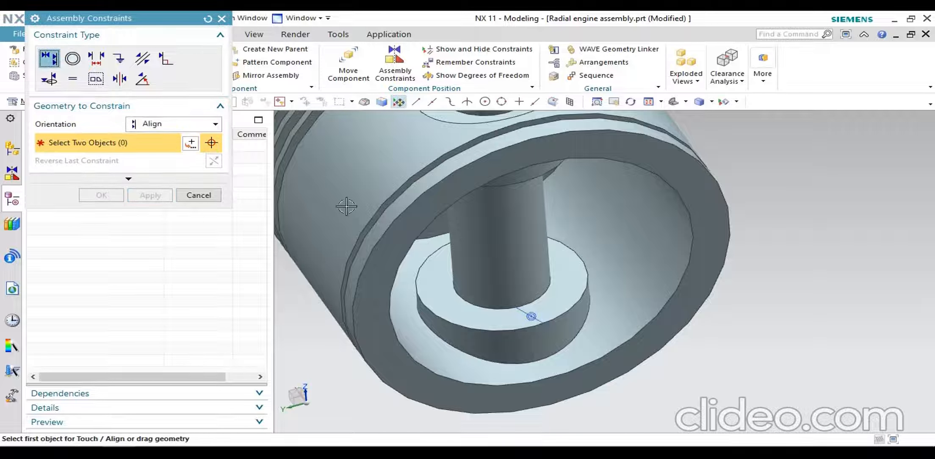
# - Align the piston pin's centerline with the articulated rod's small-end hole centerline using a Touch Align constraint
pyautogui.click(503, 238)
pyautogui.scroll(-5, 470, 277)
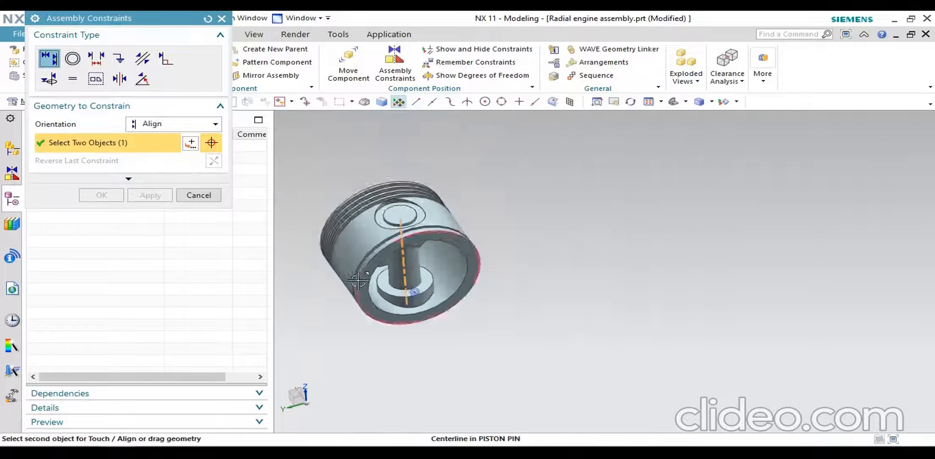
pyautogui.scroll(5, 822, 163)
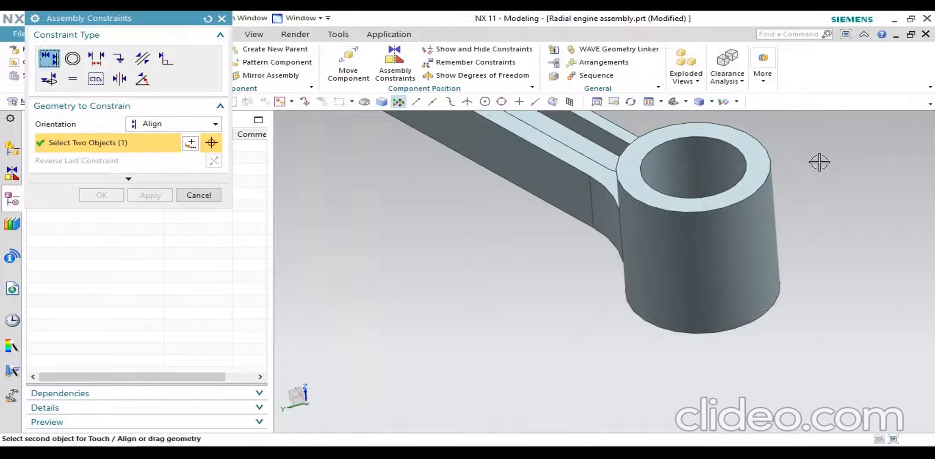
pyautogui.click(695, 181)
pyautogui.scroll(-5, 695, 181)
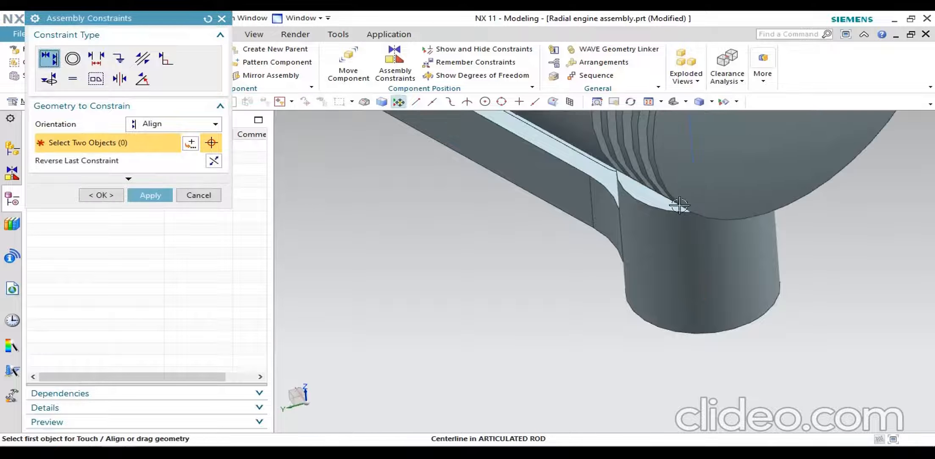
pyautogui.moveTo(580, 292); pyautogui.dragTo(675, 294, button='middle')
pyautogui.scroll(-3, 700, 315)
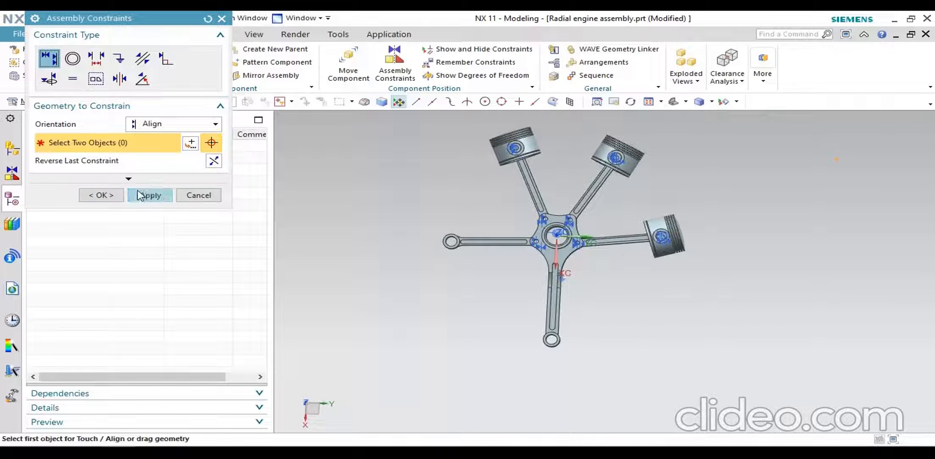
pyautogui.click(140, 195)
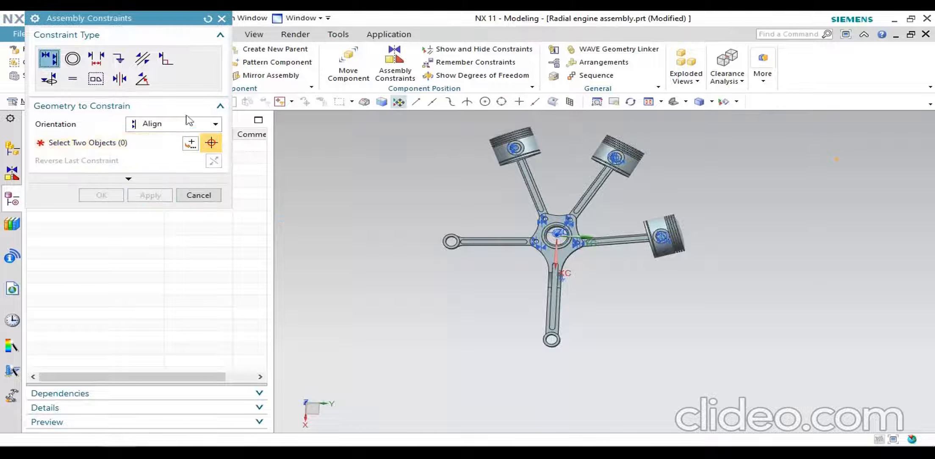
# - Begin a 2 to 2 Center constraint, picking both end faces of the articulated rod's small end as the first references
pyautogui.click(119, 78)
pyautogui.moveTo(436, 240); pyautogui.dragTo(450, 204, button='middle')
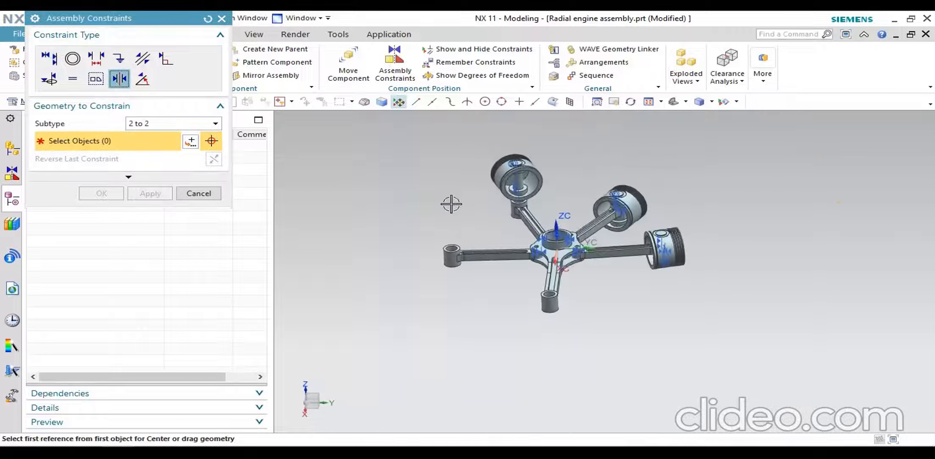
pyautogui.scroll(4, 482, 189)
pyautogui.scroll(5, 633, 214)
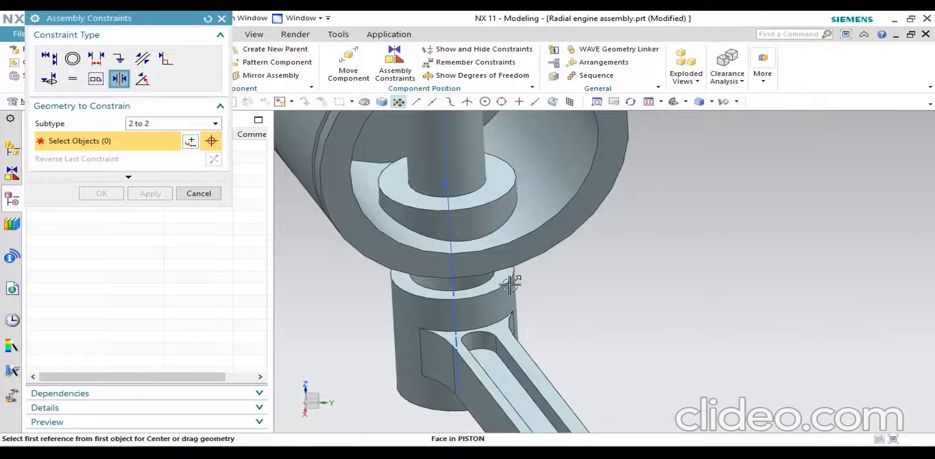
pyautogui.click(443, 295)
pyautogui.scroll(-6, 444, 295)
pyautogui.moveTo(444, 295); pyautogui.dragTo(509, 275, button='middle')
pyautogui.scroll(3, 436, 410)
pyautogui.click(436, 408)
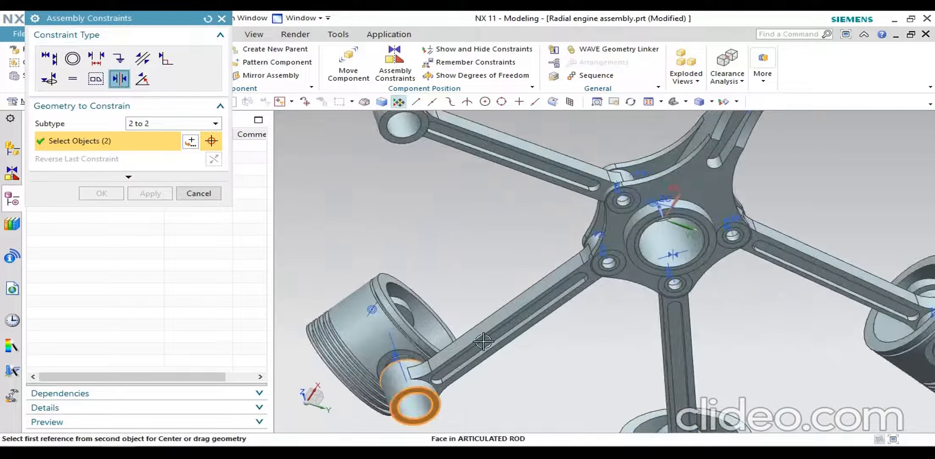
# - Complete the Center constraint with the two inner boss faces of the piston and apply it, centering the piston on the rod
pyautogui.scroll(-3, 482, 339)
pyautogui.scroll(6, 444, 341)
pyautogui.click(428, 352)
pyautogui.scroll(-5, 473, 290)
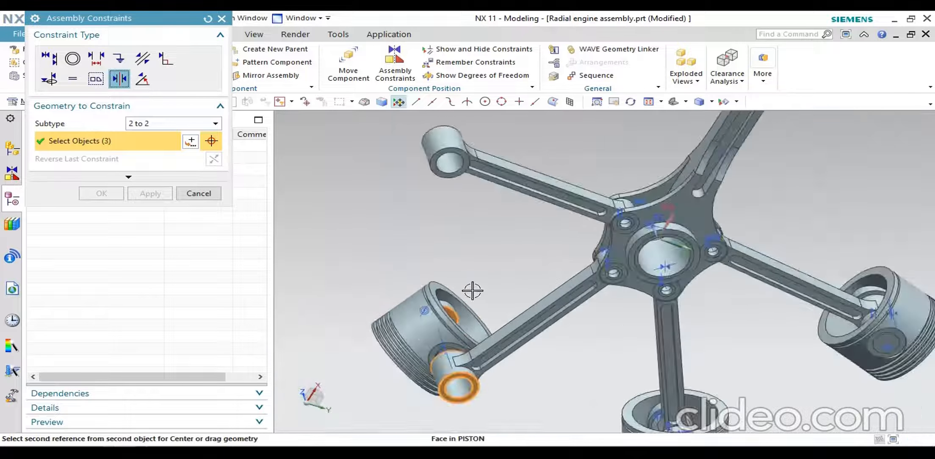
pyautogui.moveTo(470, 314); pyautogui.dragTo(478, 334, button='middle')
pyautogui.scroll(5, 487, 234)
pyautogui.scroll(2, 487, 234)
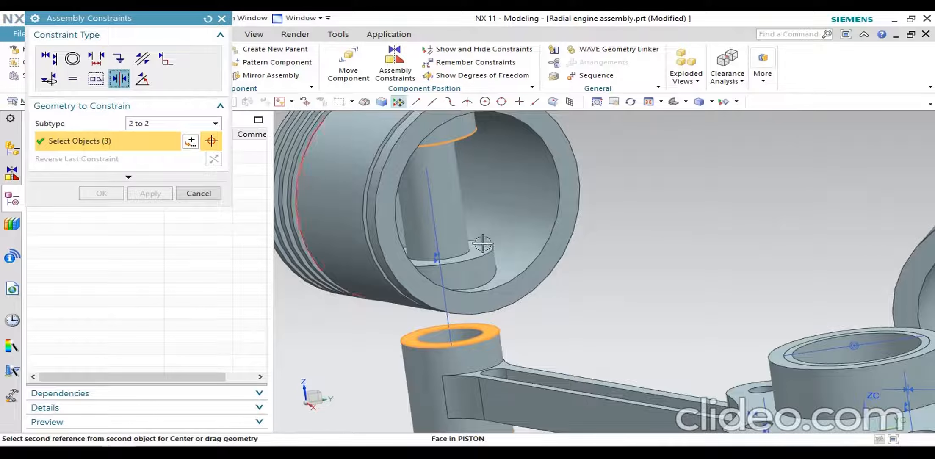
pyautogui.click(480, 252)
pyautogui.scroll(-5, 480, 231)
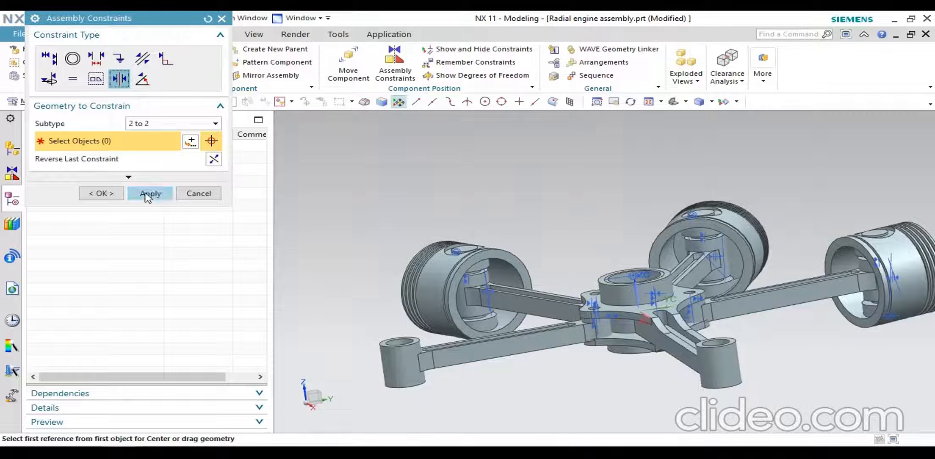
pyautogui.click(146, 194)
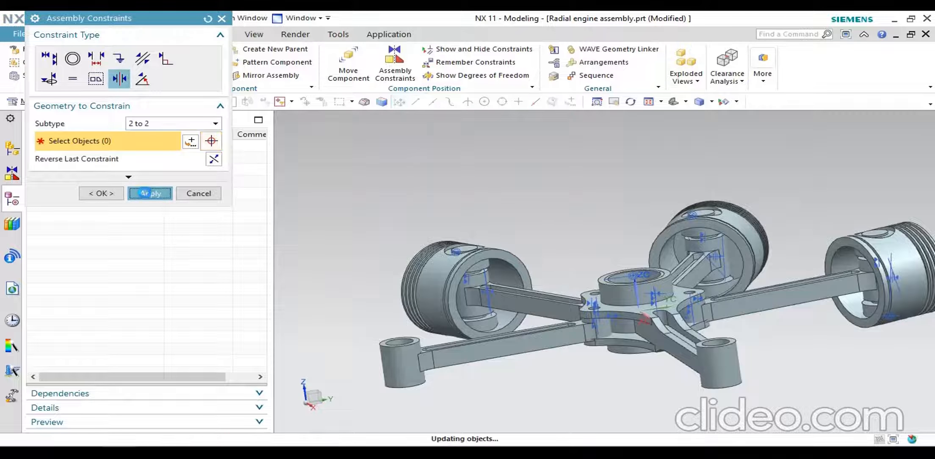
pyautogui.click(198, 194)
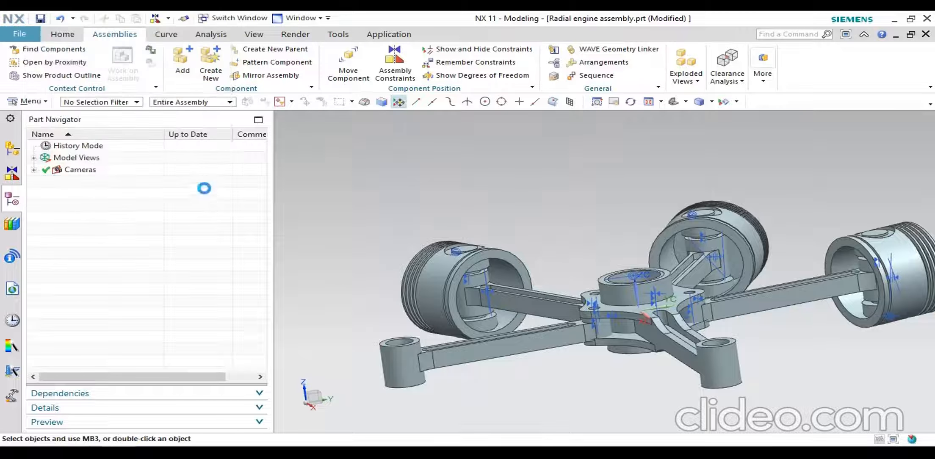
# - Add piston pin.prt and piston.prt together as components, using Select Origin positioning in free space away from the rods
pyautogui.click(186, 66)
pyautogui.scroll(2, 467, 182)
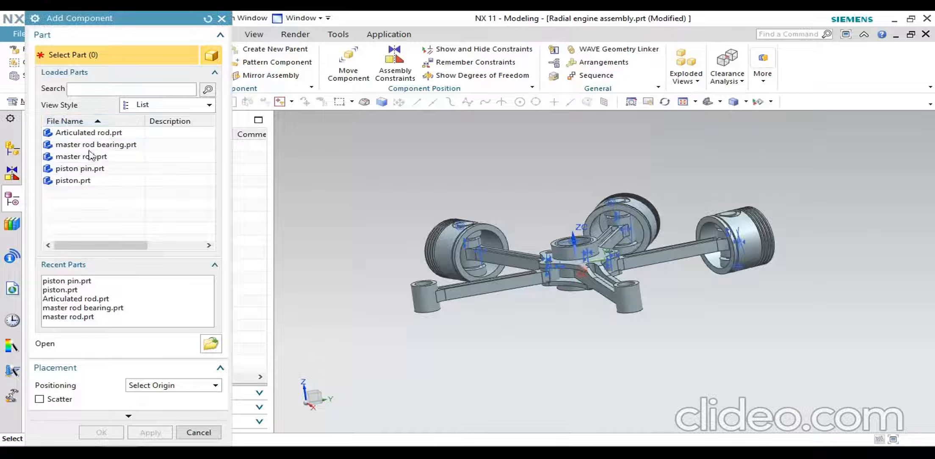
pyautogui.click(84, 169)
pyautogui.keyDown('ctrl'); pyautogui.click(85, 181); pyautogui.keyUp('ctrl')
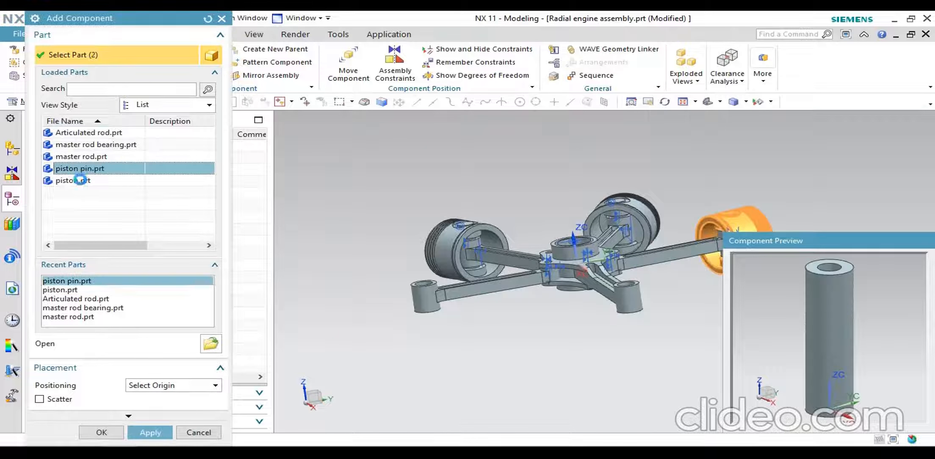
pyautogui.click(126, 435)
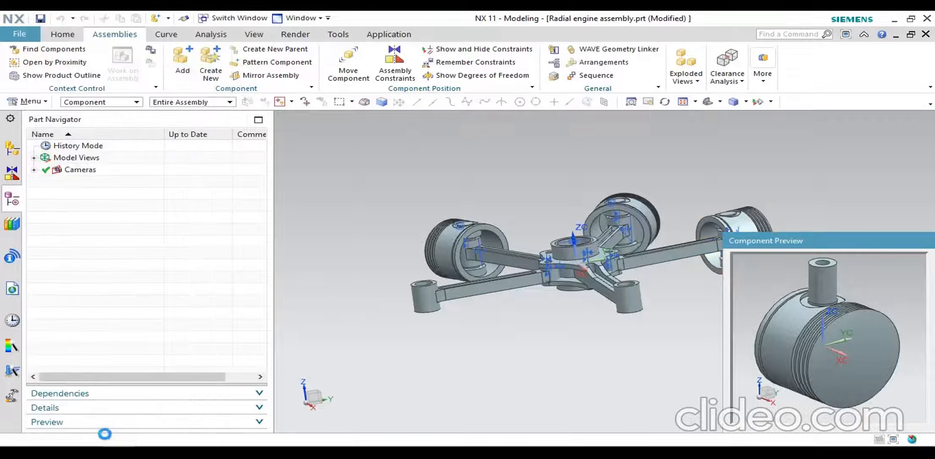
pyautogui.click(102, 255)
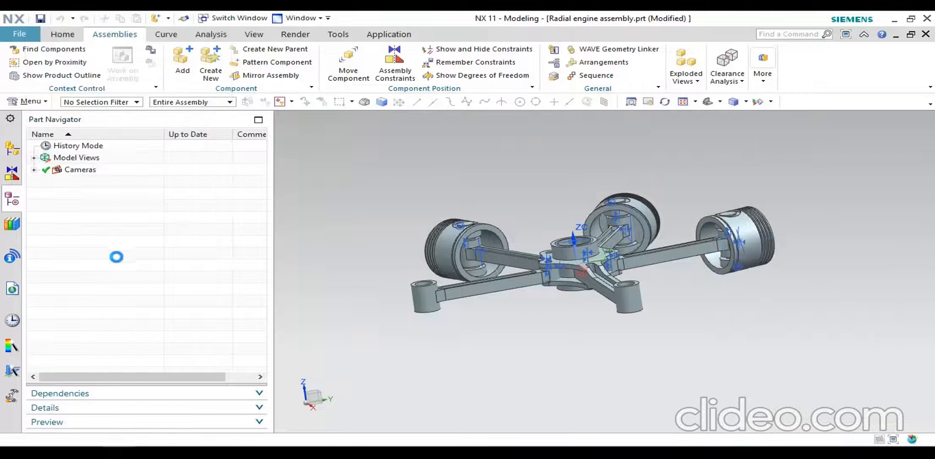
# - Add another piston pin.prt and piston.prt pair, placing it in free space apart from the first loose pair
pyautogui.click(181, 72)
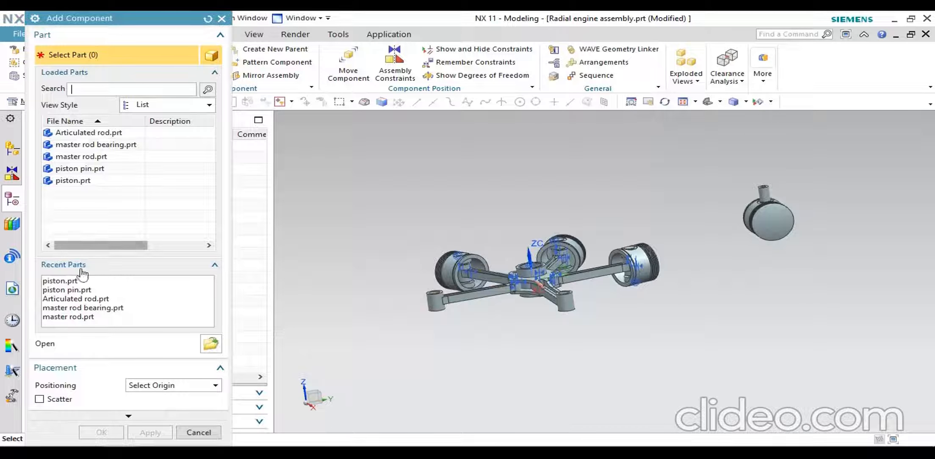
pyautogui.click(100, 170)
pyautogui.keyDown('ctrl'); pyautogui.click(90, 182); pyautogui.keyUp('ctrl')
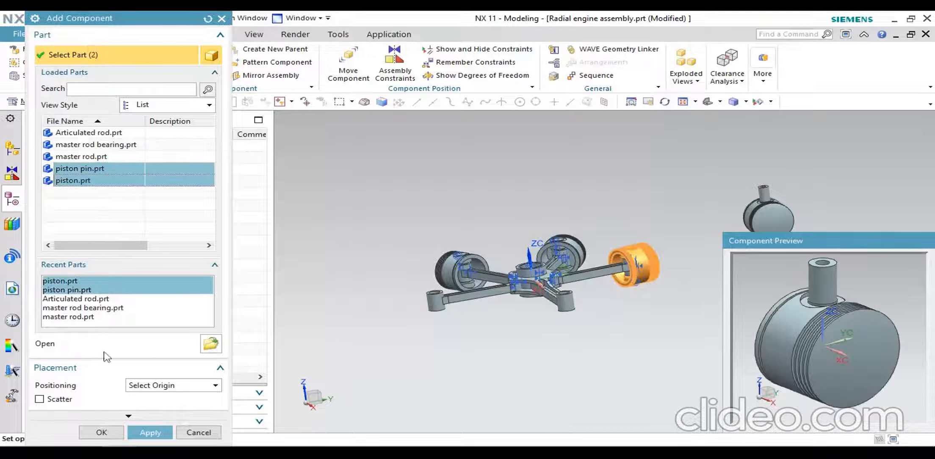
pyautogui.click(101, 432)
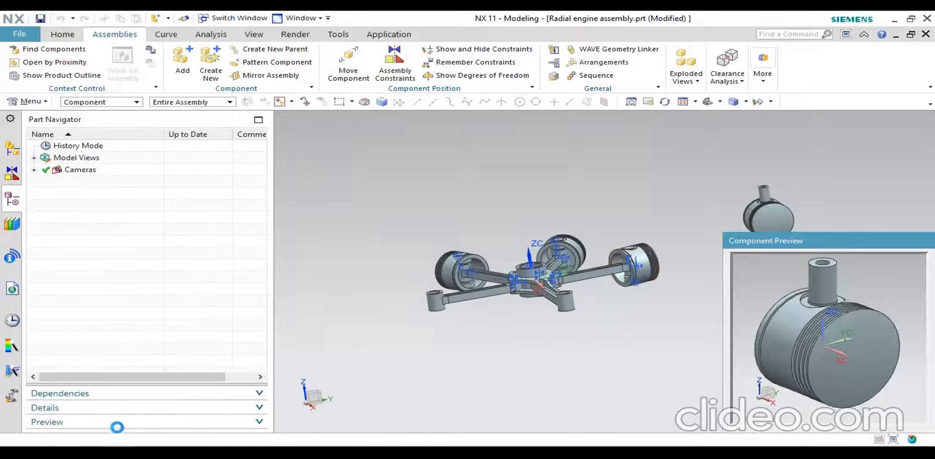
pyautogui.click(767, 302)
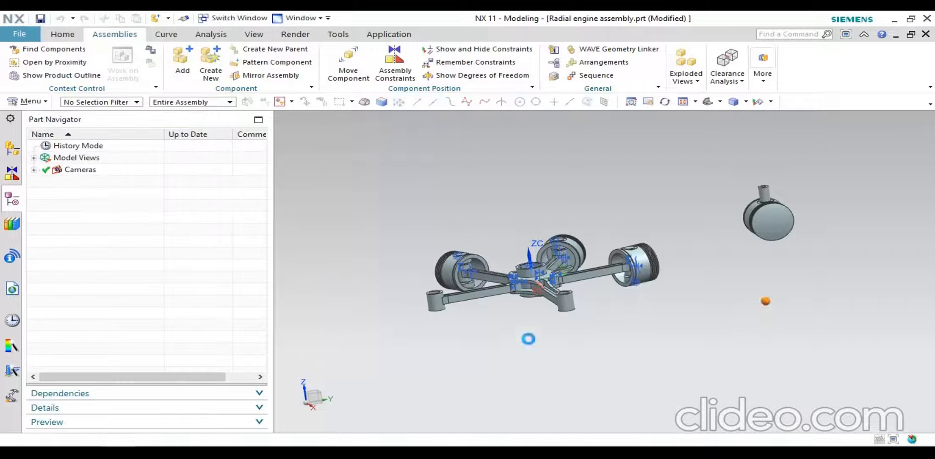
# - Apply a Concentric constraint between the loose piston pin's end edge and the hole edge of the piston's inner boss
pyautogui.moveTo(691, 326); pyautogui.dragTo(684, 306, button='middle')
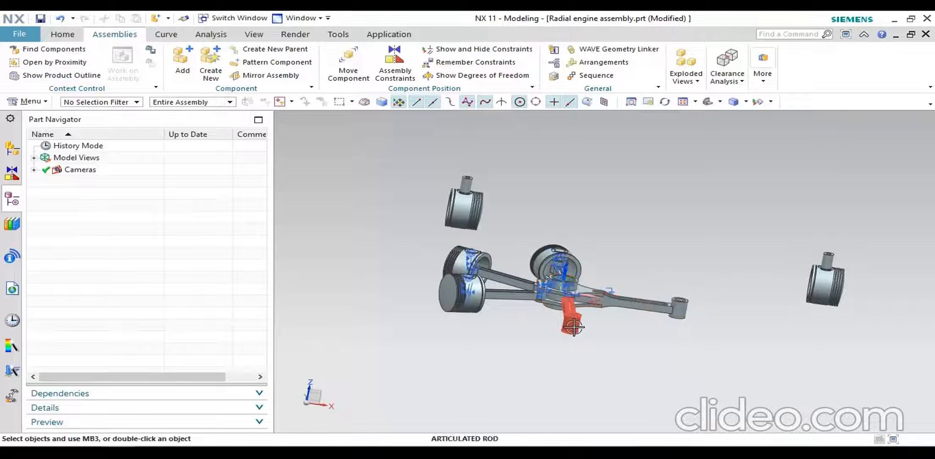
pyautogui.moveTo(425, 245)
pyautogui.mouseDown(button='middle')
pyautogui.moveTo(453, 236)
pyautogui.moveTo(411, 249)
pyautogui.mouseUp(button='middle')
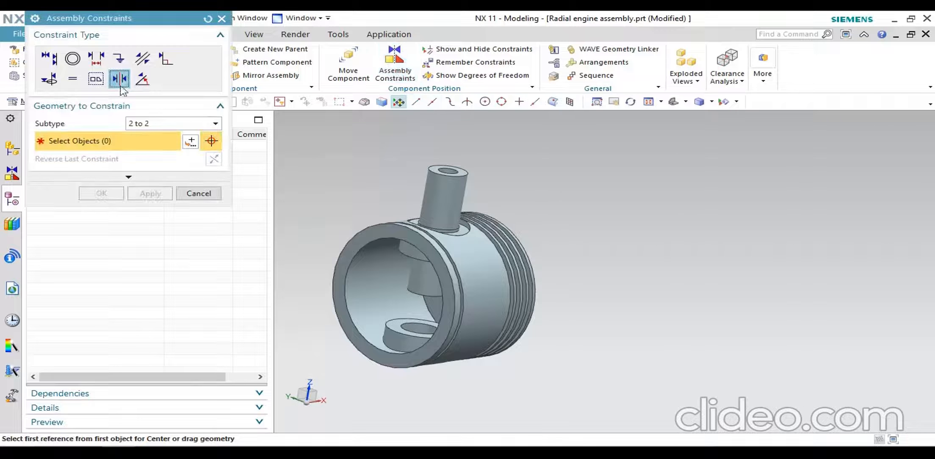
pyautogui.click(68, 60)
pyautogui.moveTo(356, 203); pyautogui.dragTo(495, 350, button='middle')
pyautogui.scroll(5, 535, 231)
pyautogui.click(518, 241)
pyautogui.scroll(-5, 518, 240)
pyautogui.scroll(3, 469, 410)
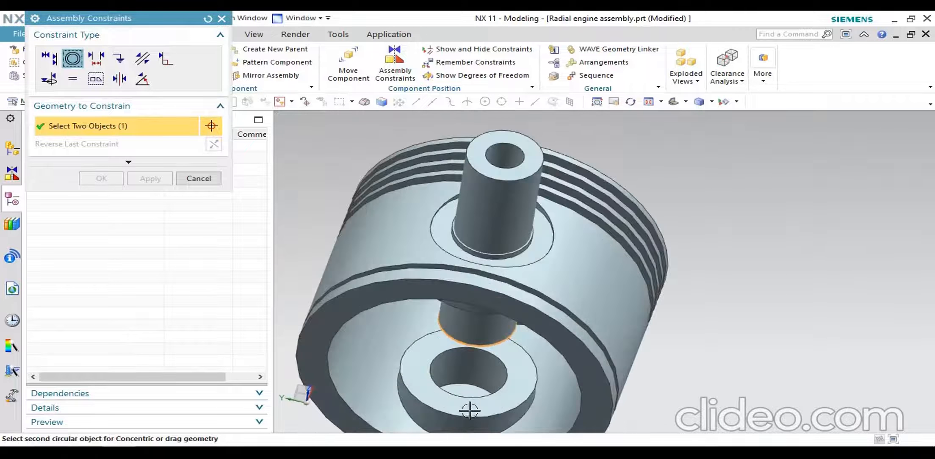
pyautogui.click(480, 390)
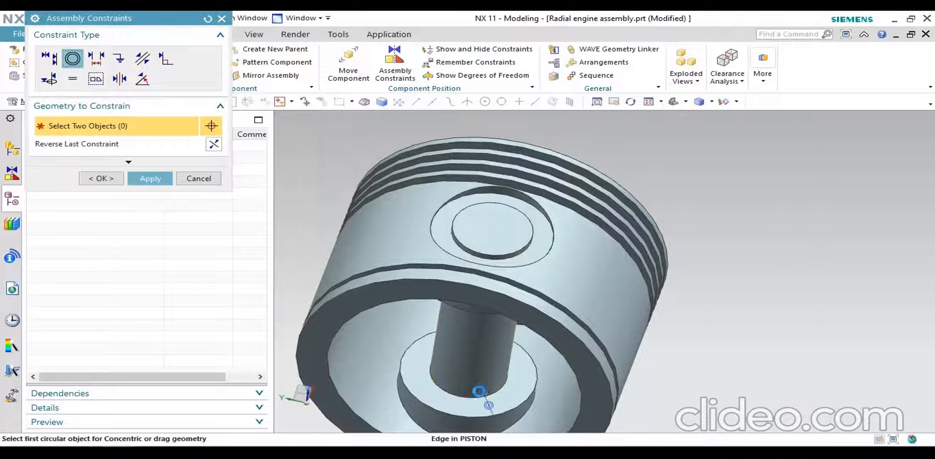
pyautogui.click(110, 180)
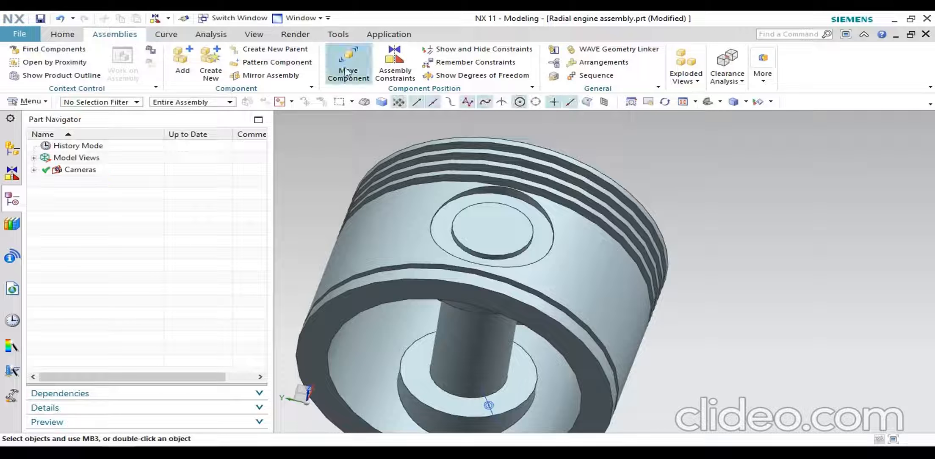
# - Align the newly constrained pin's centerline with the hole centerline of a free articulated rod using Touch Align
pyautogui.click(393, 71)
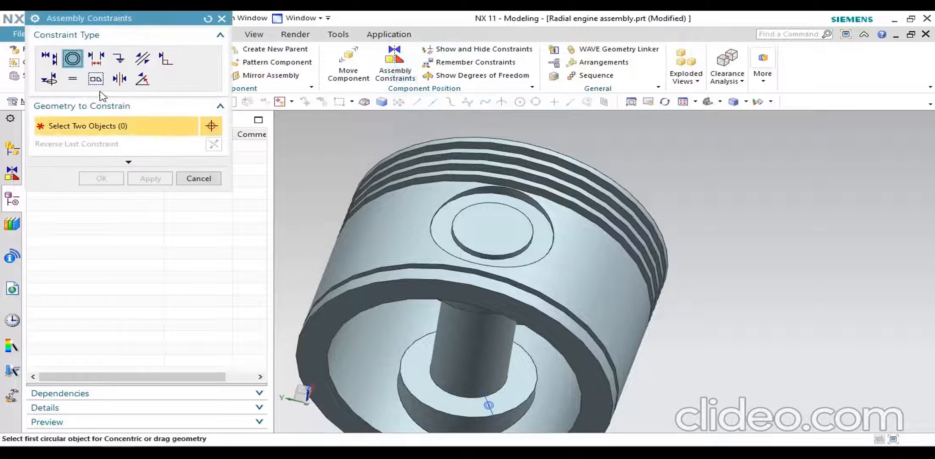
pyautogui.click(472, 341)
pyautogui.scroll(-6, 399, 210)
pyautogui.scroll(8, 810, 257)
pyautogui.click(646, 250)
pyautogui.scroll(-4, 483, 326)
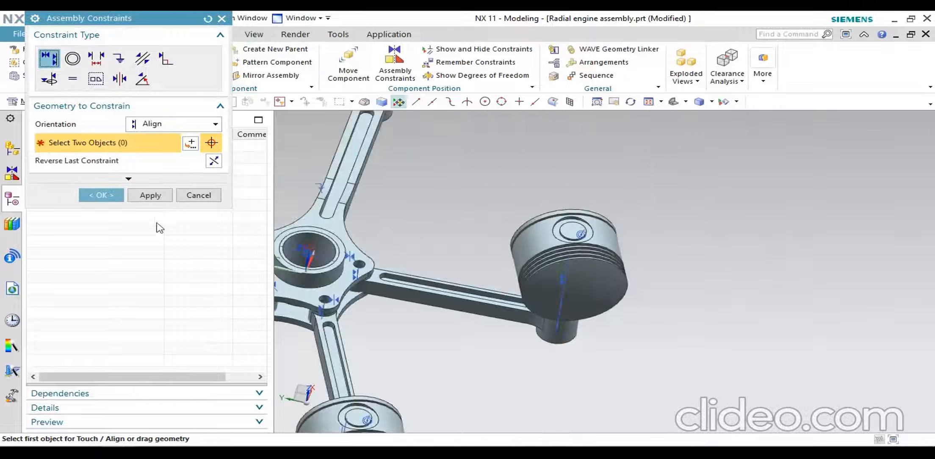
pyautogui.click(143, 196)
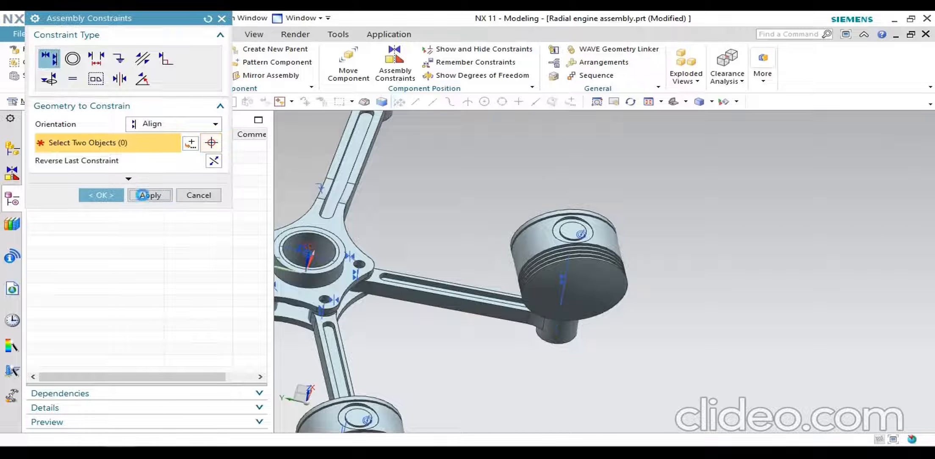
pyautogui.click(198, 195)
# - Rotate the newly aligned piston by -65° about its pin axis with a dynamic Move Component so it faces outward along its rod
pyautogui.scroll(-5, 550, 332)
pyautogui.moveTo(549, 333); pyautogui.dragTo(598, 292, button='middle')
pyautogui.scroll(4, 569, 251)
pyautogui.moveTo(568, 251); pyautogui.dragTo(582, 311, button='middle')
pyautogui.rightClick(638, 202)
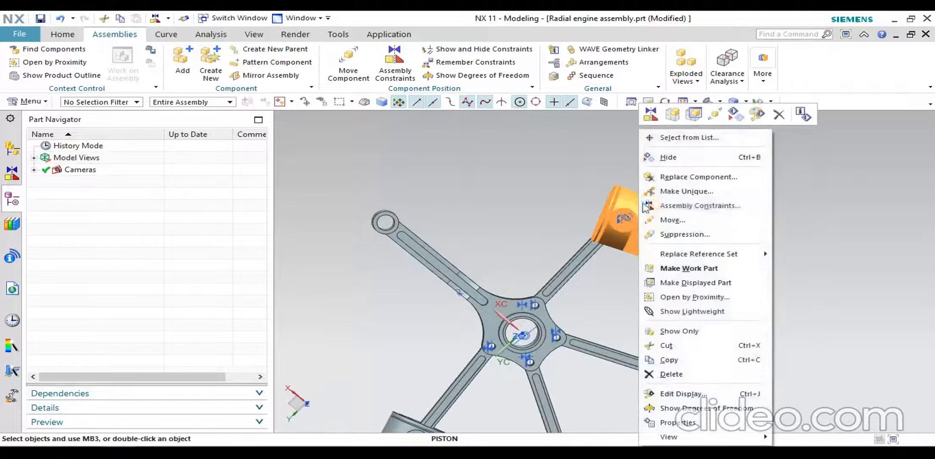
pyautogui.click(673, 221)
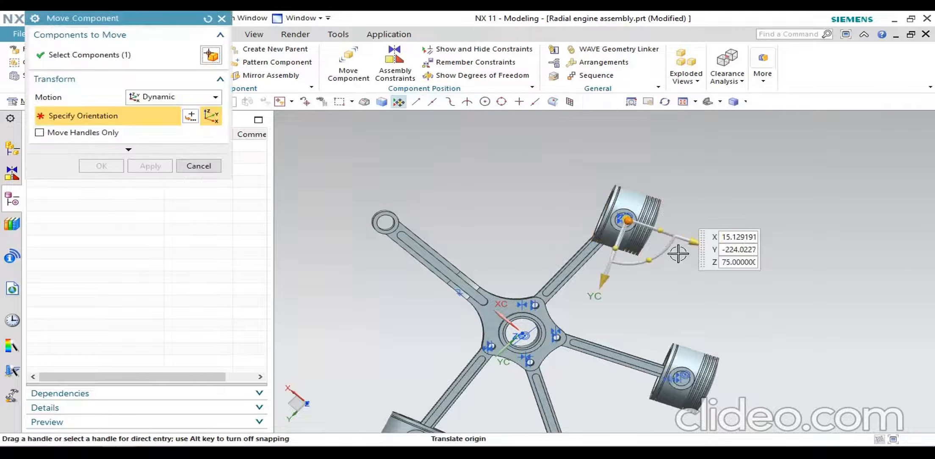
pyautogui.moveTo(652, 260); pyautogui.dragTo(676, 221)
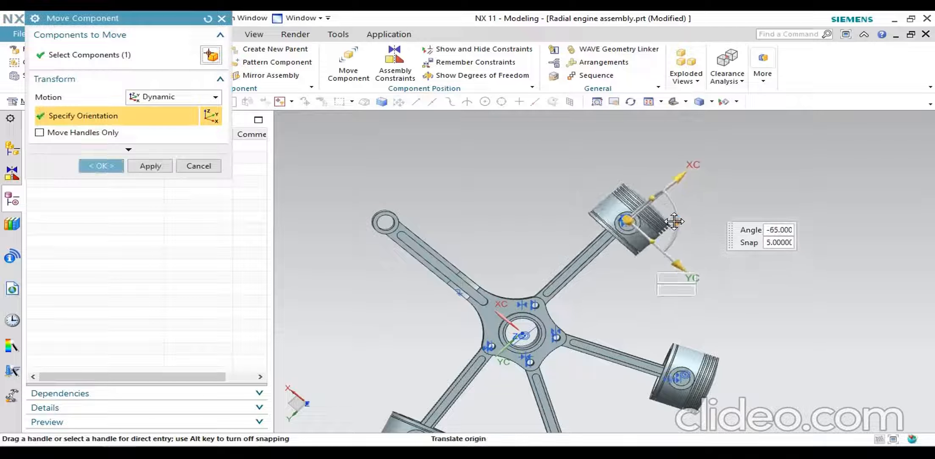
pyautogui.click(110, 167)
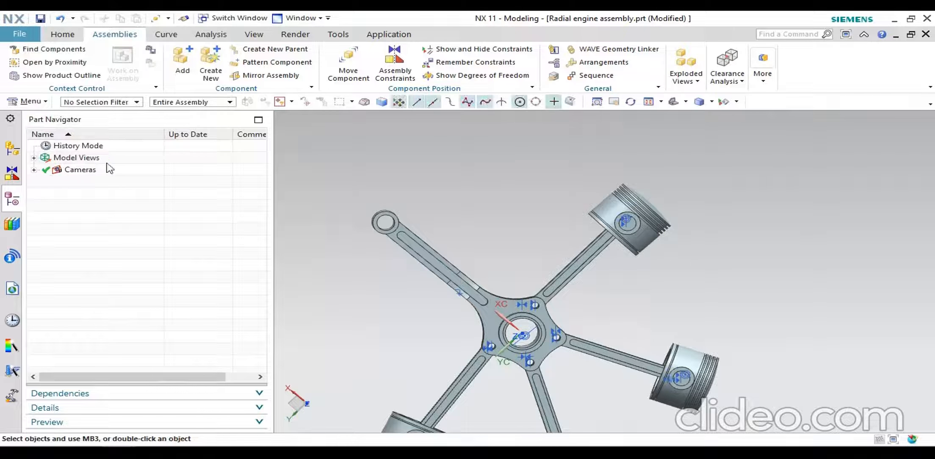
# - Apply a Concentric constraint between the remaining loose piston pin's end edge and the hole edge of its piston's inner boss
pyautogui.moveTo(669, 290); pyautogui.dragTo(722, 235, button='middle')
pyautogui.scroll(-3, 807, 251)
pyautogui.scroll(2, 571, 360)
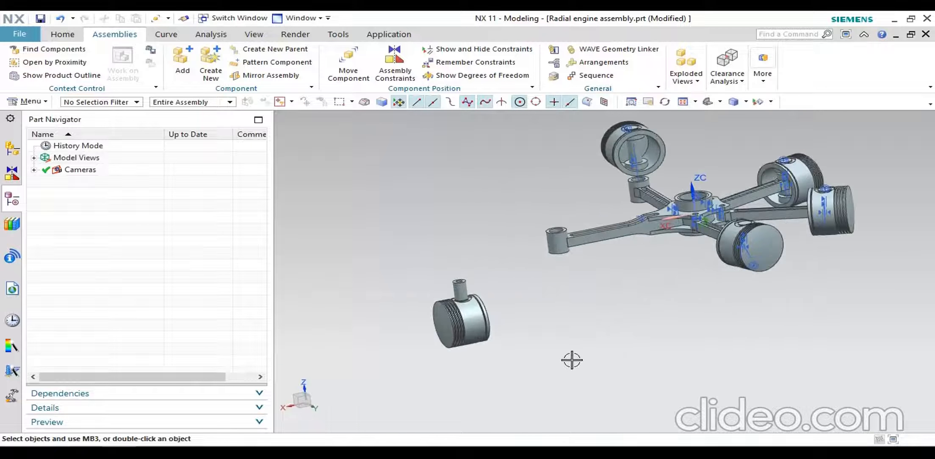
pyautogui.click(388, 71)
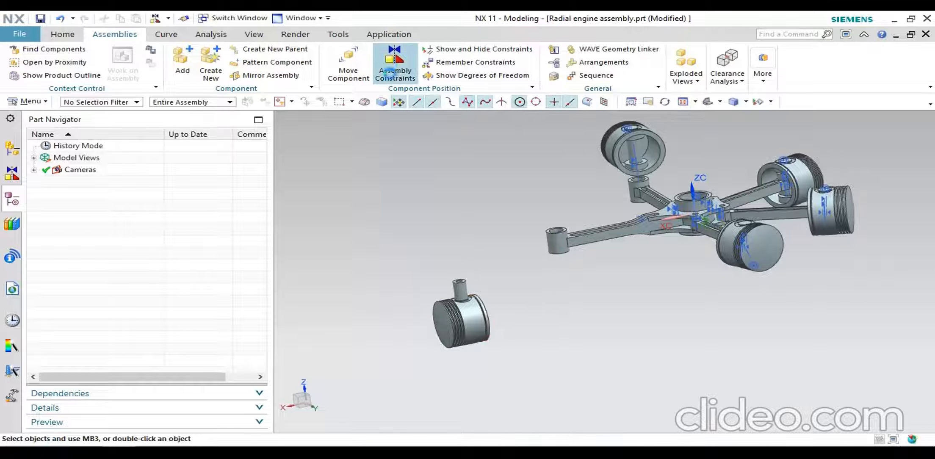
pyautogui.click(72, 58)
pyautogui.moveTo(572, 361); pyautogui.dragTo(426, 325, button='middle')
pyautogui.scroll(4, 349, 315)
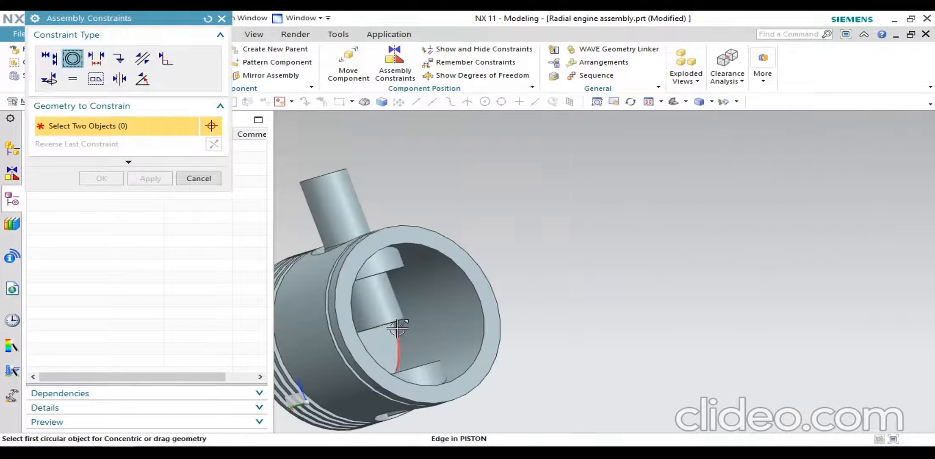
pyautogui.scroll(-4, 622, 329)
pyautogui.moveTo(579, 326); pyautogui.dragTo(612, 355, button='middle')
pyautogui.scroll(8, 632, 386)
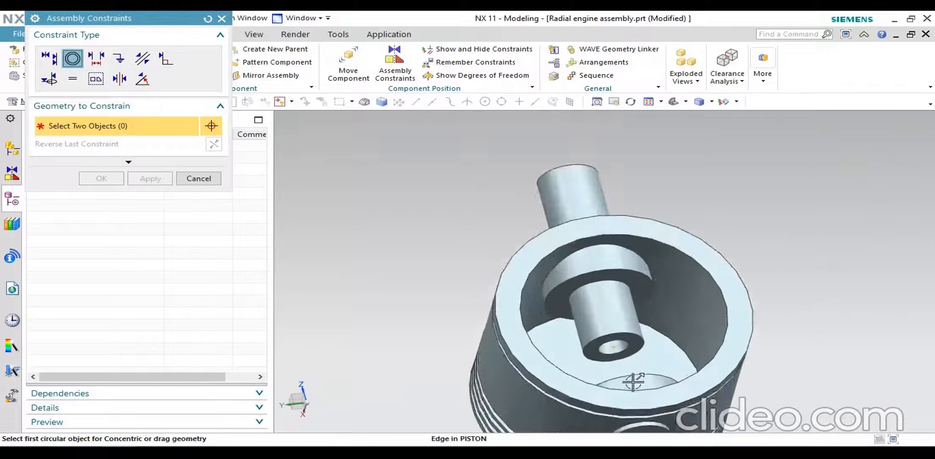
pyautogui.click(631, 270)
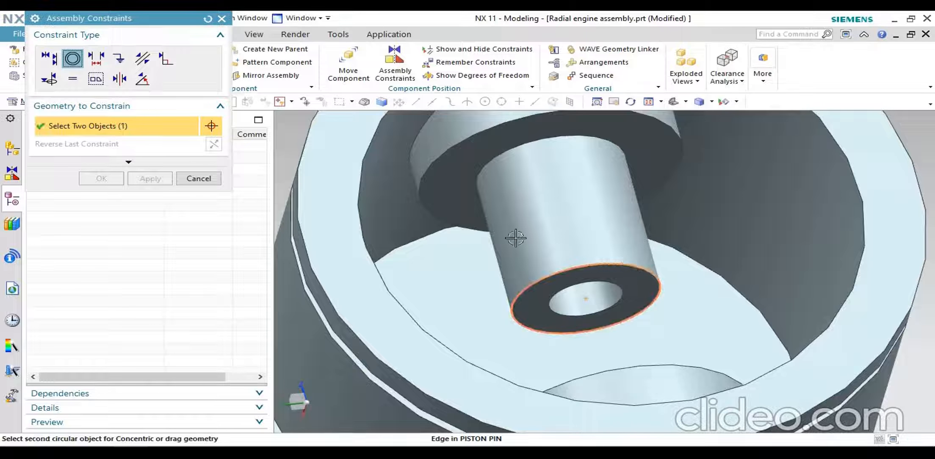
pyautogui.scroll(-5, 557, 254)
pyautogui.moveTo(558, 255); pyautogui.dragTo(553, 291, button='middle')
pyautogui.scroll(7, 520, 273)
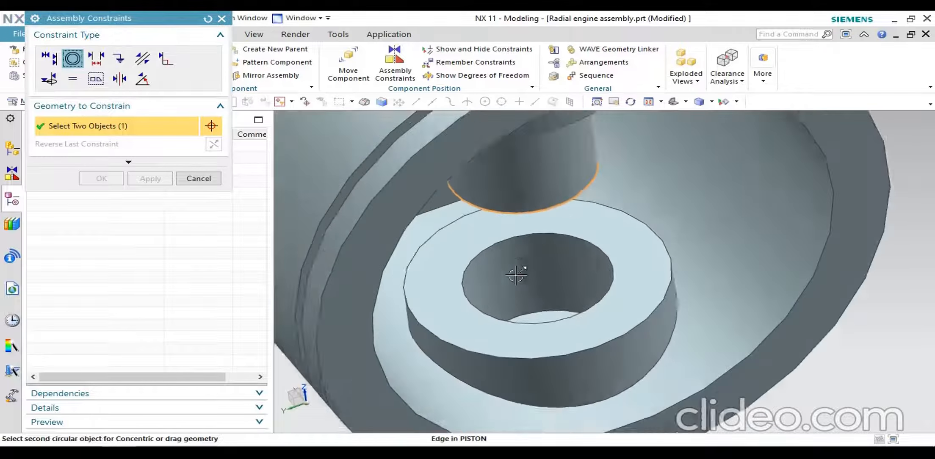
pyautogui.click(550, 318)
pyautogui.scroll(-6, 552, 330)
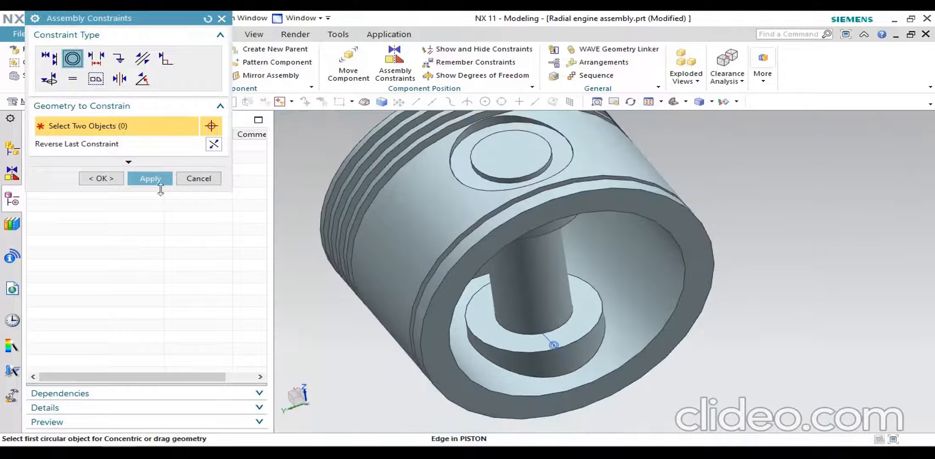
pyautogui.click(151, 178)
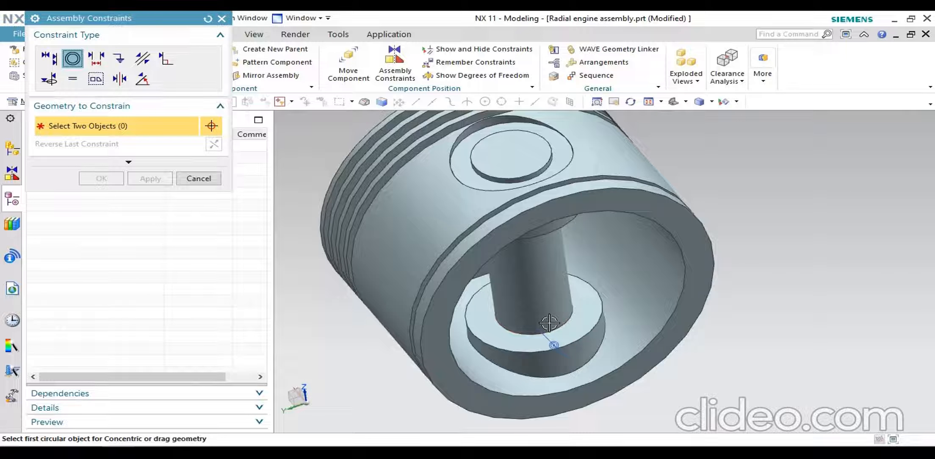
# - Align the newly constrained pin's centerline with the hole centerline at the master rod's free end using Touch Align
pyautogui.scroll(-5, 549, 323)
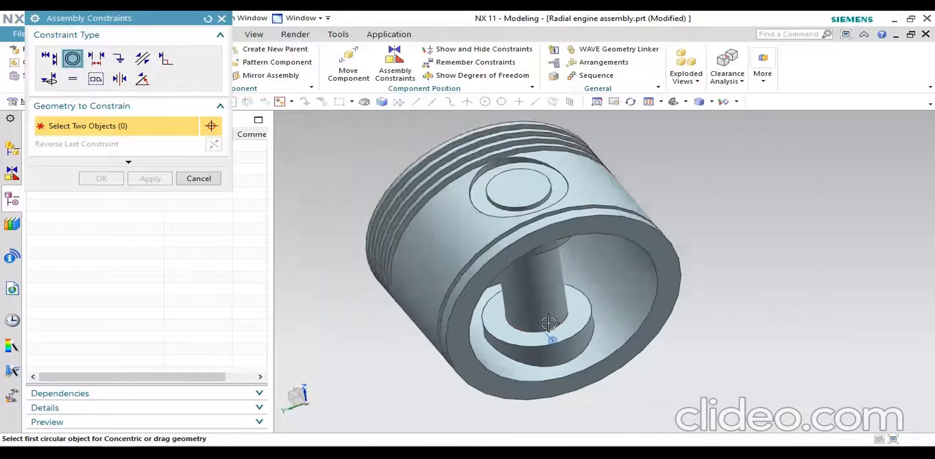
pyautogui.click(48, 57)
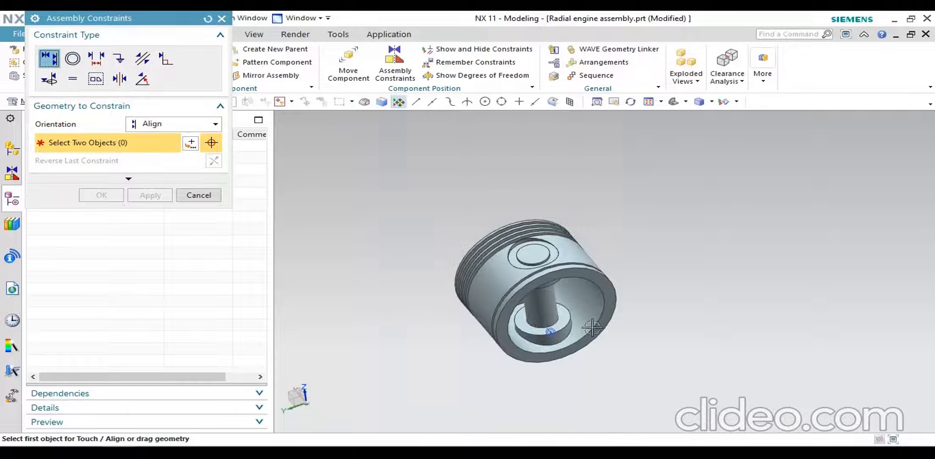
pyautogui.scroll(5, 553, 317)
pyautogui.click(534, 311)
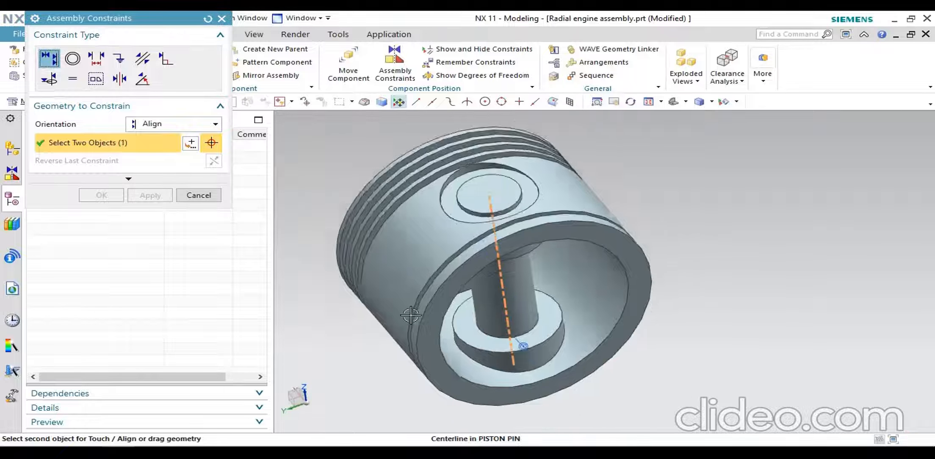
pyautogui.scroll(-5, 518, 338)
pyautogui.scroll(5, 561, 322)
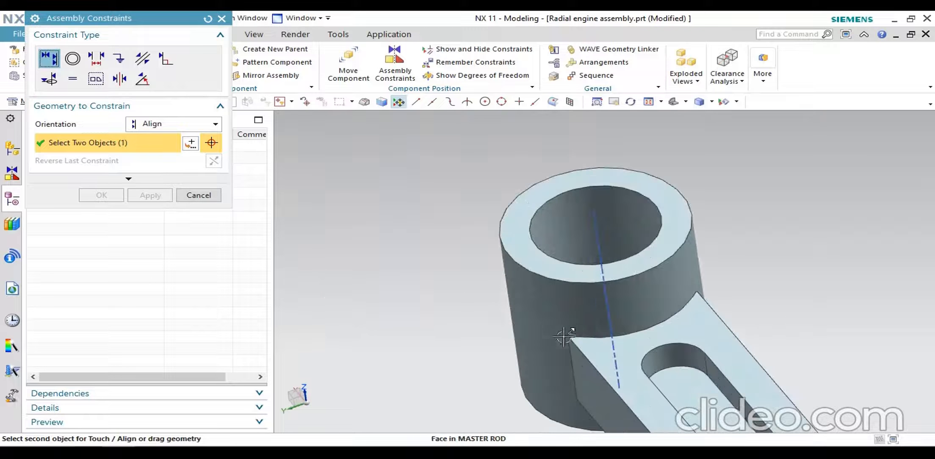
pyautogui.click(597, 245)
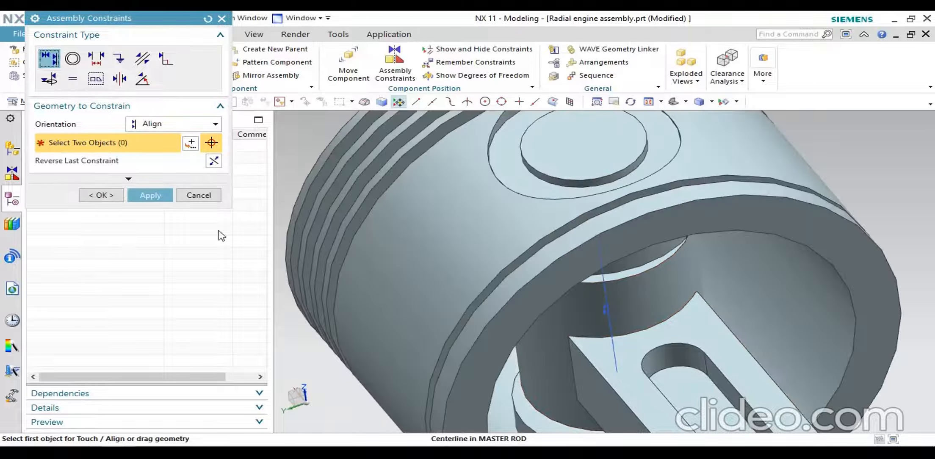
pyautogui.click(146, 195)
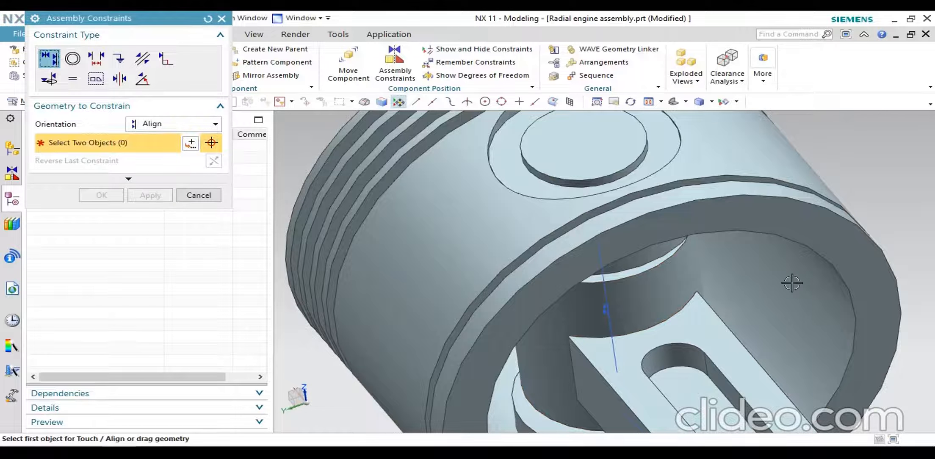
# - Examine the piston's fit on the master rod and the offset piston on the neighbouring articulated rod
pyautogui.scroll(-5, 551, 269)
pyautogui.scroll(-5, 556, 271)
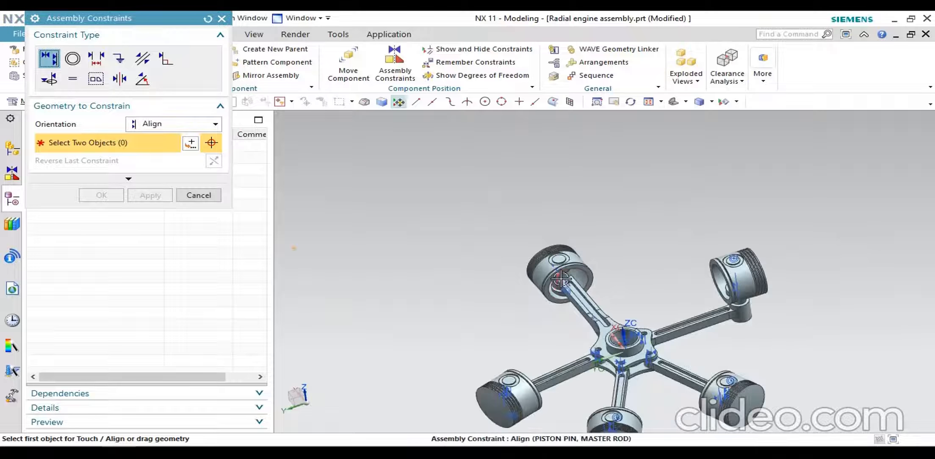
pyautogui.scroll(8, 585, 288)
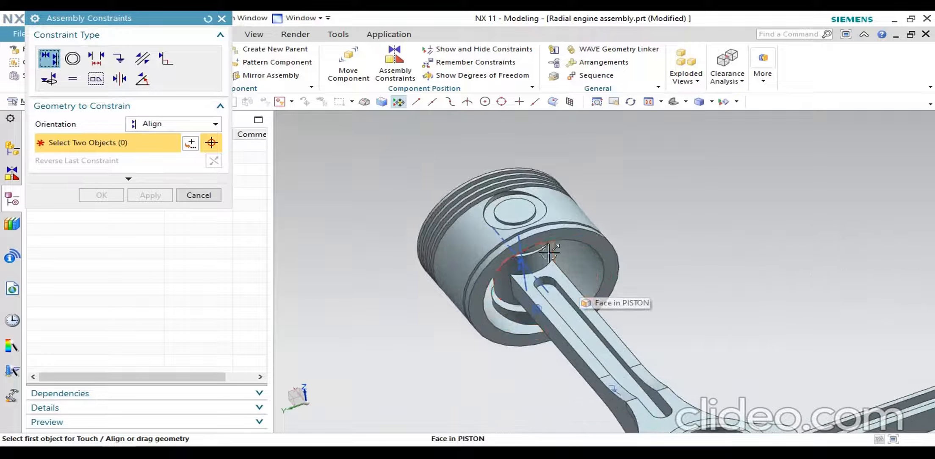
pyautogui.moveTo(541, 250); pyautogui.dragTo(531, 240, button='middle')
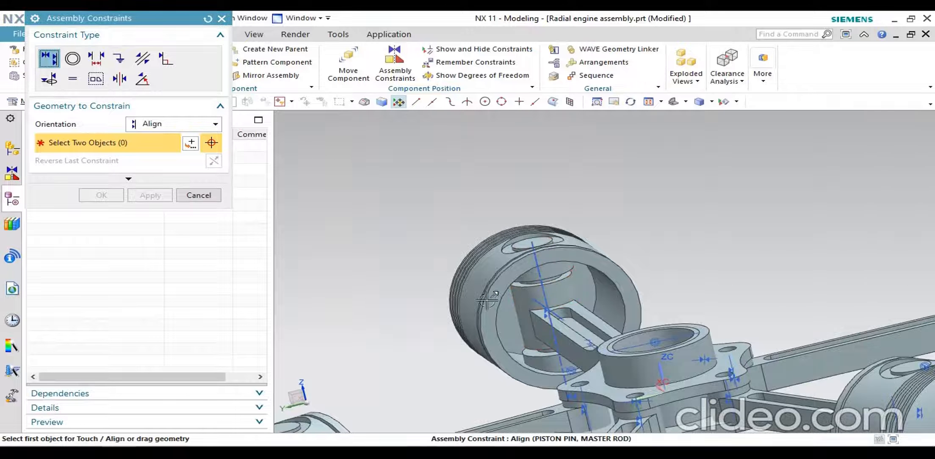
pyautogui.scroll(-5, 425, 273)
pyautogui.moveTo(417, 275); pyautogui.dragTo(604, 259, button='middle')
pyautogui.moveTo(476, 274); pyautogui.dragTo(486, 231, button='middle')
pyautogui.scroll(5, 487, 225)
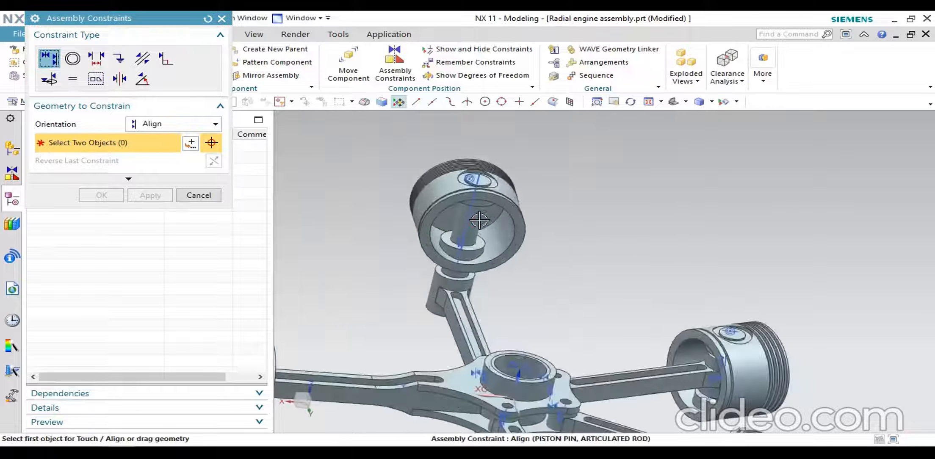
# - Center the offset piston's two inner boss faces on the articulated rod's two end-eye faces with a 2 to 2 Center constraint
pyautogui.click(119, 79)
pyautogui.scroll(3, 475, 304)
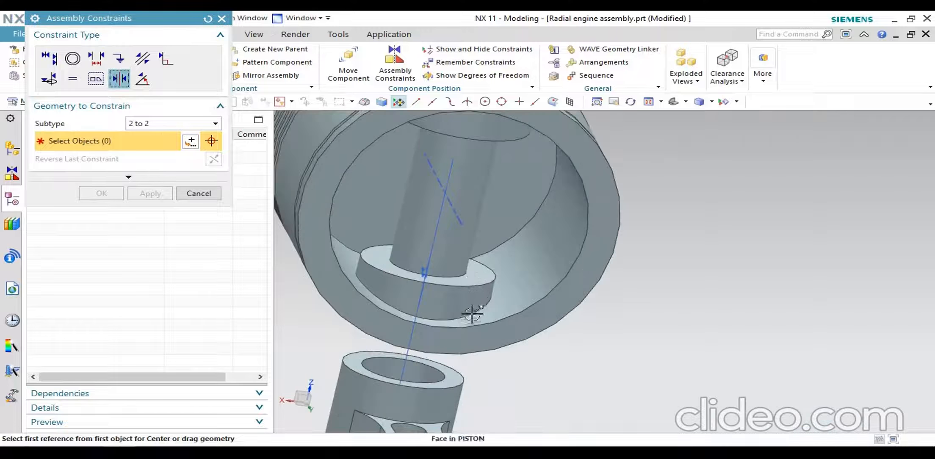
pyautogui.click(478, 271)
pyautogui.scroll(-4, 478, 275)
pyautogui.moveTo(517, 293); pyautogui.dragTo(509, 315, button='middle')
pyautogui.scroll(3, 475, 376)
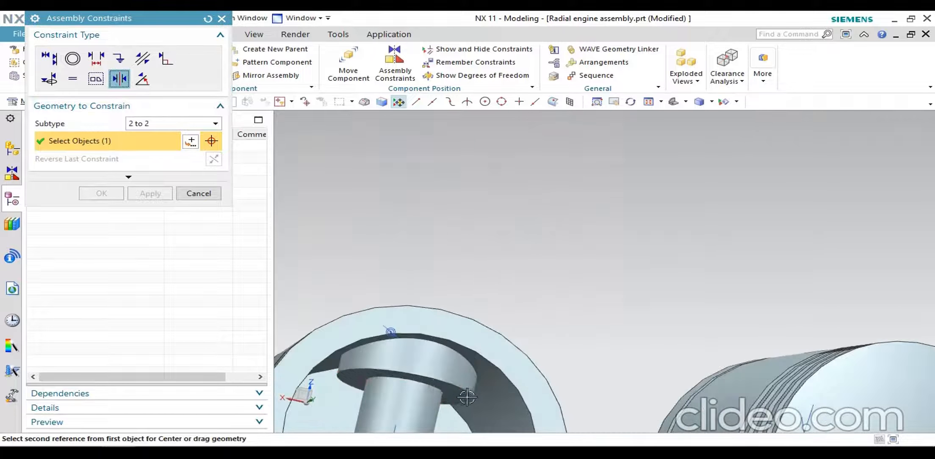
pyautogui.click(463, 397)
pyautogui.scroll(-2, 478, 293)
pyautogui.scroll(-4, 472, 381)
pyautogui.scroll(6, 467, 359)
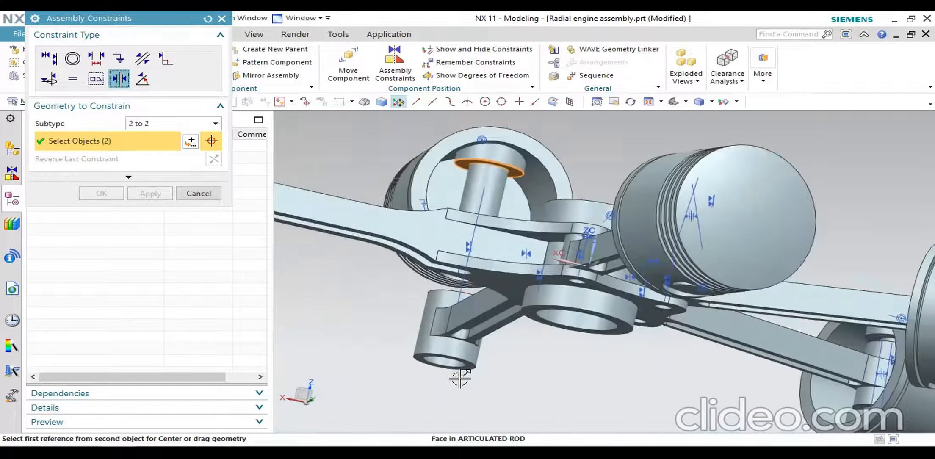
pyautogui.click(483, 351)
pyautogui.scroll(-3, 440, 345)
pyautogui.moveTo(440, 345); pyautogui.dragTo(488, 264, button='middle')
pyautogui.scroll(6, 487, 182)
pyautogui.click(492, 180)
pyautogui.scroll(-5, 535, 209)
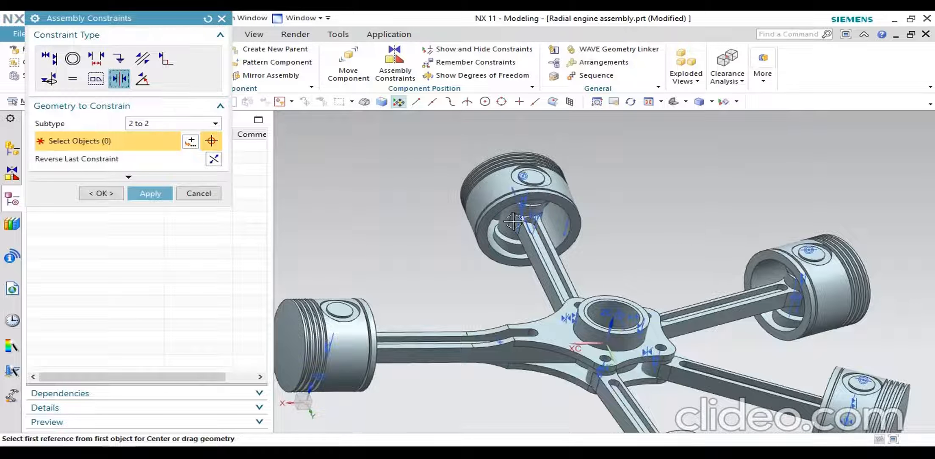
# - Apply a 2 to 2 Center constraint between the master rod piston's two inner boss faces and the rod end's two opposite faces
pyautogui.scroll(-3, 632, 213)
pyautogui.moveTo(641, 244); pyautogui.dragTo(438, 286, button='middle')
pyautogui.scroll(5, 649, 246)
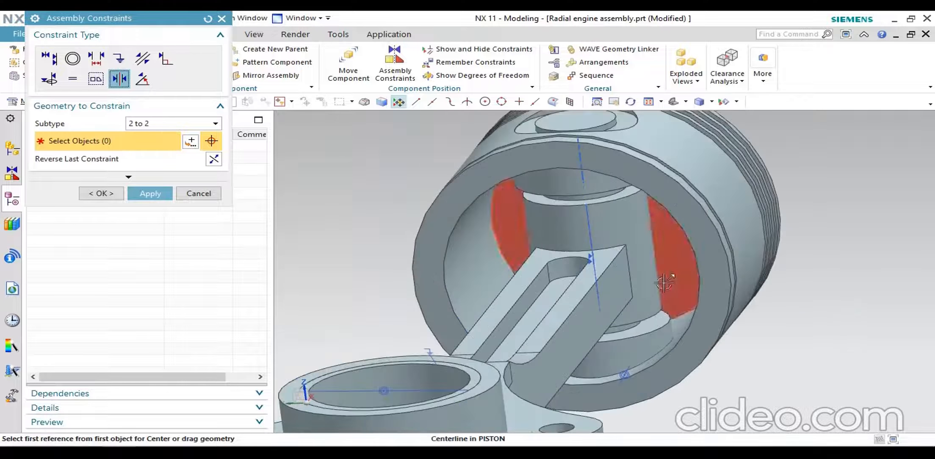
pyautogui.click(651, 328)
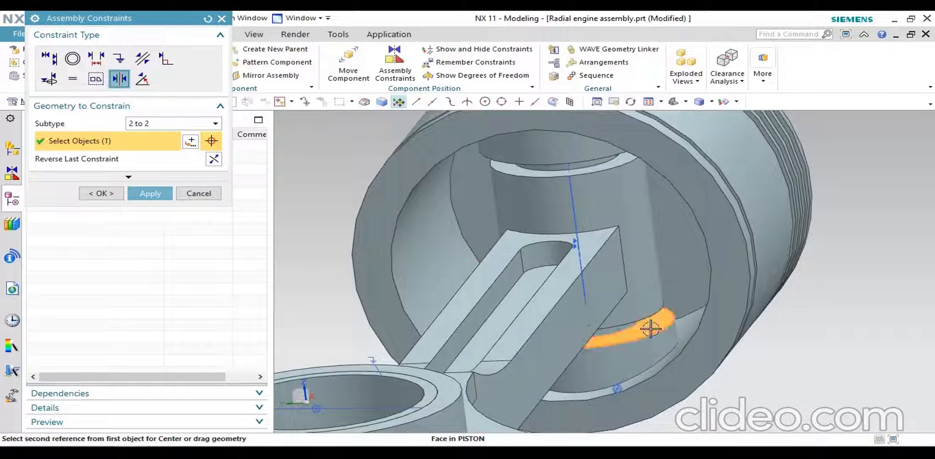
pyautogui.scroll(-3, 632, 262)
pyautogui.moveTo(633, 263); pyautogui.dragTo(624, 250, button='middle')
pyautogui.scroll(-5, 624, 250)
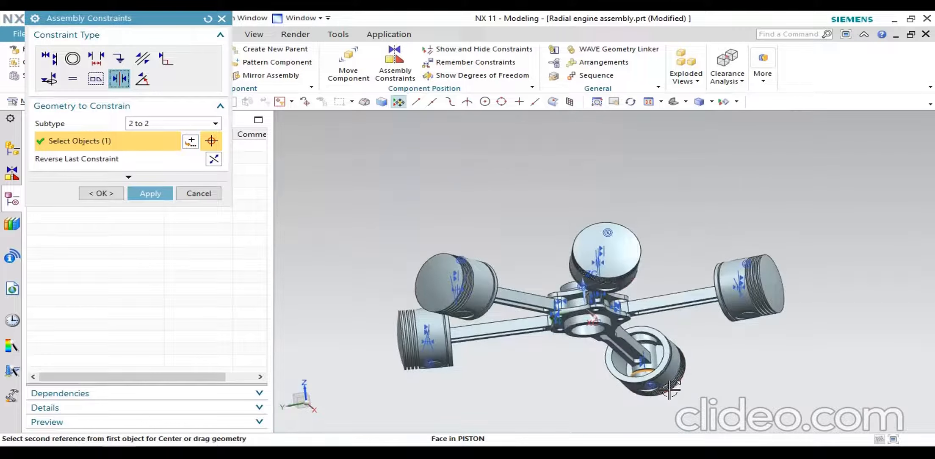
pyautogui.scroll(6, 631, 271)
pyautogui.click(648, 249)
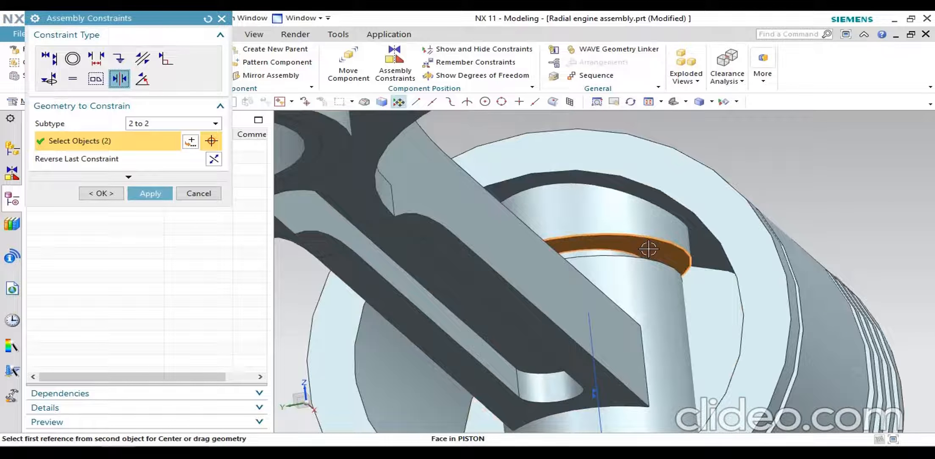
pyautogui.scroll(-3, 622, 269)
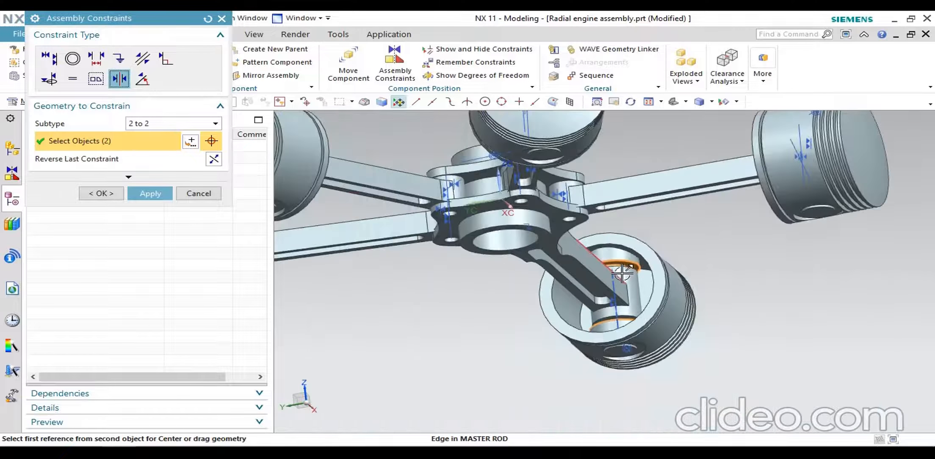
pyautogui.moveTo(625, 276); pyautogui.dragTo(631, 295, button='middle')
pyautogui.scroll(-2, 591, 170)
pyautogui.scroll(8, 586, 156)
pyautogui.click(658, 187)
pyautogui.scroll(-3, 713, 222)
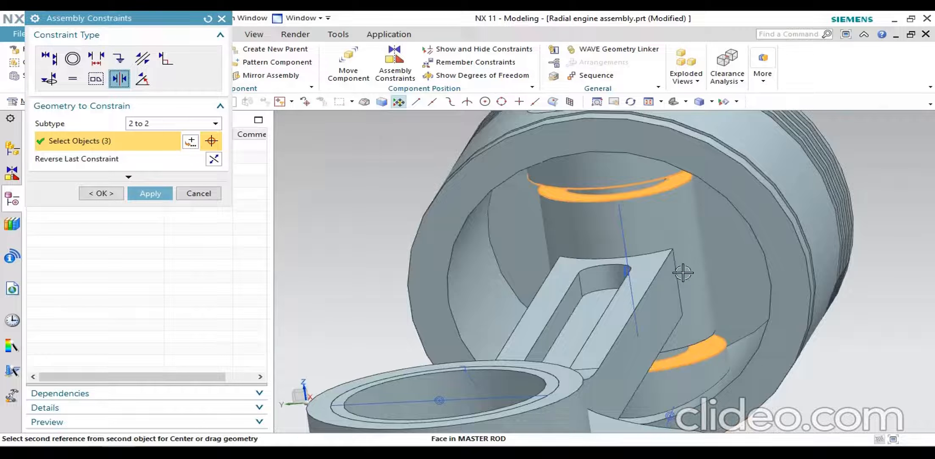
pyautogui.scroll(-3, 695, 279)
pyautogui.scroll(7, 700, 272)
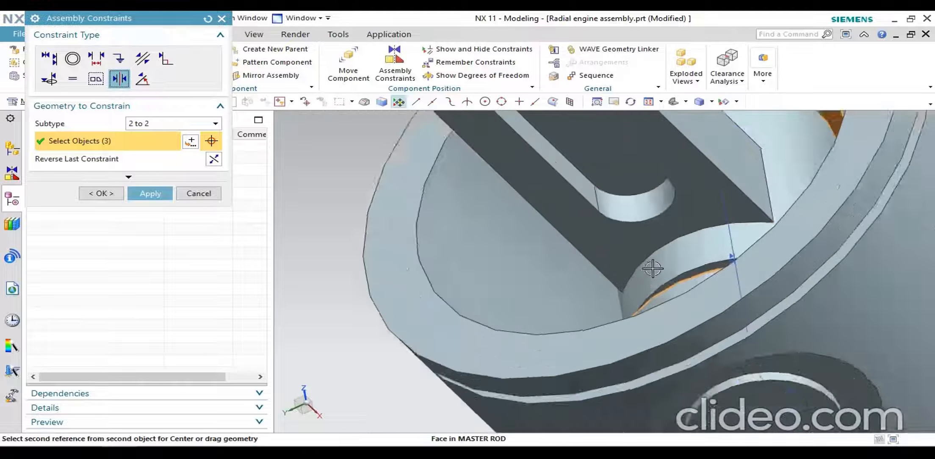
pyautogui.click(753, 288)
pyautogui.scroll(-4, 610, 281)
pyautogui.click(148, 194)
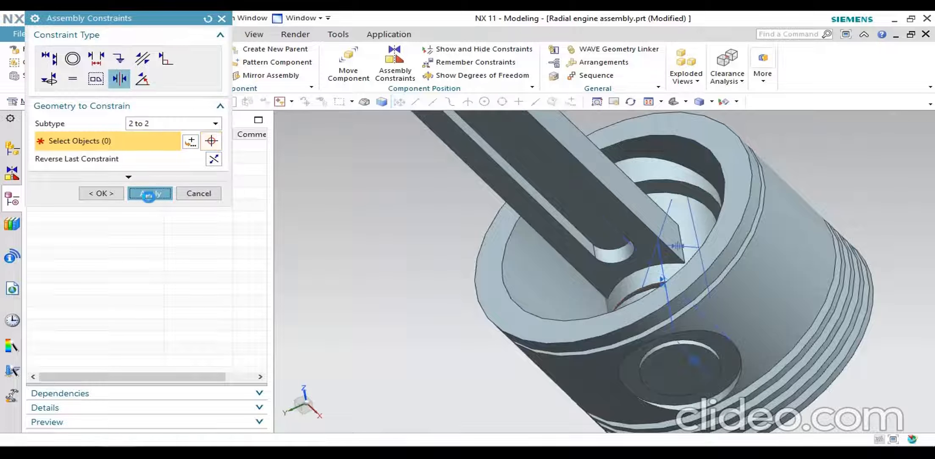
pyautogui.click(199, 193)
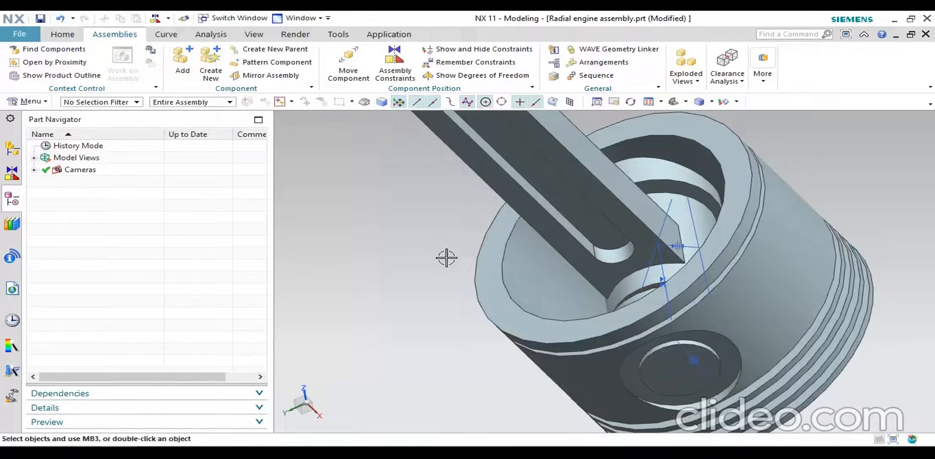
# - Inspect the complete five-piston assembly and how the pistons sit on their rods and pins
pyautogui.scroll(-5, 545, 269)
pyautogui.scroll(-3, 545, 270)
pyautogui.moveTo(569, 237); pyautogui.dragTo(541, 327, button='middle')
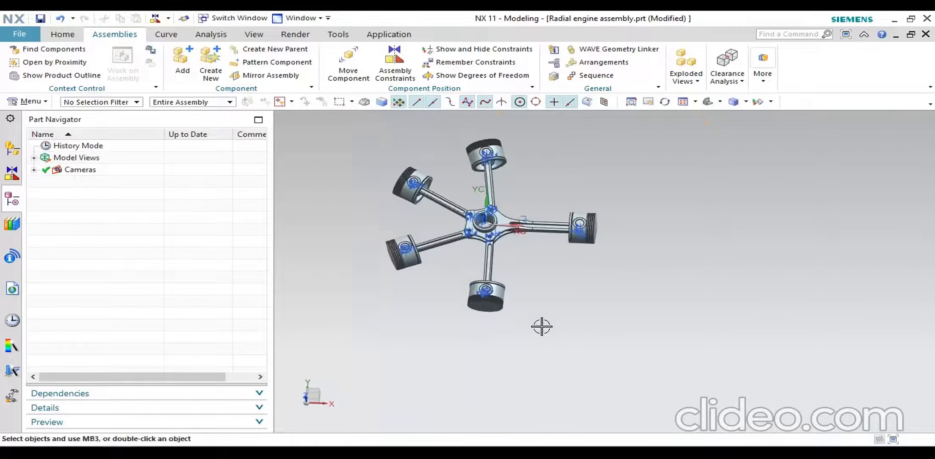
pyautogui.scroll(-2, 646, 356)
pyautogui.scroll(3, 528, 242)
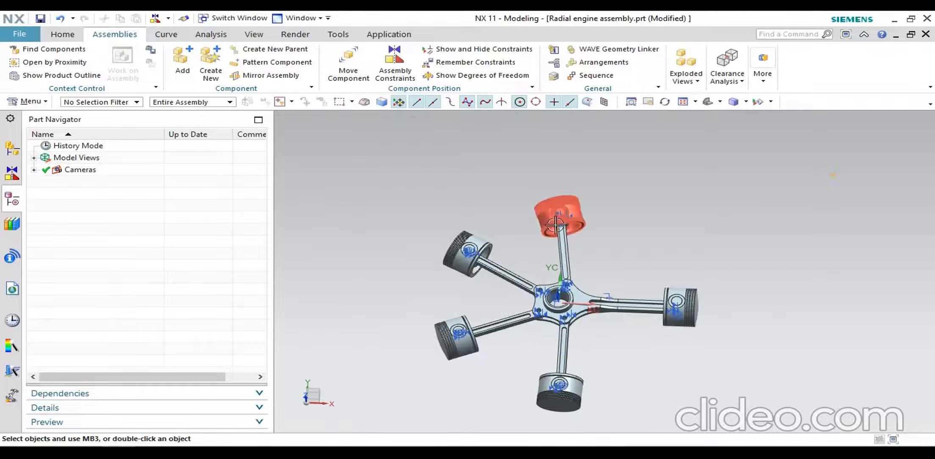
pyautogui.scroll(5, 555, 227)
pyautogui.scroll(-5, 562, 227)
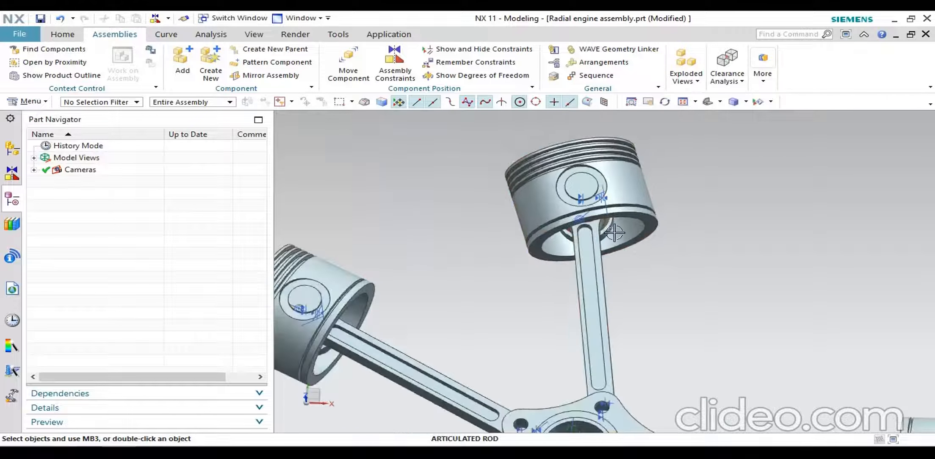
pyautogui.scroll(5, 421, 287)
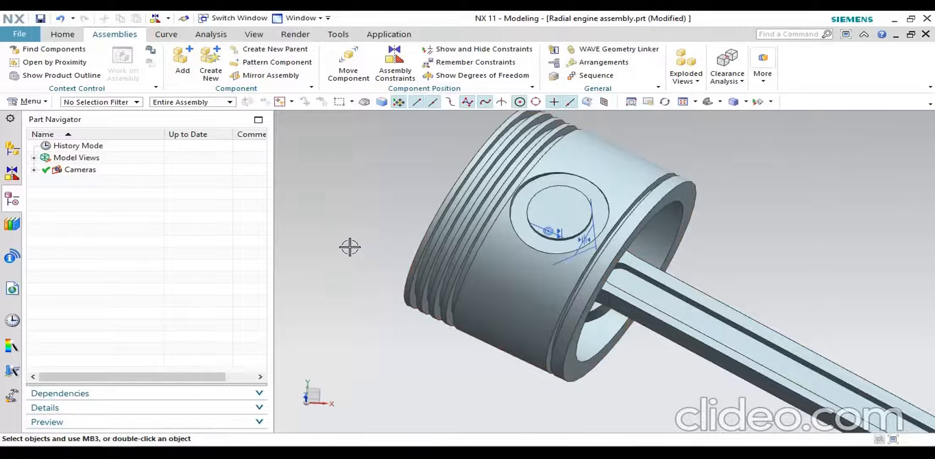
# - Add one piston ring component to the assembly and place it in the open space beside the pistons
pyautogui.scroll(-1, 347, 245)
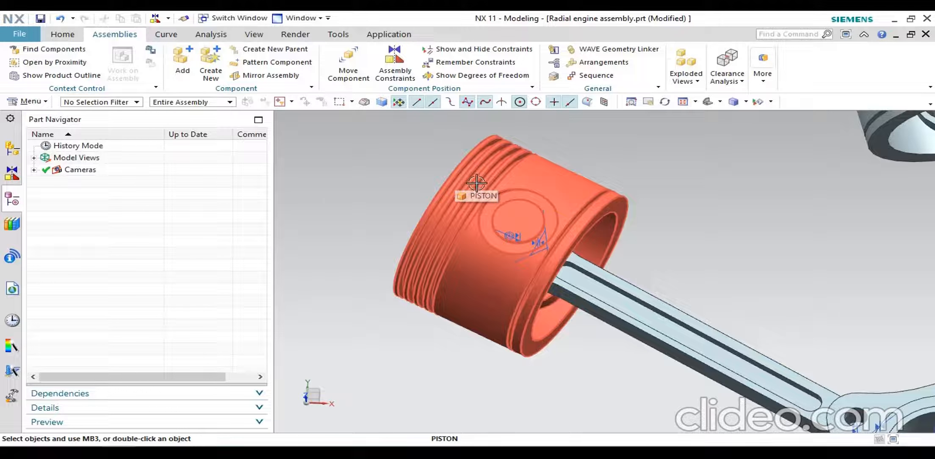
pyautogui.scroll(-2, 514, 252)
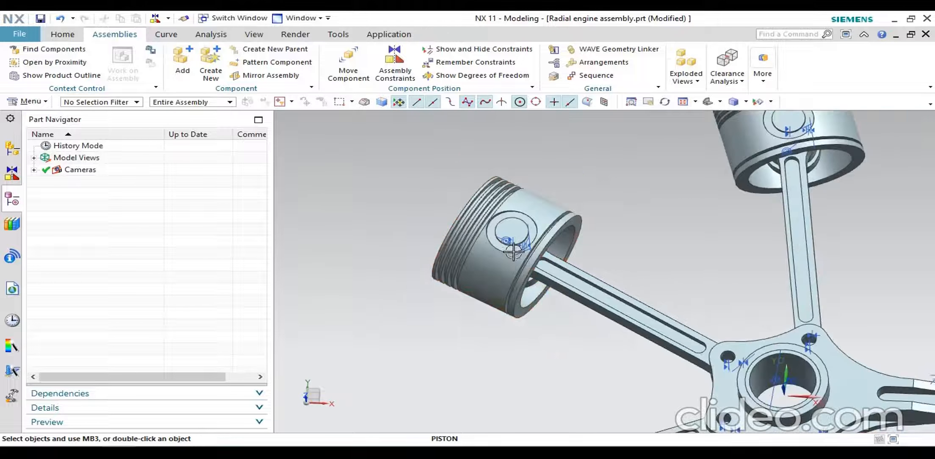
pyautogui.click(182, 64)
pyautogui.click(212, 344)
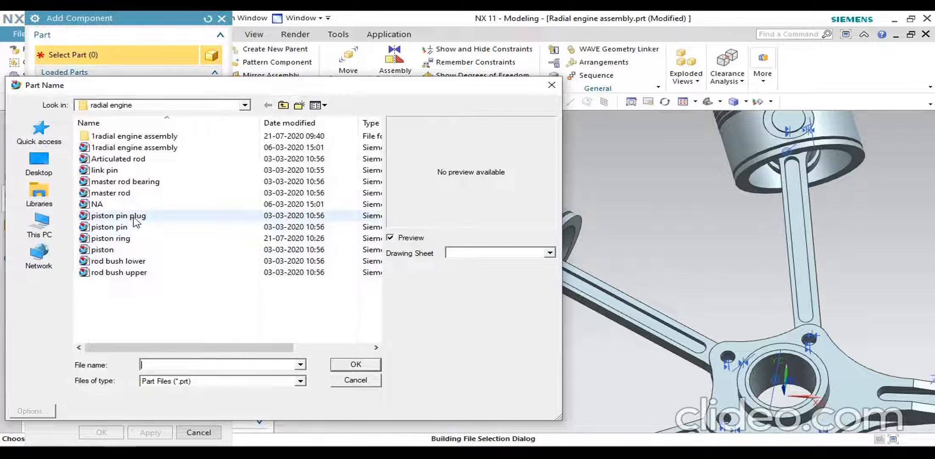
pyautogui.click(136, 250)
pyautogui.press('Up')
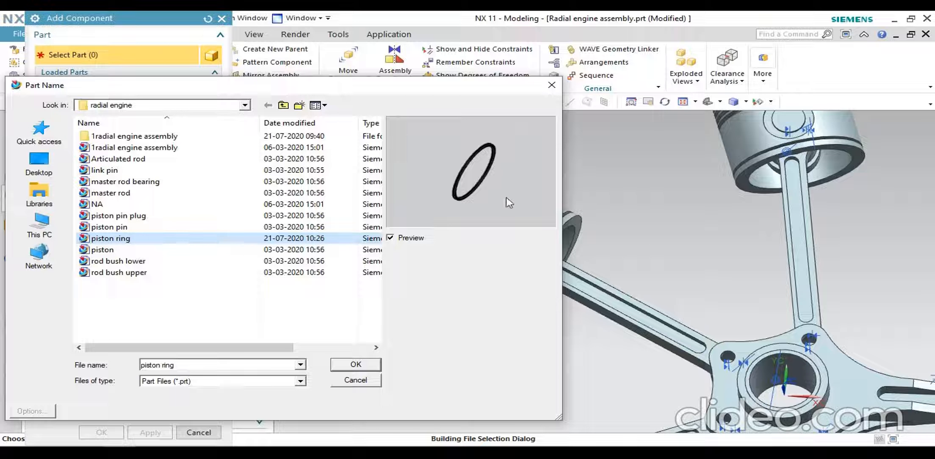
pyautogui.click(359, 366)
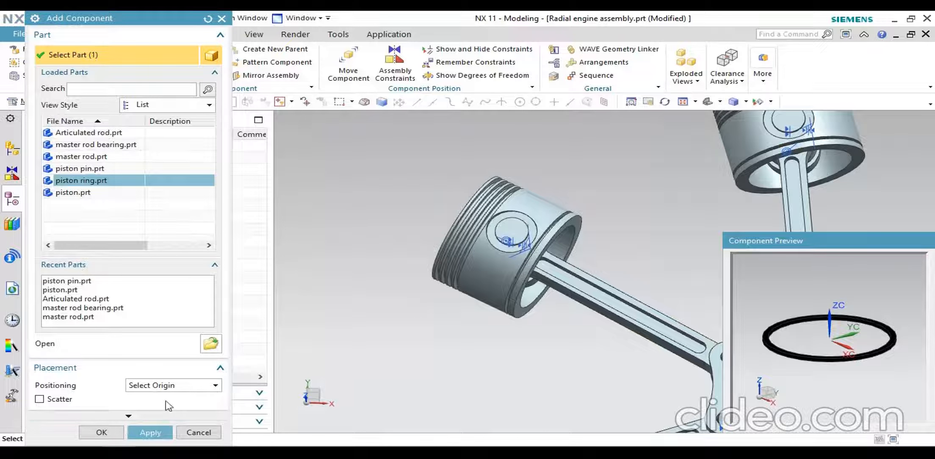
pyautogui.click(102, 433)
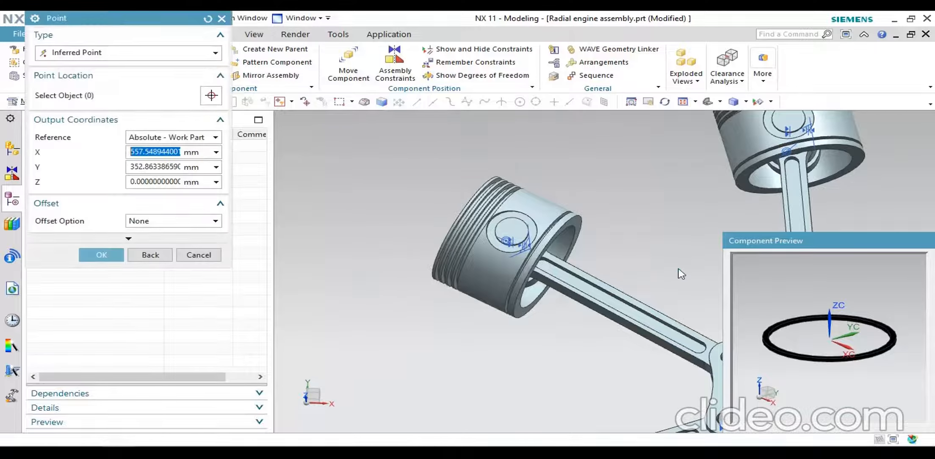
pyautogui.scroll(-3, 681, 267)
pyautogui.press('Return')
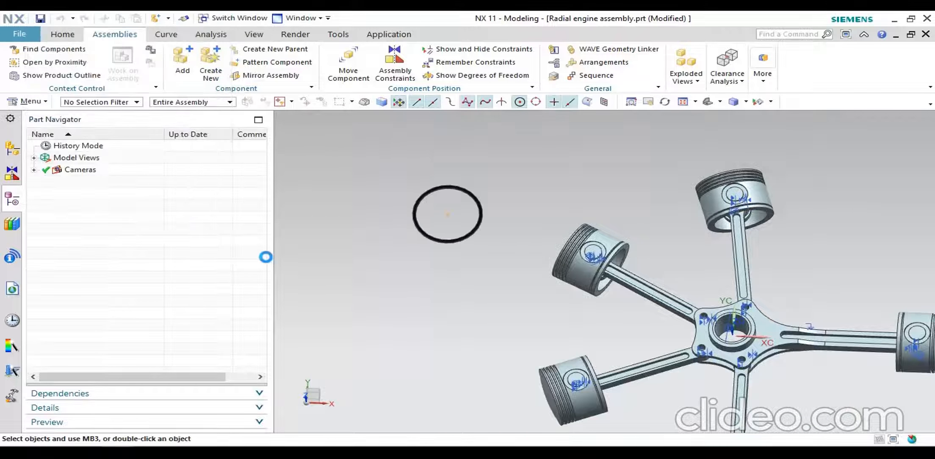
pyautogui.moveTo(445, 309); pyautogui.dragTo(475, 322, button='middle')
pyautogui.scroll(1, 474, 322)
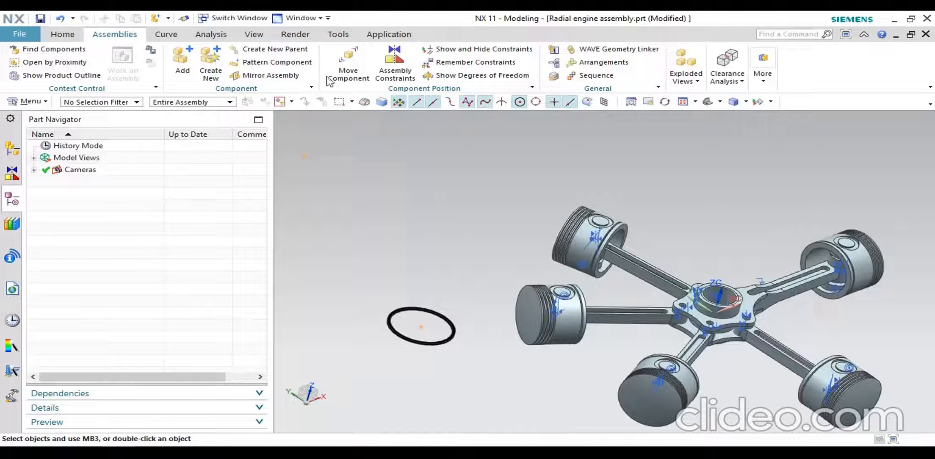
pyautogui.click(386, 66)
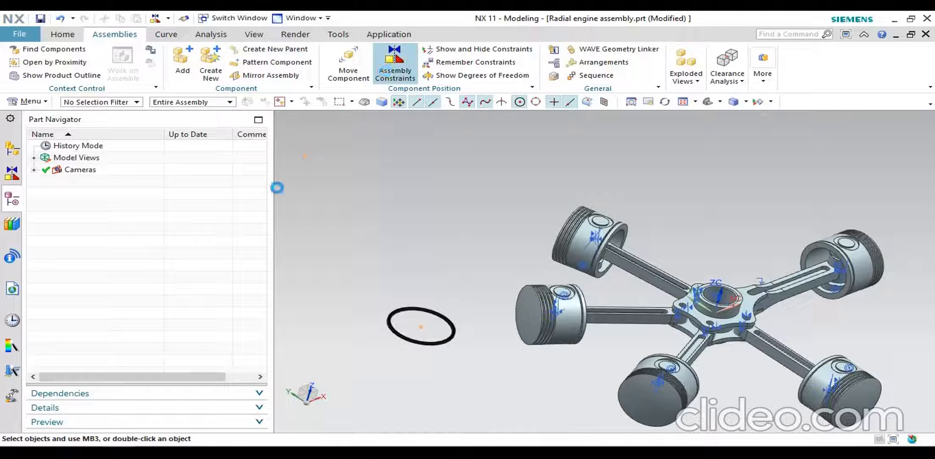
pyautogui.click(72, 58)
pyautogui.scroll(3, 419, 312)
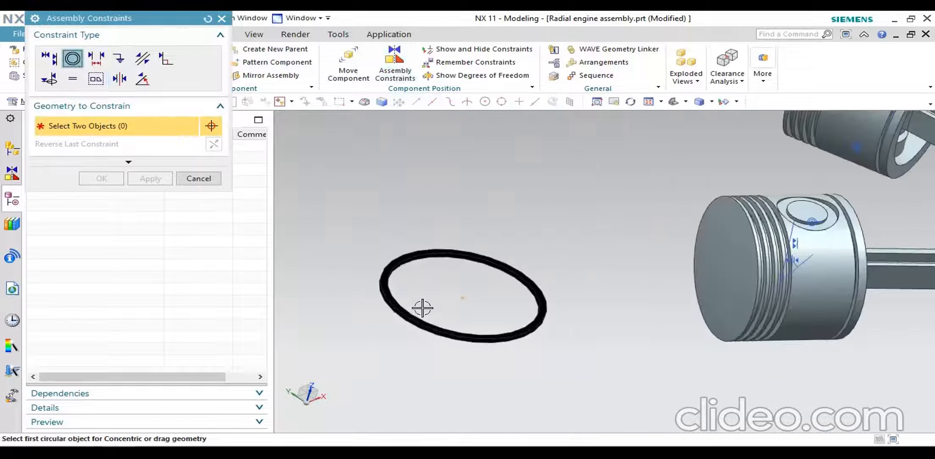
pyautogui.scroll(3, 419, 312)
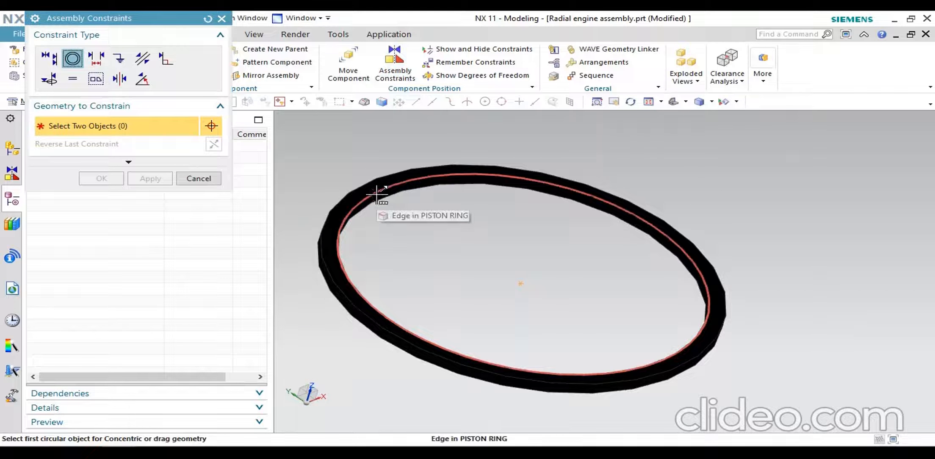
pyautogui.click(377, 194)
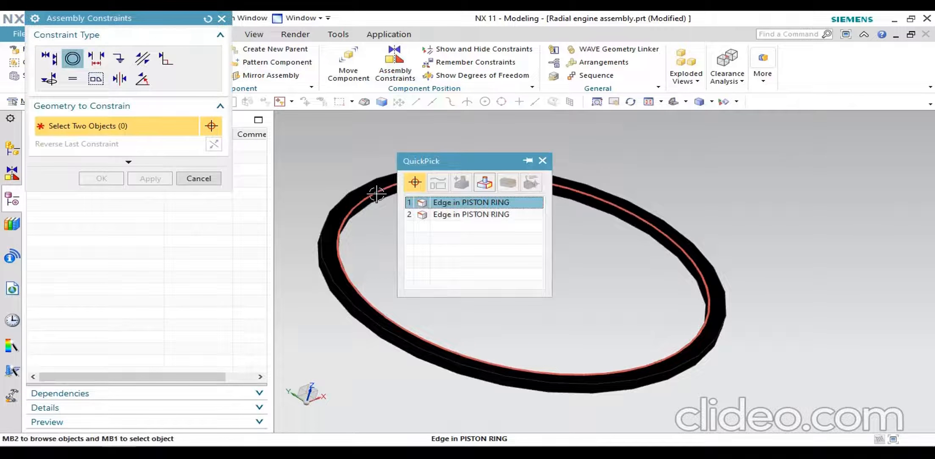
pyautogui.click(462, 216)
pyautogui.scroll(-3, 463, 334)
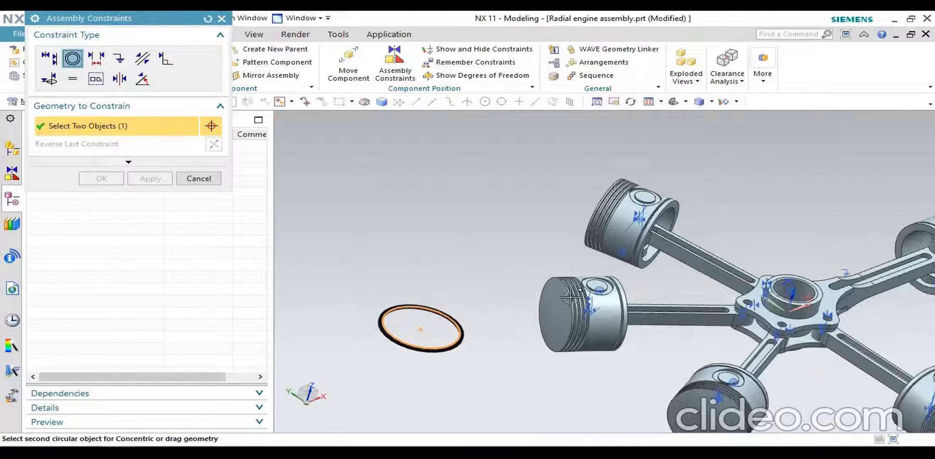
pyautogui.scroll(5, 571, 297)
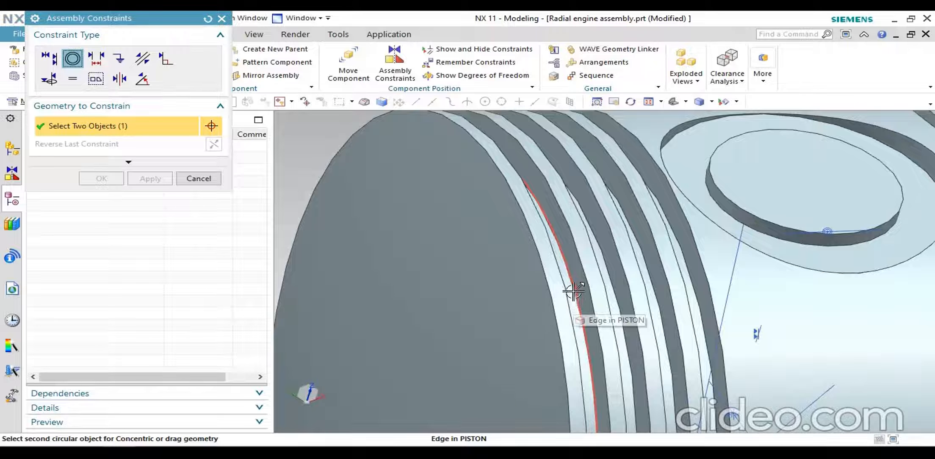
pyautogui.click(573, 291)
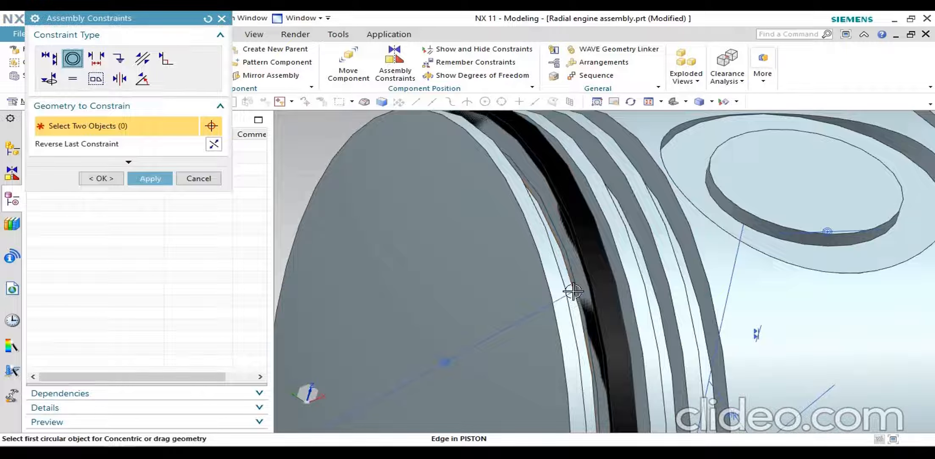
pyautogui.moveTo(568, 289); pyautogui.dragTo(556, 280, button='middle')
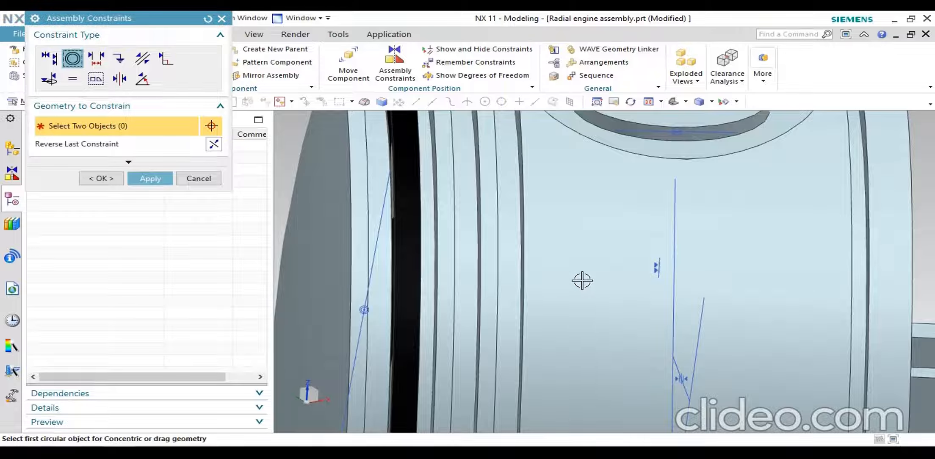
pyautogui.scroll(-3, 583, 281)
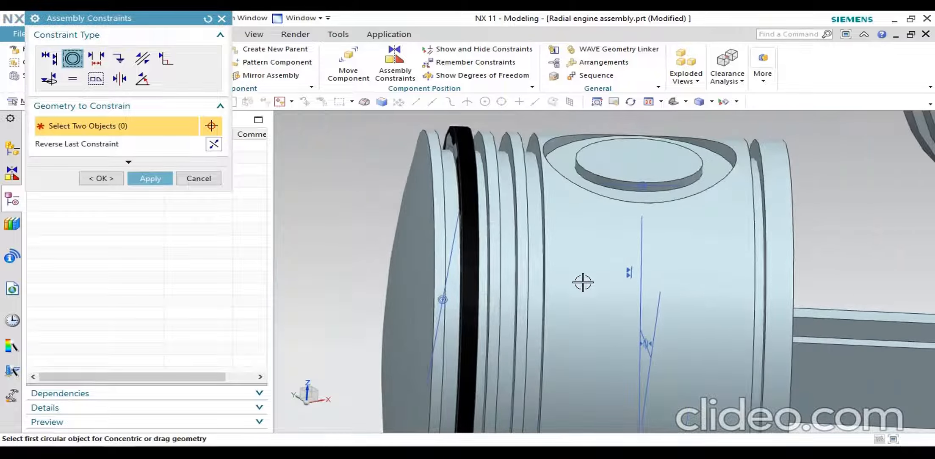
pyautogui.click(198, 179)
pyautogui.click(364, 251)
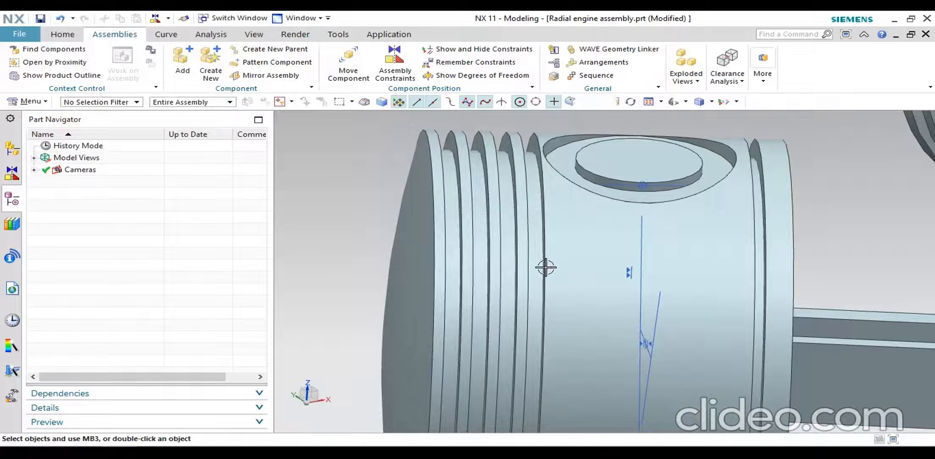
# - Rotate the piston ring component 90° about its XC axis
pyautogui.scroll(-6, 545, 267)
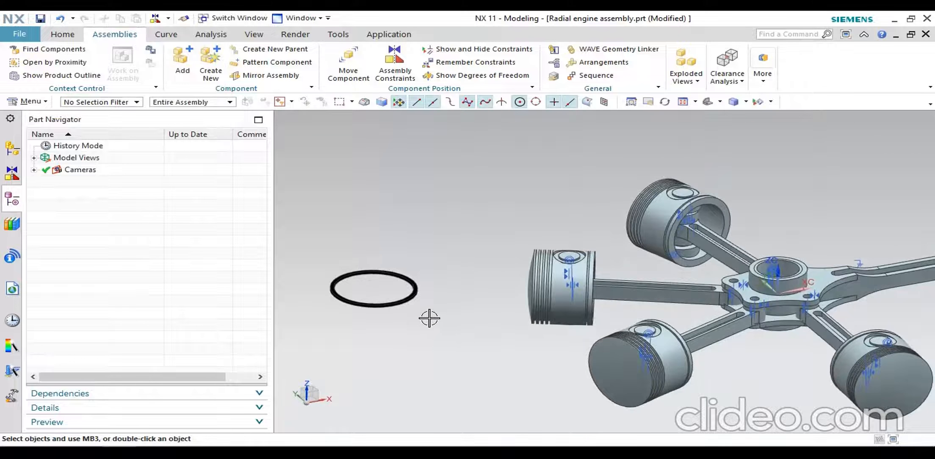
pyautogui.scroll(3, 429, 312)
pyautogui.rightClick(410, 275)
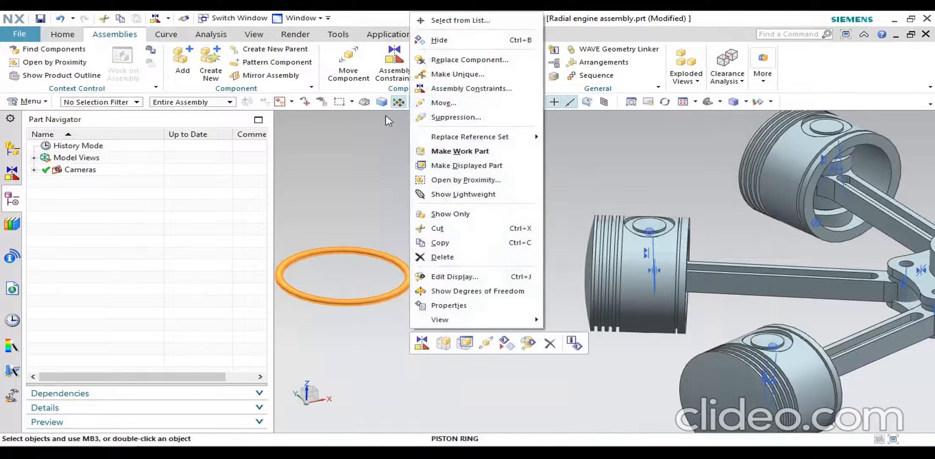
pyautogui.click(431, 102)
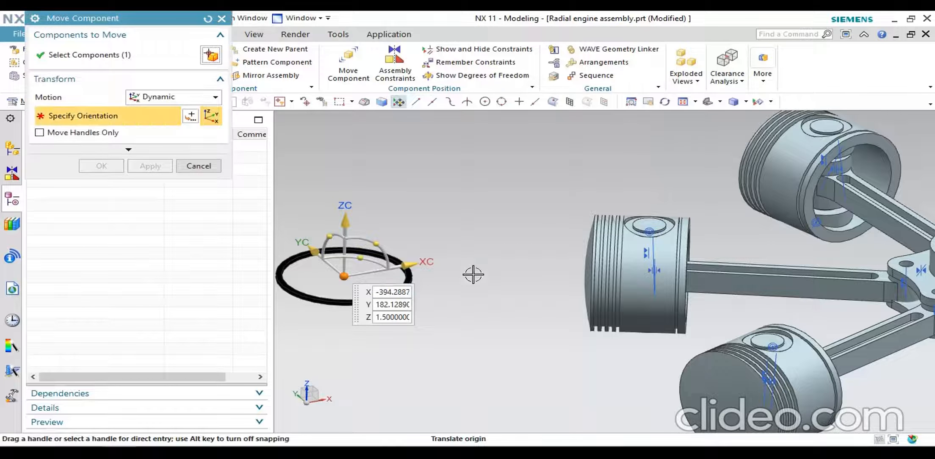
pyautogui.moveTo(474, 284); pyautogui.dragTo(384, 286, button='middle')
pyautogui.click(381, 286)
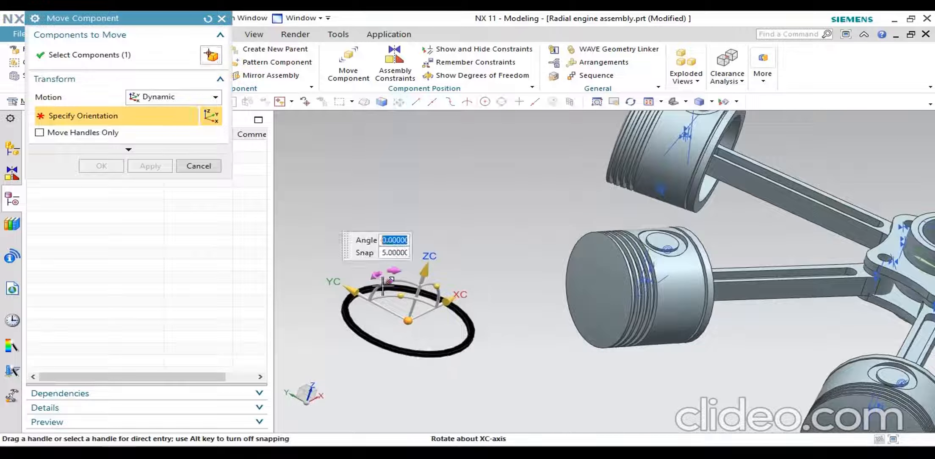
pyautogui.write('90')
pyautogui.press('Return')
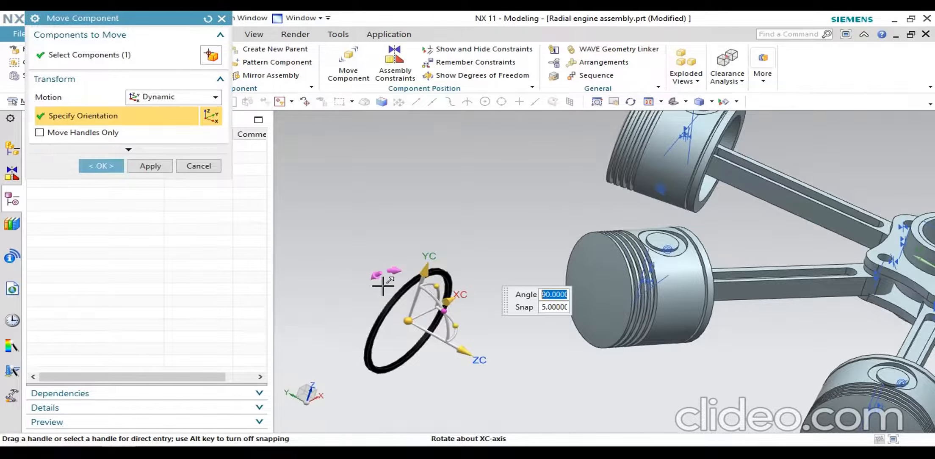
# - Rotate the piston ring another 90° about its YC axis and tilt it to roughly face the nearest piston
pyautogui.moveTo(491, 335); pyautogui.dragTo(473, 357, button='middle')
pyautogui.scroll(-1, 461, 354)
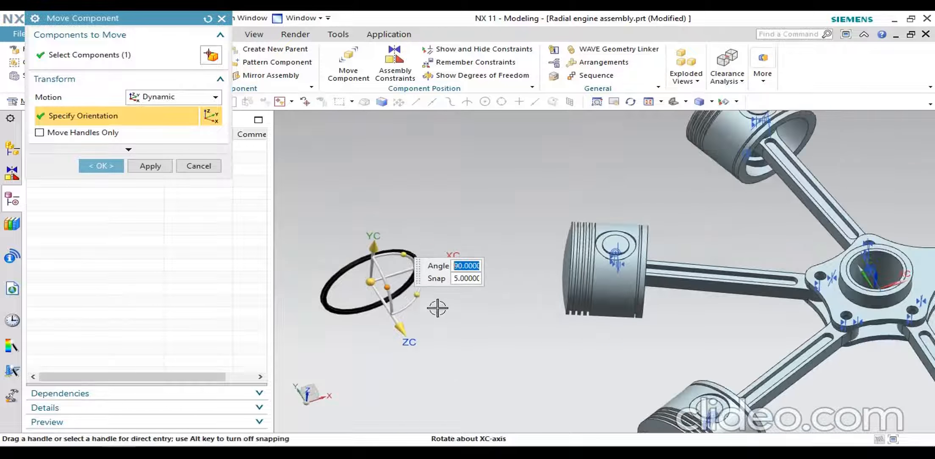
pyautogui.click(417, 300)
pyautogui.write('90')
pyautogui.press('Return')
pyautogui.moveTo(422, 279); pyautogui.dragTo(411, 295, button='middle')
pyautogui.moveTo(404, 194); pyautogui.dragTo(420, 207)
pyautogui.click(122, 167)
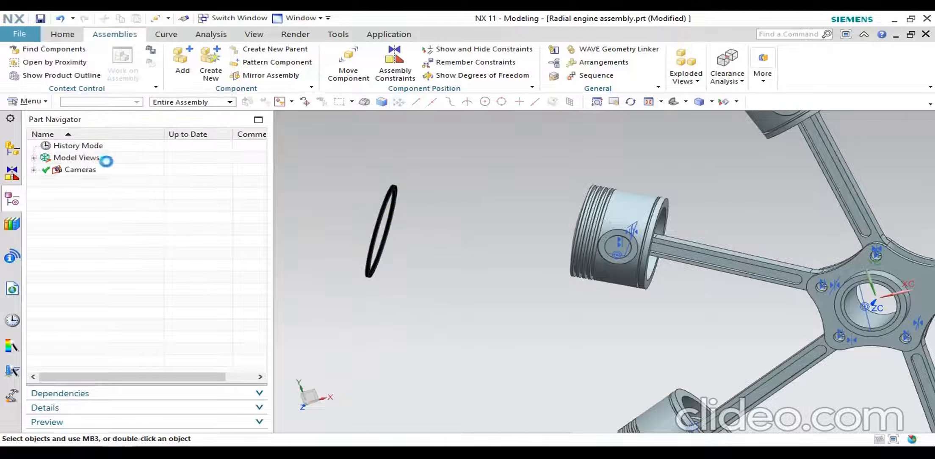
# - Apply a Touch constraint between the piston ring's flat side face and the side wall of the groove nearest the piston's crown
pyautogui.moveTo(467, 286); pyautogui.dragTo(549, 259, button='middle')
pyautogui.scroll(2, 436, 256)
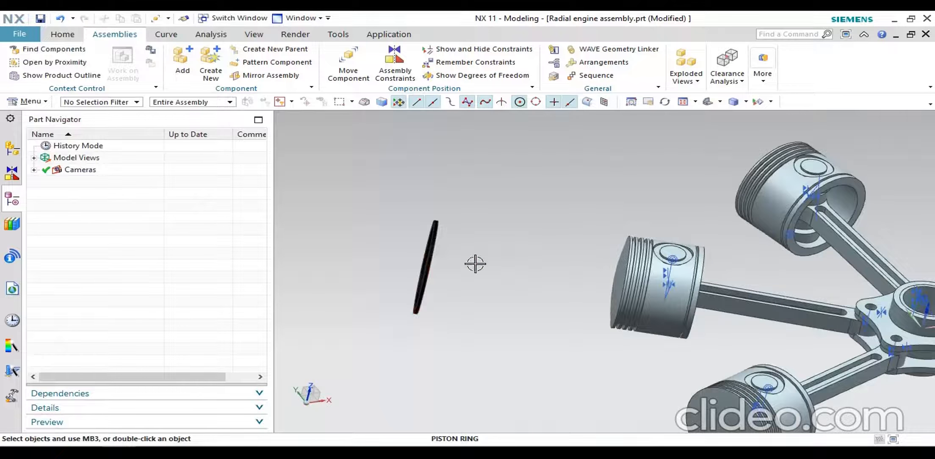
pyautogui.scroll(3, 642, 250)
pyautogui.moveTo(409, 258); pyautogui.dragTo(417, 260, button='middle')
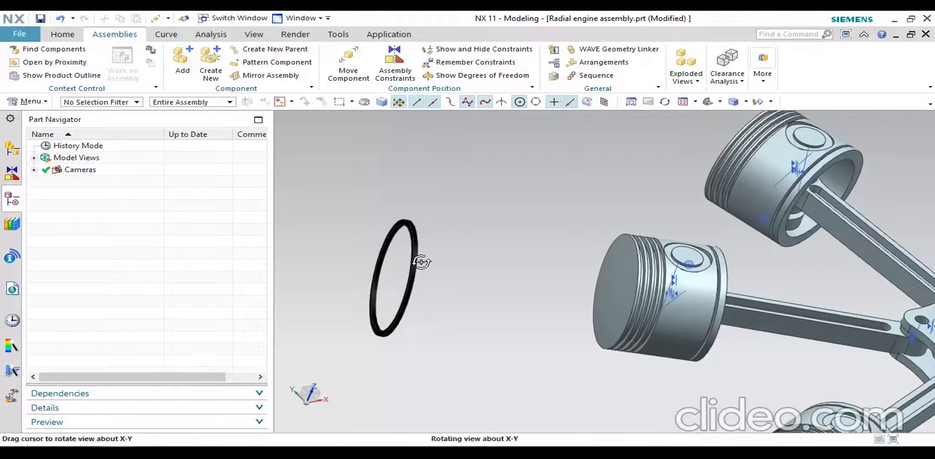
pyautogui.scroll(2, 420, 253)
pyautogui.click(393, 68)
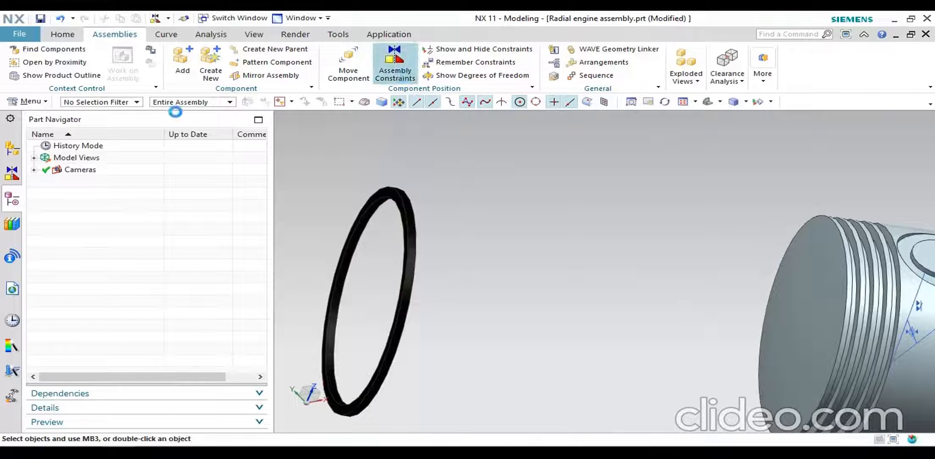
pyautogui.click(50, 58)
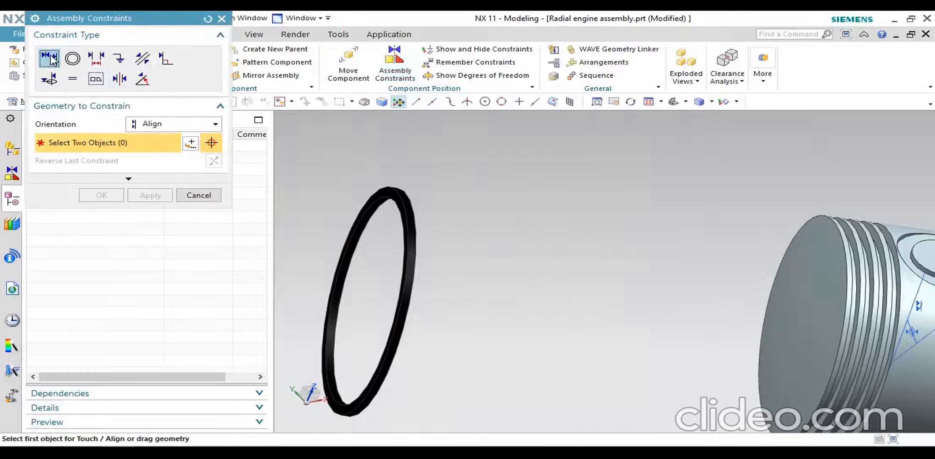
pyautogui.click(160, 125)
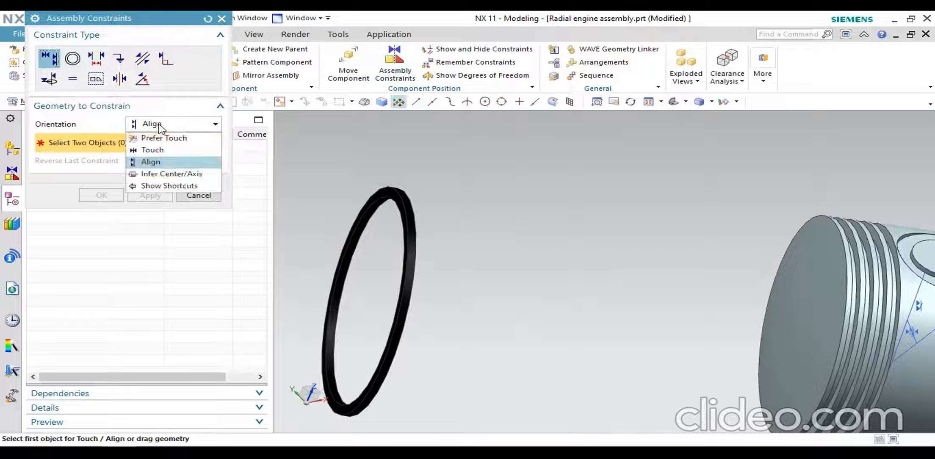
pyautogui.click(152, 149)
pyautogui.scroll(5, 394, 210)
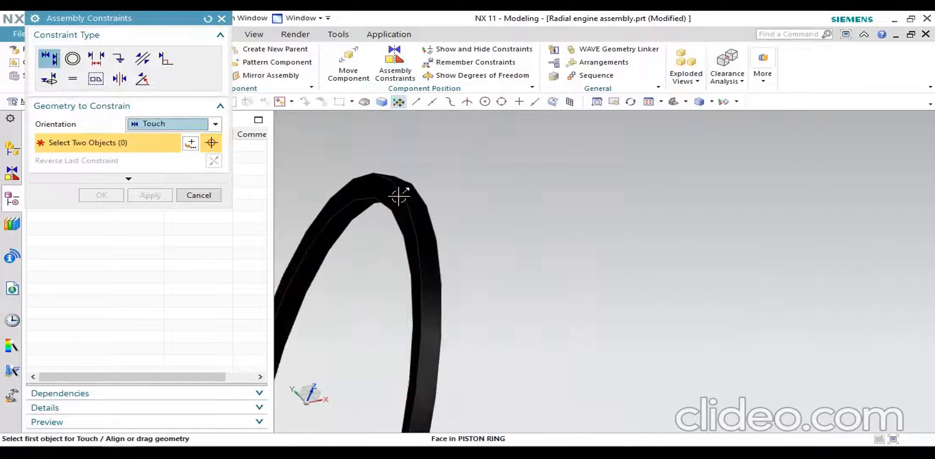
pyautogui.click(392, 208)
pyautogui.scroll(-5, 368, 207)
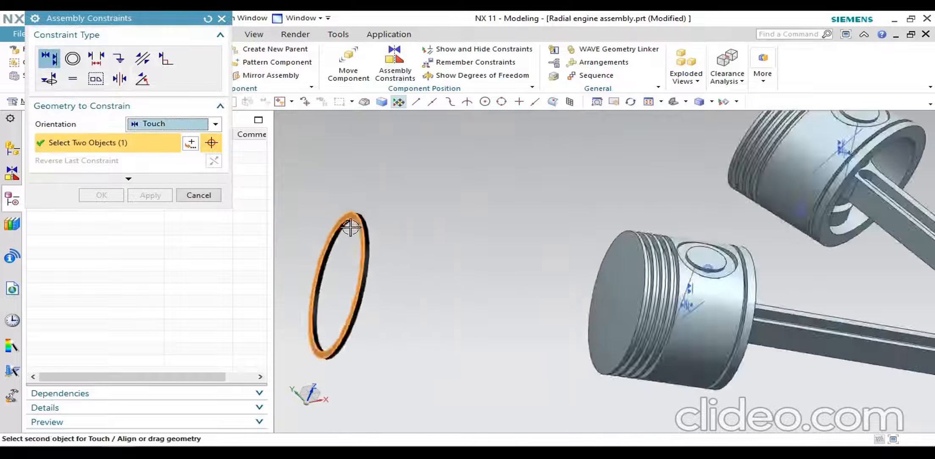
pyautogui.scroll(-2, 504, 274)
pyautogui.moveTo(504, 275); pyautogui.dragTo(497, 266, button='middle')
pyautogui.scroll(6, 487, 237)
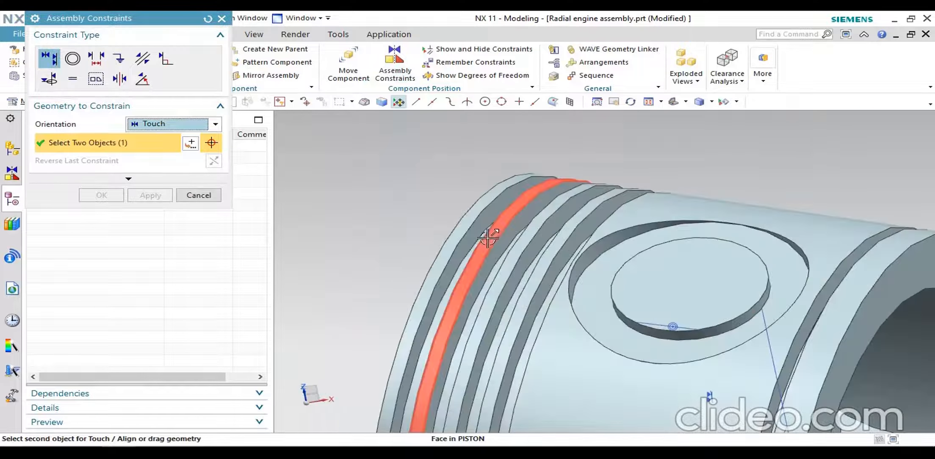
pyautogui.click(479, 228)
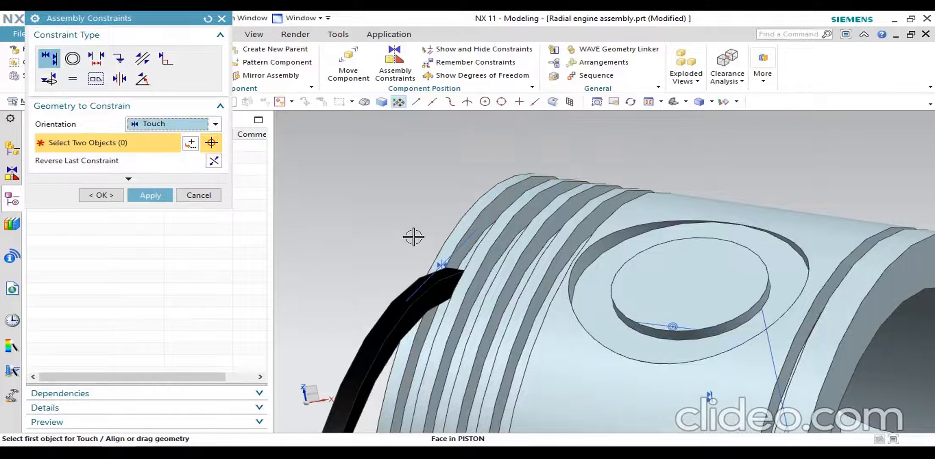
pyautogui.scroll(-5, 397, 244)
pyautogui.moveTo(413, 314); pyautogui.dragTo(444, 292, button='middle')
pyautogui.click(155, 197)
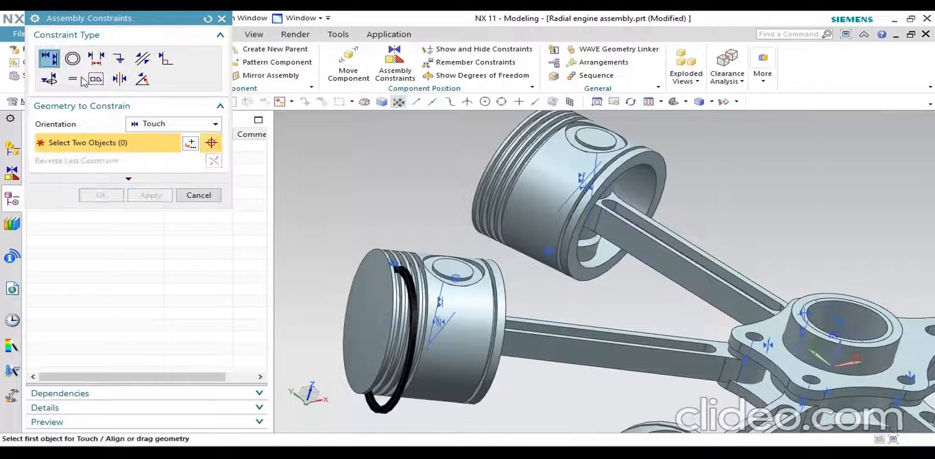
# - Align the piston ring's centerline with the piston's centerline using an Align constraint and finish constraining the ring
pyautogui.click(170, 125)
pyautogui.click(174, 161)
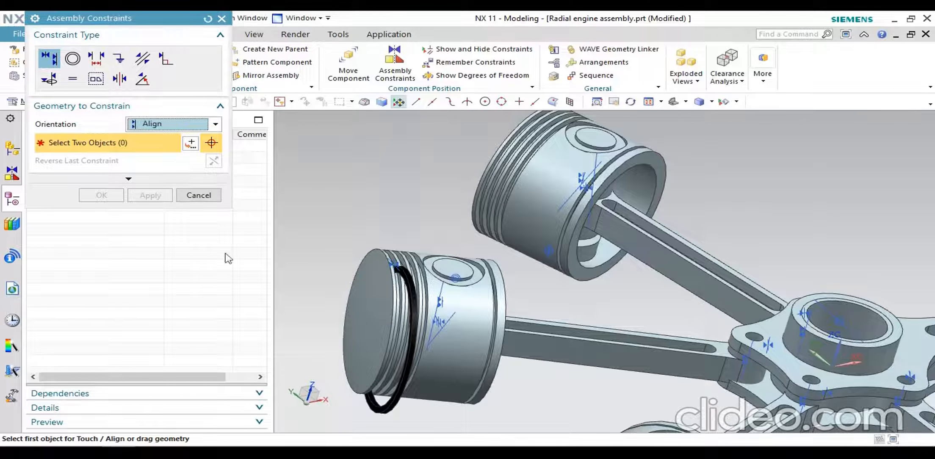
pyautogui.scroll(3, 401, 390)
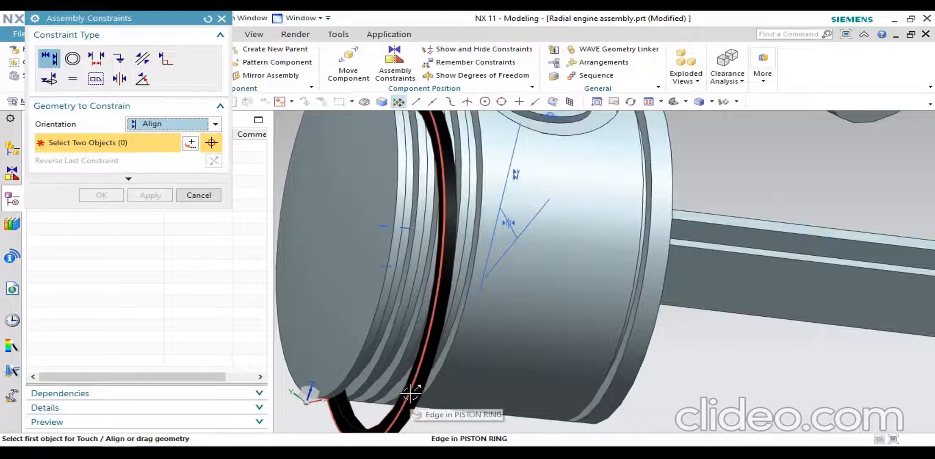
pyautogui.click(383, 265)
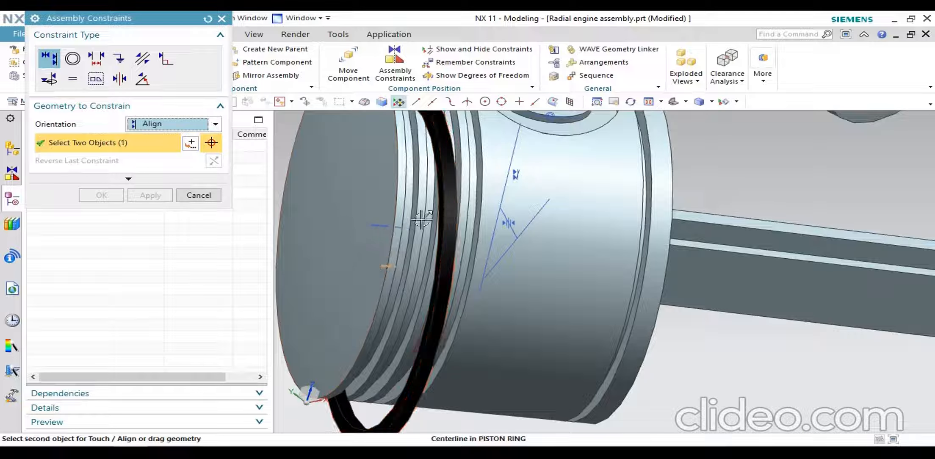
pyautogui.click(378, 224)
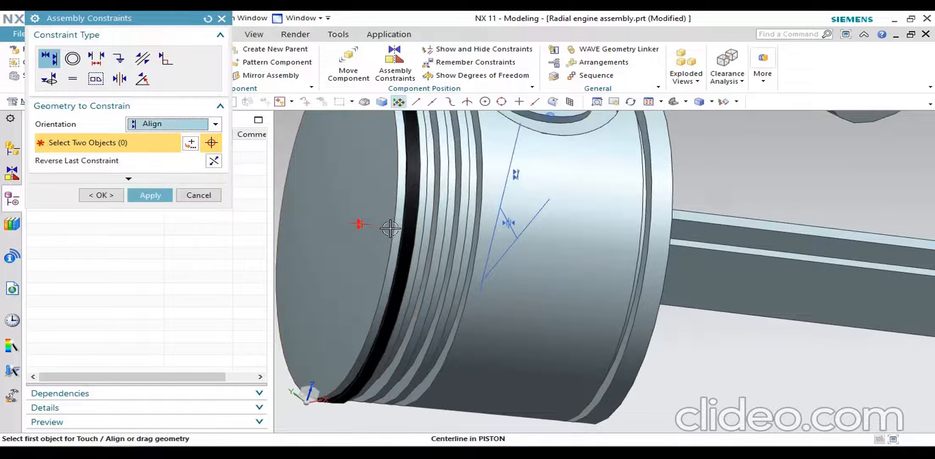
pyautogui.scroll(-5, 389, 229)
pyautogui.click(153, 195)
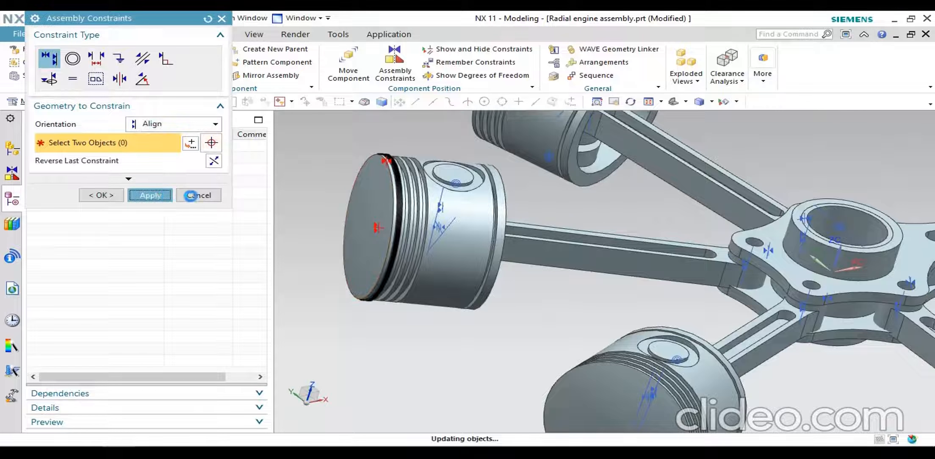
pyautogui.click(199, 196)
# - Examine how the piston ring sits in the groove nearest the piston's crown
pyautogui.moveTo(534, 327); pyautogui.dragTo(507, 397, button='middle')
pyautogui.scroll(5, 369, 150)
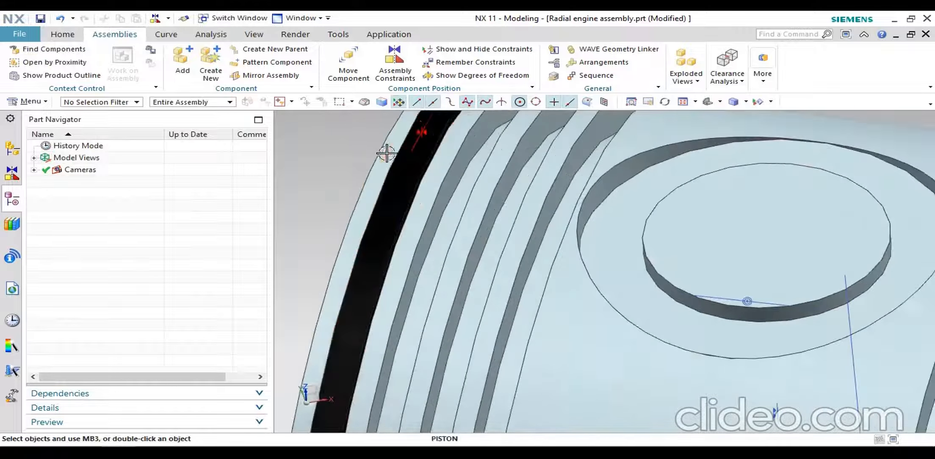
pyautogui.scroll(-5, 426, 144)
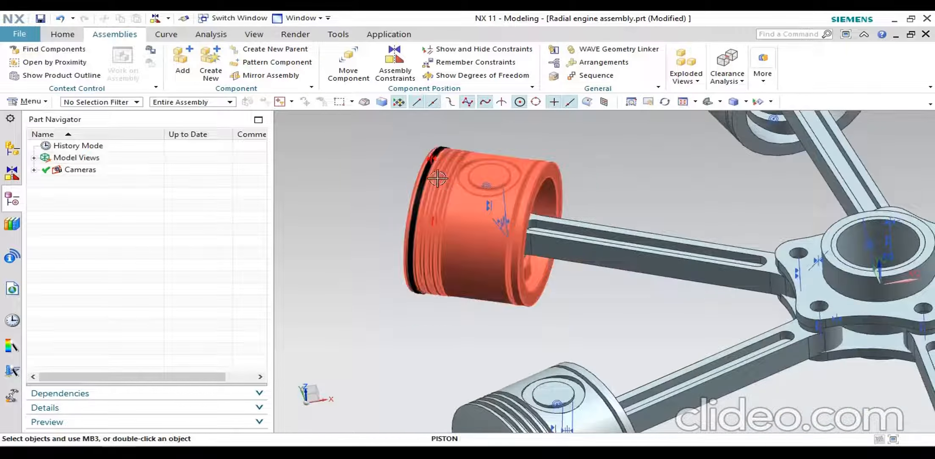
pyautogui.scroll(-4, 424, 182)
pyautogui.moveTo(496, 239); pyautogui.dragTo(501, 225, button='middle')
pyautogui.scroll(3, 491, 204)
pyautogui.scroll(2, 491, 205)
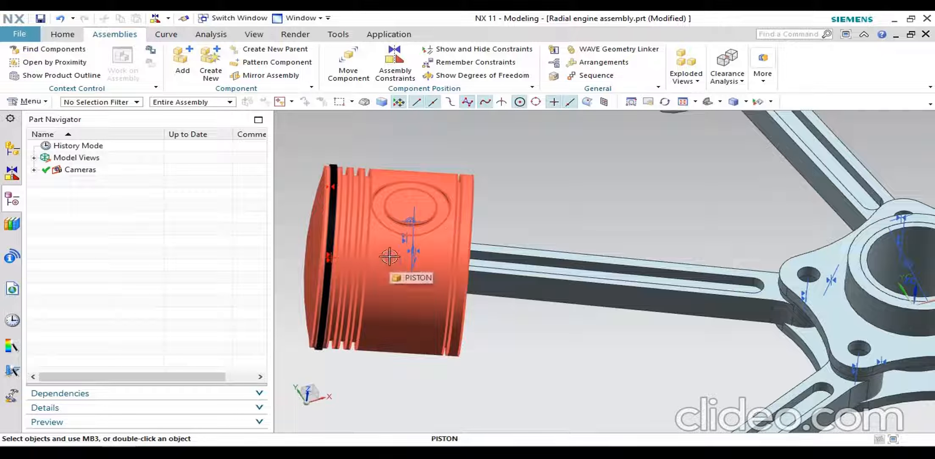
# - Set up a linear component pattern of the piston ring with its direction along the articulated rod's long edge
pyautogui.click(271, 64)
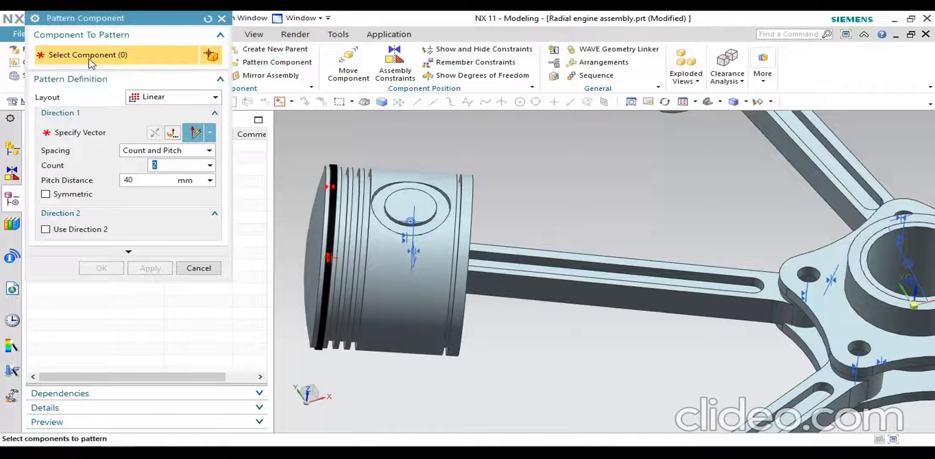
pyautogui.click(330, 227)
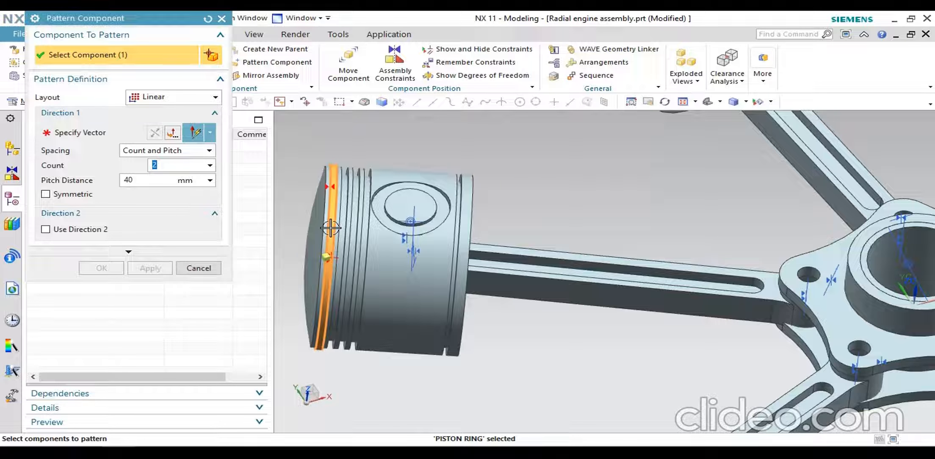
pyautogui.click(163, 98)
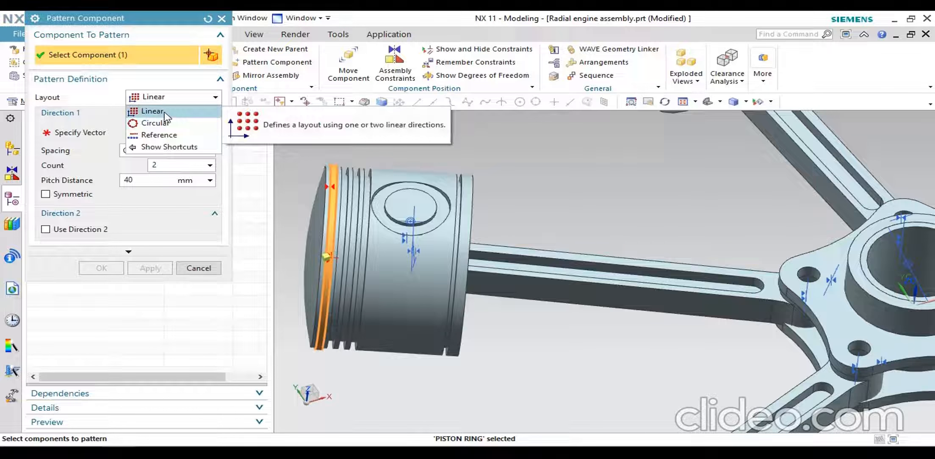
pyautogui.click(164, 112)
pyautogui.click(87, 135)
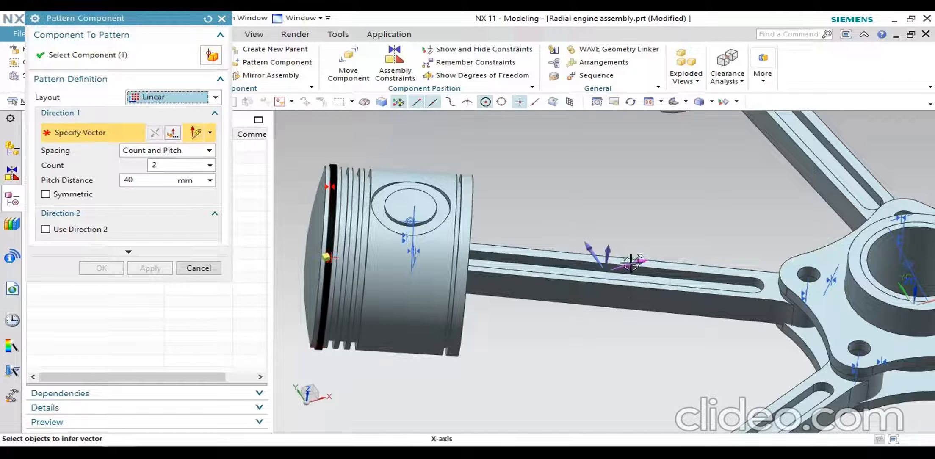
pyautogui.scroll(5, 504, 279)
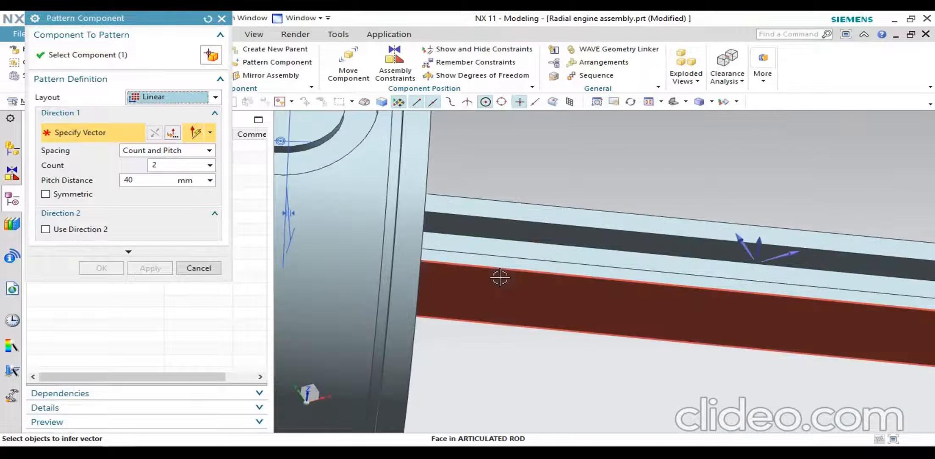
pyautogui.click(521, 271)
pyautogui.scroll(-3, 602, 326)
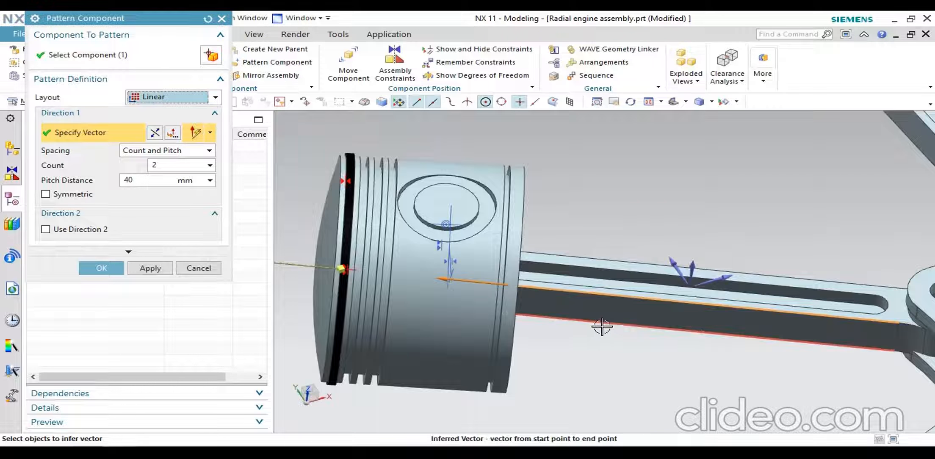
# - Set the ring pattern to a count of 4 and a 5 mm pitch, reverse its direction toward the rod, and create it
pyautogui.click(169, 165)
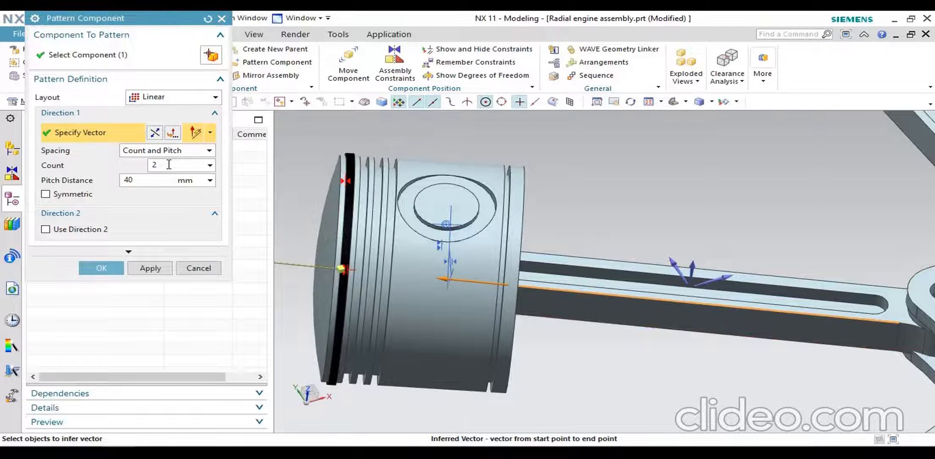
pyautogui.scroll(-3, 508, 283)
pyautogui.scroll(1, 508, 282)
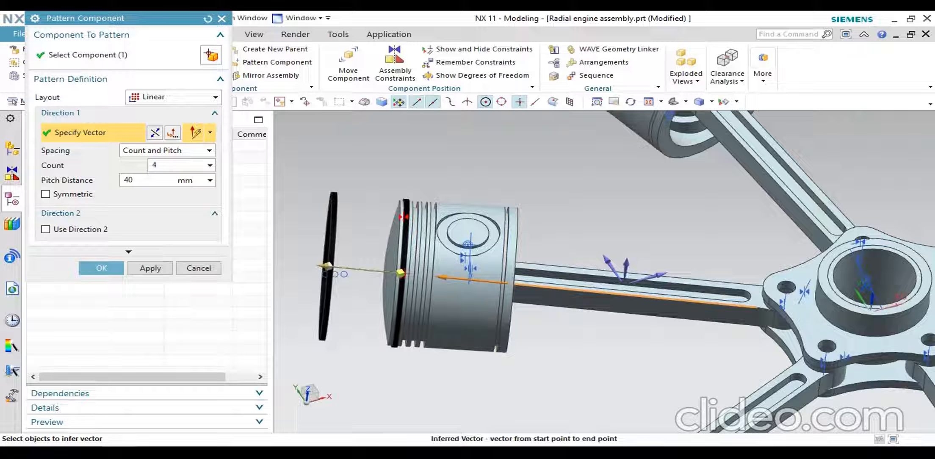
pyautogui.click(145, 181)
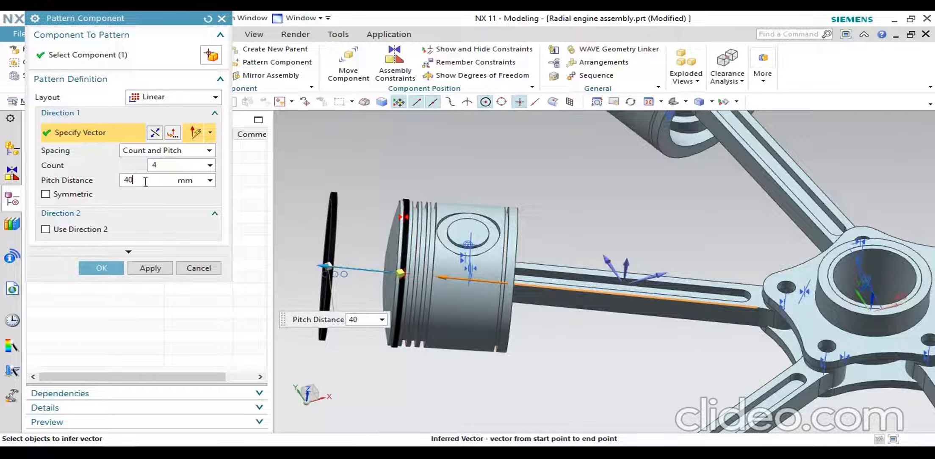
pyautogui.click(155, 132)
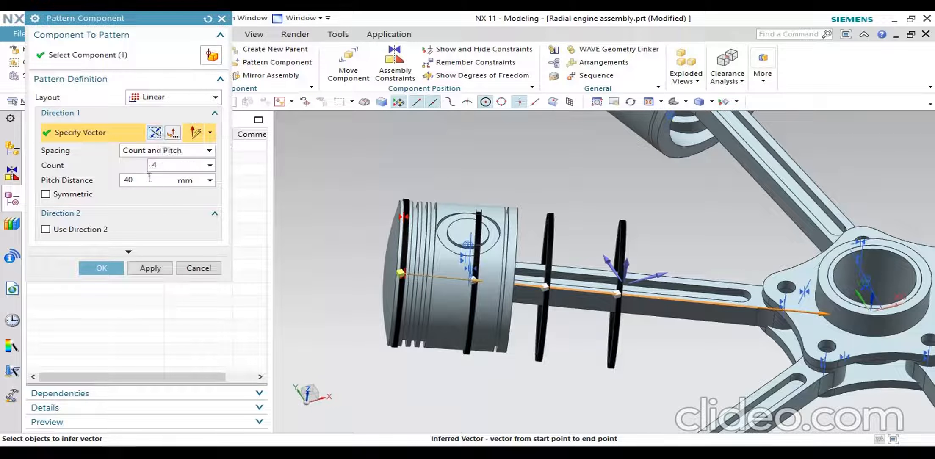
pyautogui.doubleClick(128, 180)
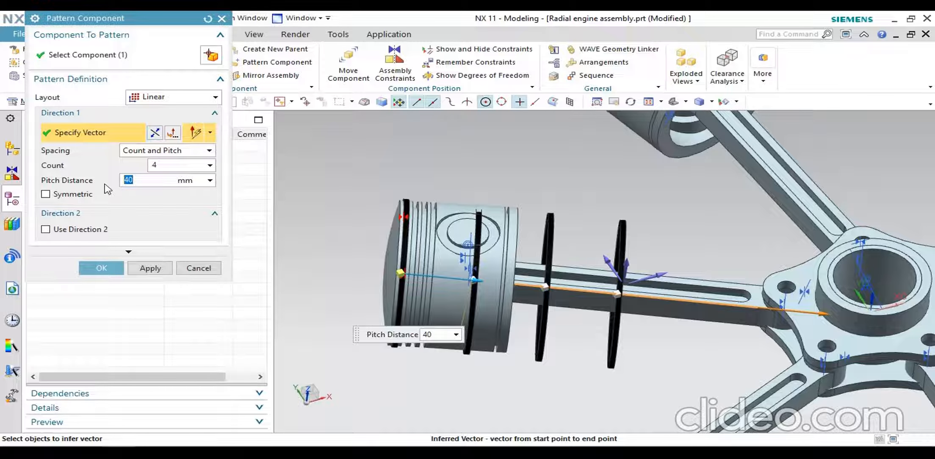
pyautogui.write('5')
pyautogui.press('Return')
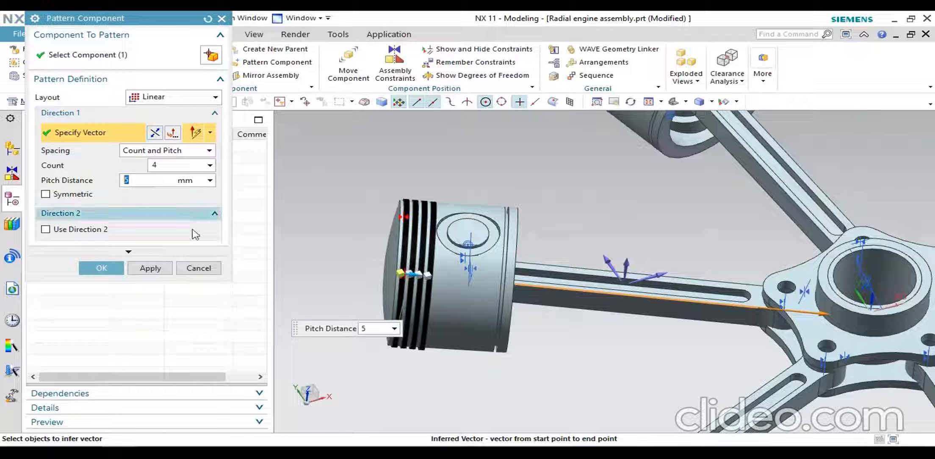
pyautogui.scroll(3, 424, 244)
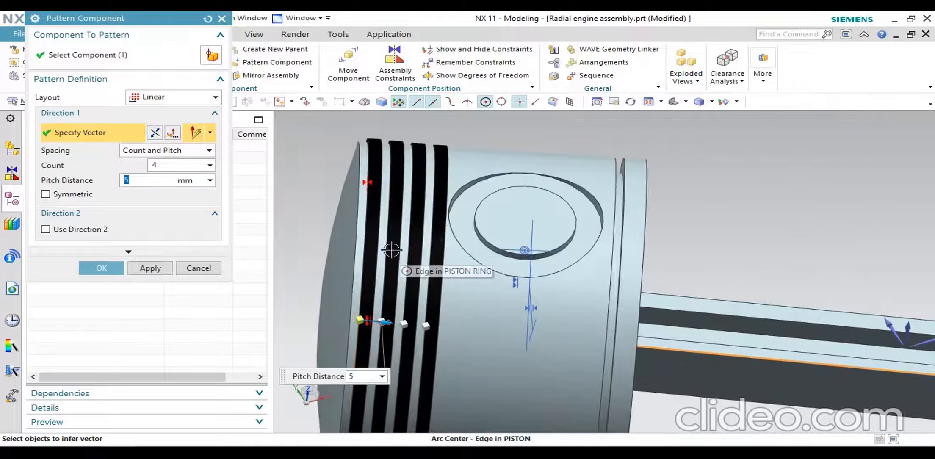
pyautogui.scroll(-2, 368, 247)
pyautogui.click(100, 268)
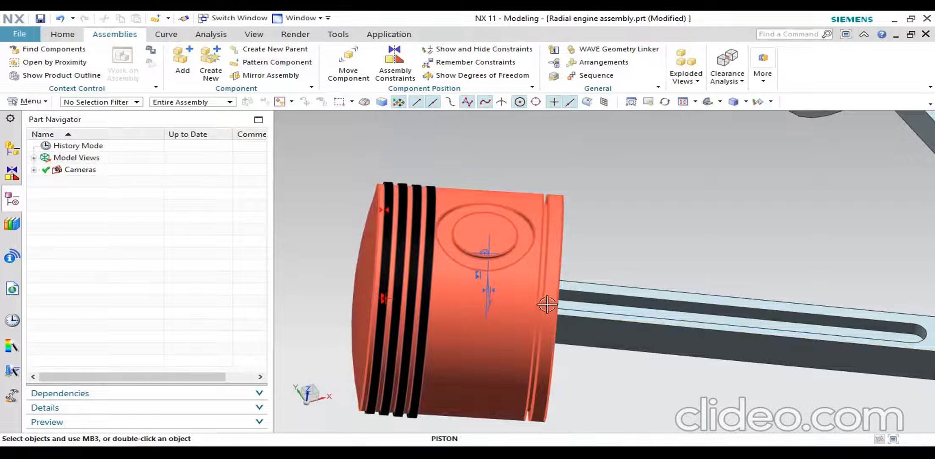
pyautogui.scroll(1, 607, 325)
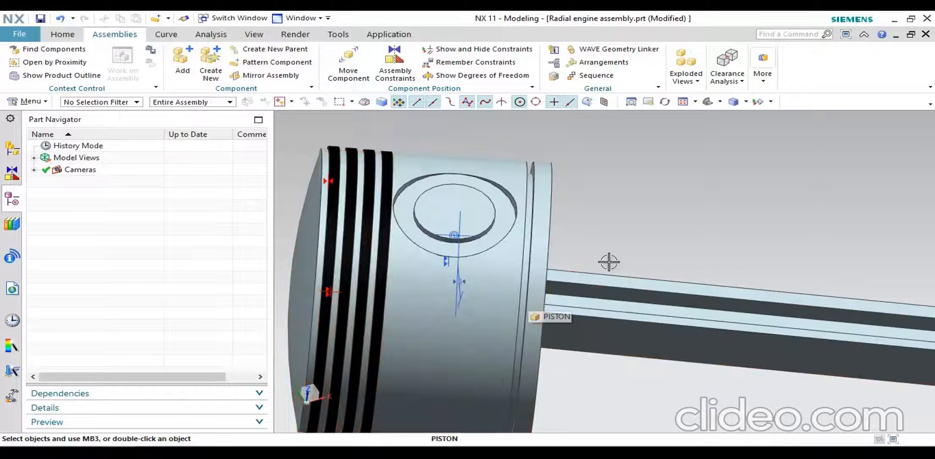
pyautogui.scroll(-1, 676, 214)
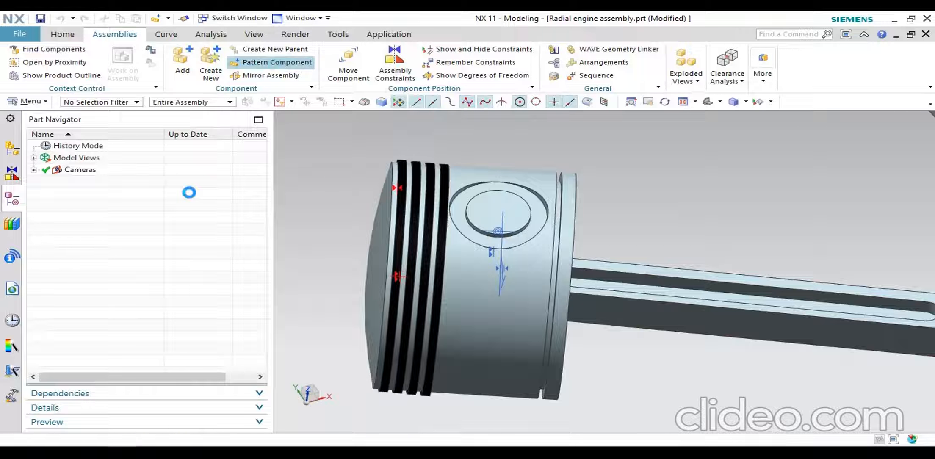
pyautogui.click(441, 259)
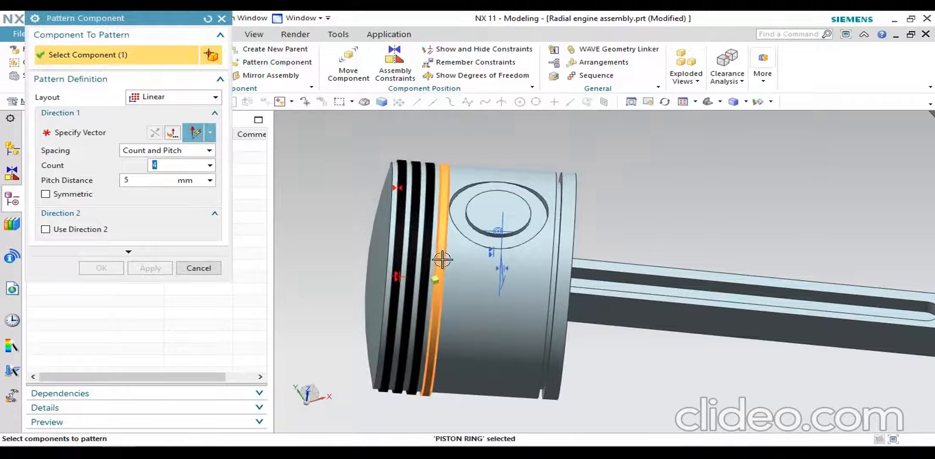
pyautogui.click(103, 135)
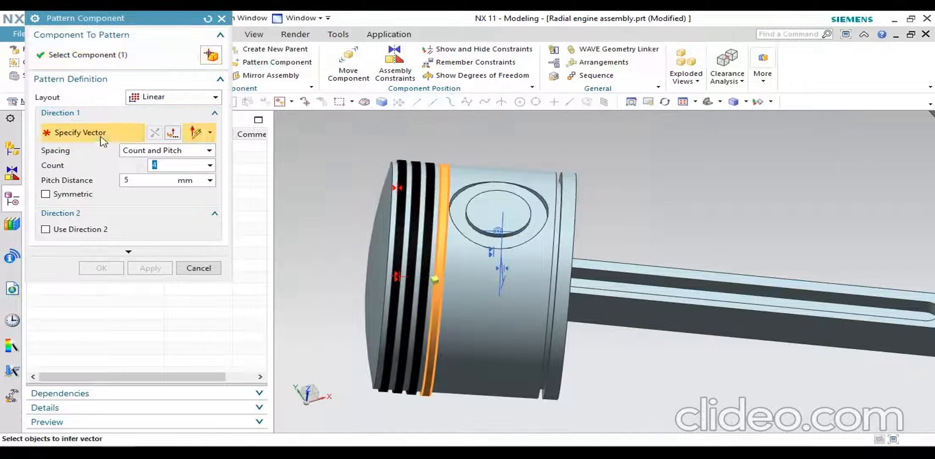
pyautogui.click(697, 305)
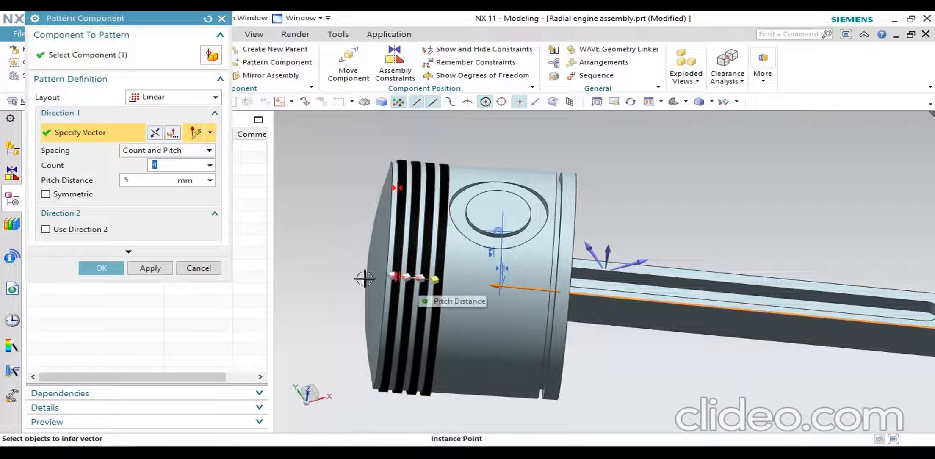
pyautogui.click(155, 134)
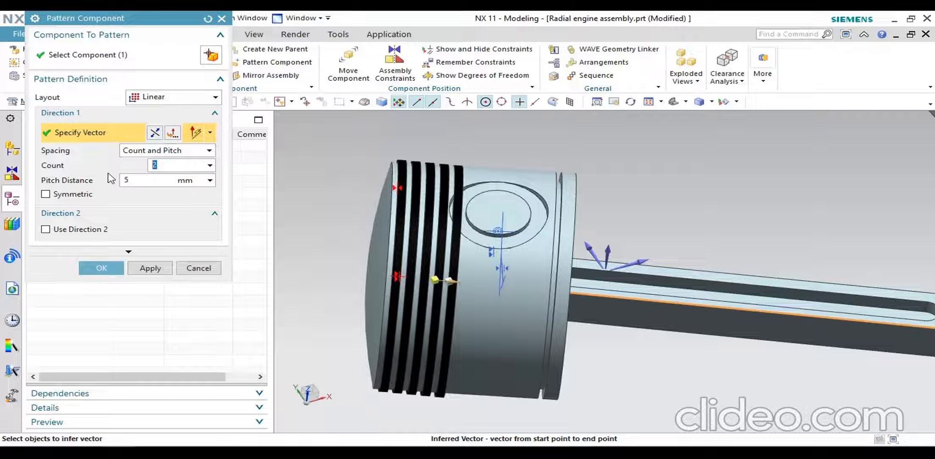
pyautogui.click(136, 180)
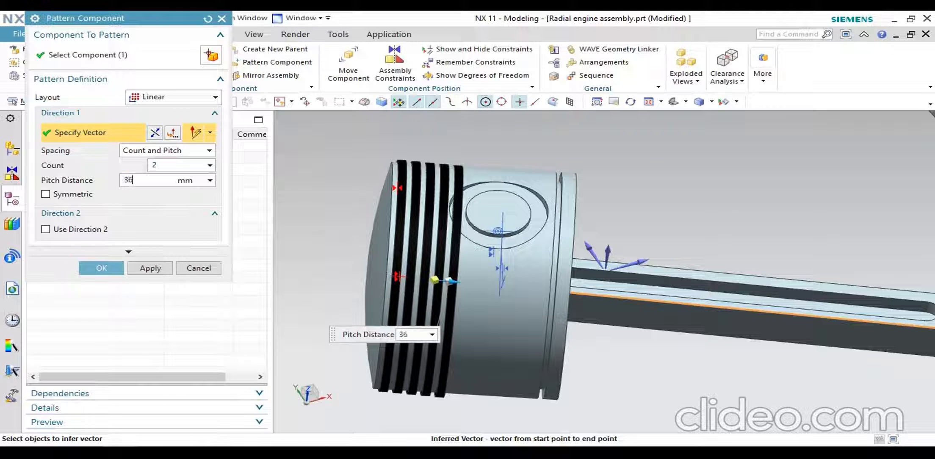
pyautogui.press('Return')
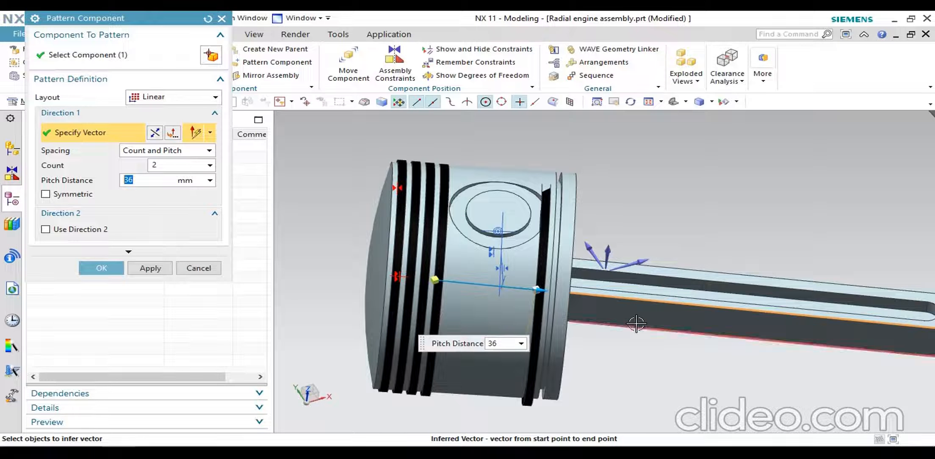
pyautogui.moveTo(631, 316); pyautogui.dragTo(632, 313, button='middle')
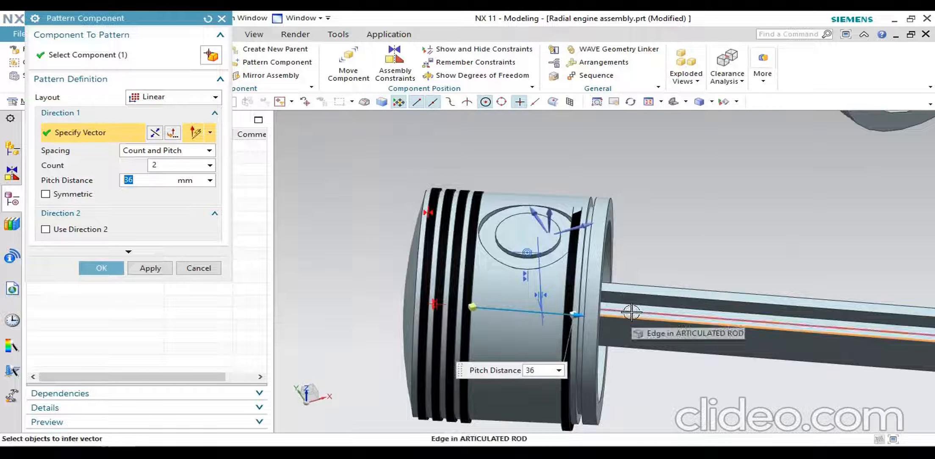
pyautogui.click(199, 268)
# - Add another piston ring component to the assembly, placing it in open space beside the piston already fitted with four rings
pyautogui.moveTo(626, 275); pyautogui.dragTo(638, 278, button='middle')
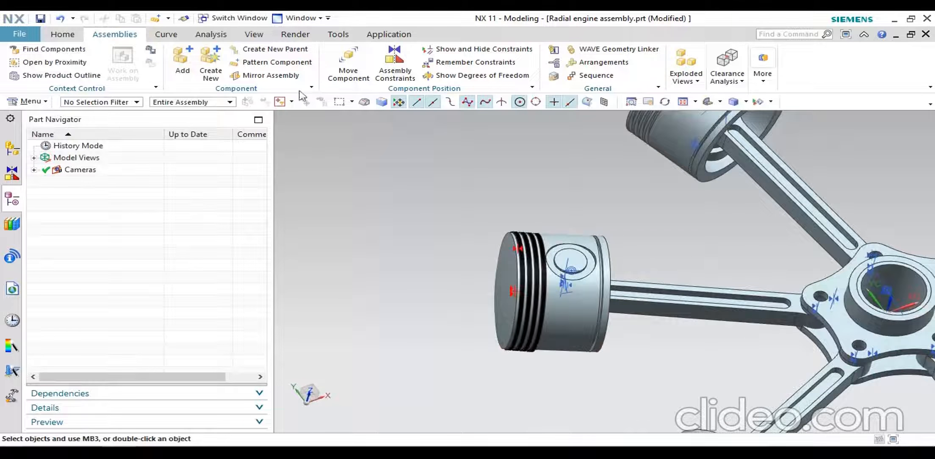
pyautogui.click(182, 63)
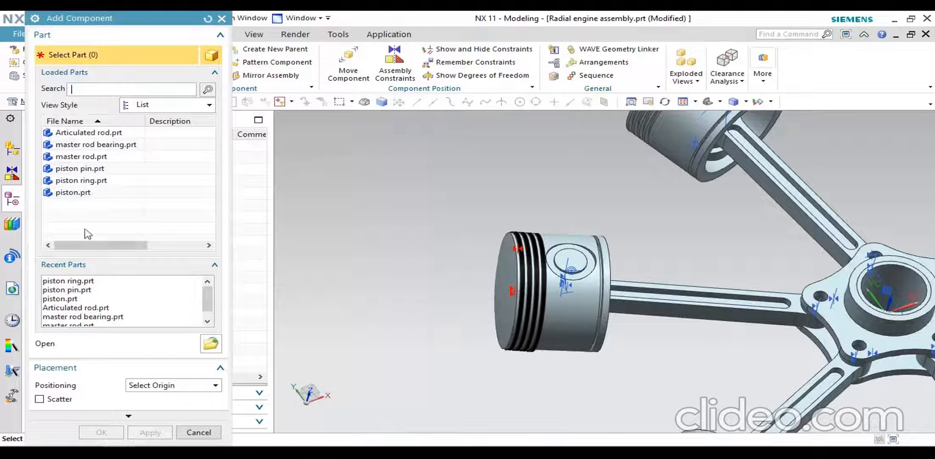
pyautogui.click(108, 180)
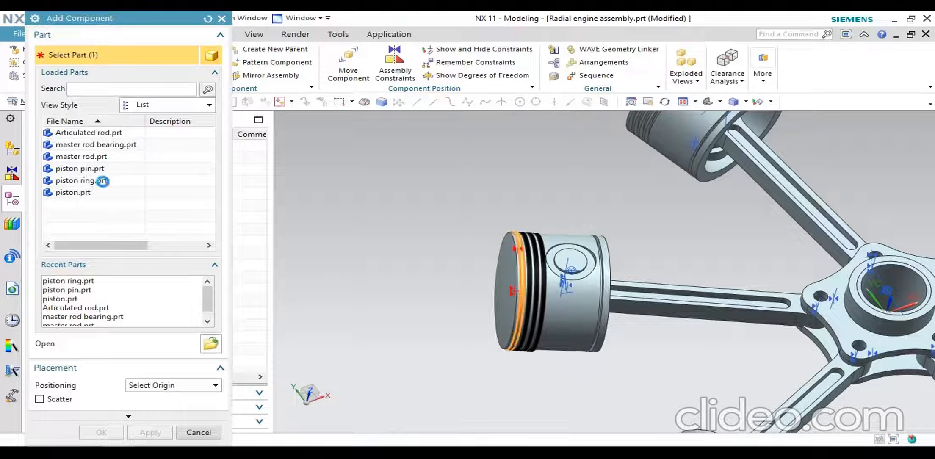
pyautogui.click(102, 433)
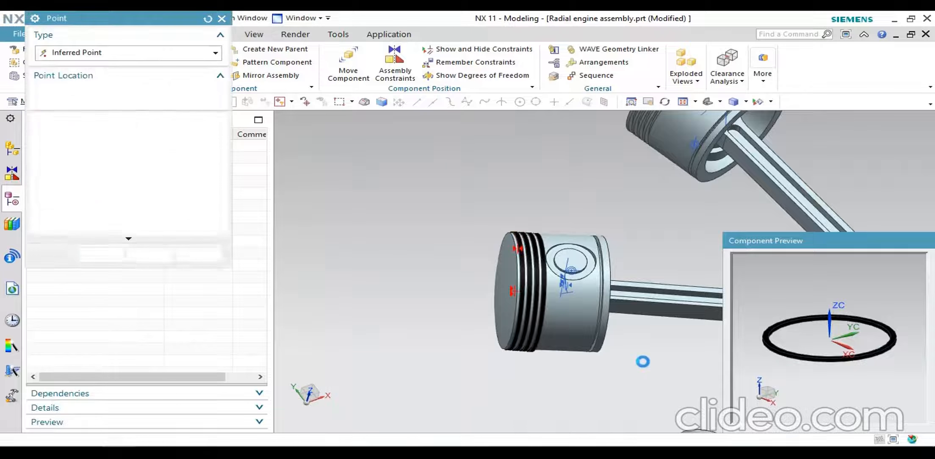
pyautogui.click(101, 256)
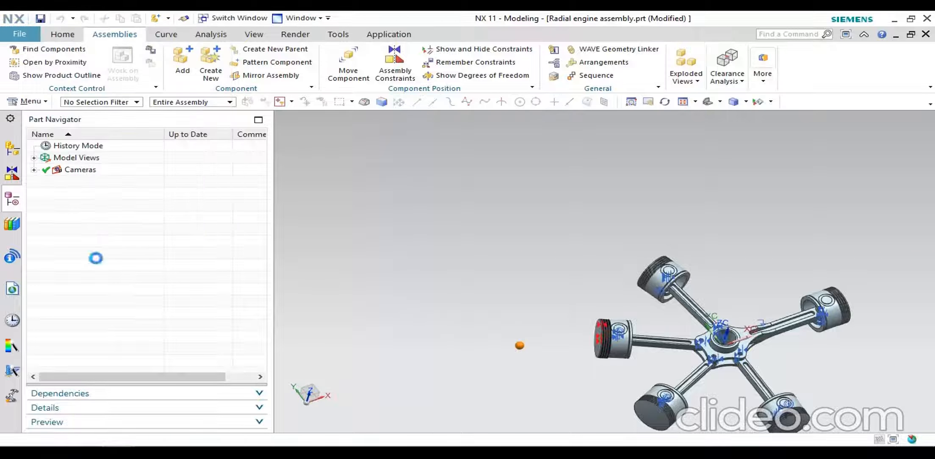
pyautogui.scroll(3, 567, 347)
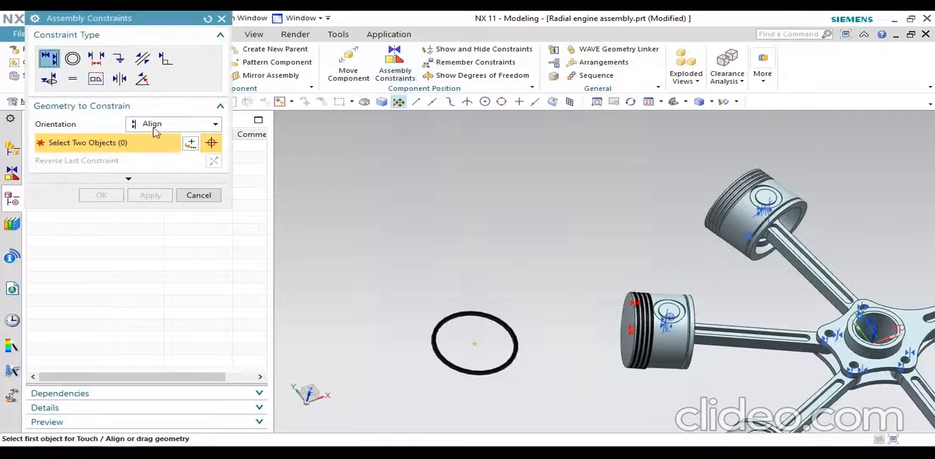
# - Align the new piston ring's centerline with the centerline of the piston that carries the four rings, using an Align constraint
pyautogui.click(152, 124)
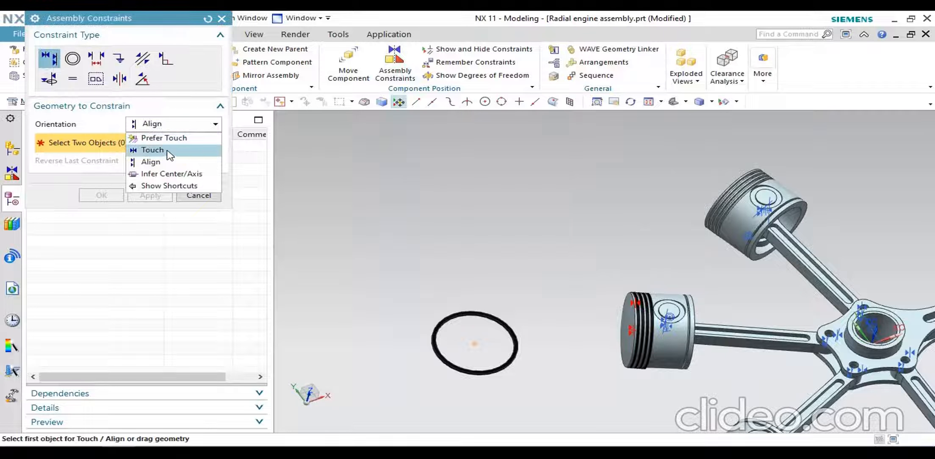
pyautogui.click(176, 127)
pyautogui.scroll(4, 529, 366)
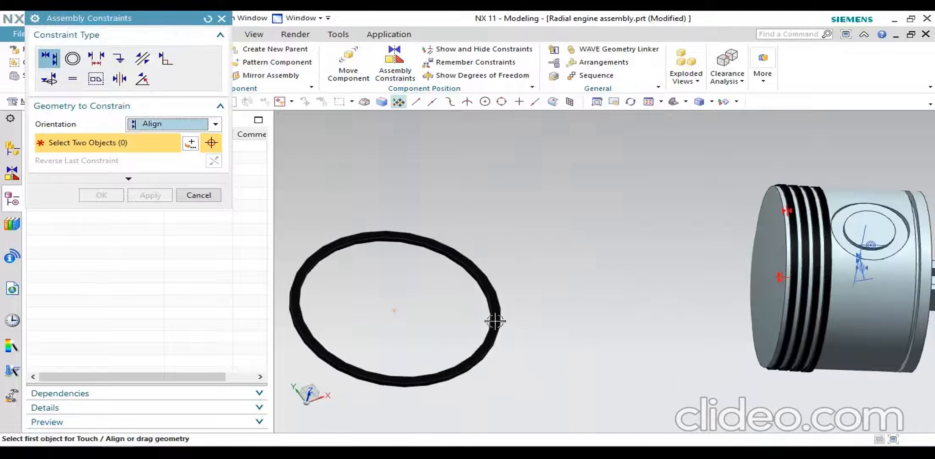
pyautogui.moveTo(488, 323); pyautogui.dragTo(485, 292, button='middle')
pyautogui.scroll(3, 349, 230)
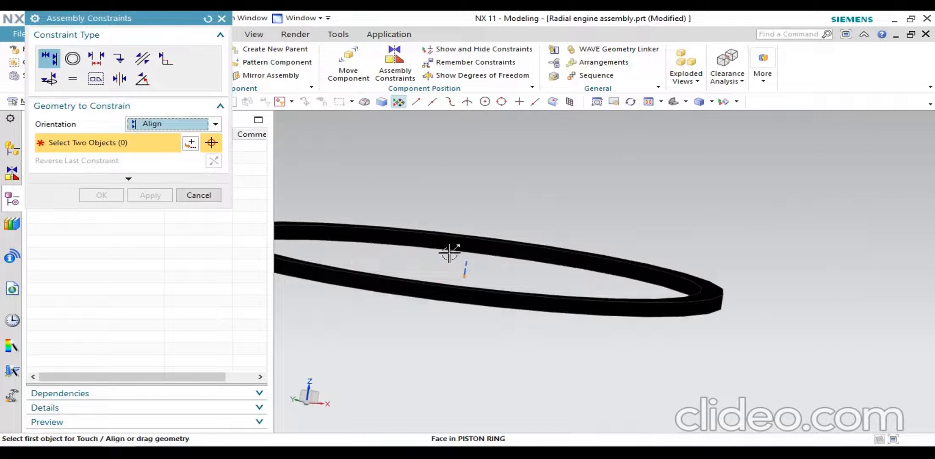
pyautogui.click(465, 263)
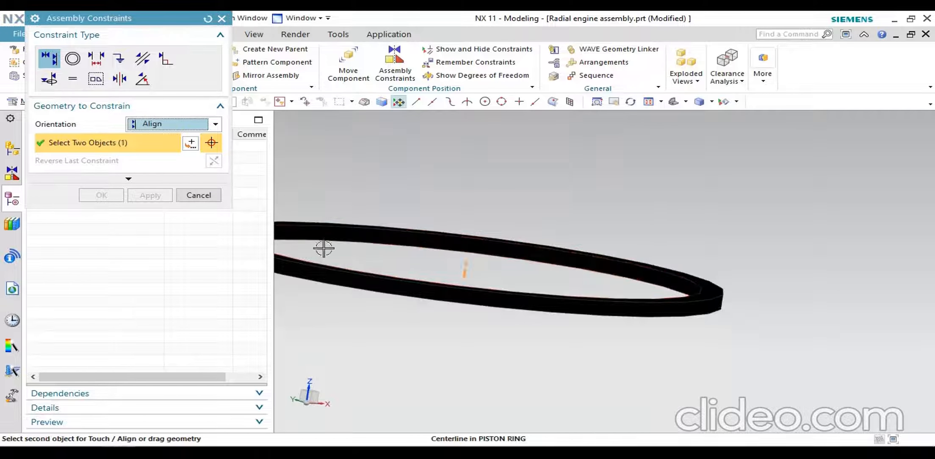
pyautogui.scroll(-5, 326, 250)
pyautogui.scroll(3, 645, 292)
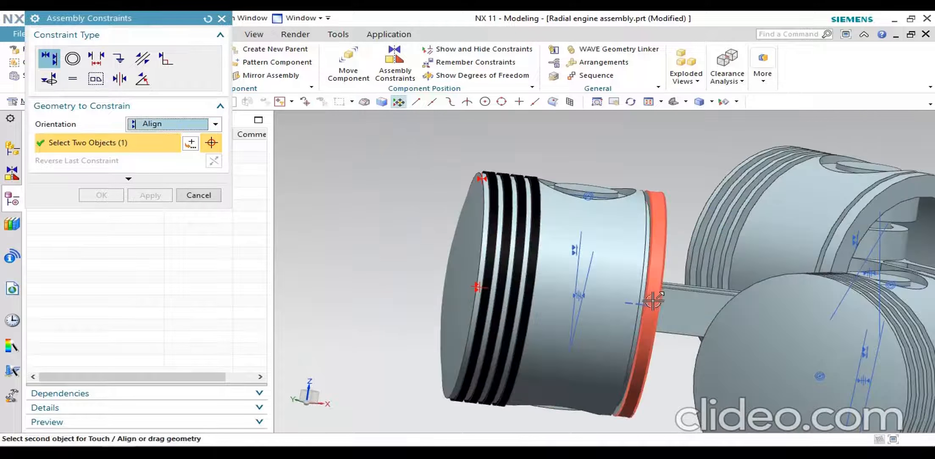
pyautogui.moveTo(660, 307); pyautogui.dragTo(617, 321, button='middle')
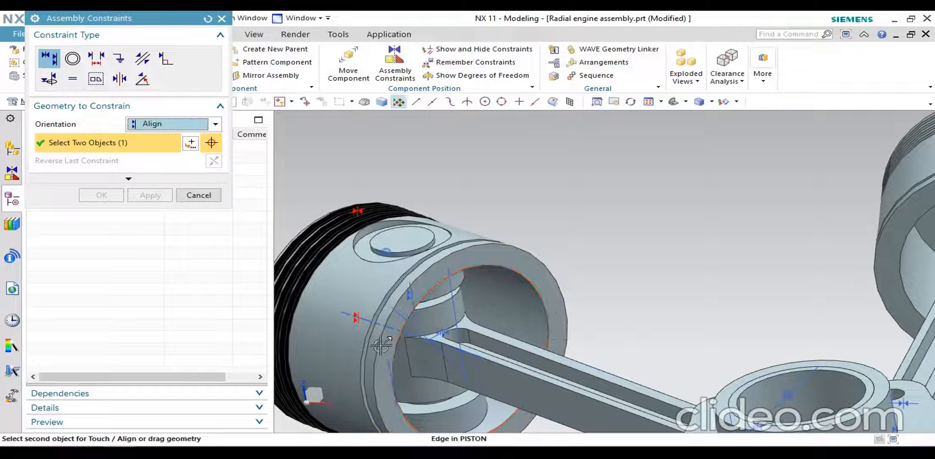
pyautogui.click(389, 334)
pyautogui.scroll(-5, 678, 288)
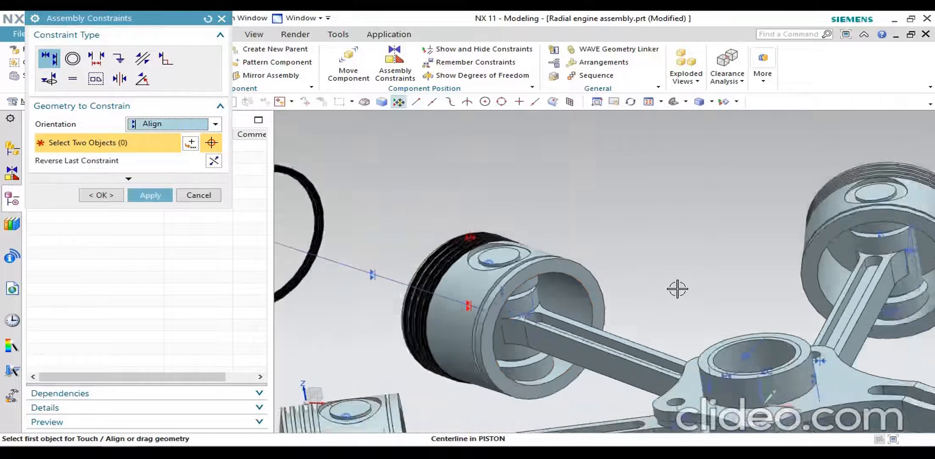
pyautogui.click(151, 195)
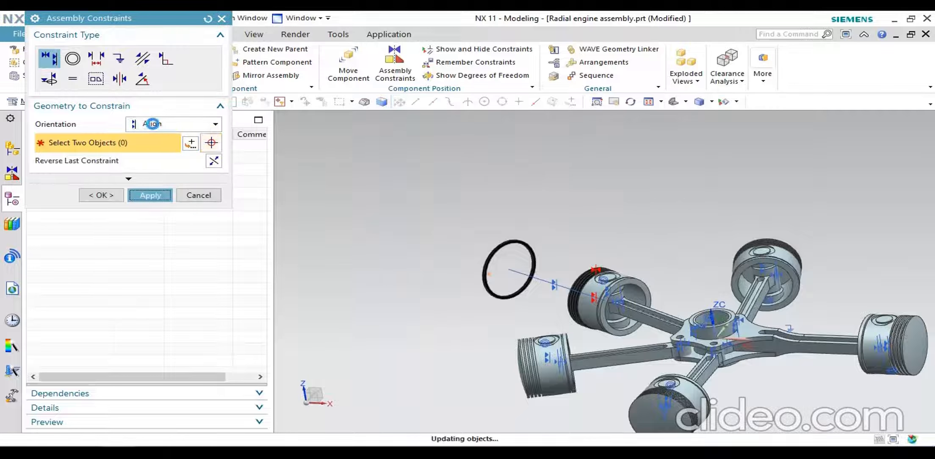
# - Constrain the new ring's flat face with Touch to the side wall of the piston's single groove near its open end, and finish constraining
pyautogui.click(152, 124)
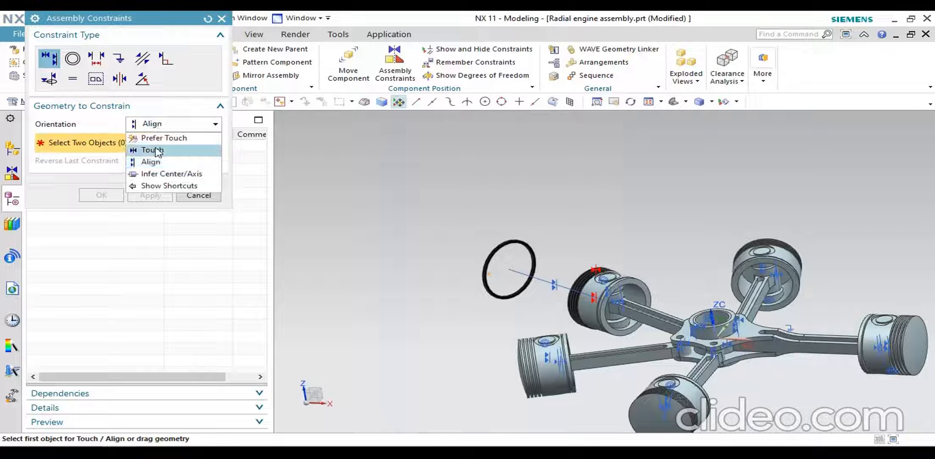
pyautogui.click(155, 146)
pyautogui.moveTo(506, 271); pyautogui.dragTo(483, 237, button='middle')
pyautogui.scroll(6, 537, 240)
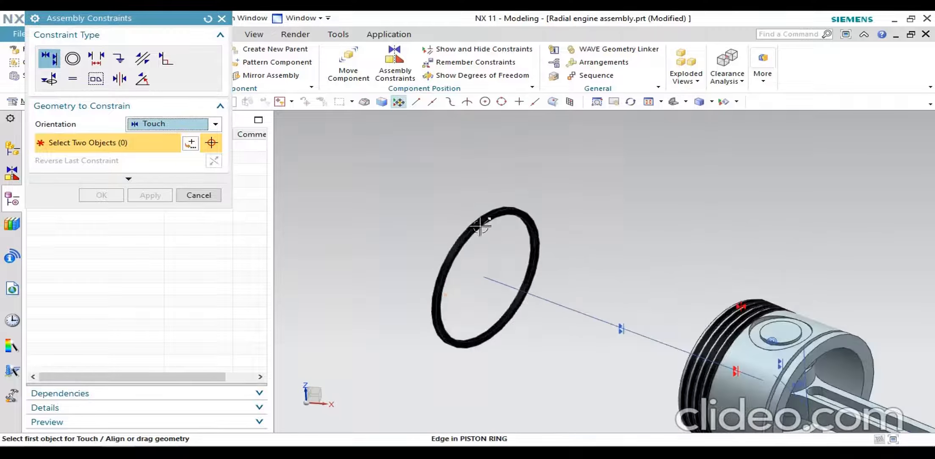
pyautogui.click(538, 240)
pyautogui.scroll(-5, 670, 328)
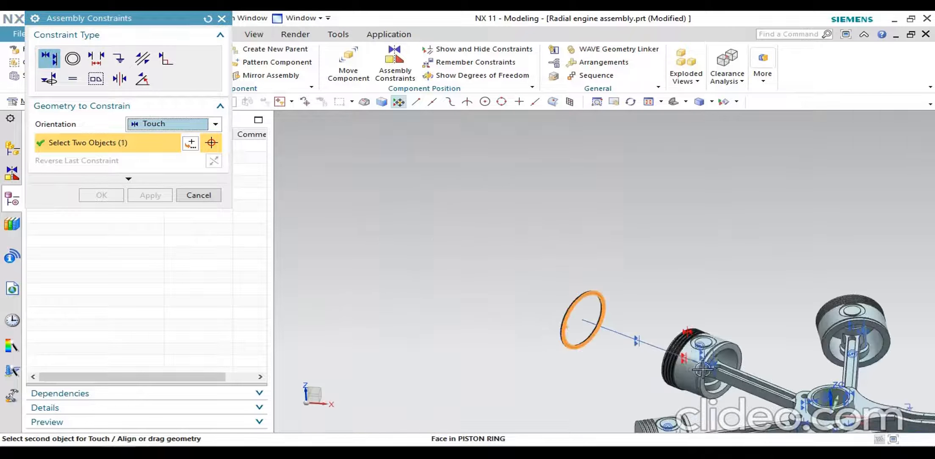
pyautogui.scroll(4, 711, 376)
pyautogui.scroll(3, 711, 376)
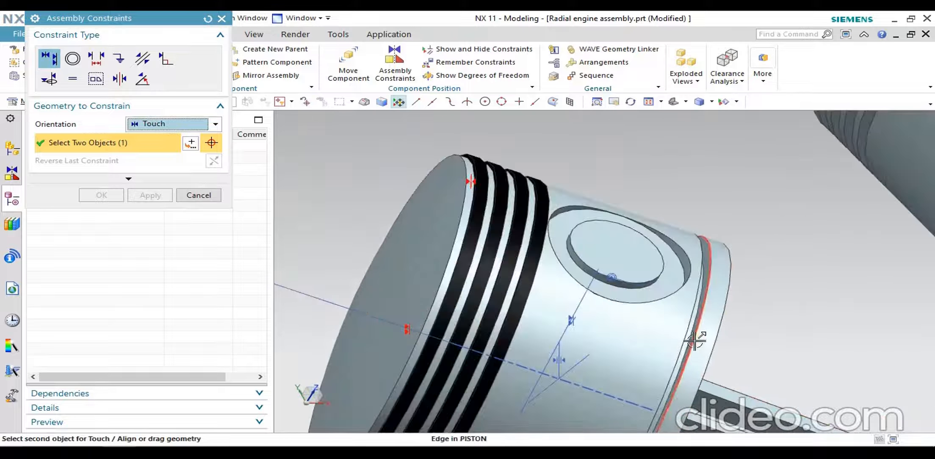
pyautogui.scroll(3, 694, 338)
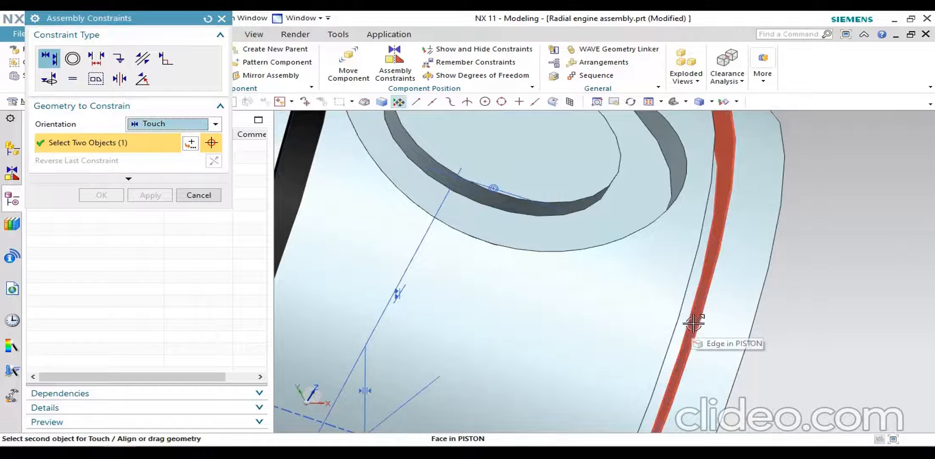
pyautogui.click(693, 323)
pyautogui.scroll(-5, 693, 323)
pyautogui.scroll(1, 682, 323)
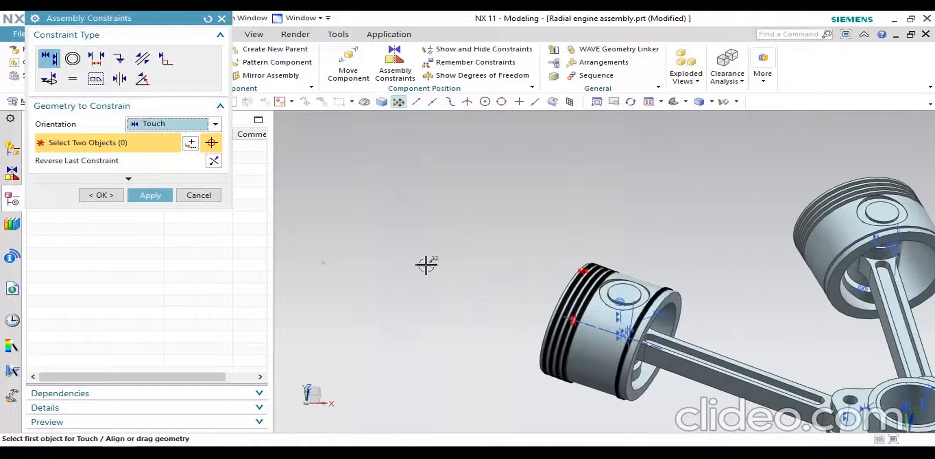
pyautogui.click(98, 195)
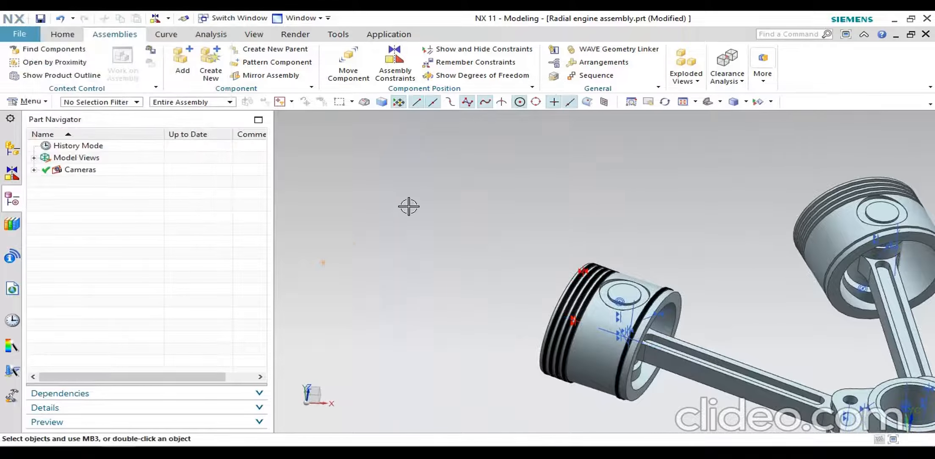
pyautogui.scroll(-3, 423, 223)
pyautogui.moveTo(427, 225); pyautogui.dragTo(534, 245, button='middle')
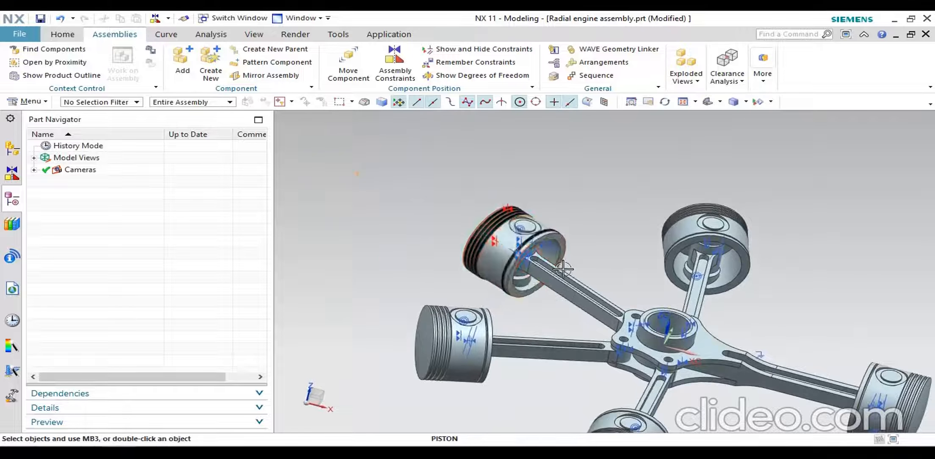
pyautogui.scroll(-2, 557, 269)
pyautogui.moveTo(577, 289)
pyautogui.mouseDown(button='middle')
pyautogui.moveTo(595, 257)
pyautogui.moveTo(570, 281)
pyautogui.mouseUp(button='middle')
pyautogui.scroll(5, 507, 298)
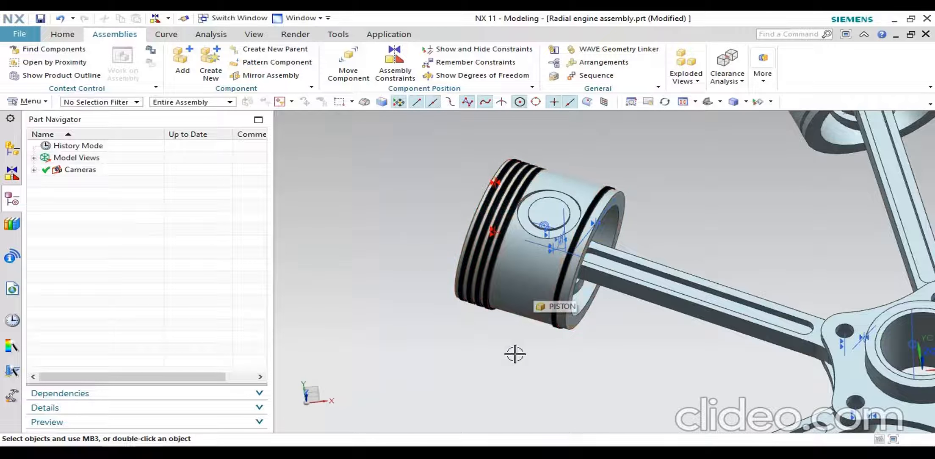
pyautogui.click(528, 275)
pyautogui.rightClick(528, 275)
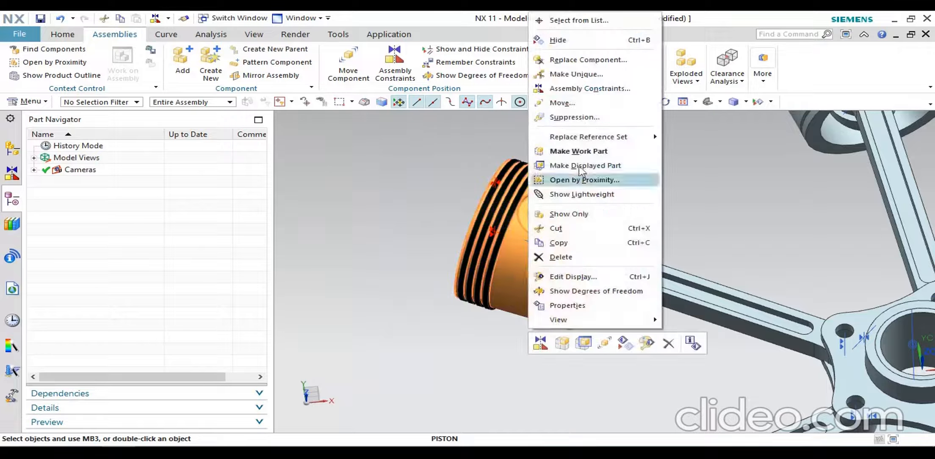
pyautogui.click(585, 152)
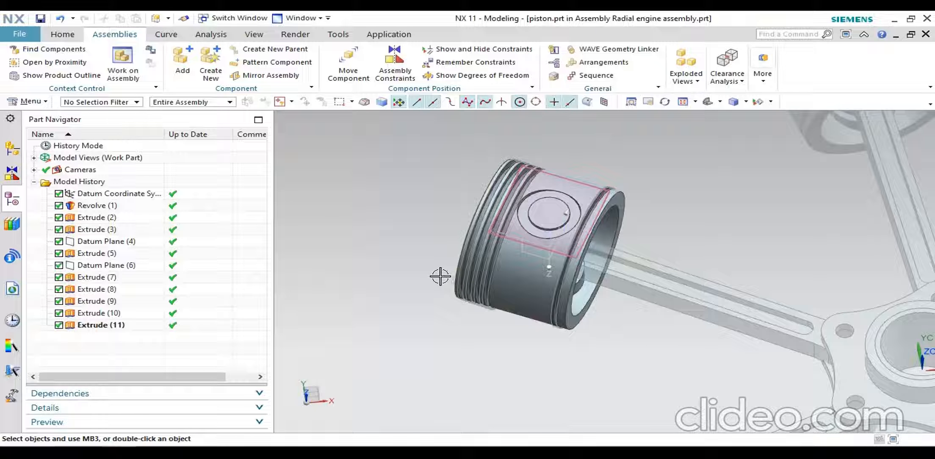
pyautogui.moveTo(541, 300); pyautogui.dragTo(531, 283, button='middle')
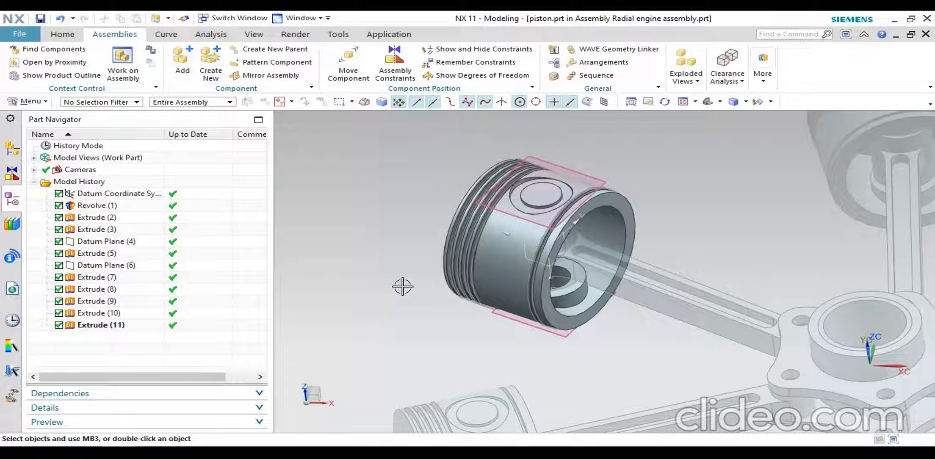
pyautogui.click(123, 68)
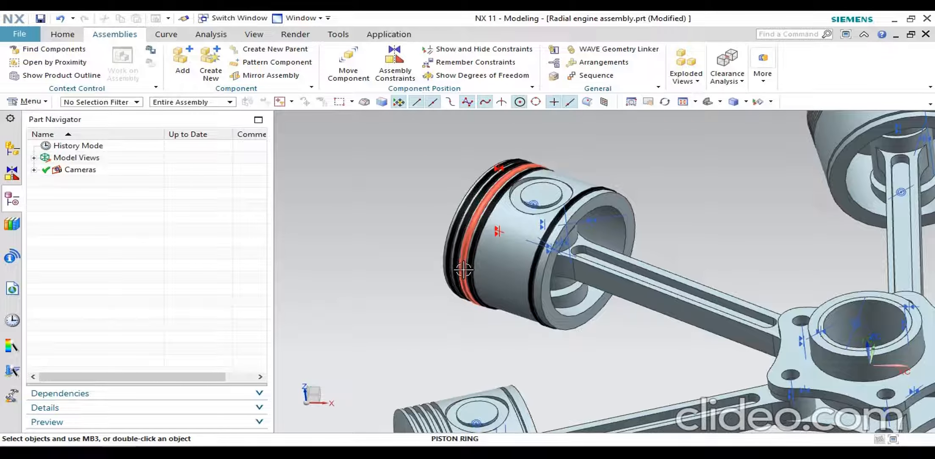
# - Make the ringed piston the work part and assign Orange as the face color of its Revolve feature
pyautogui.rightClick(508, 260)
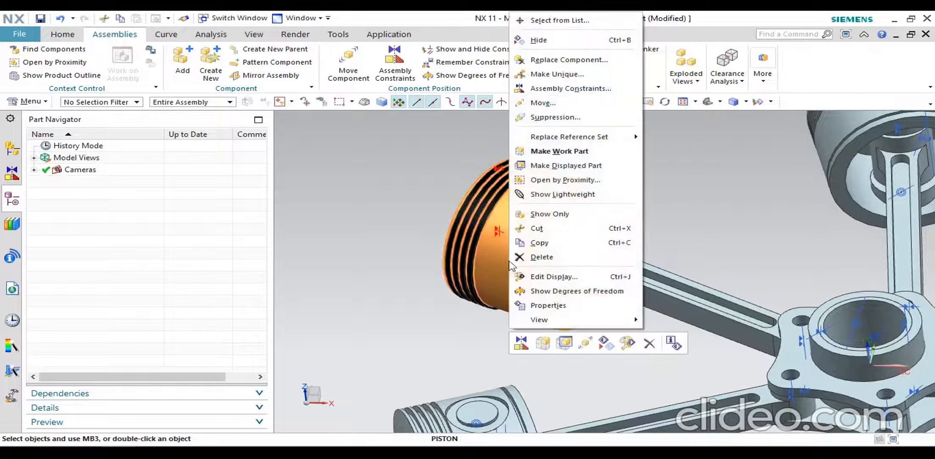
pyautogui.click(543, 152)
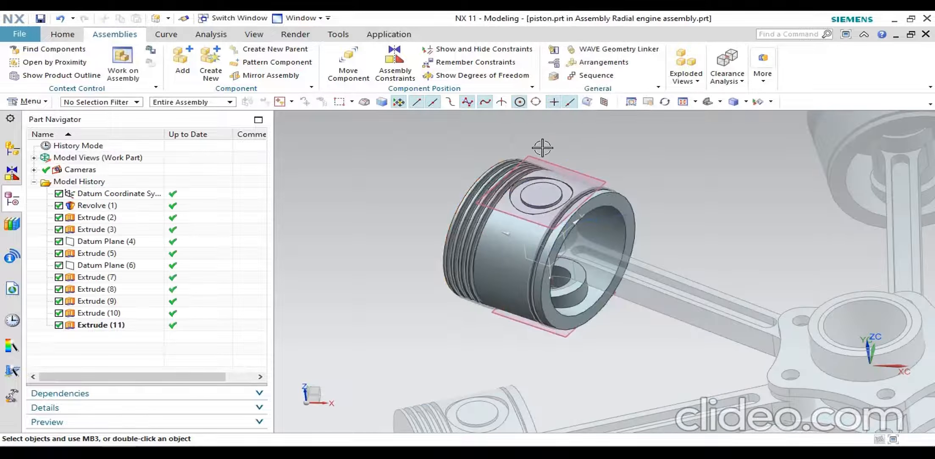
pyautogui.rightClick(508, 262)
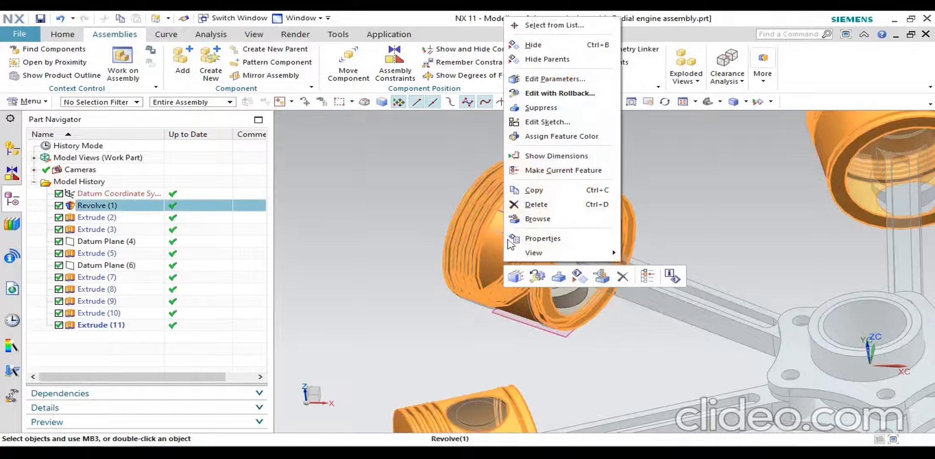
pyautogui.click(534, 136)
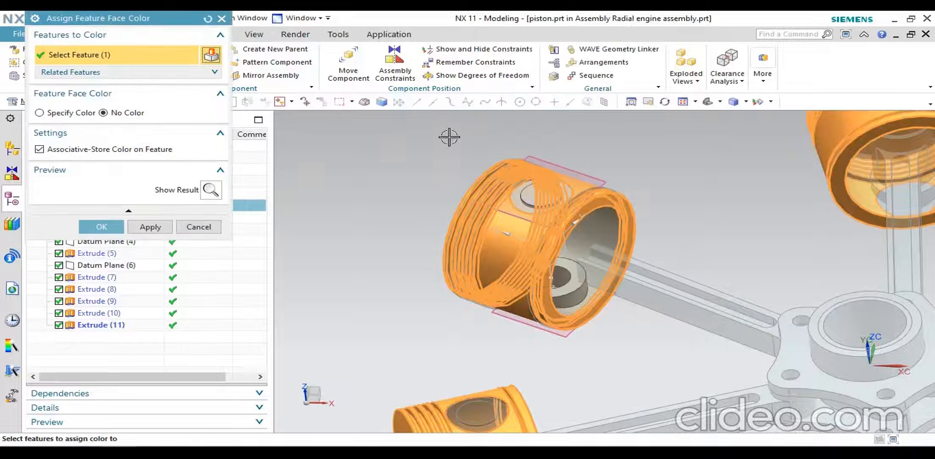
pyautogui.click(55, 114)
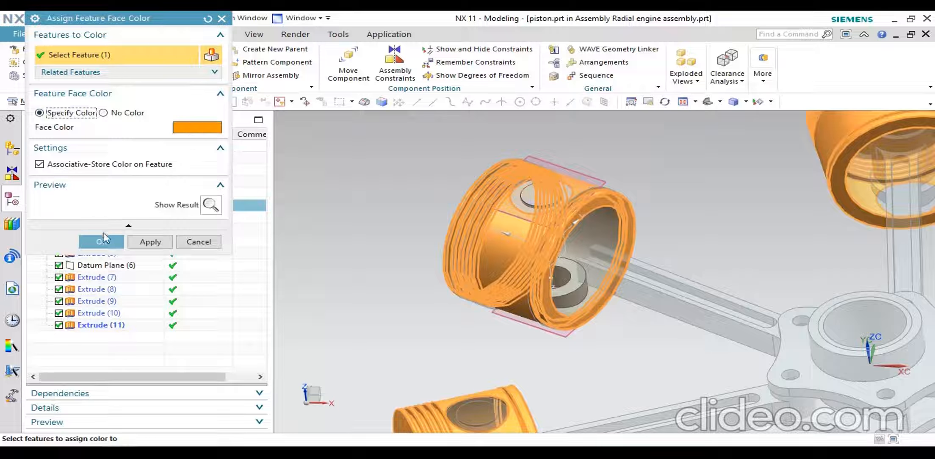
pyautogui.click(197, 128)
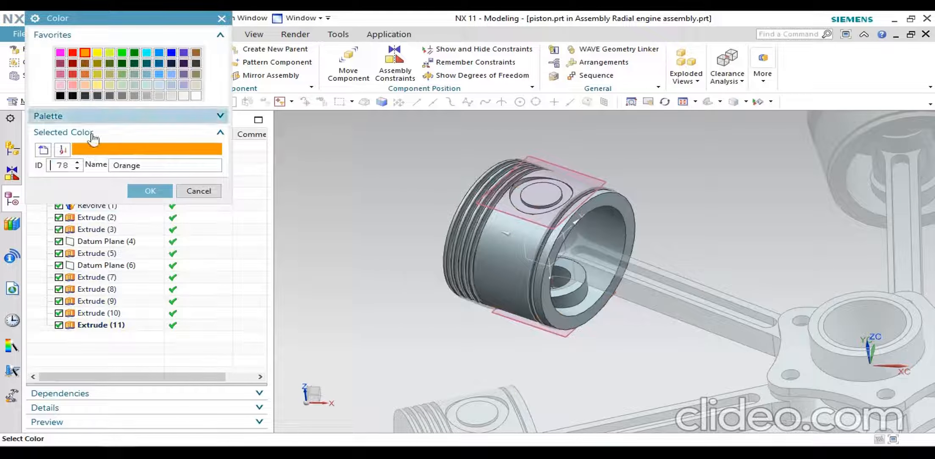
pyautogui.click(150, 191)
pyautogui.click(97, 240)
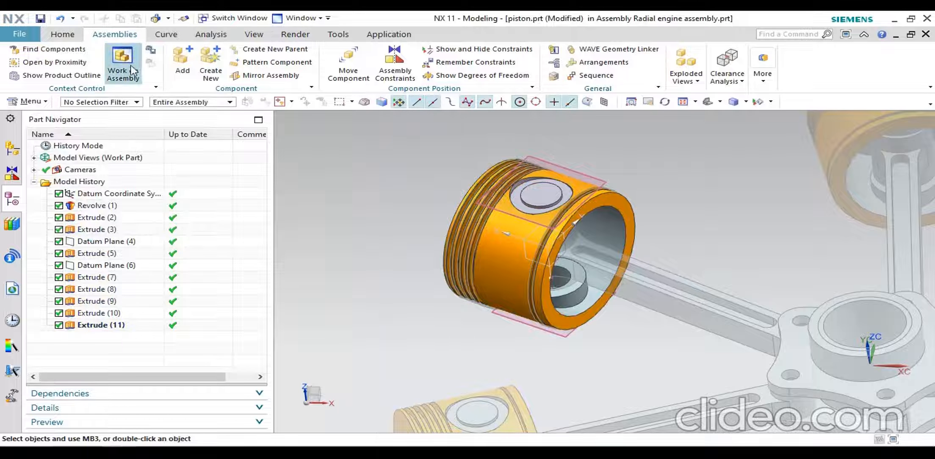
pyautogui.scroll(-2, 417, 232)
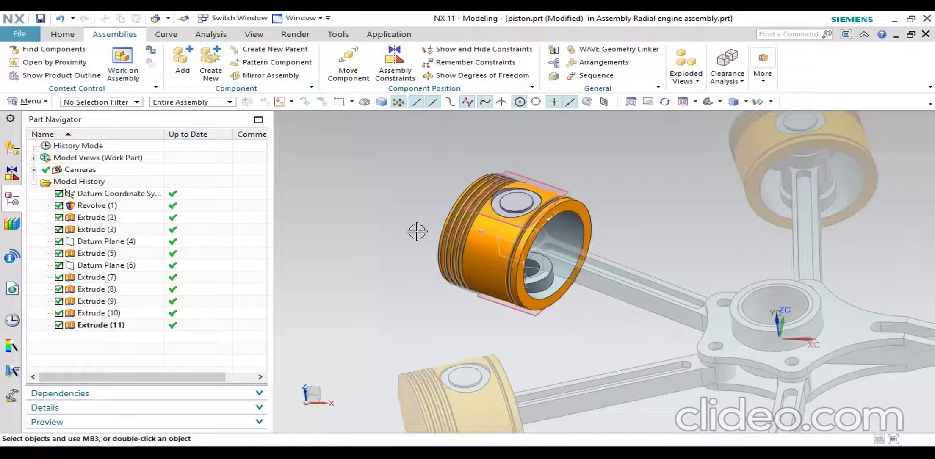
# - Save the piston part and make the complete radial engine assembly the work part again
pyautogui.hotkey('ctrl', 's')
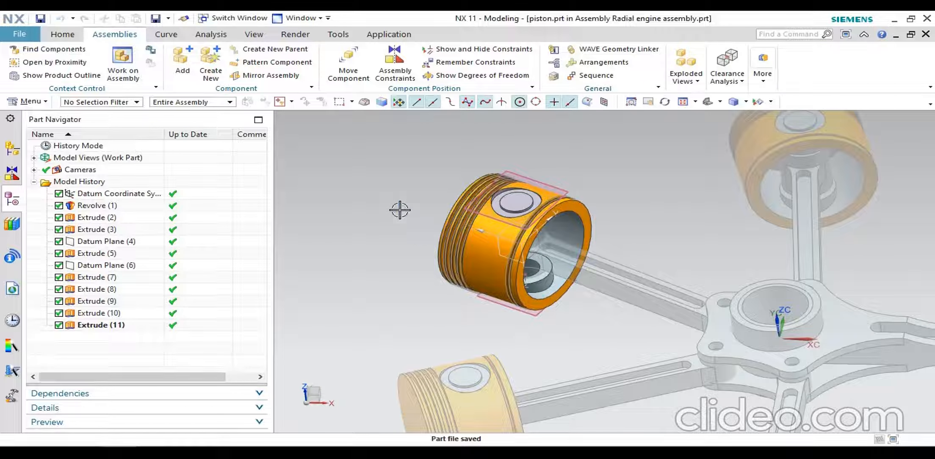
pyautogui.click(123, 63)
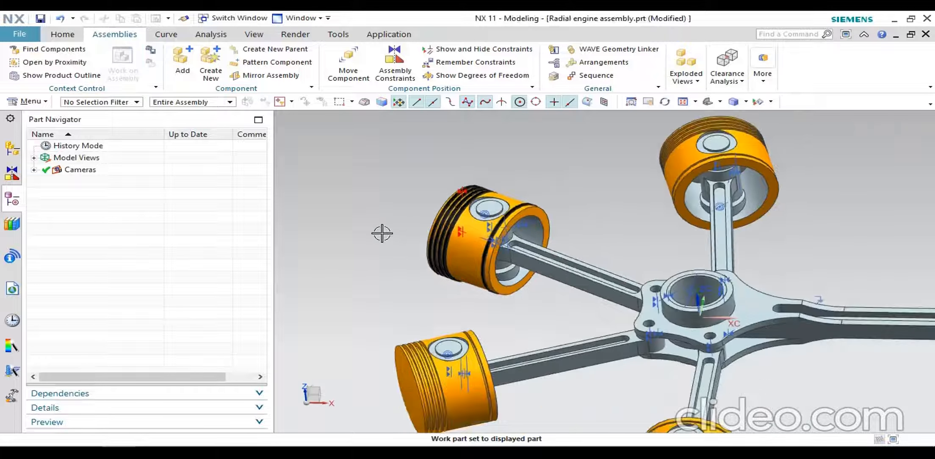
pyautogui.scroll(-2, 382, 233)
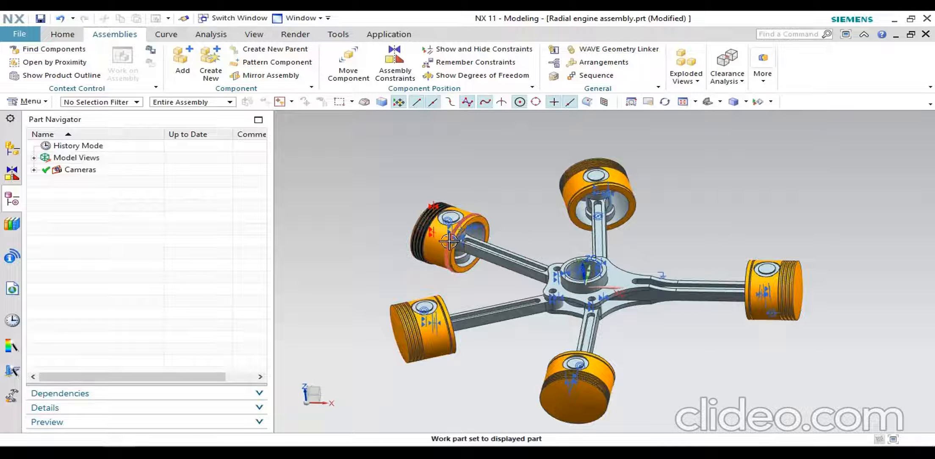
# - Add the link pin part from the radial engine folder to the assembly, placing it in open space beside the engine
pyautogui.moveTo(706, 346)
pyautogui.mouseDown(button='middle')
pyautogui.moveTo(685, 324)
pyautogui.moveTo(689, 349)
pyautogui.mouseUp(button='middle')
pyautogui.scroll(3, 652, 358)
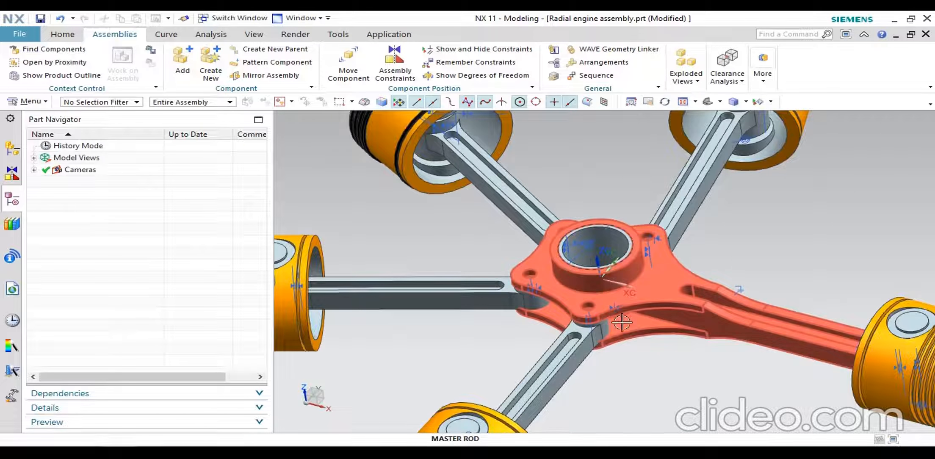
pyautogui.scroll(4, 596, 305)
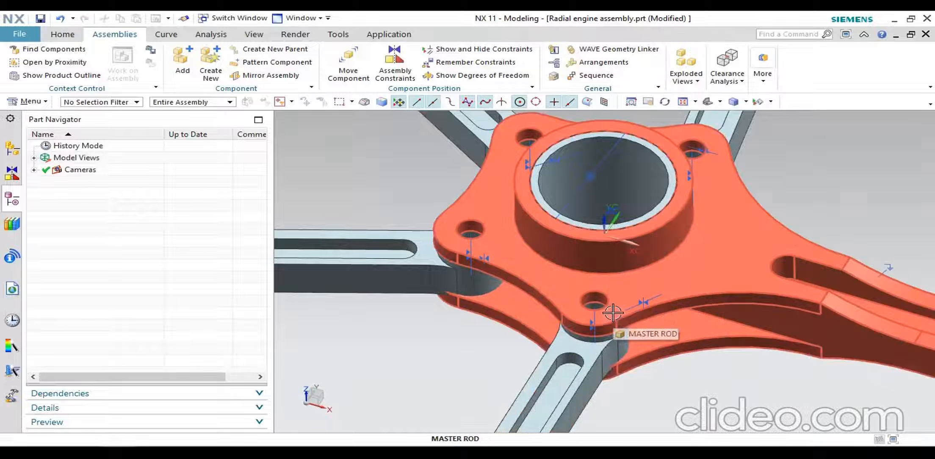
pyautogui.click(181, 76)
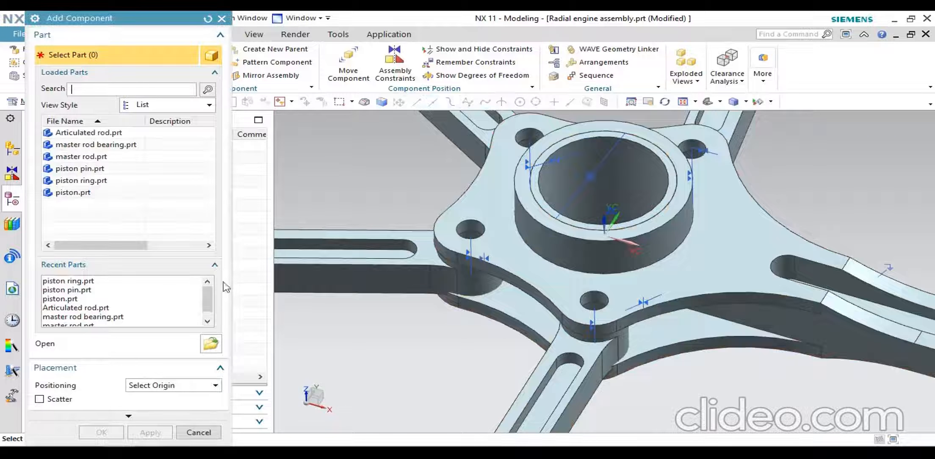
pyautogui.click(212, 342)
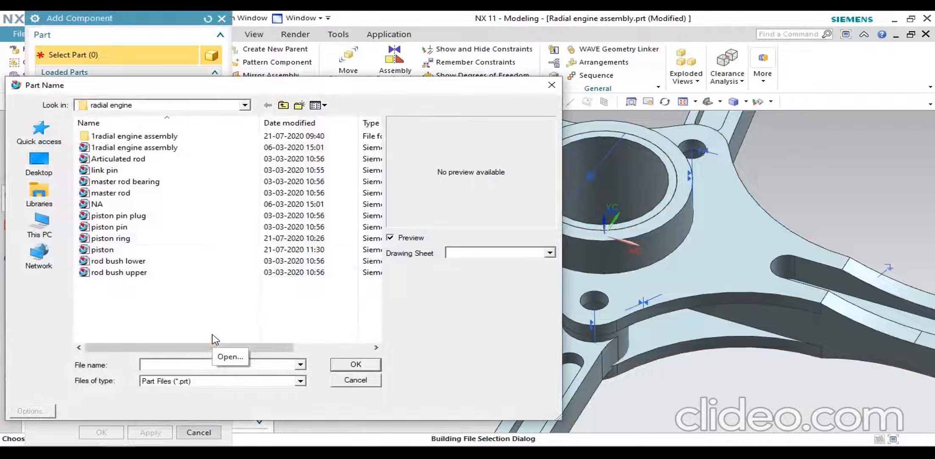
pyautogui.click(127, 170)
pyautogui.click(351, 366)
pyautogui.scroll(-5, 714, 322)
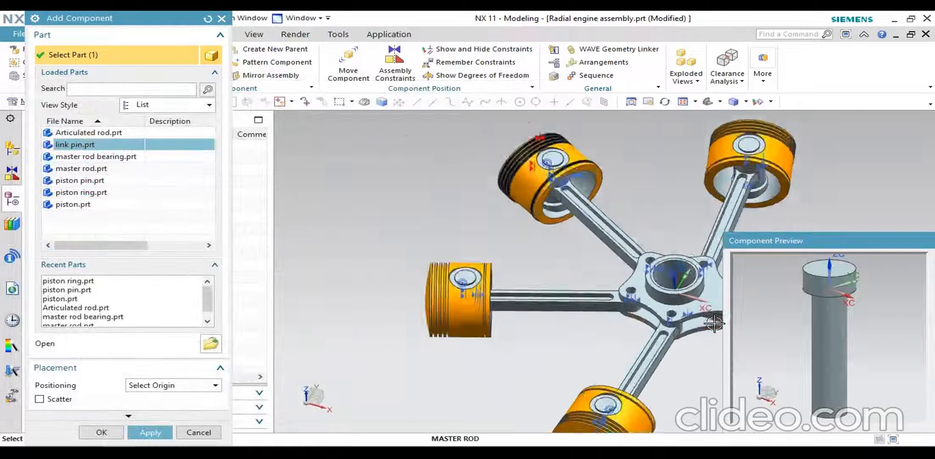
pyautogui.scroll(-2, 714, 322)
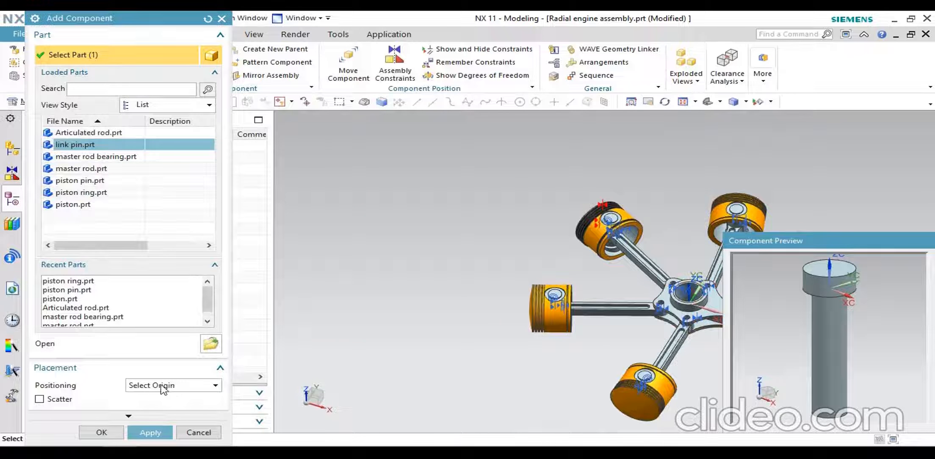
pyautogui.click(102, 432)
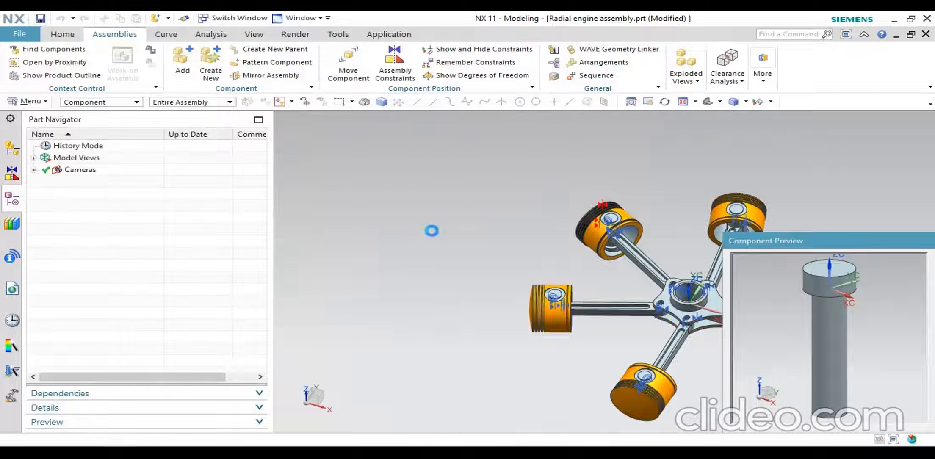
pyautogui.click(464, 265)
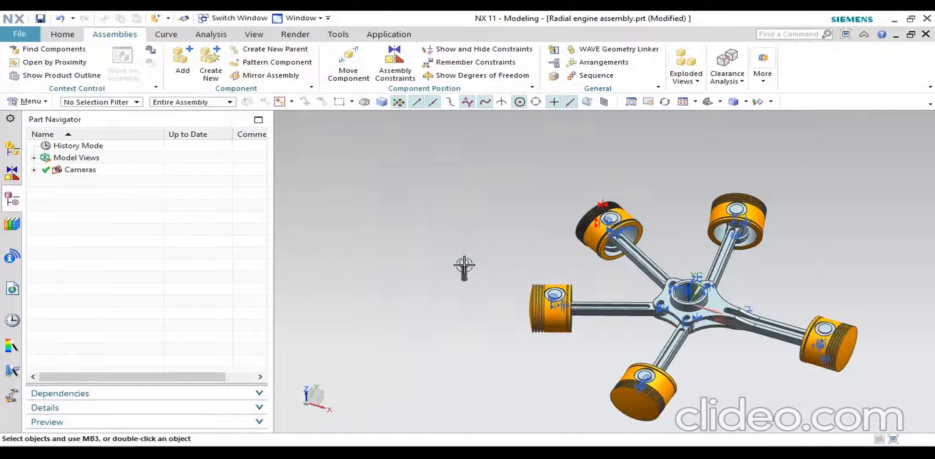
# - Add a second link pin component and place it in open space just below the first pin
pyautogui.click(182, 62)
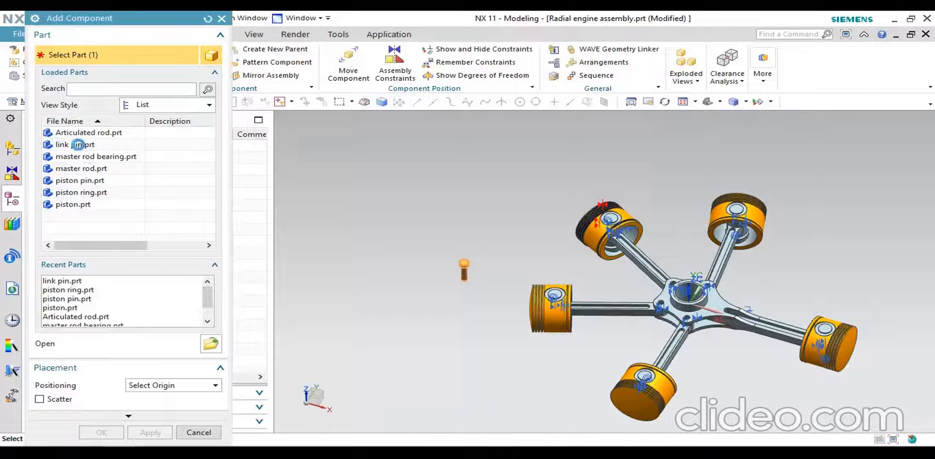
pyautogui.click(78, 144)
pyautogui.click(101, 432)
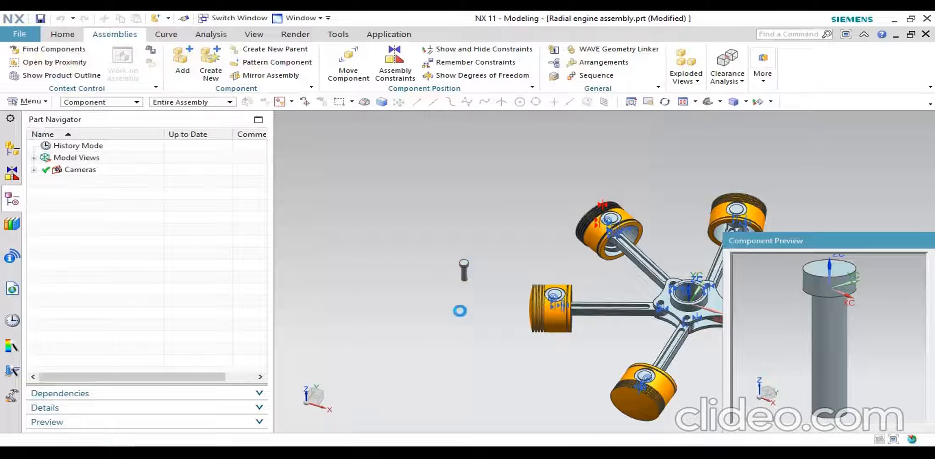
pyautogui.click(440, 320)
pyautogui.click(106, 252)
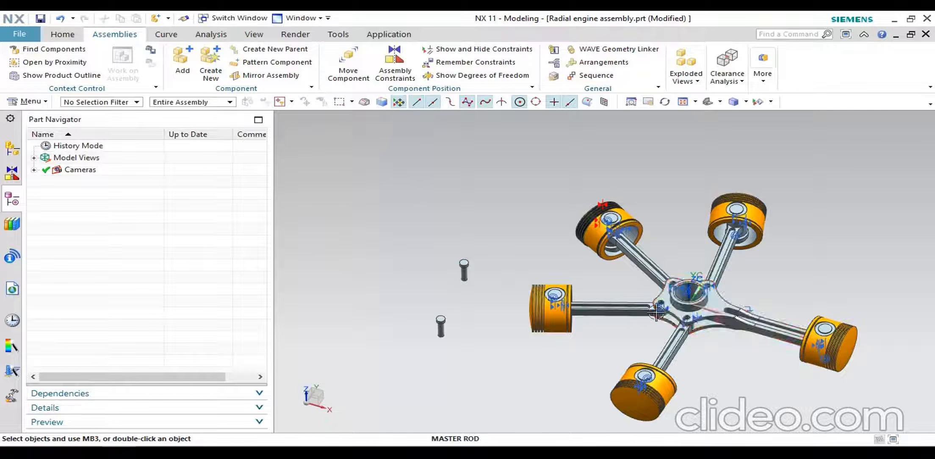
# - Add two more link pin components, placing both in open space between the second pin and the lowest piston
pyautogui.click(183, 64)
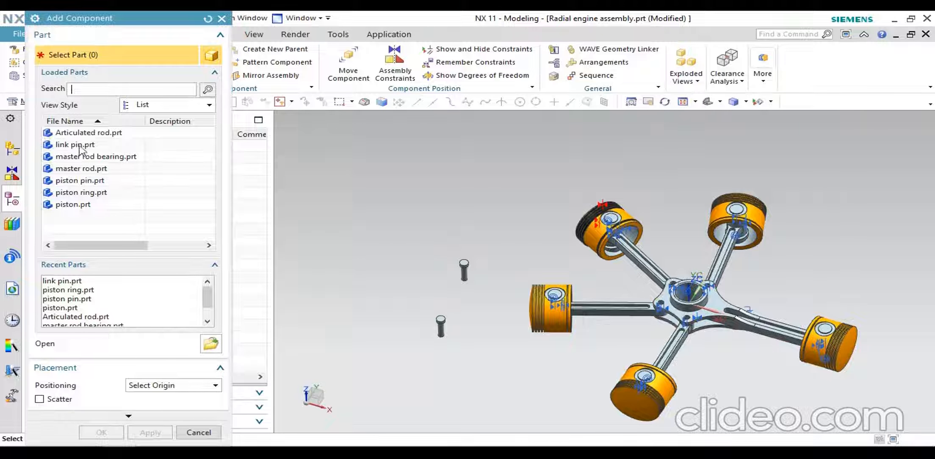
pyautogui.click(80, 145)
pyautogui.click(95, 433)
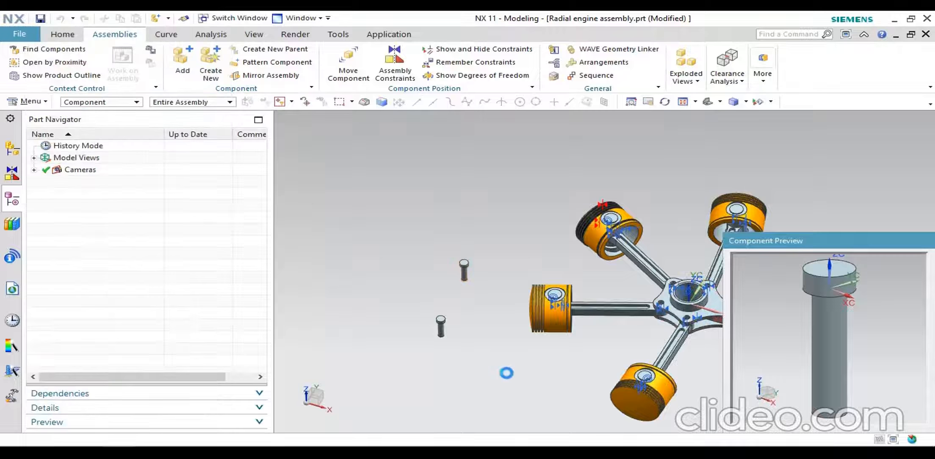
pyautogui.click(493, 375)
pyautogui.click(182, 64)
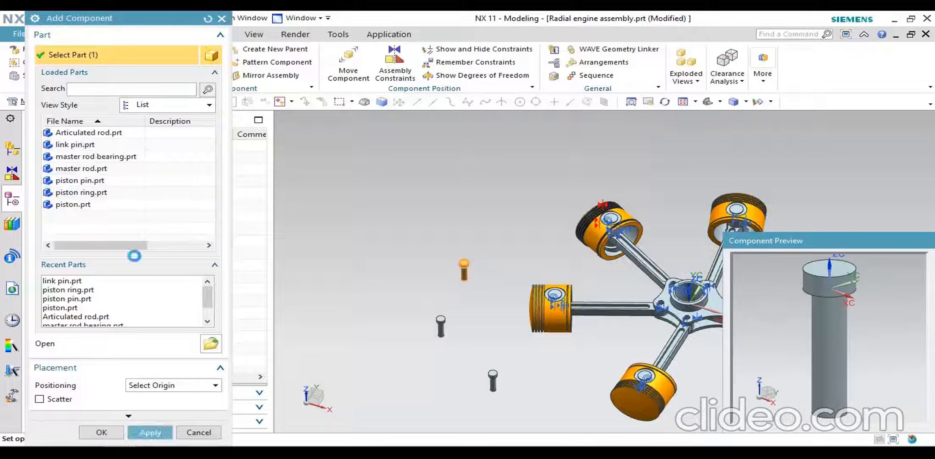
pyautogui.click(101, 432)
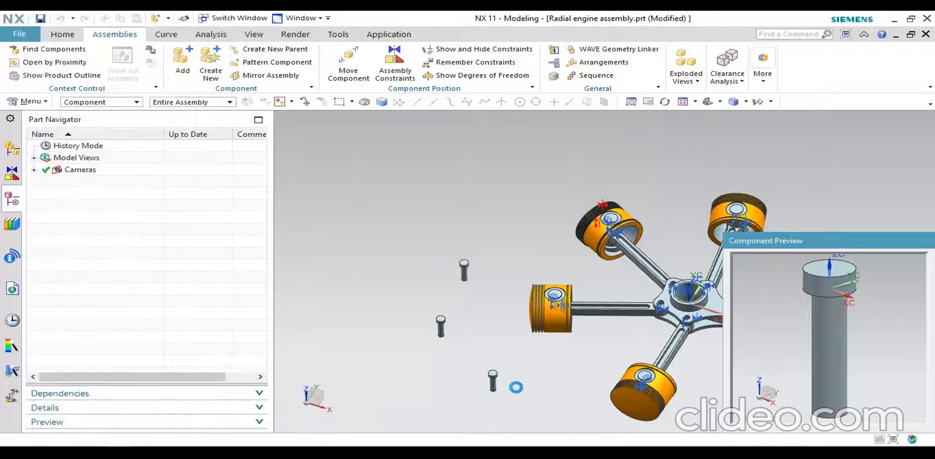
pyautogui.click(538, 396)
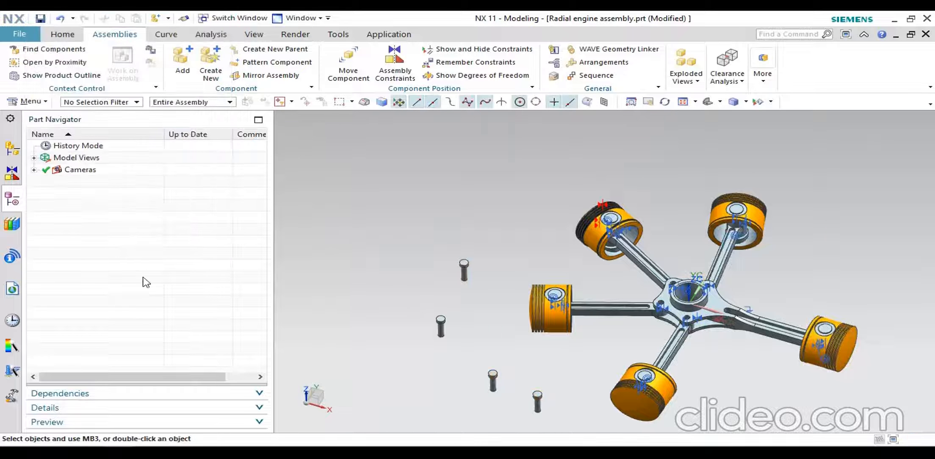
# - Constrain a link pin's edge under its head as Concentric with the edge of the master rod's front hole, and apply it
pyautogui.scroll(-2, 483, 307)
pyautogui.moveTo(483, 307); pyautogui.dragTo(506, 316, button='middle')
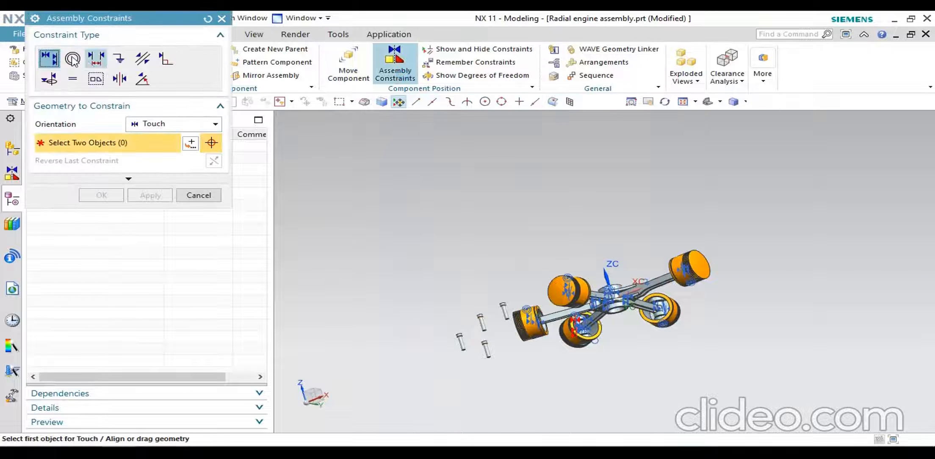
pyautogui.scroll(6, 480, 349)
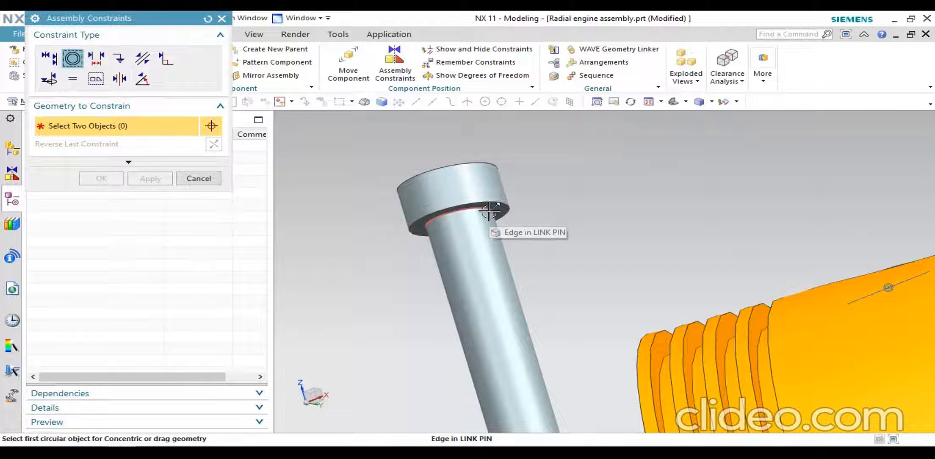
pyautogui.click(489, 210)
pyautogui.scroll(-8, 409, 270)
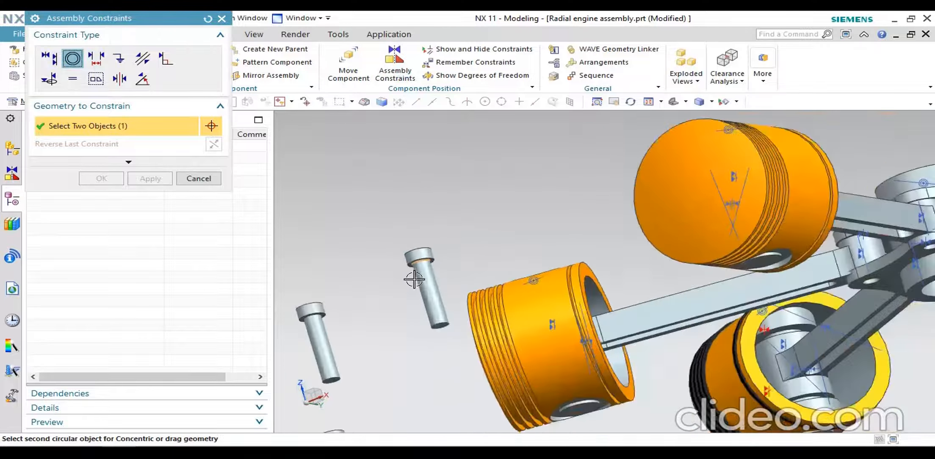
pyautogui.moveTo(673, 285); pyautogui.dragTo(610, 280, button='middle')
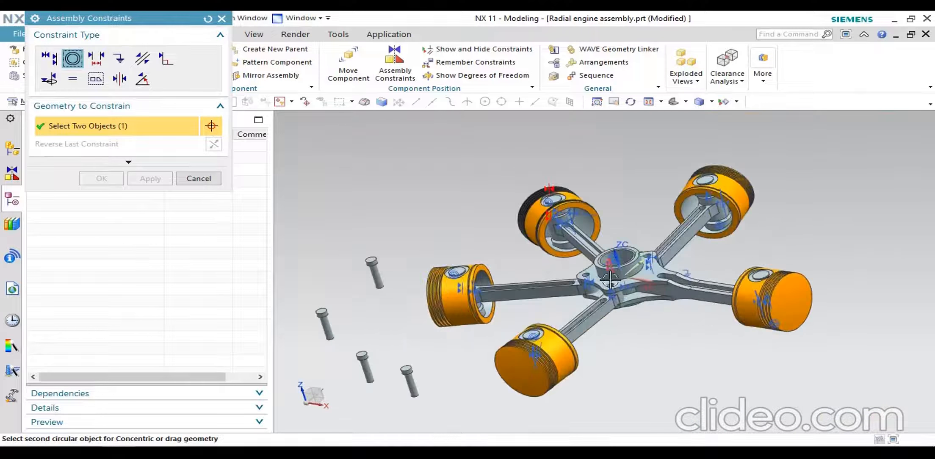
pyautogui.scroll(10, 614, 288)
pyautogui.click(631, 294)
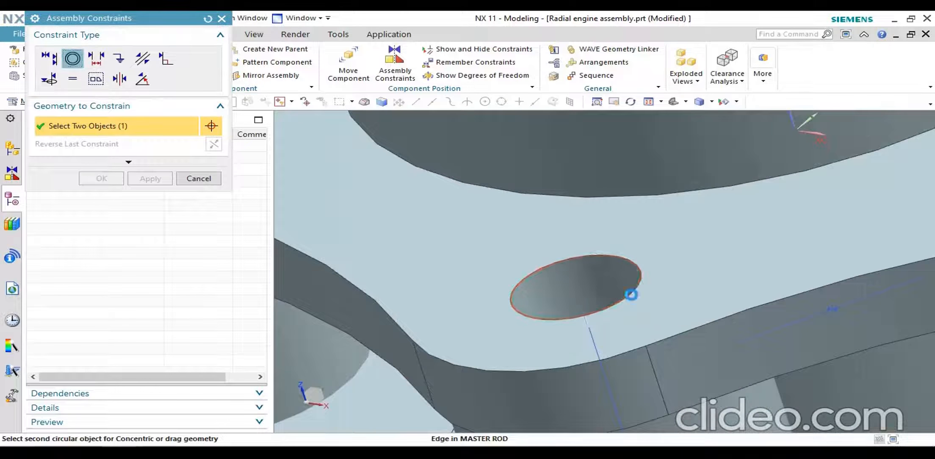
pyautogui.scroll(-6, 633, 297)
pyautogui.moveTo(650, 325)
pyautogui.mouseDown(button='middle')
pyautogui.moveTo(678, 355)
pyautogui.moveTo(645, 321)
pyautogui.mouseUp(button='middle')
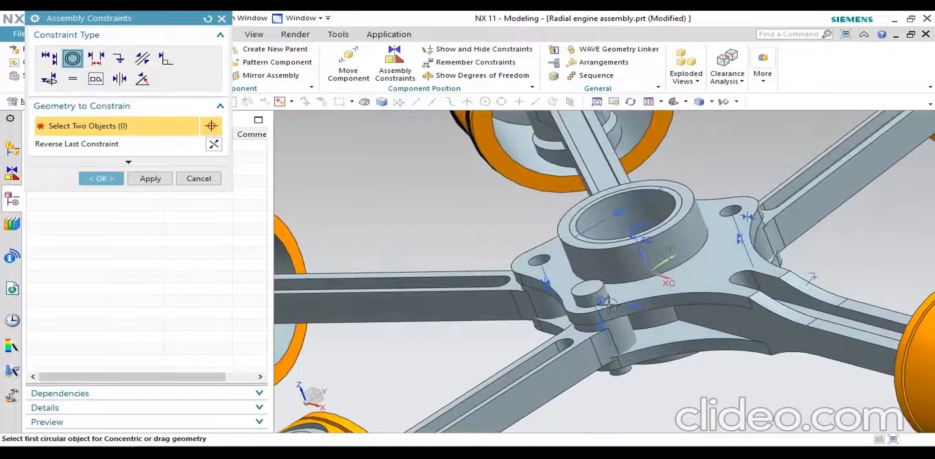
pyautogui.click(143, 178)
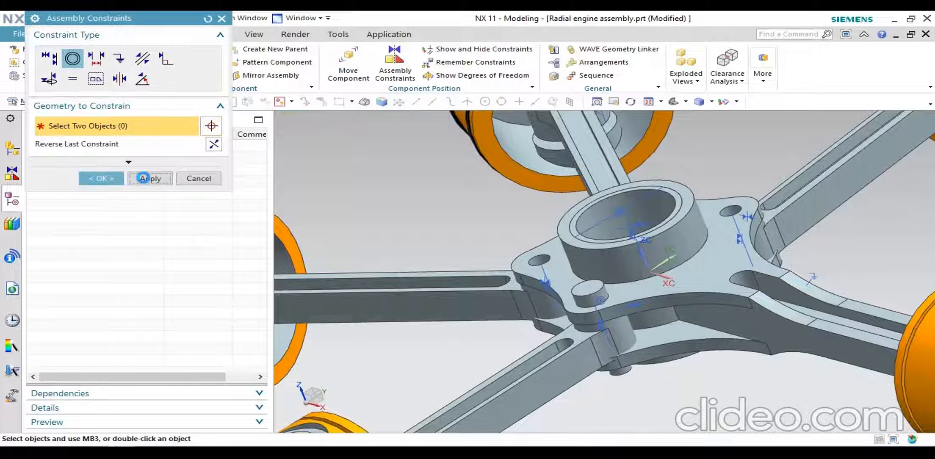
# - Make another link pin's under-head edge Concentric with the master rod hole next to the fitted pin, and apply the constraint
pyautogui.scroll(-5, 822, 305)
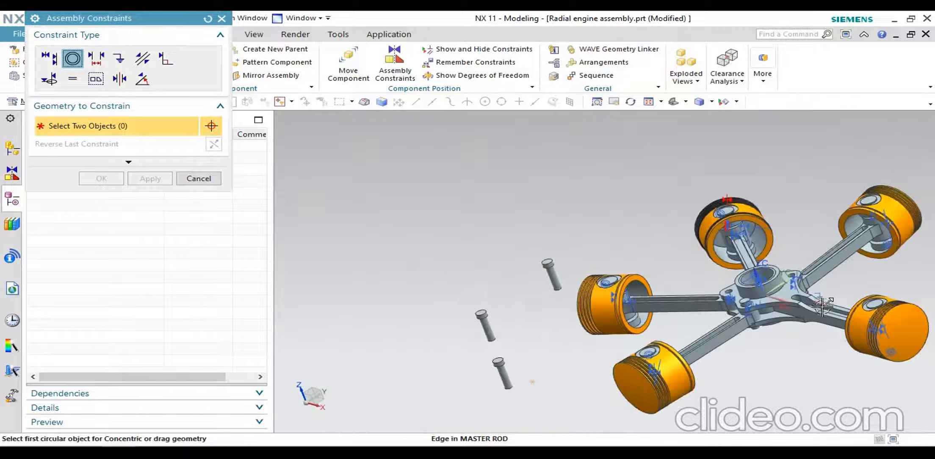
pyautogui.scroll(6, 483, 320)
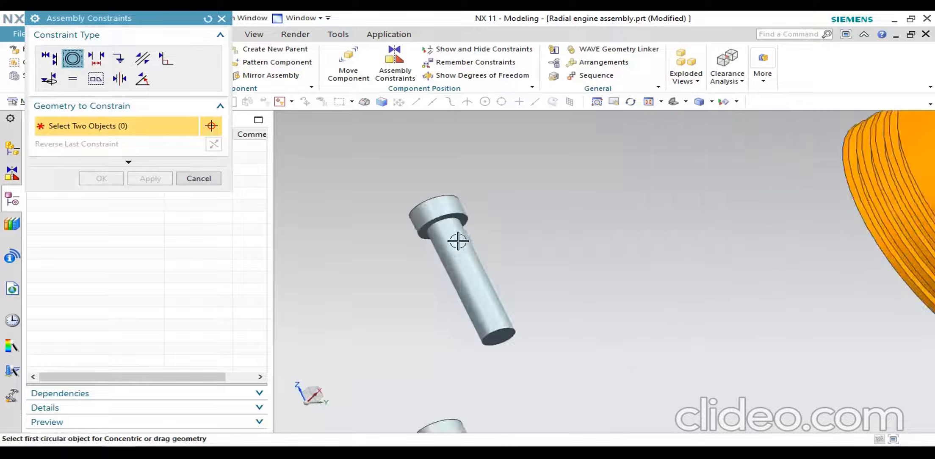
pyautogui.scroll(4, 458, 241)
pyautogui.click(458, 171)
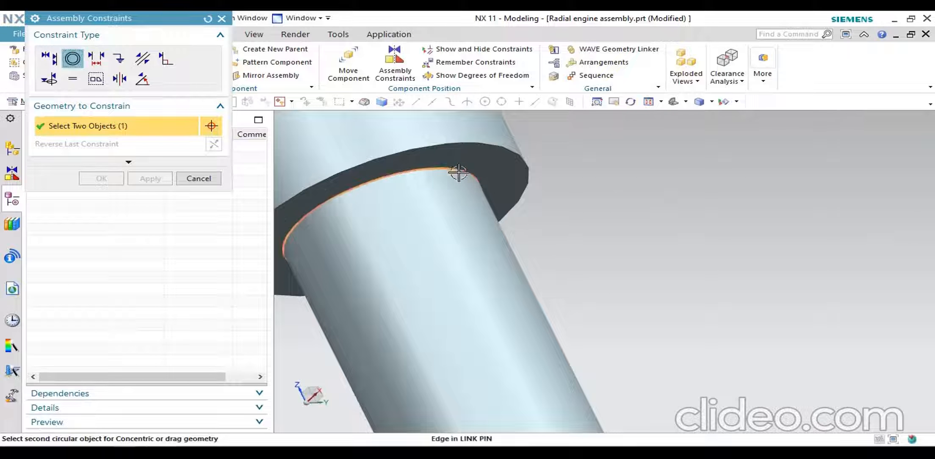
pyautogui.scroll(-6, 395, 256)
pyautogui.moveTo(658, 216); pyautogui.dragTo(651, 290, button='middle')
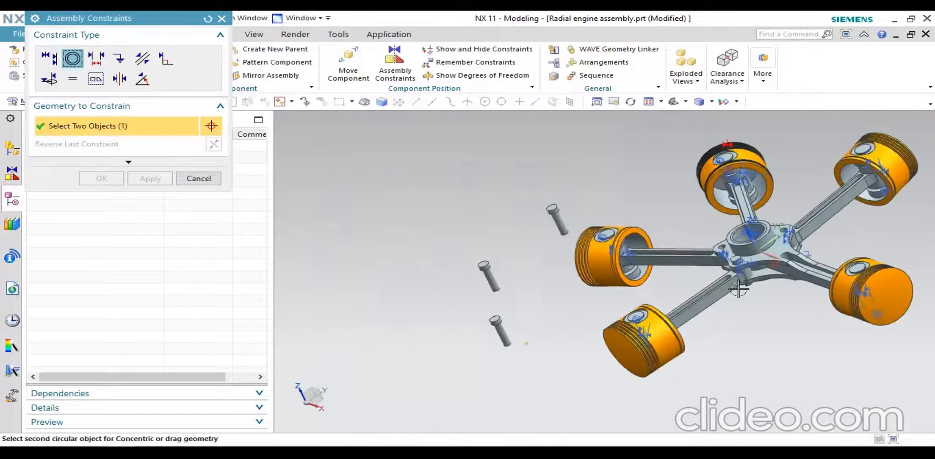
pyautogui.scroll(6, 716, 245)
pyautogui.click(777, 236)
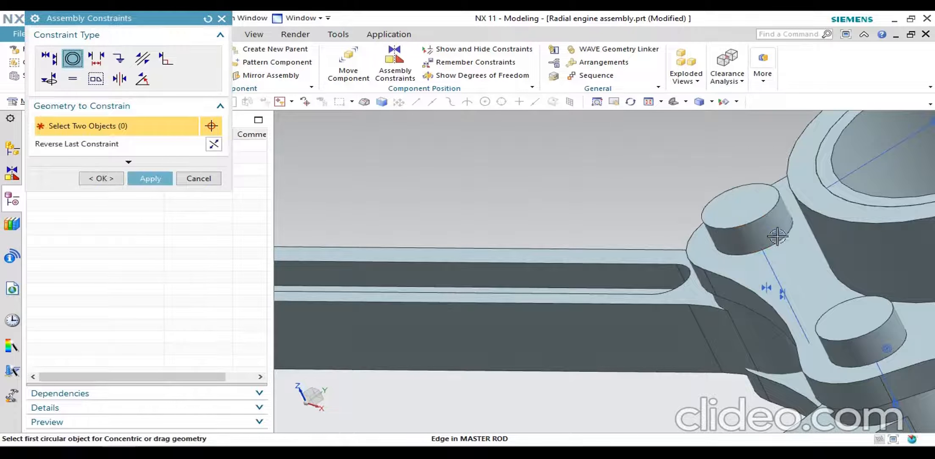
pyautogui.click(161, 177)
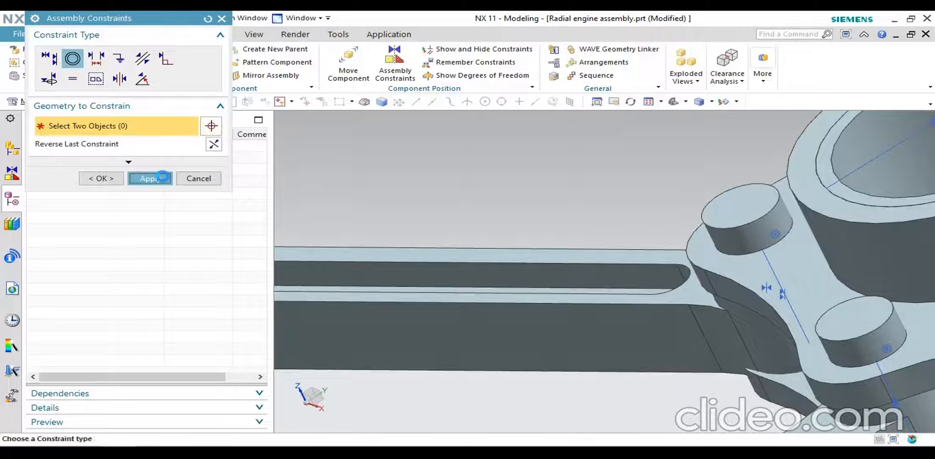
# - Make a third link pin's under-head edge Concentric with the next empty master rod hole beside the fitted pins, and apply the constraint
pyautogui.scroll(-5, 486, 326)
pyautogui.moveTo(486, 325); pyautogui.dragTo(436, 359, button='middle')
pyautogui.scroll(6, 426, 409)
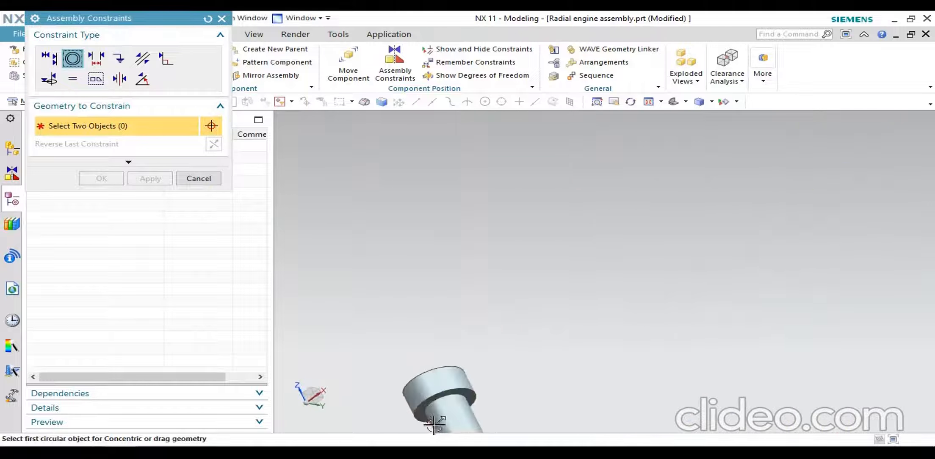
pyautogui.click(417, 360)
pyautogui.scroll(-9, 417, 360)
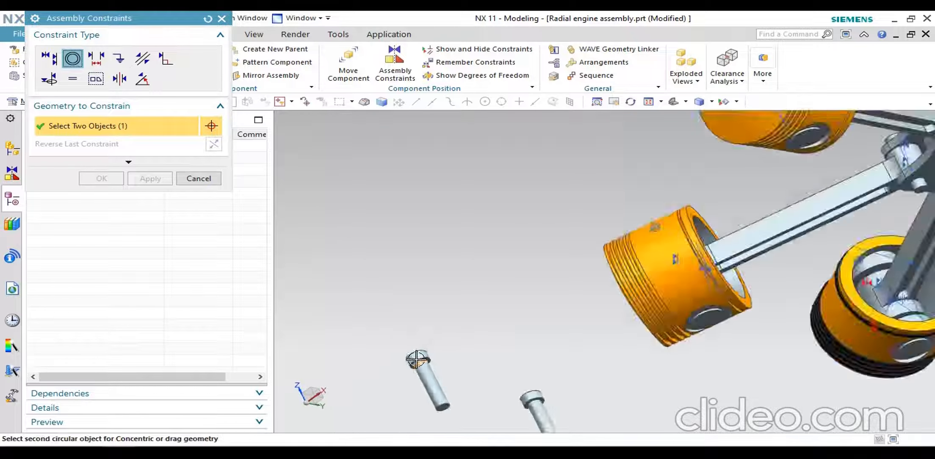
pyautogui.moveTo(591, 274); pyautogui.dragTo(590, 333, button='middle')
pyautogui.scroll(3, 626, 271)
pyautogui.scroll(4, 647, 265)
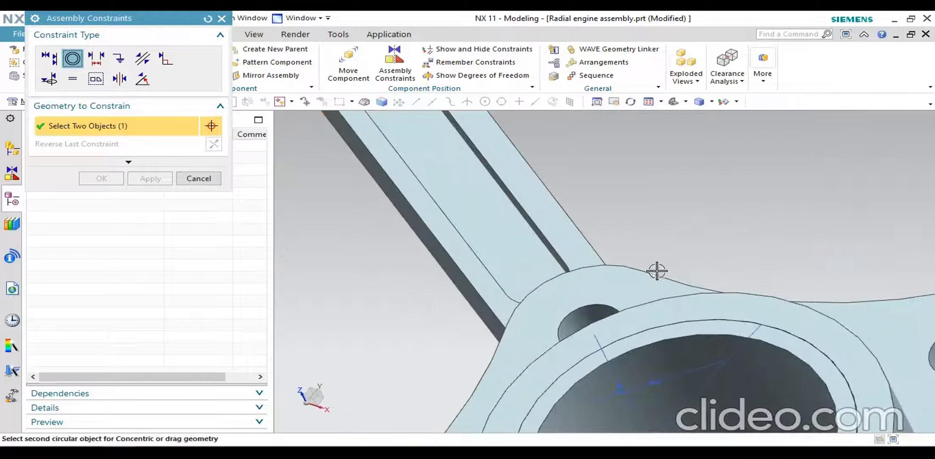
pyautogui.click(624, 301)
pyautogui.scroll(-5, 788, 292)
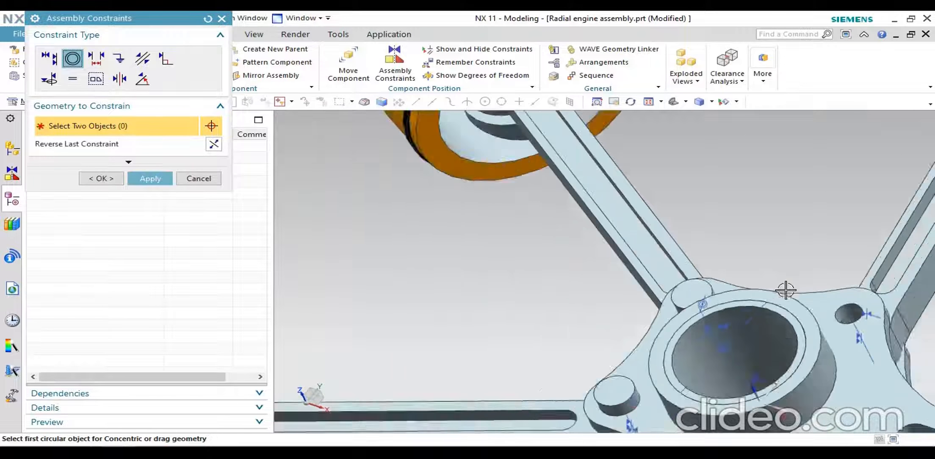
pyautogui.click(144, 177)
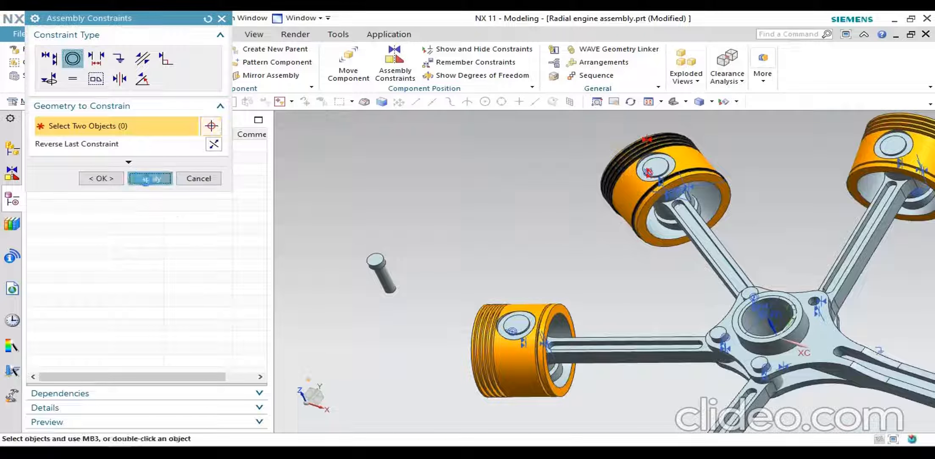
# - Constrain the last loose link pin's under-head edge as Concentric with the remaining open master rod hole, apply it, and finish constraining
pyautogui.moveTo(373, 271); pyautogui.dragTo(416, 233, button='middle')
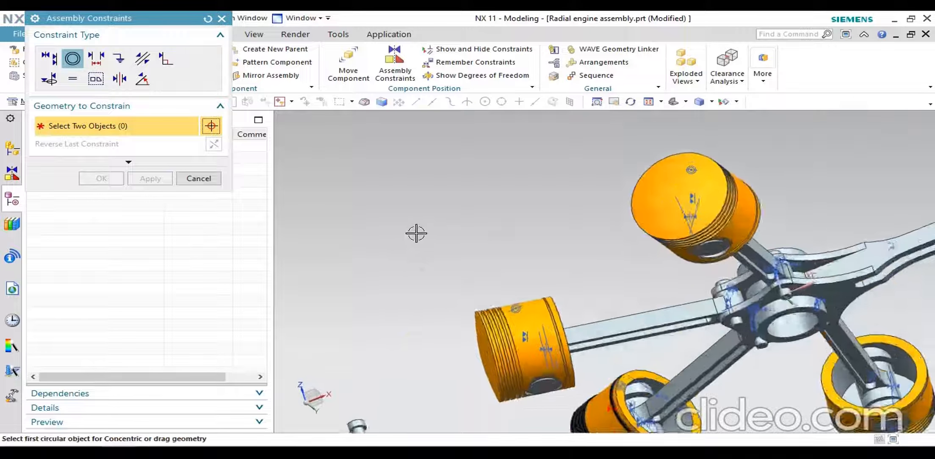
pyautogui.scroll(-3, 470, 235)
pyautogui.scroll(10, 400, 334)
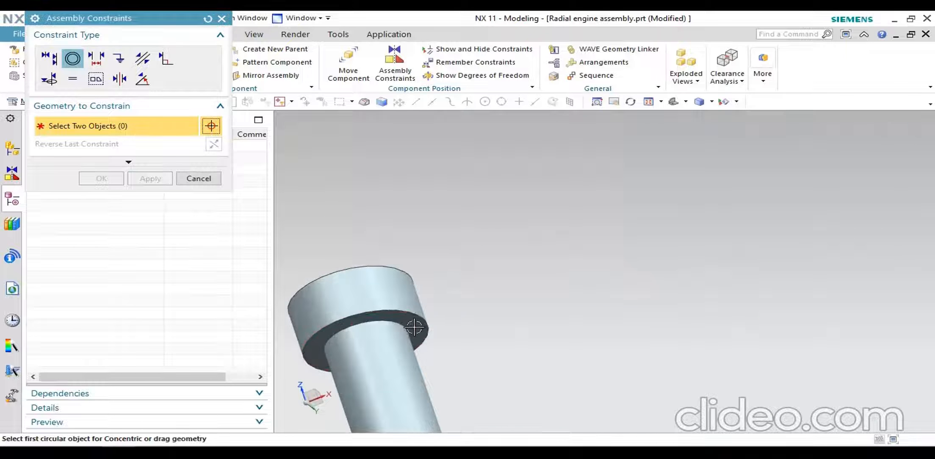
pyautogui.click(406, 326)
pyautogui.scroll(-6, 388, 252)
pyautogui.moveTo(404, 267); pyautogui.dragTo(593, 257, button='middle')
pyautogui.scroll(8, 563, 252)
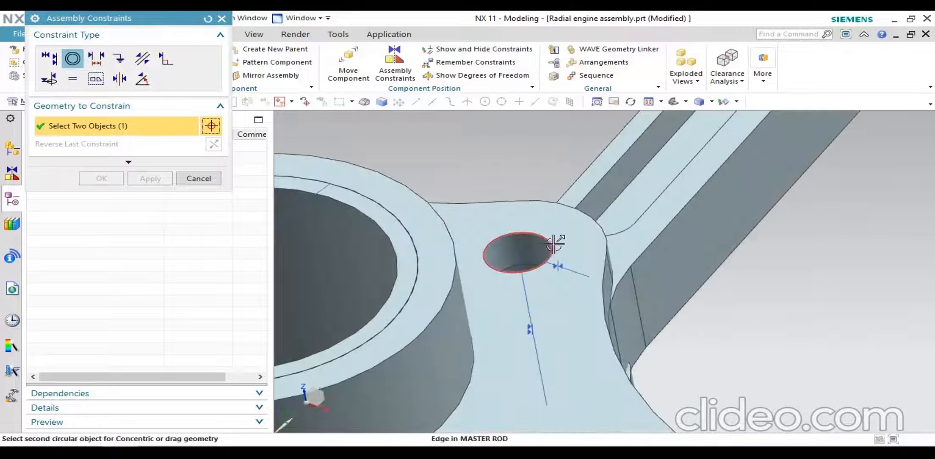
pyautogui.click(550, 245)
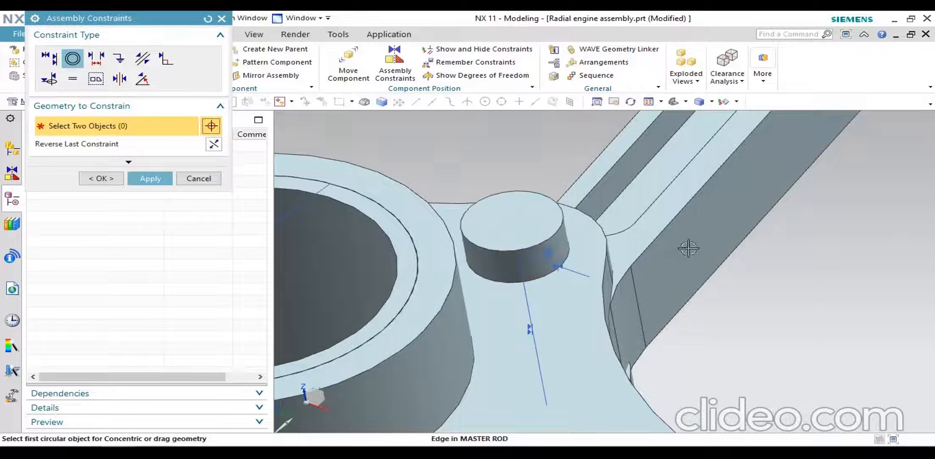
pyautogui.click(150, 178)
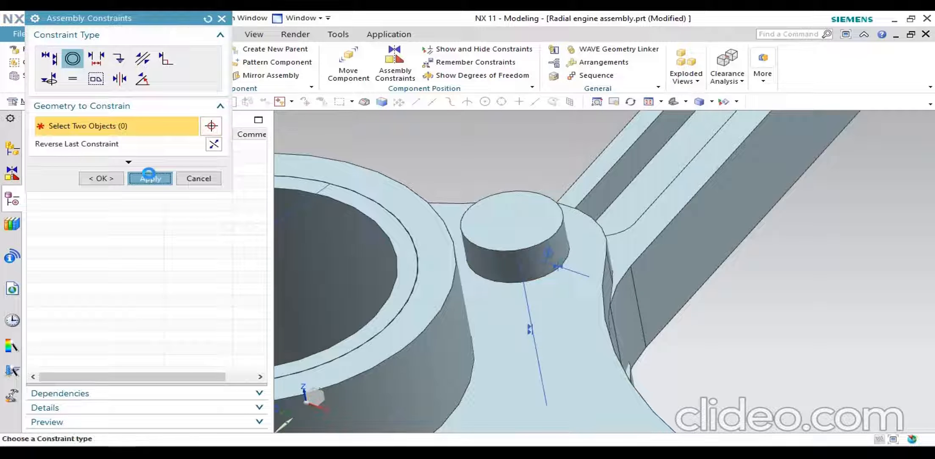
pyautogui.click(200, 179)
# - Make the master rod the work part within the radial engine assembly
pyautogui.scroll(-10, 578, 238)
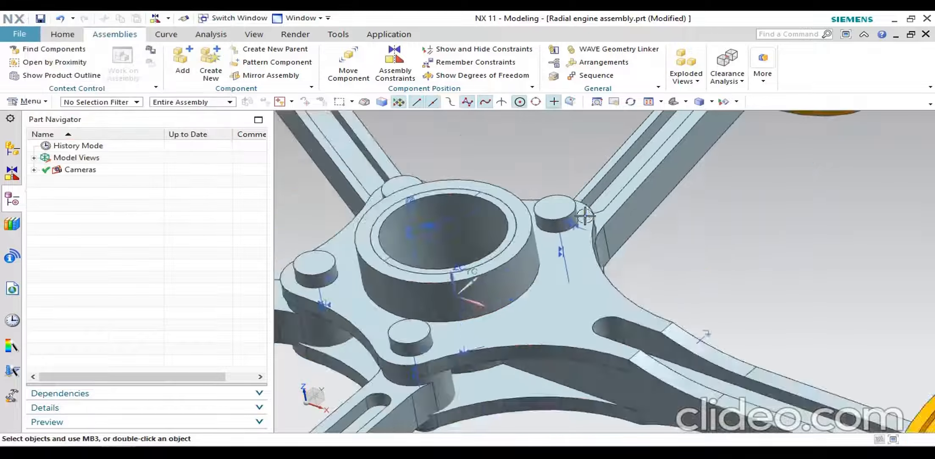
pyautogui.scroll(-3, 578, 246)
pyautogui.moveTo(573, 273); pyautogui.dragTo(576, 286, button='middle')
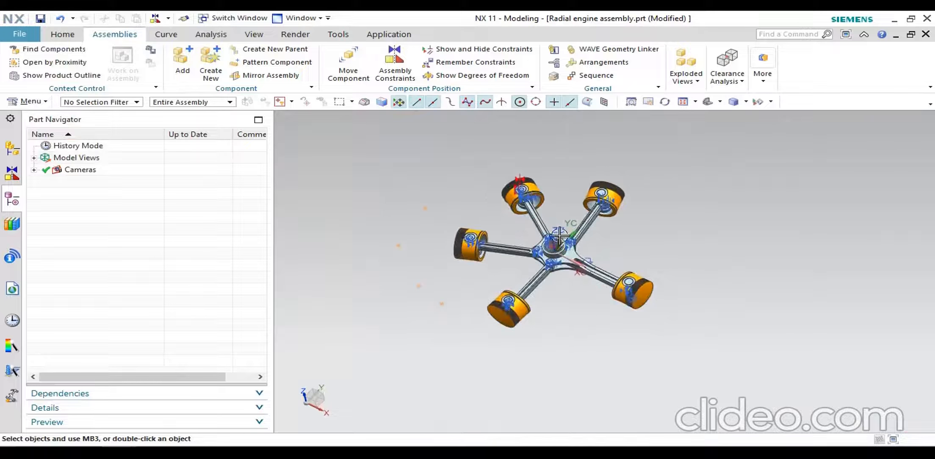
pyautogui.scroll(5, 558, 244)
pyautogui.scroll(-5, 558, 244)
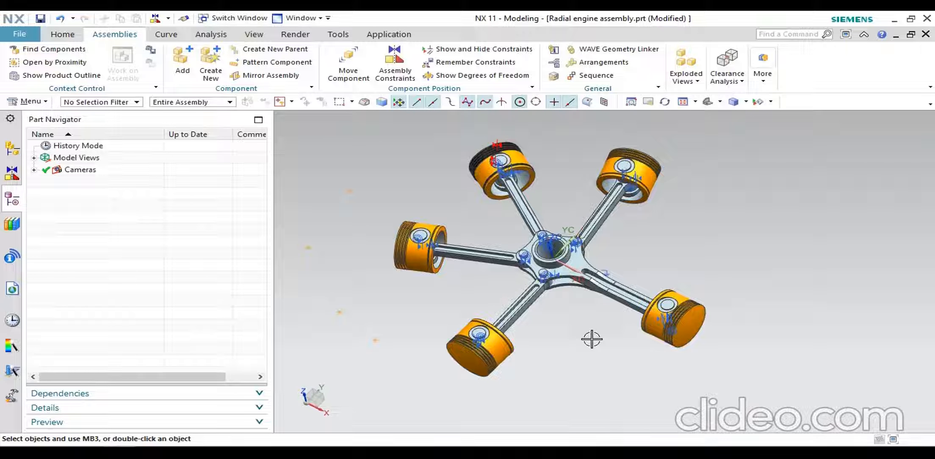
pyautogui.scroll(3, 641, 231)
pyautogui.scroll(-1, 642, 235)
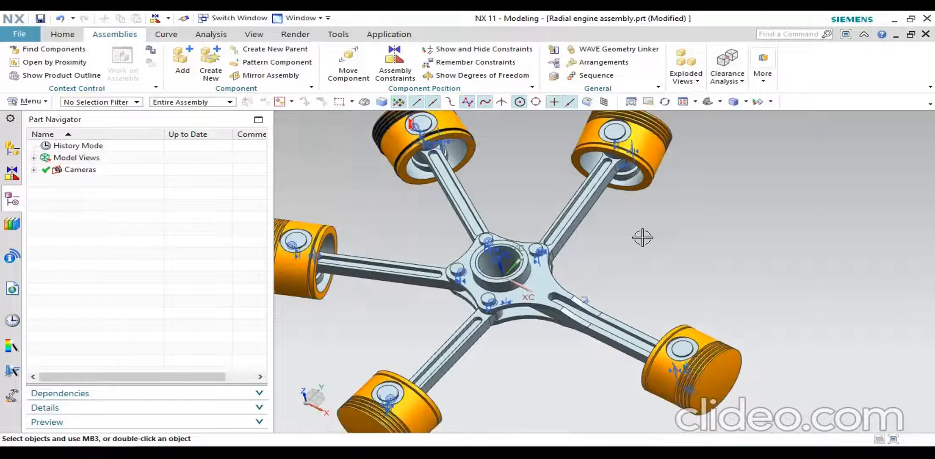
pyautogui.rightClick(548, 292)
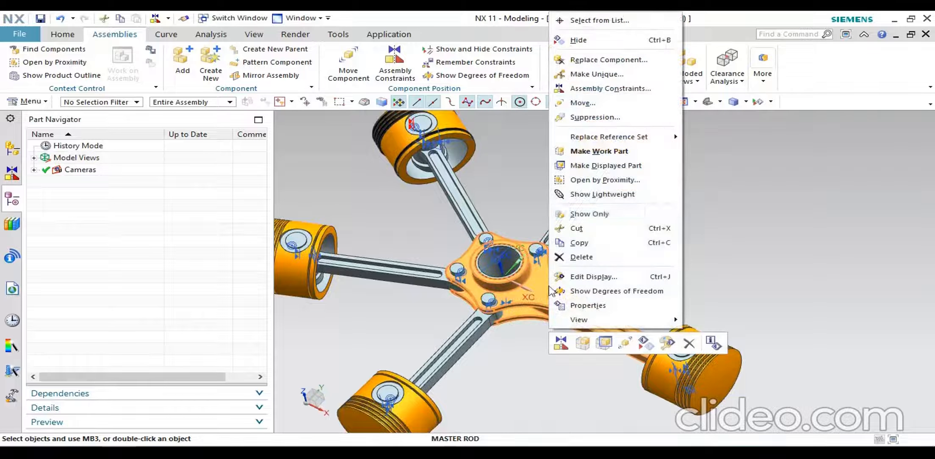
pyautogui.click(602, 154)
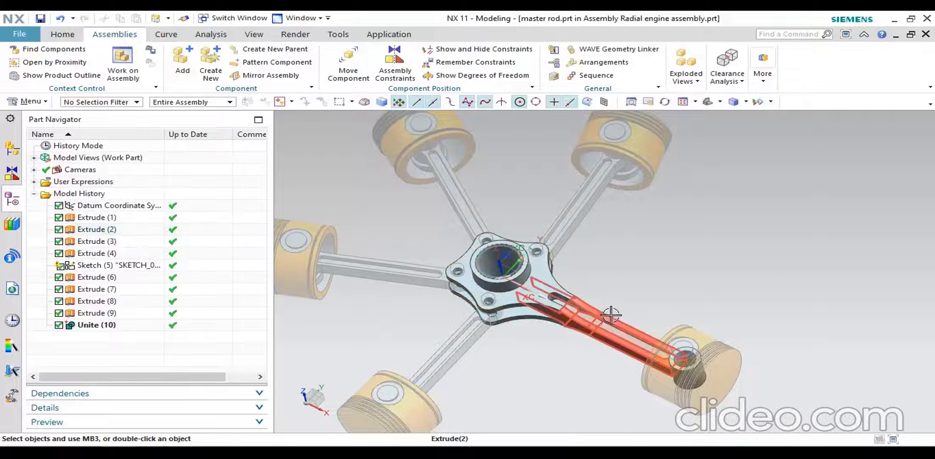
# - Start assigning a feature face color to the master rod's arm extrusion, choosing pure blue as the color
pyautogui.scroll(3, 577, 321)
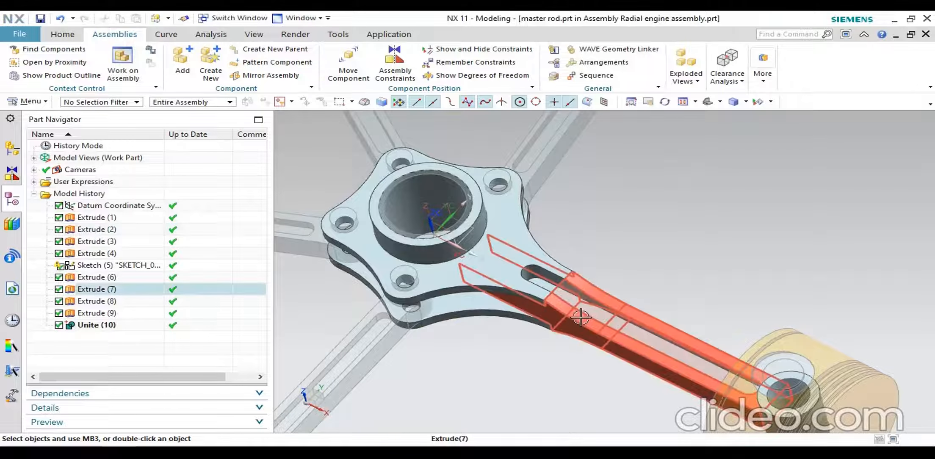
pyautogui.rightClick(580, 320)
pyautogui.click(638, 192)
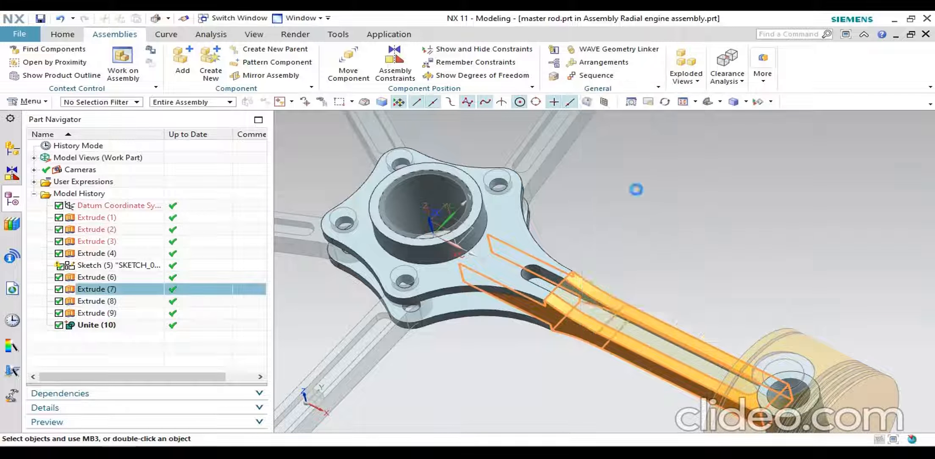
pyautogui.click(195, 129)
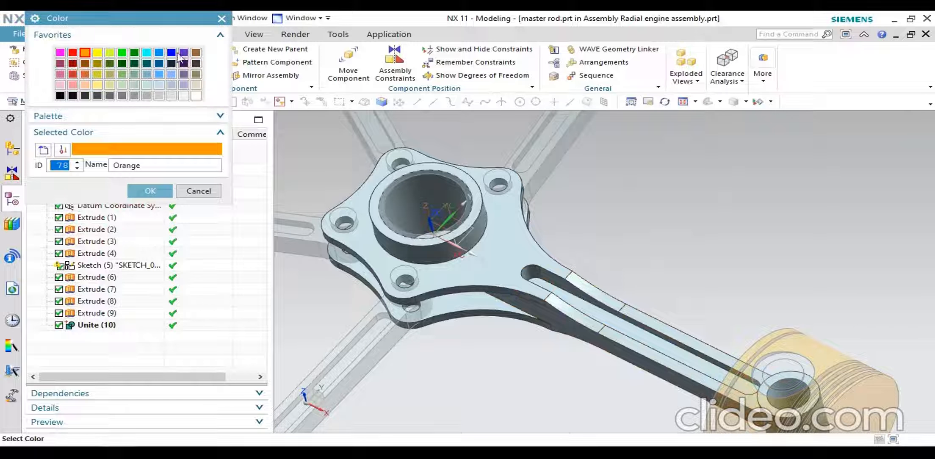
pyautogui.click(171, 52)
pyautogui.click(149, 190)
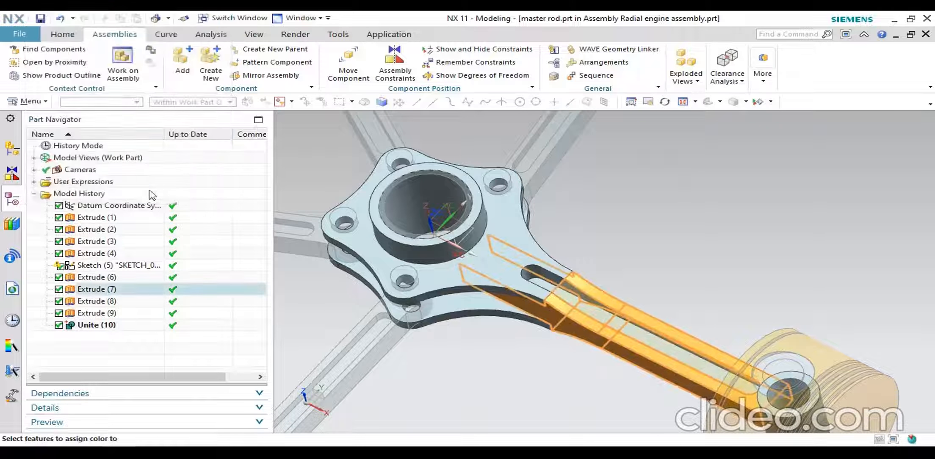
# - Add the master rod's two hub plates, central ring, piston-end boss and both arm slot features to the face color selection
pyautogui.click(522, 245)
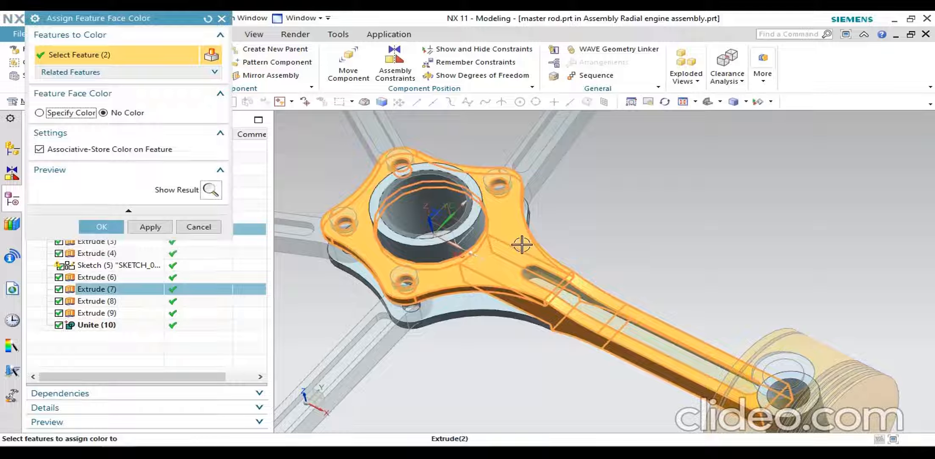
pyautogui.moveTo(532, 323); pyautogui.dragTo(540, 305, button='middle')
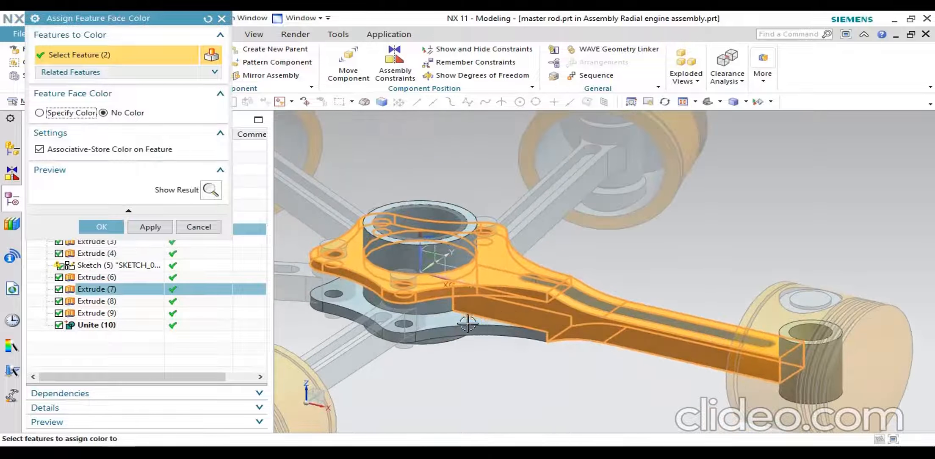
pyautogui.click(460, 323)
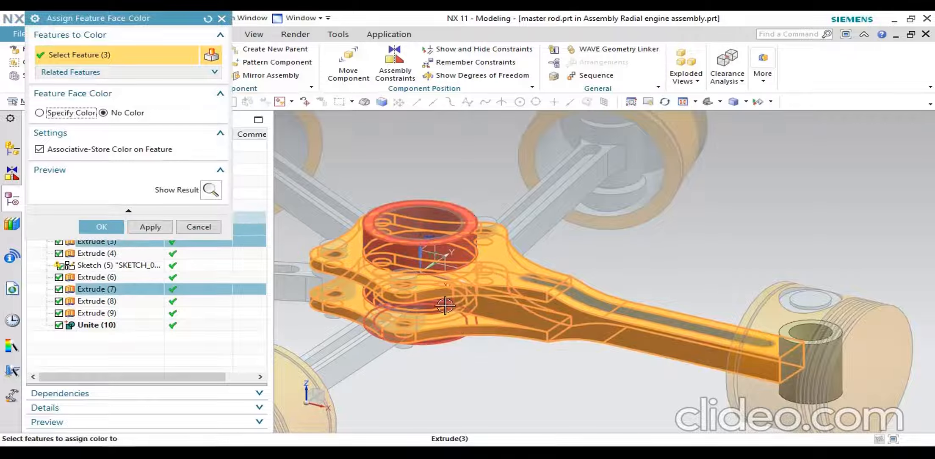
pyautogui.click(446, 255)
pyautogui.moveTo(530, 340); pyautogui.dragTo(525, 285, button='middle')
pyautogui.click(663, 281)
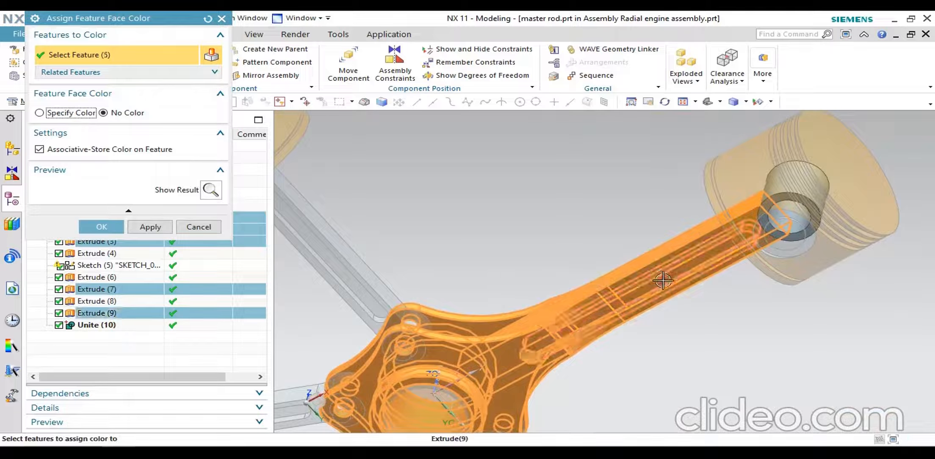
pyautogui.click(776, 201)
pyautogui.moveTo(775, 201); pyautogui.dragTo(673, 344, button='middle')
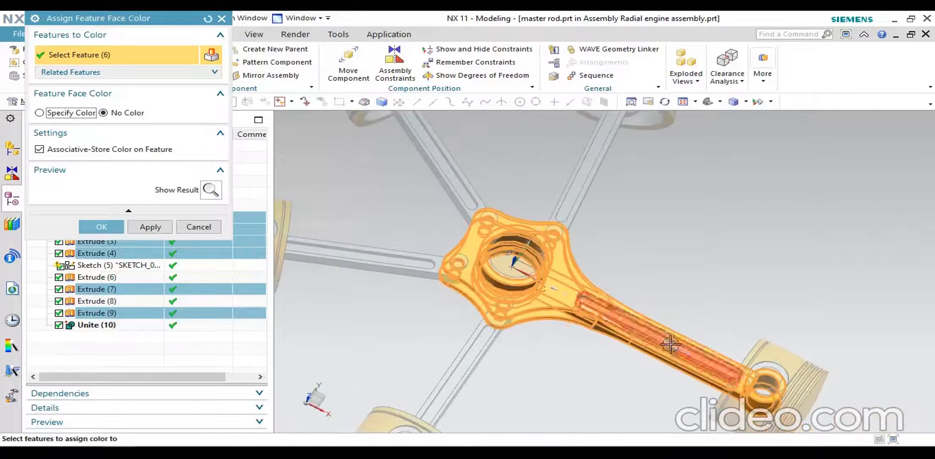
pyautogui.scroll(3, 603, 310)
pyautogui.click(630, 357)
pyautogui.scroll(-2, 672, 342)
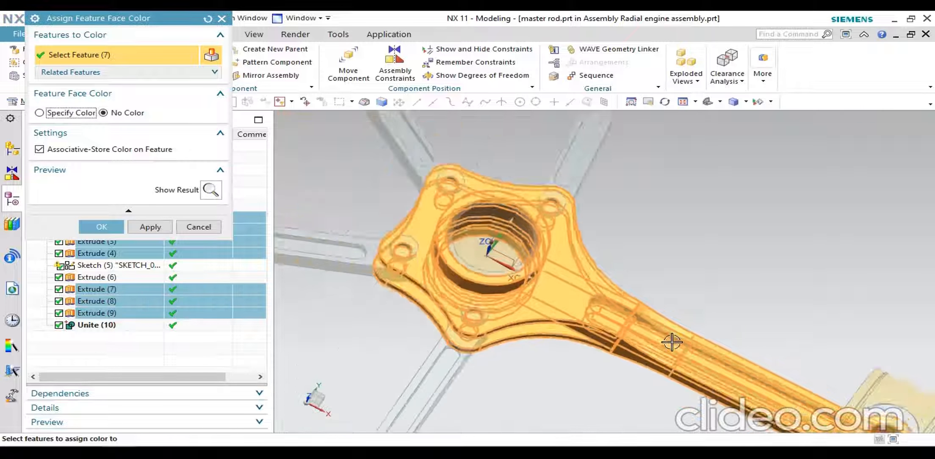
# - Assign the specified blue face color to all the selected master rod features
pyautogui.scroll(-2, 672, 343)
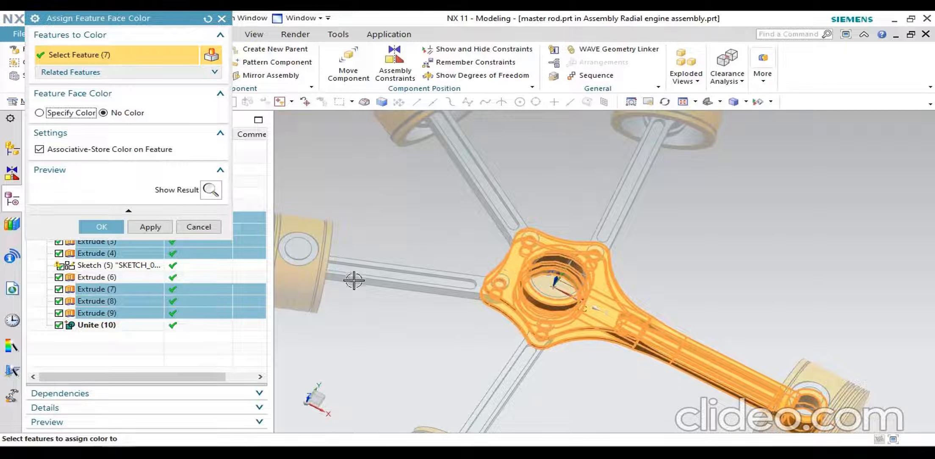
pyautogui.scroll(-3, 354, 281)
pyautogui.scroll(3, 507, 280)
pyautogui.moveTo(162, 26); pyautogui.dragTo(186, 83)
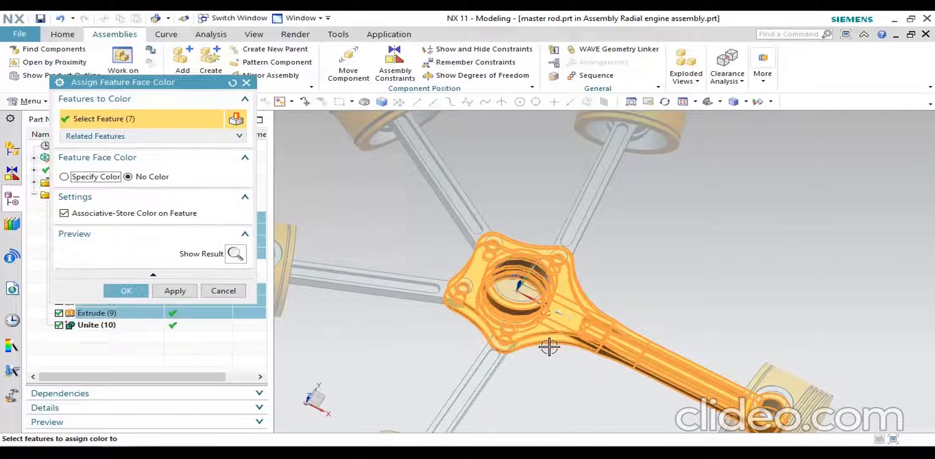
pyautogui.click(95, 177)
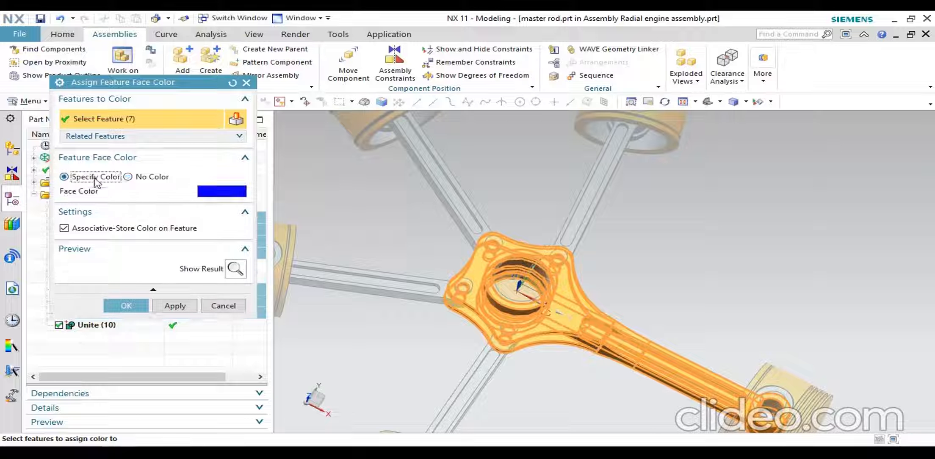
pyautogui.click(134, 307)
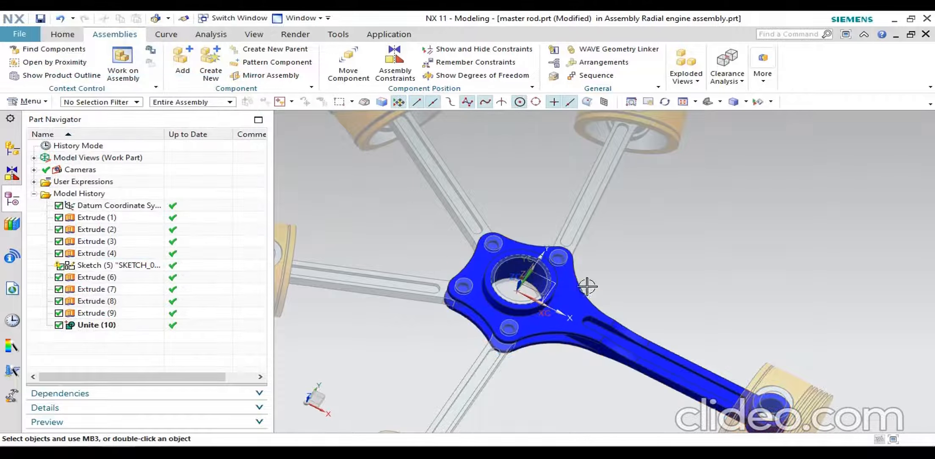
# - Switch the work part from the master rod back to the full radial engine assembly
pyautogui.scroll(-5, 587, 287)
pyautogui.moveTo(588, 287); pyautogui.dragTo(595, 325, button='middle')
pyautogui.scroll(2, 575, 307)
pyautogui.scroll(-4, 578, 301)
pyautogui.moveTo(578, 317); pyautogui.dragTo(578, 351, button='middle')
pyautogui.scroll(-2, 628, 342)
pyautogui.scroll(2, 605, 319)
pyautogui.click(123, 76)
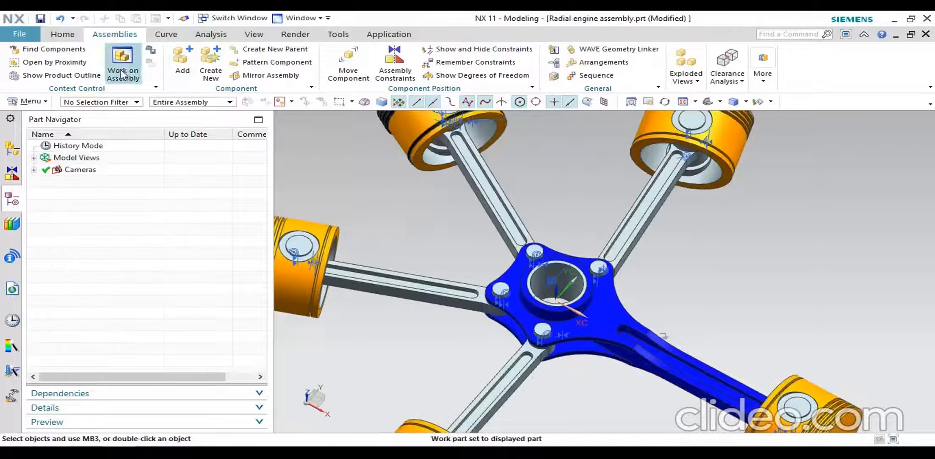
pyautogui.scroll(-2, 551, 276)
pyautogui.moveTo(593, 237); pyautogui.dragTo(580, 328, button='middle')
pyautogui.moveTo(515, 360); pyautogui.dragTo(559, 353, button='middle')
pyautogui.click(613, 323)
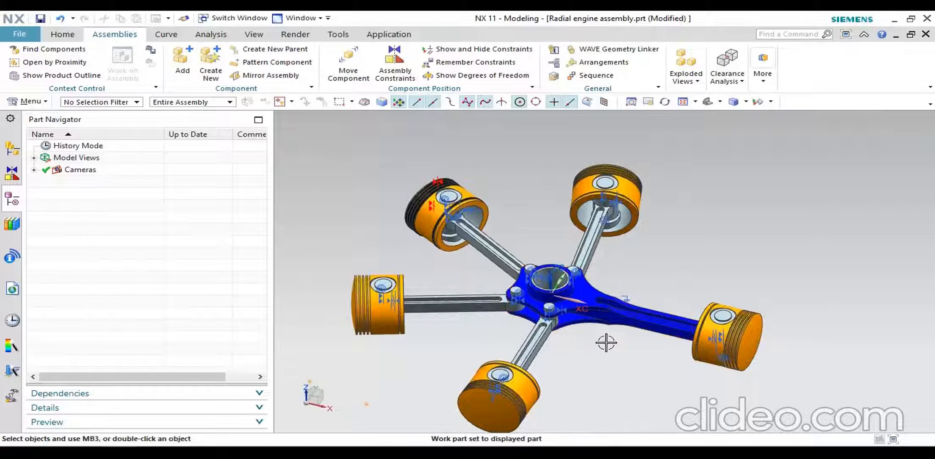